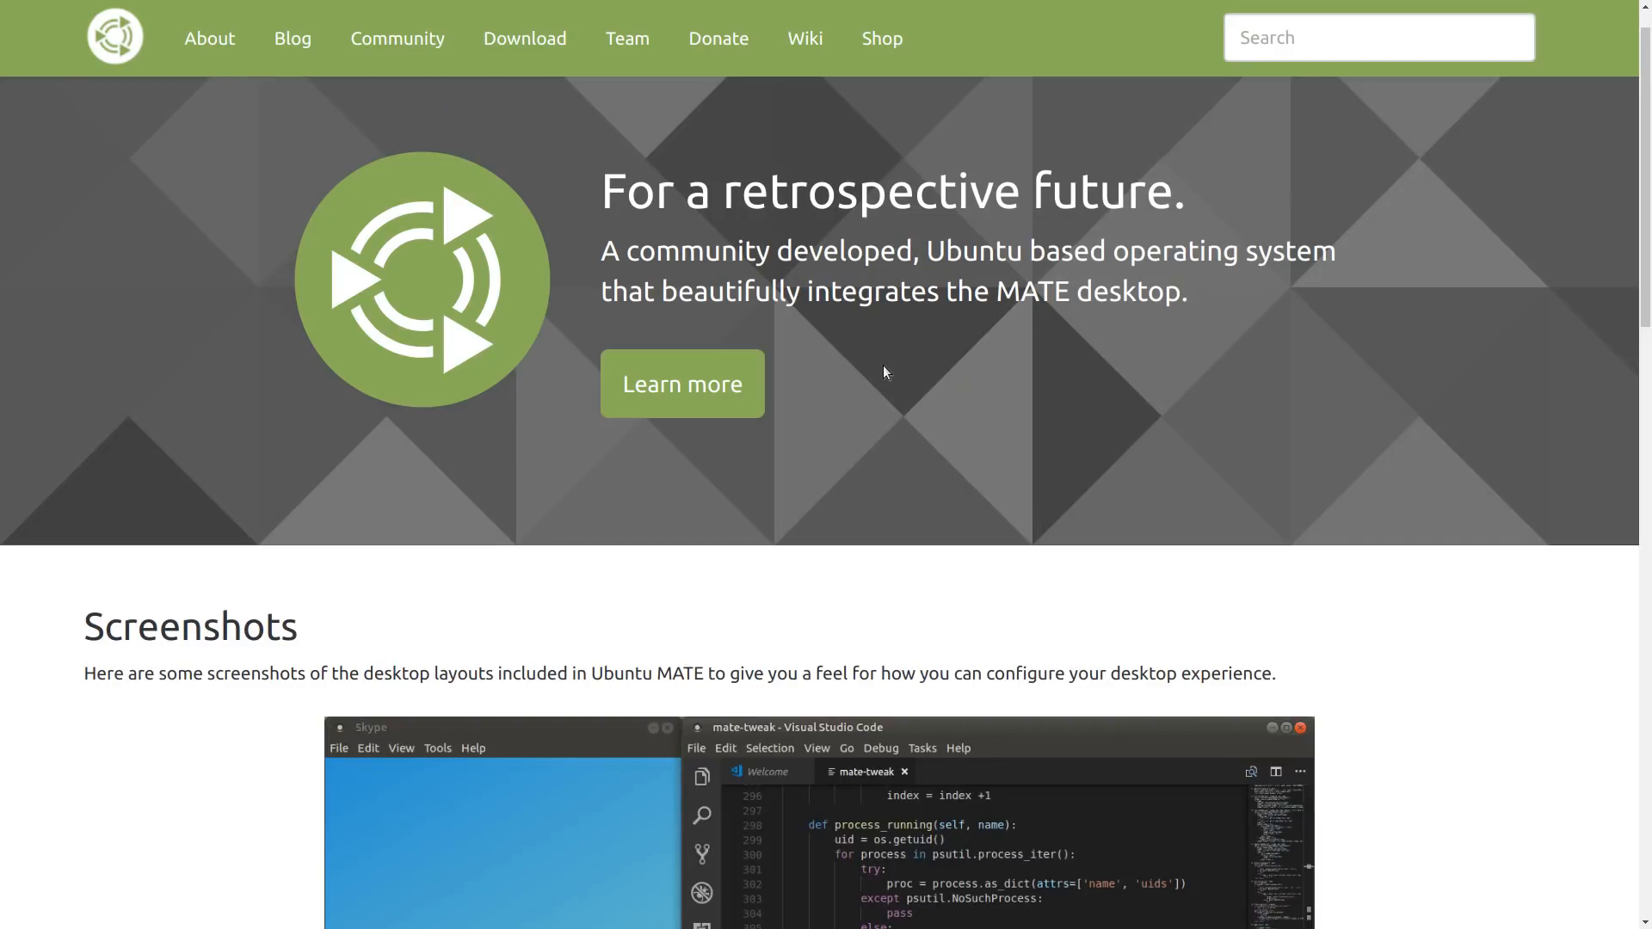
scroll(901, 346, down, 1)
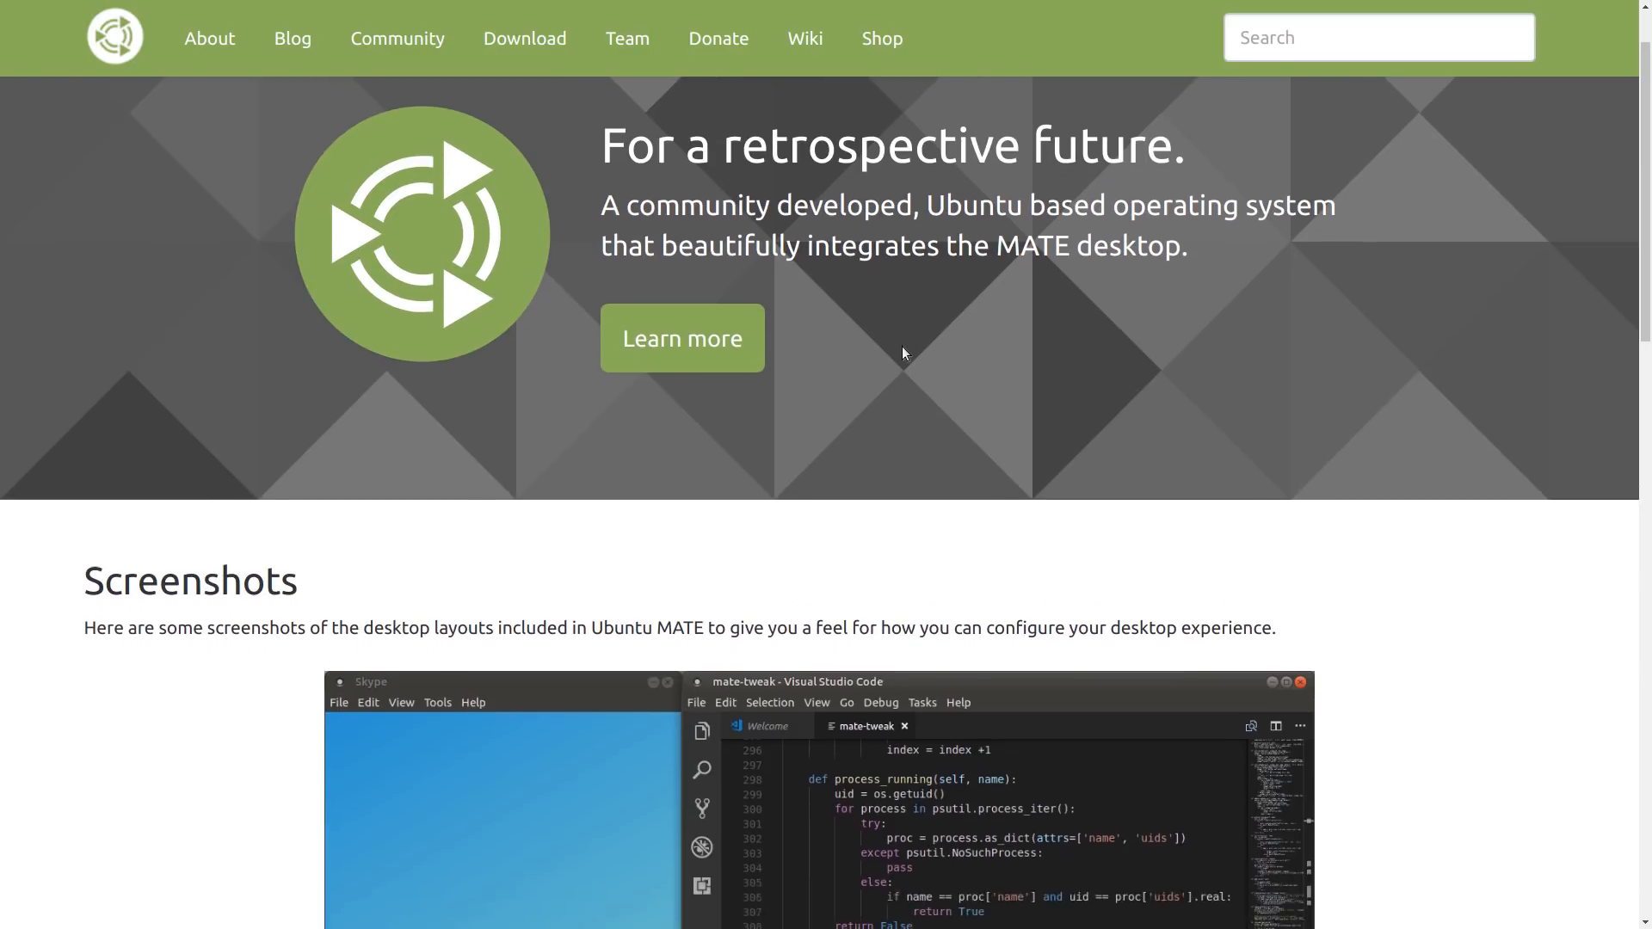
scroll(903, 327, down, 3)
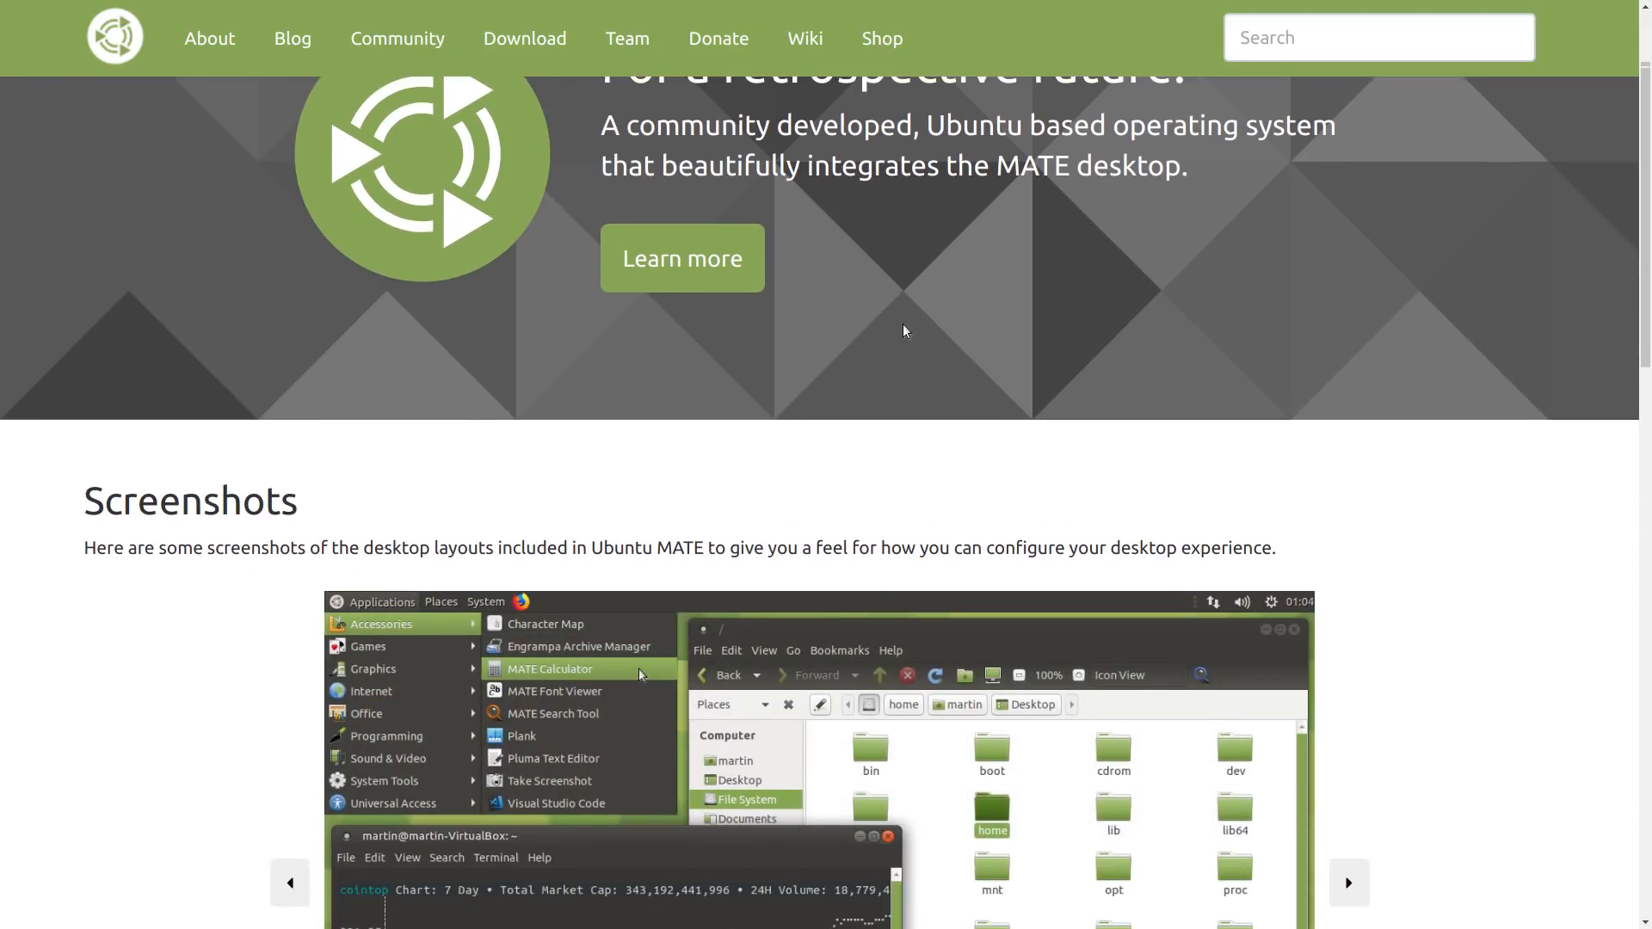
scroll(902, 323, up, 5)
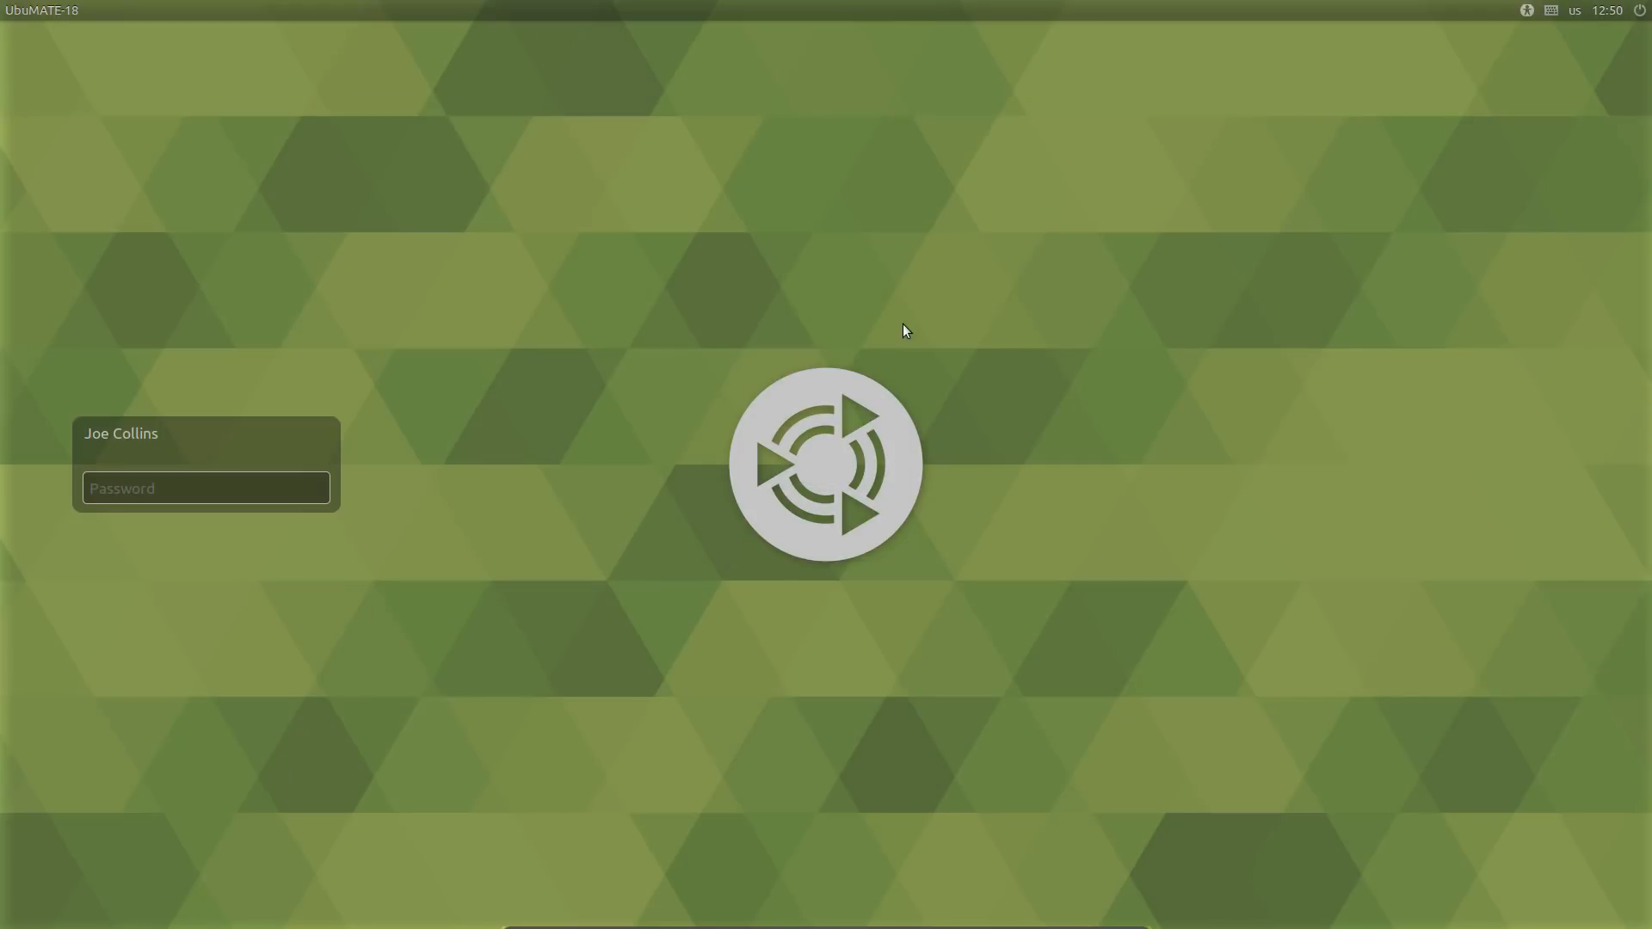
- Log in to the desktop session by entering the account password
text(p)
key(Return)
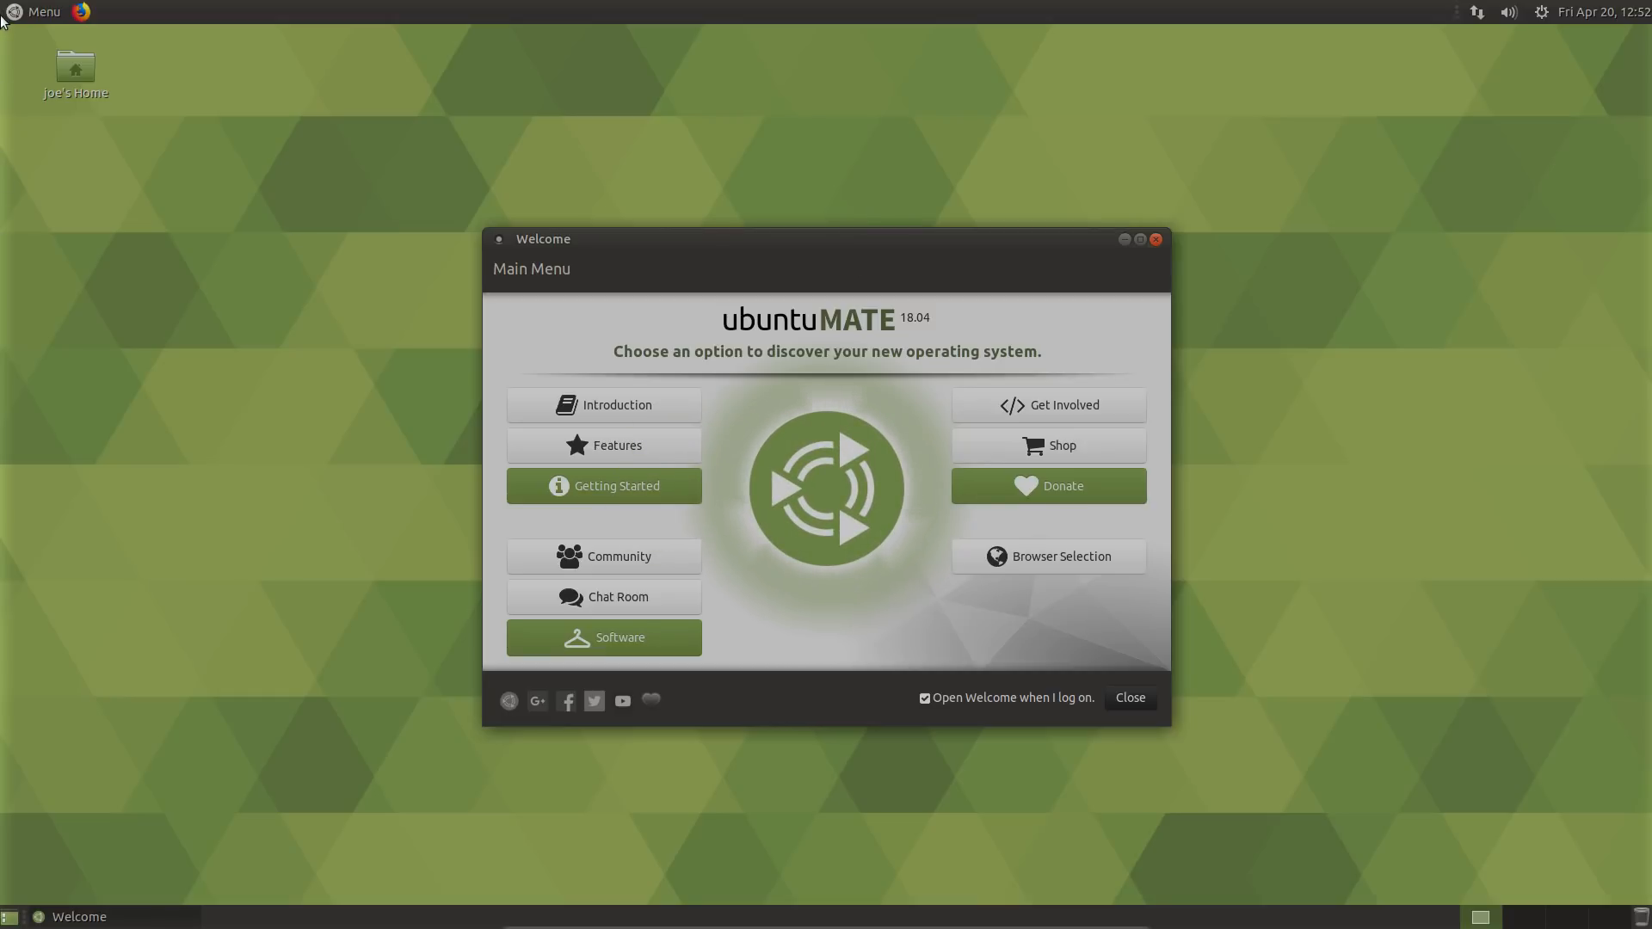
- Open the Appearance preferences from the Control Center and move their window to the middle of the desktop
click(7, 12)
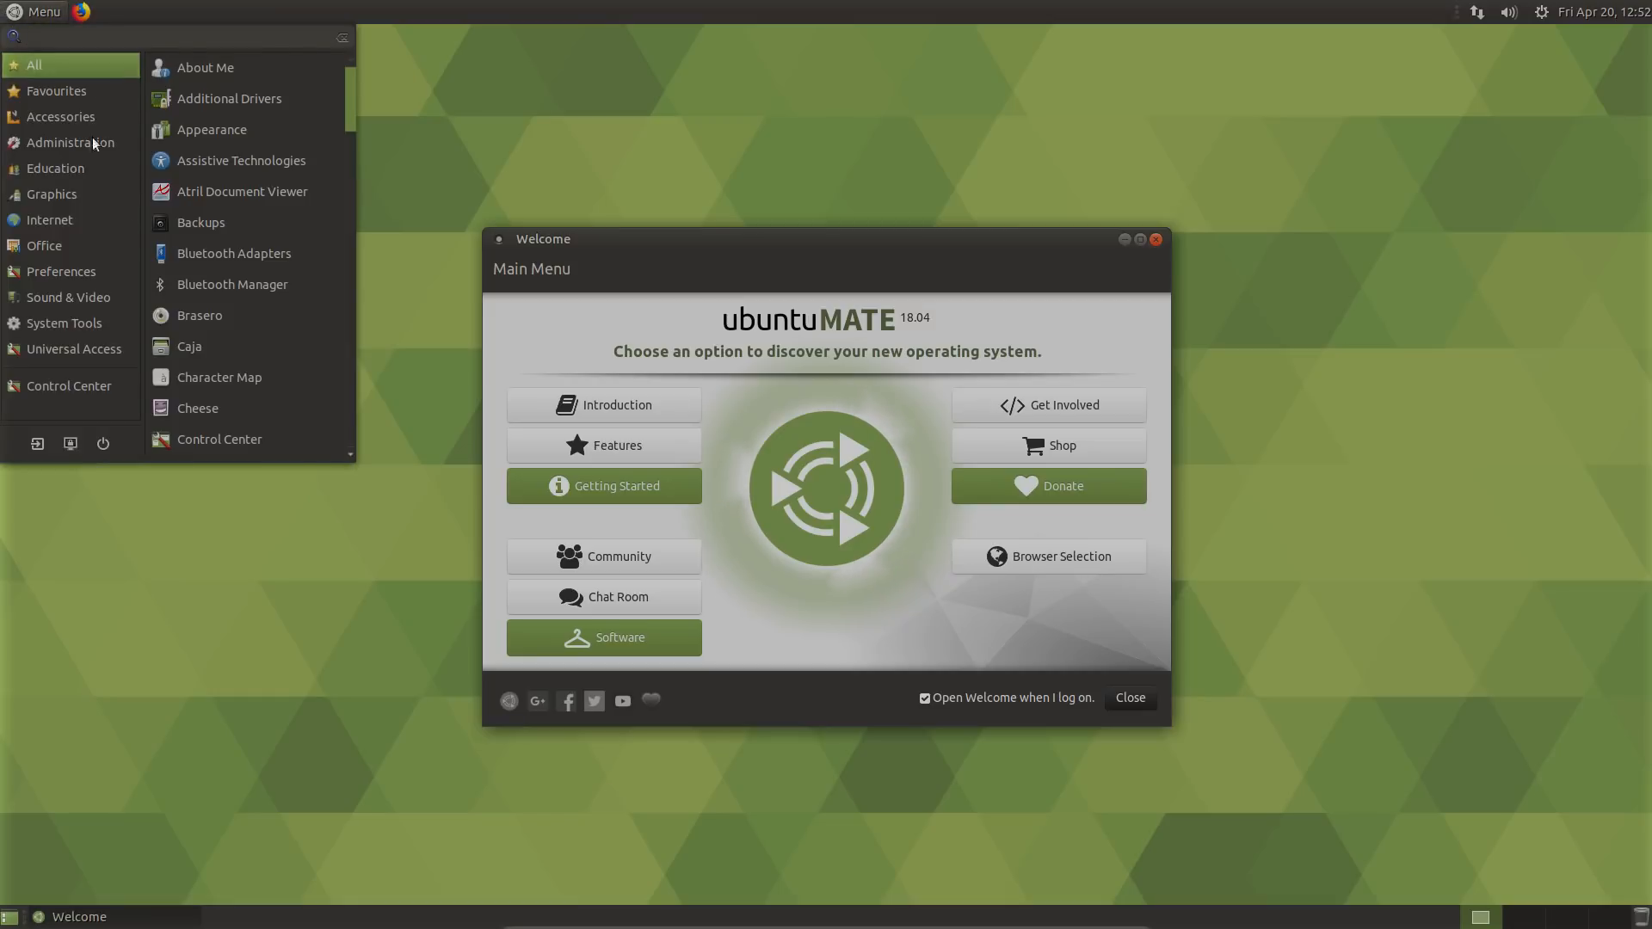
click(101, 386)
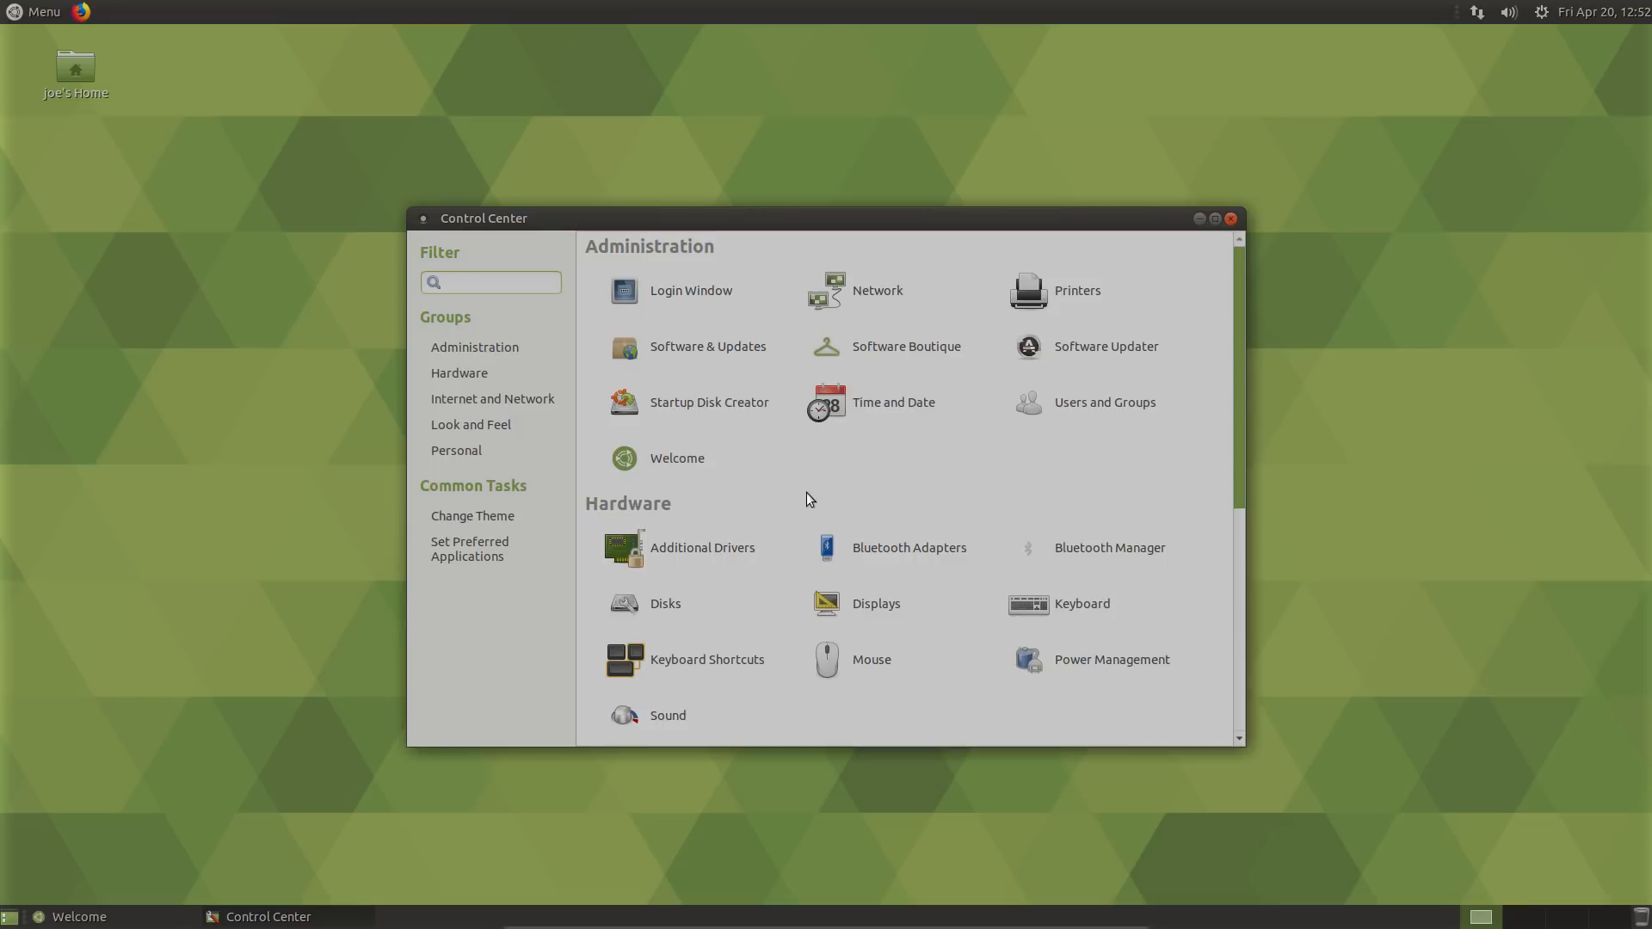
scroll(808, 501, down, 1)
scroll(806, 501, down, 1)
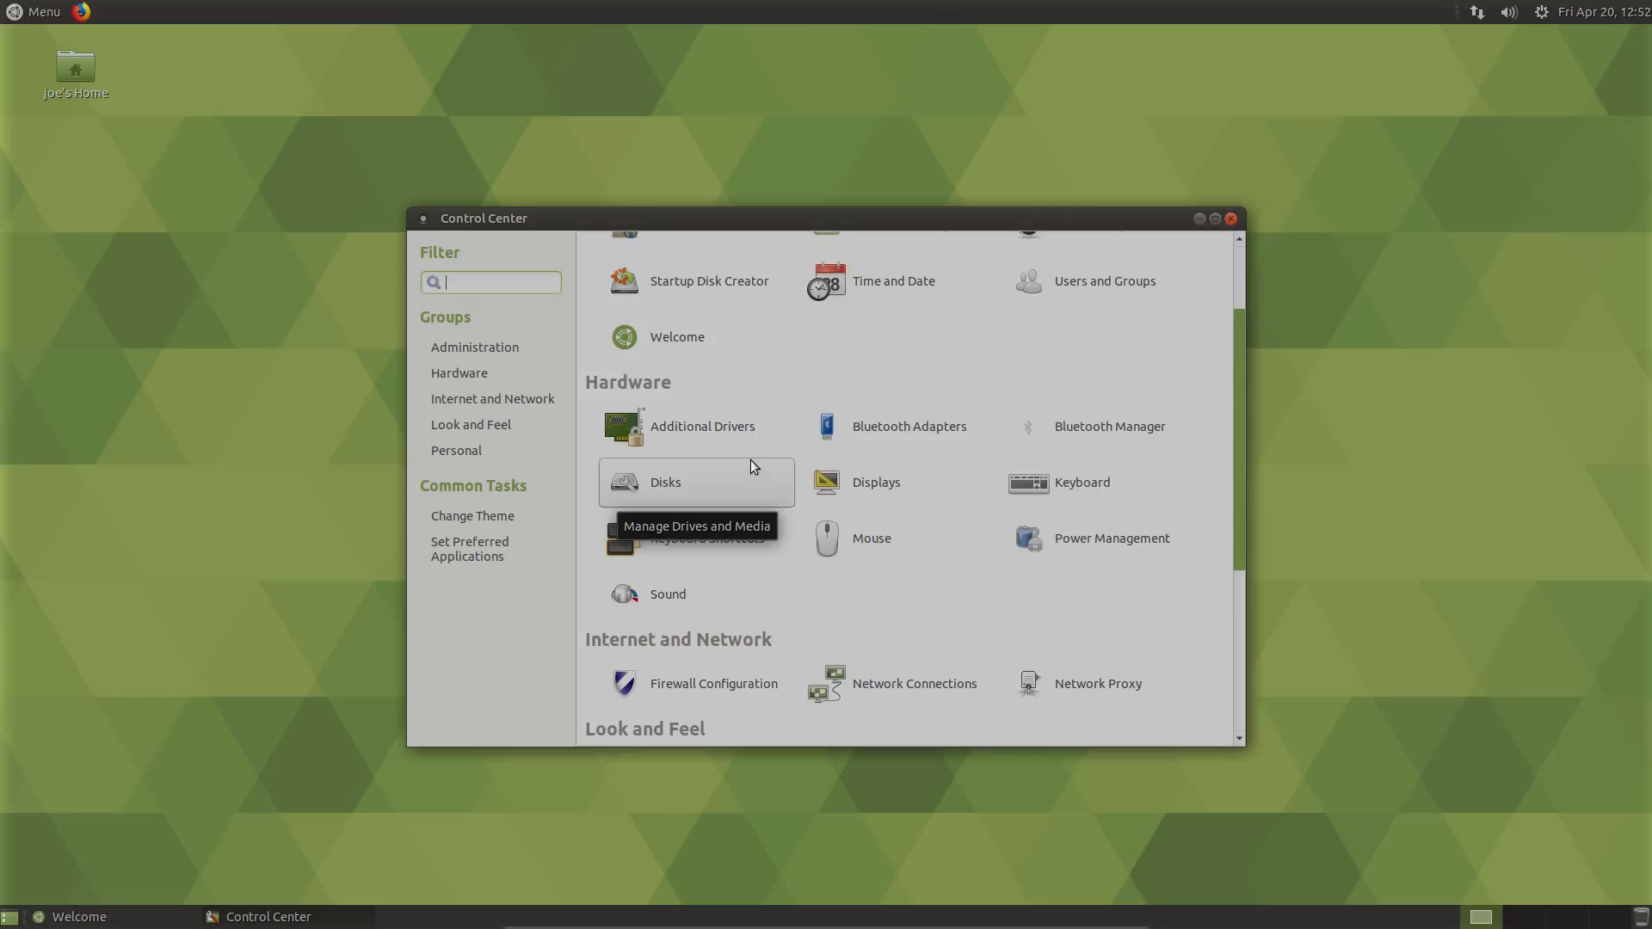
scroll(750, 460, down, 4)
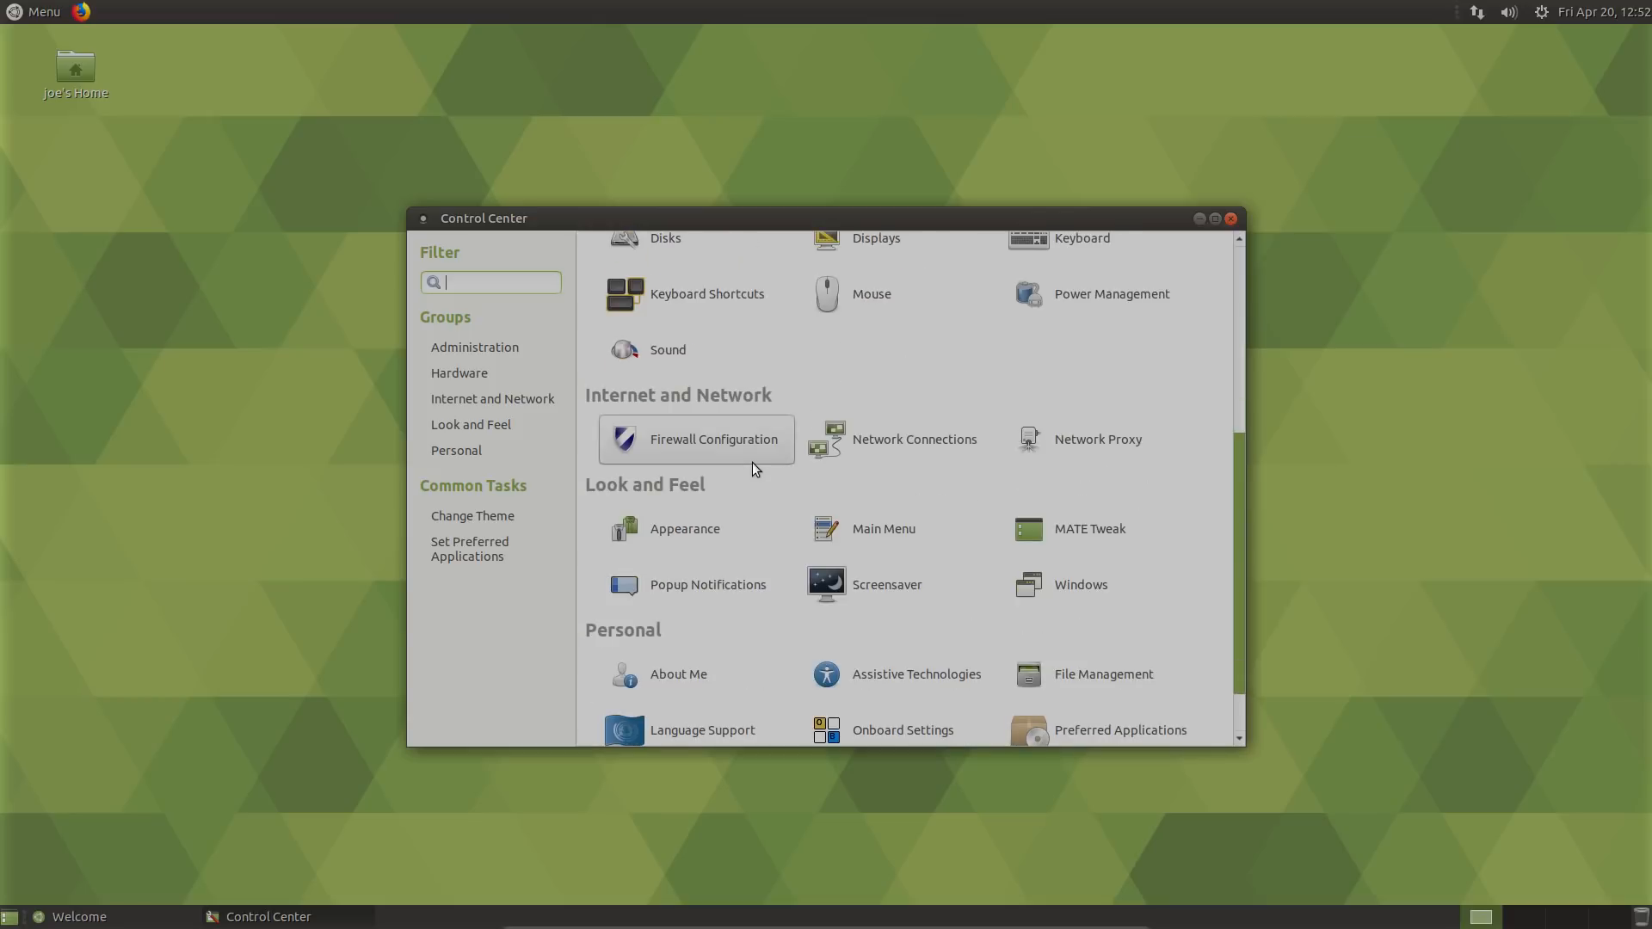
click(730, 534)
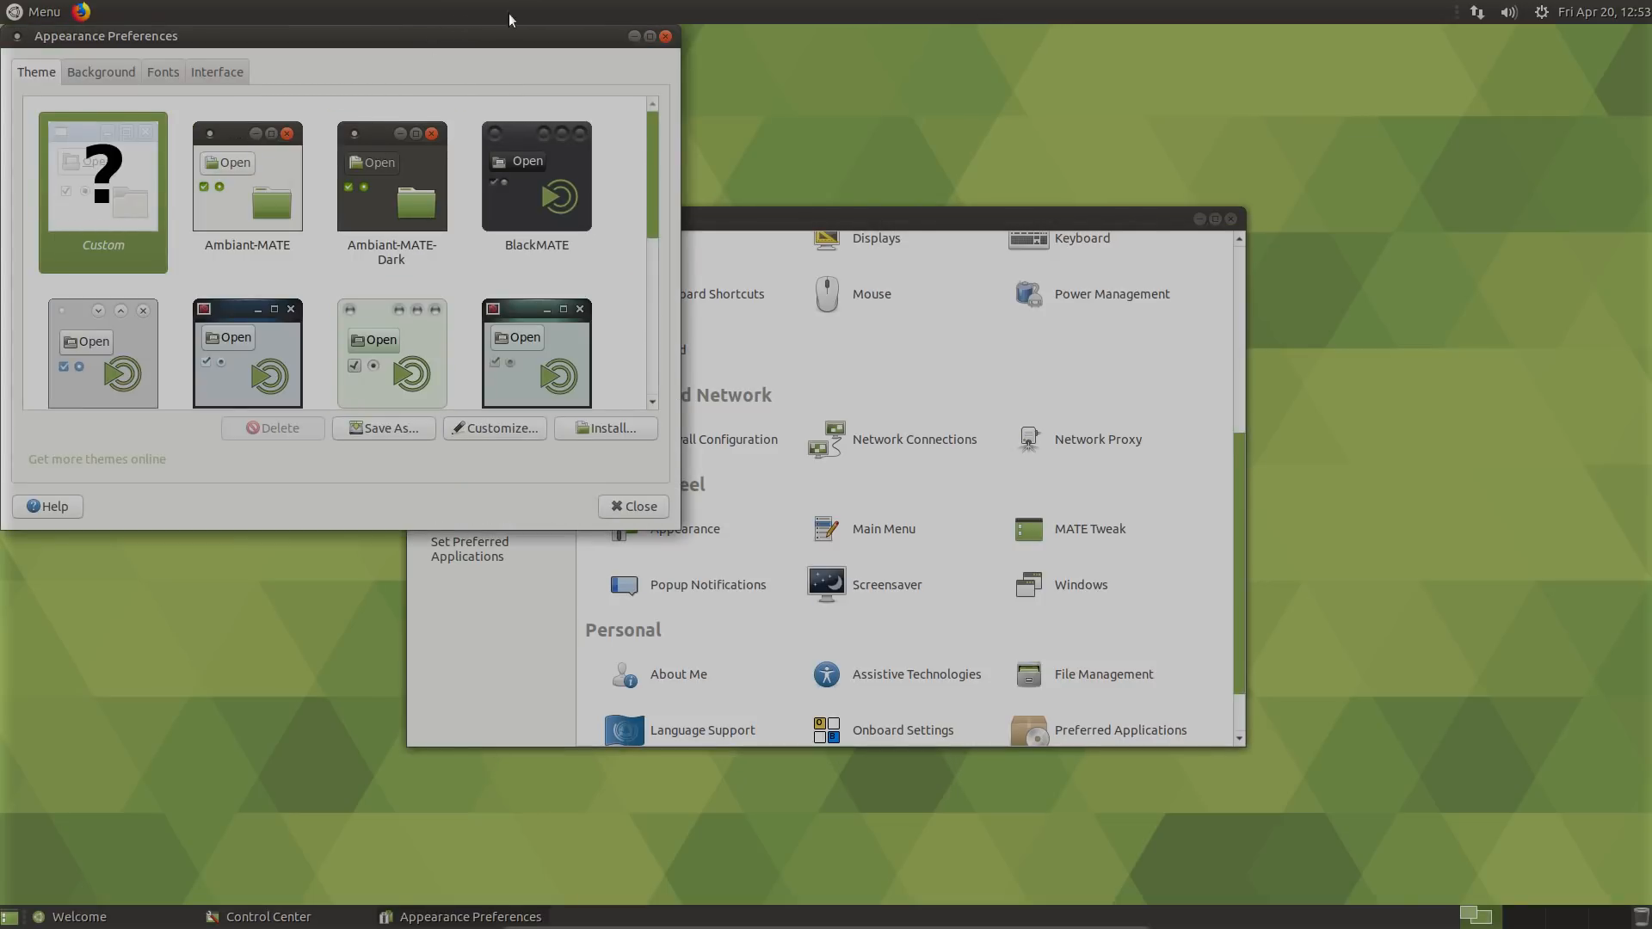
drag(482, 34, 955, 291)
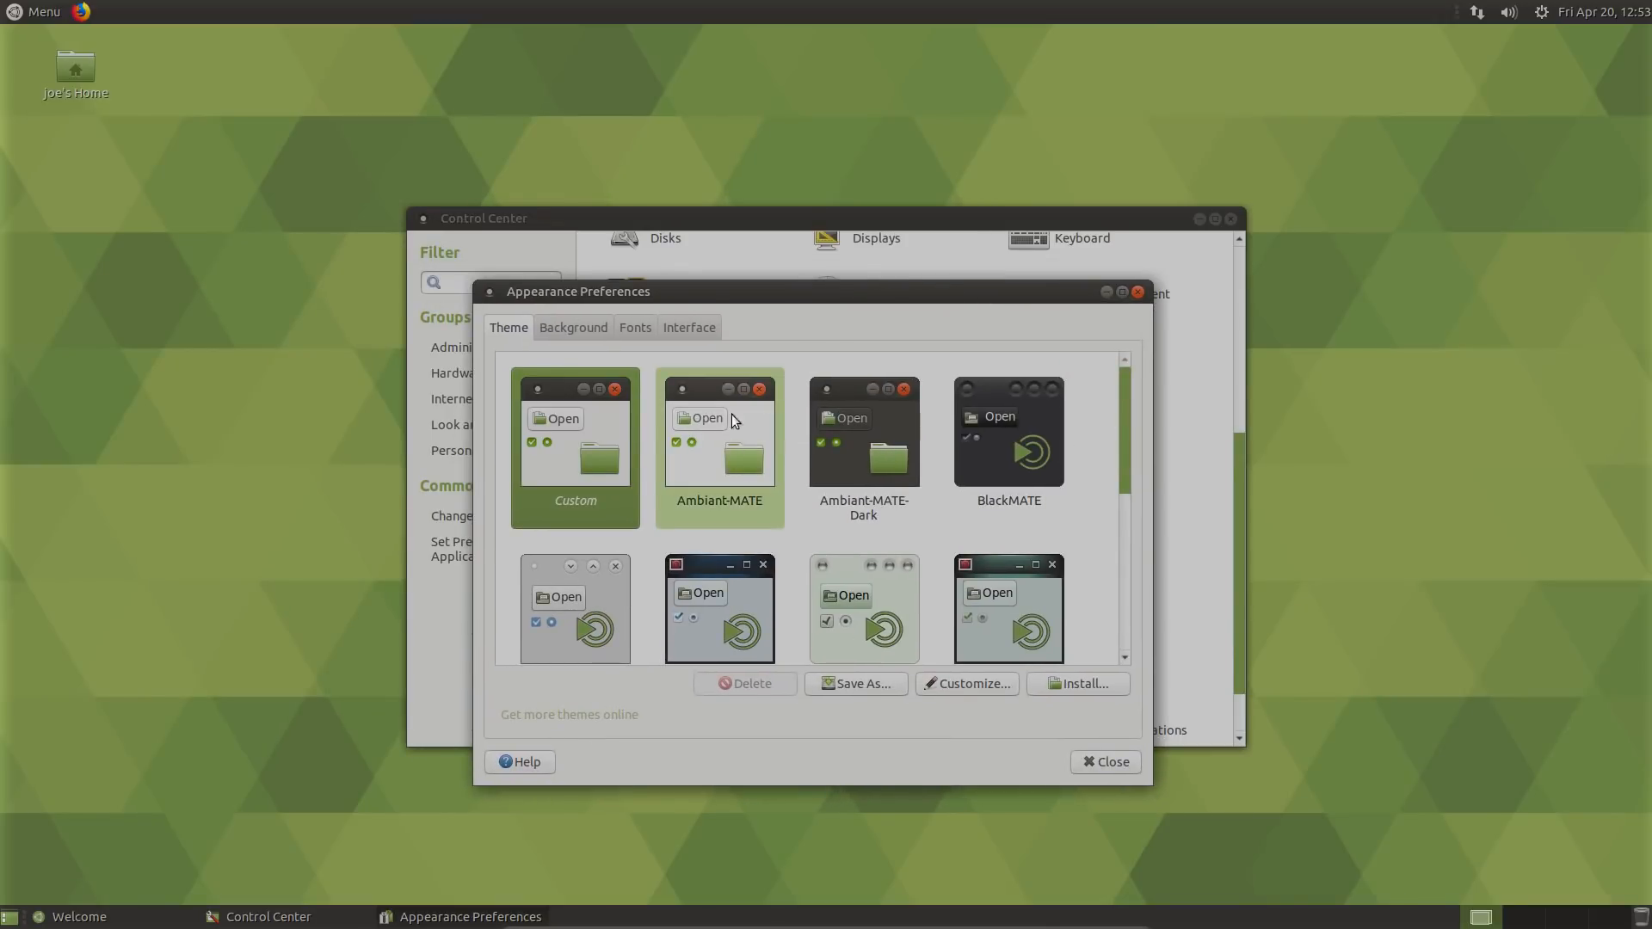
- In the font rendering details, turn off automatic resolution detection, set the resolution to 120 DPI and close the dialog
click(632, 327)
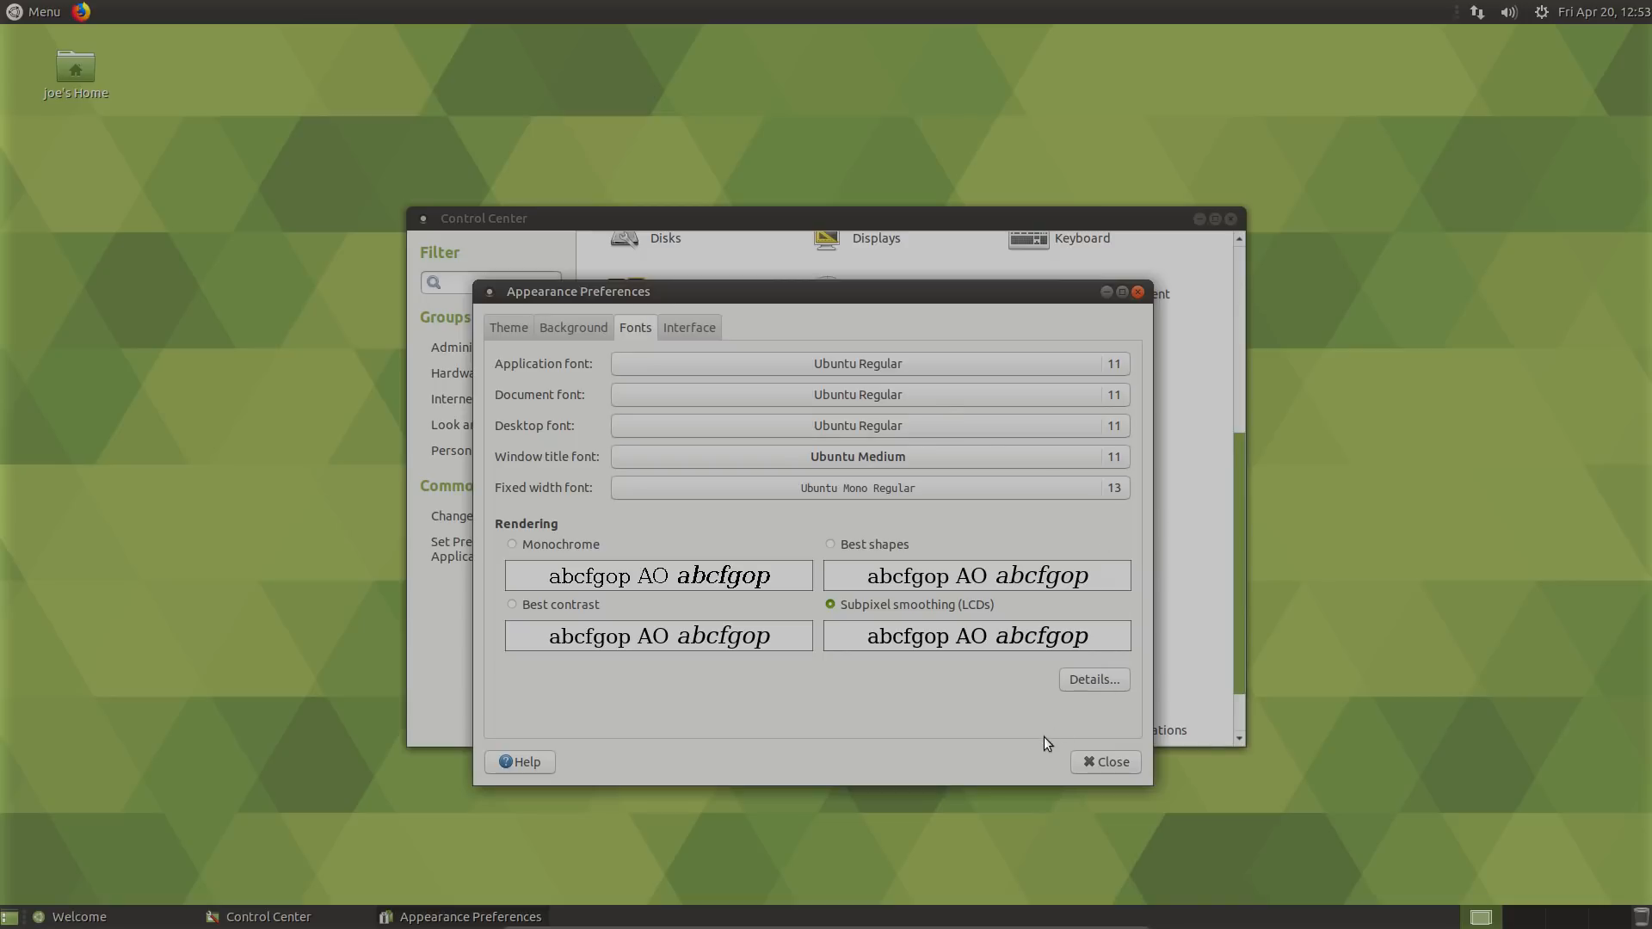
click(1086, 683)
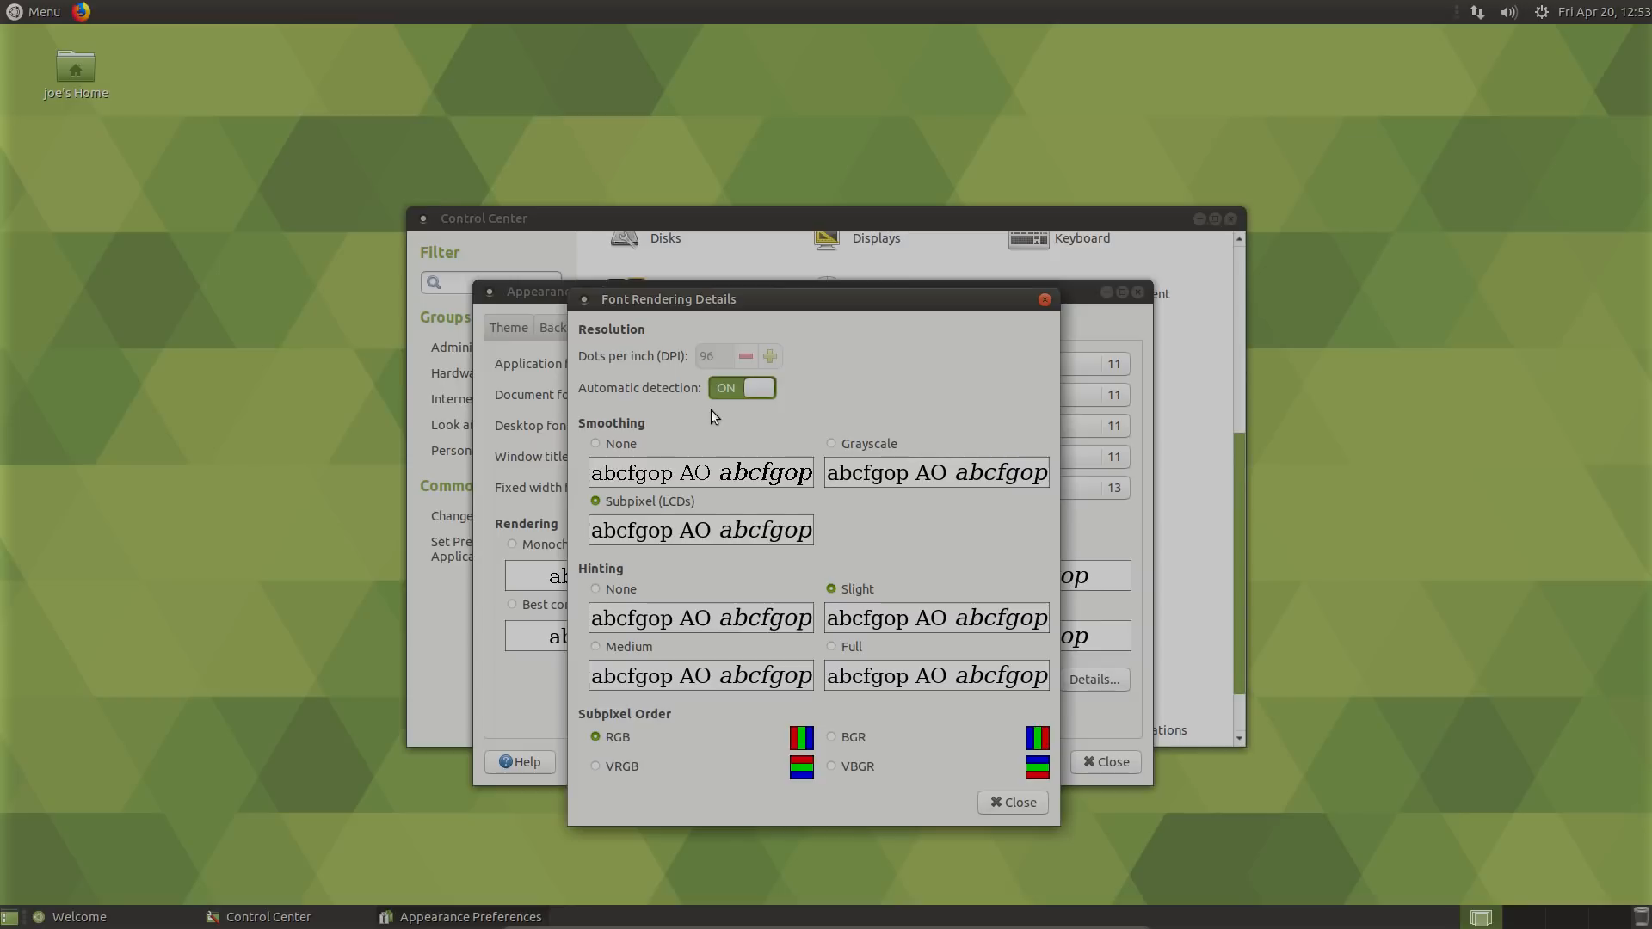
click(762, 388)
click(770, 357)
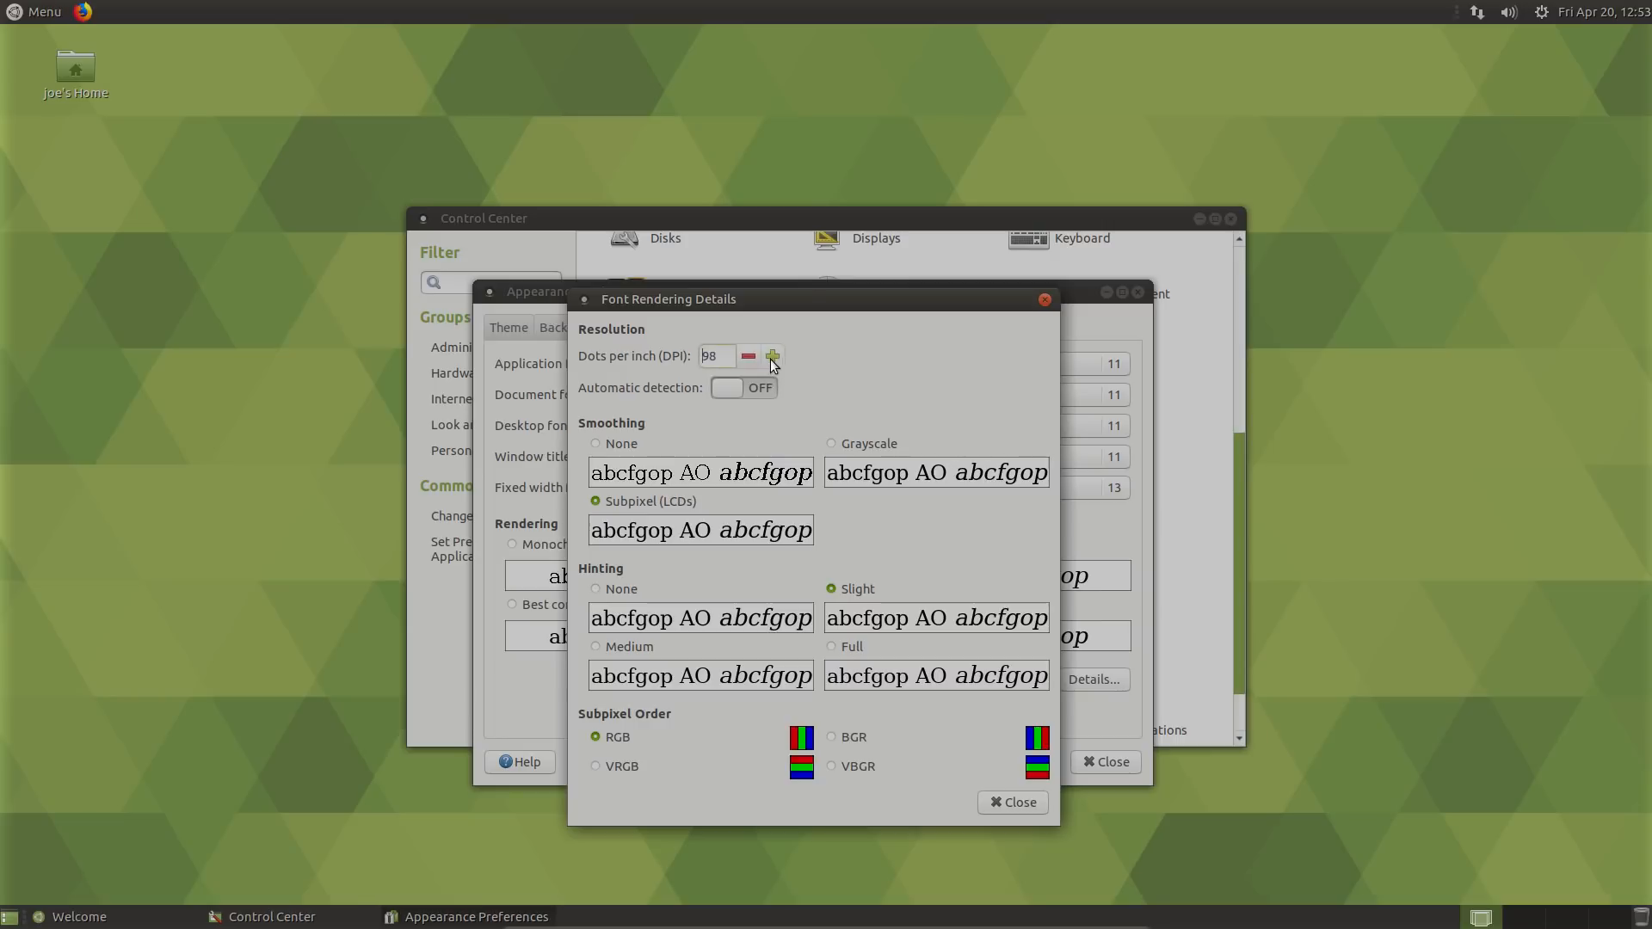
click(770, 356)
click(770, 356)
click(770, 356)
click(771, 359)
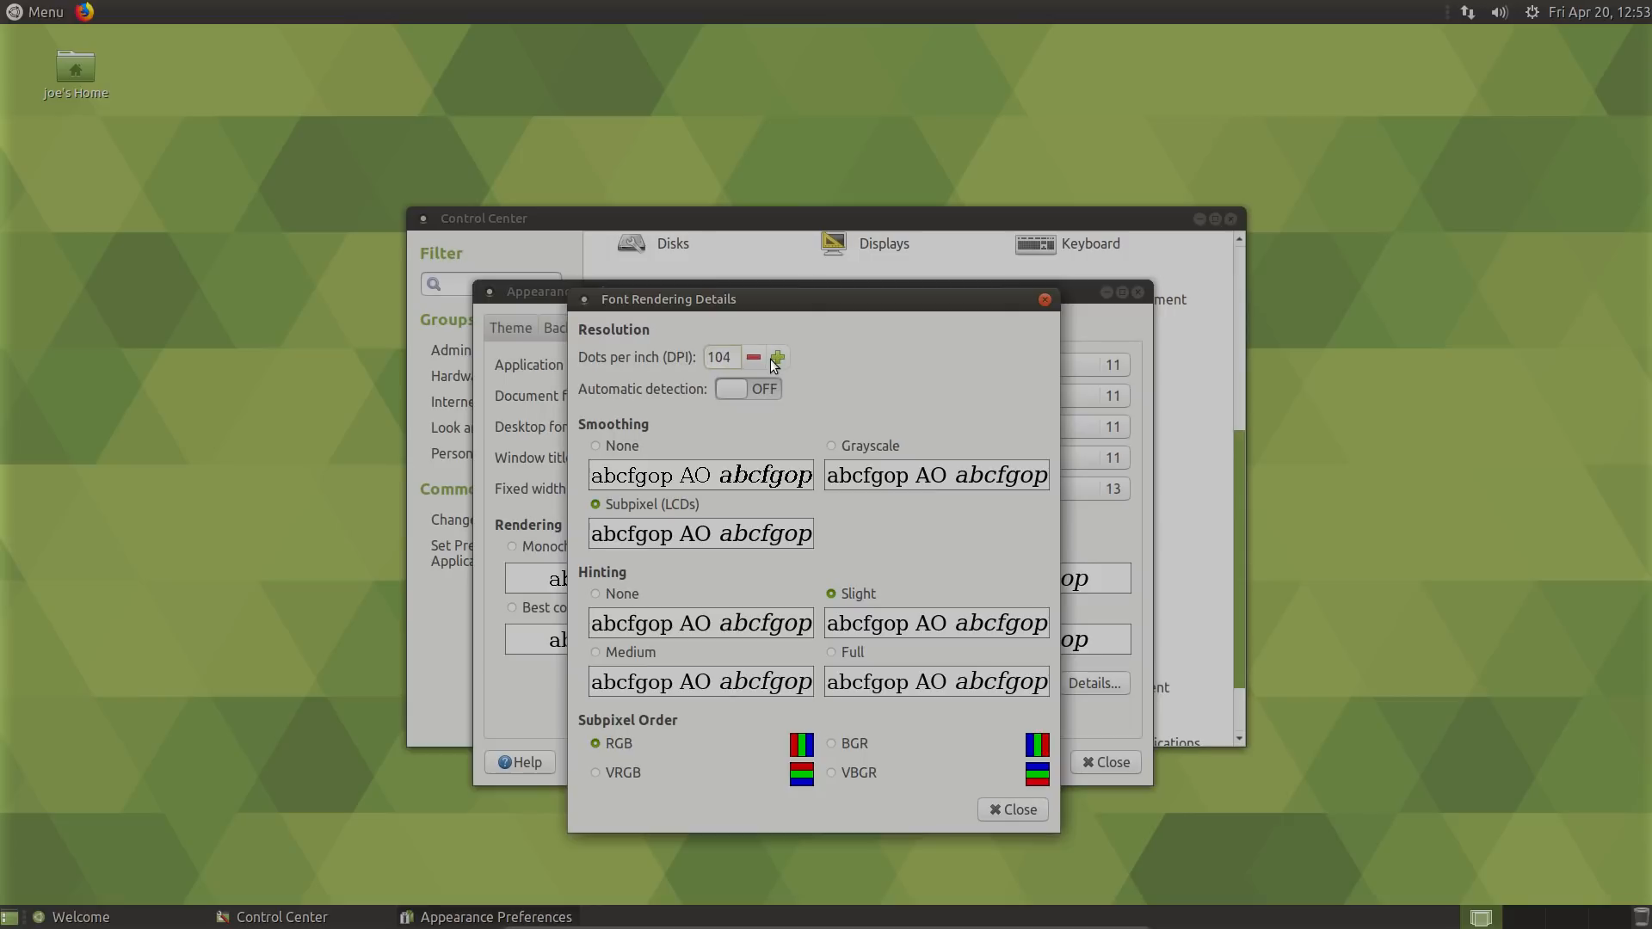
click(771, 360)
click(771, 360)
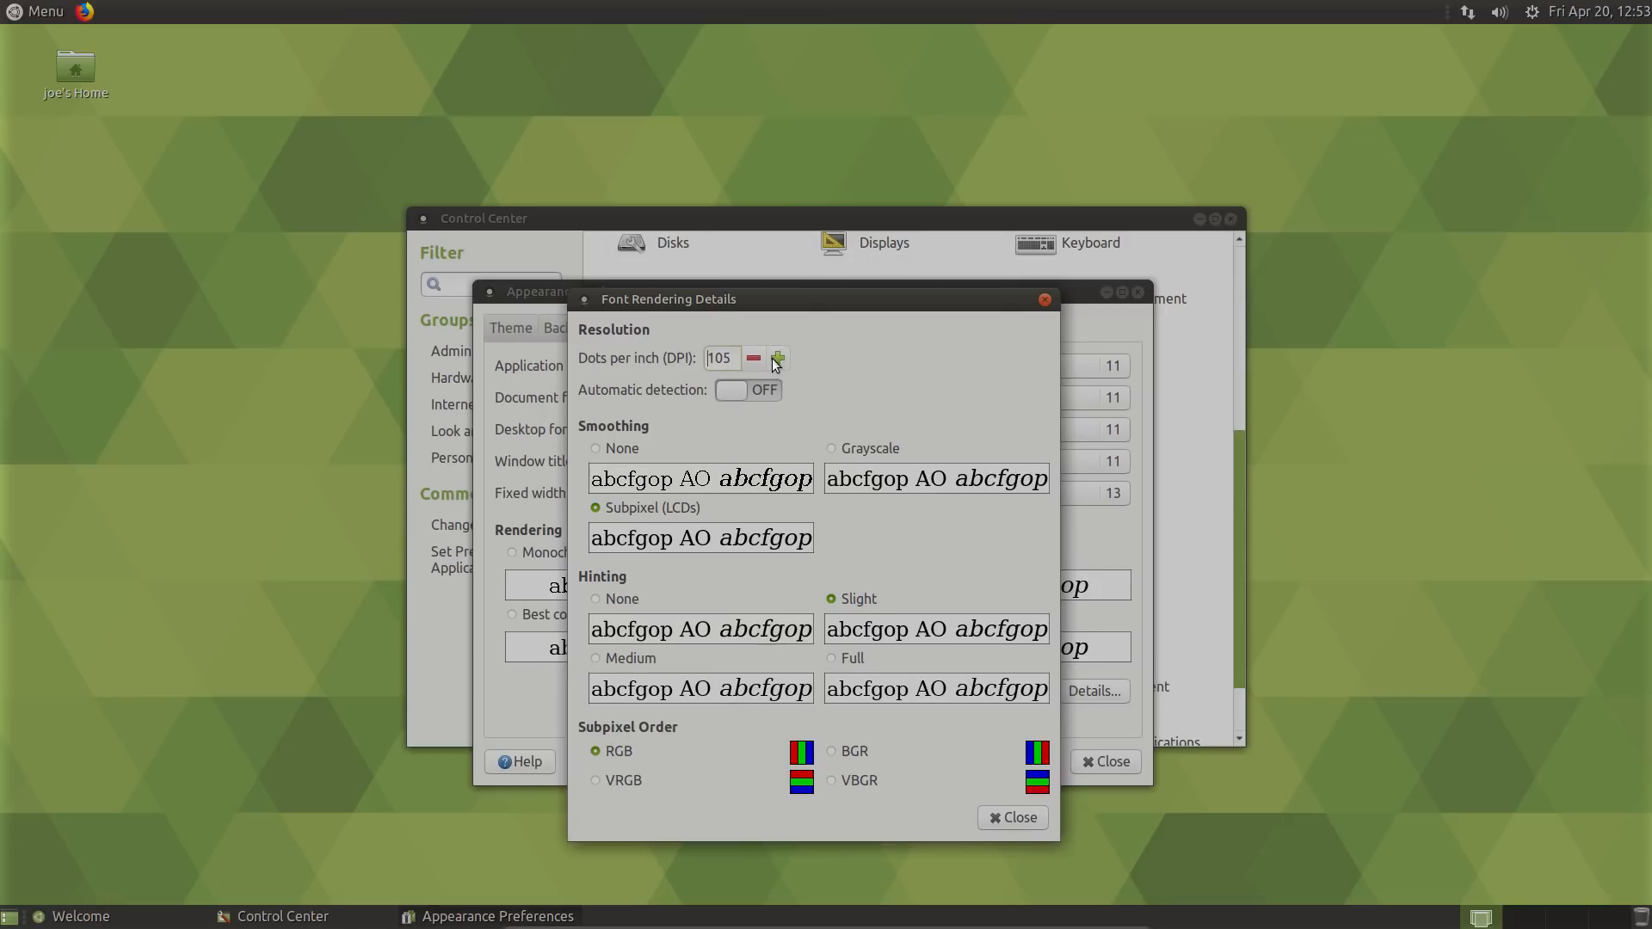
click(772, 359)
click(772, 360)
click(772, 358)
click(782, 359)
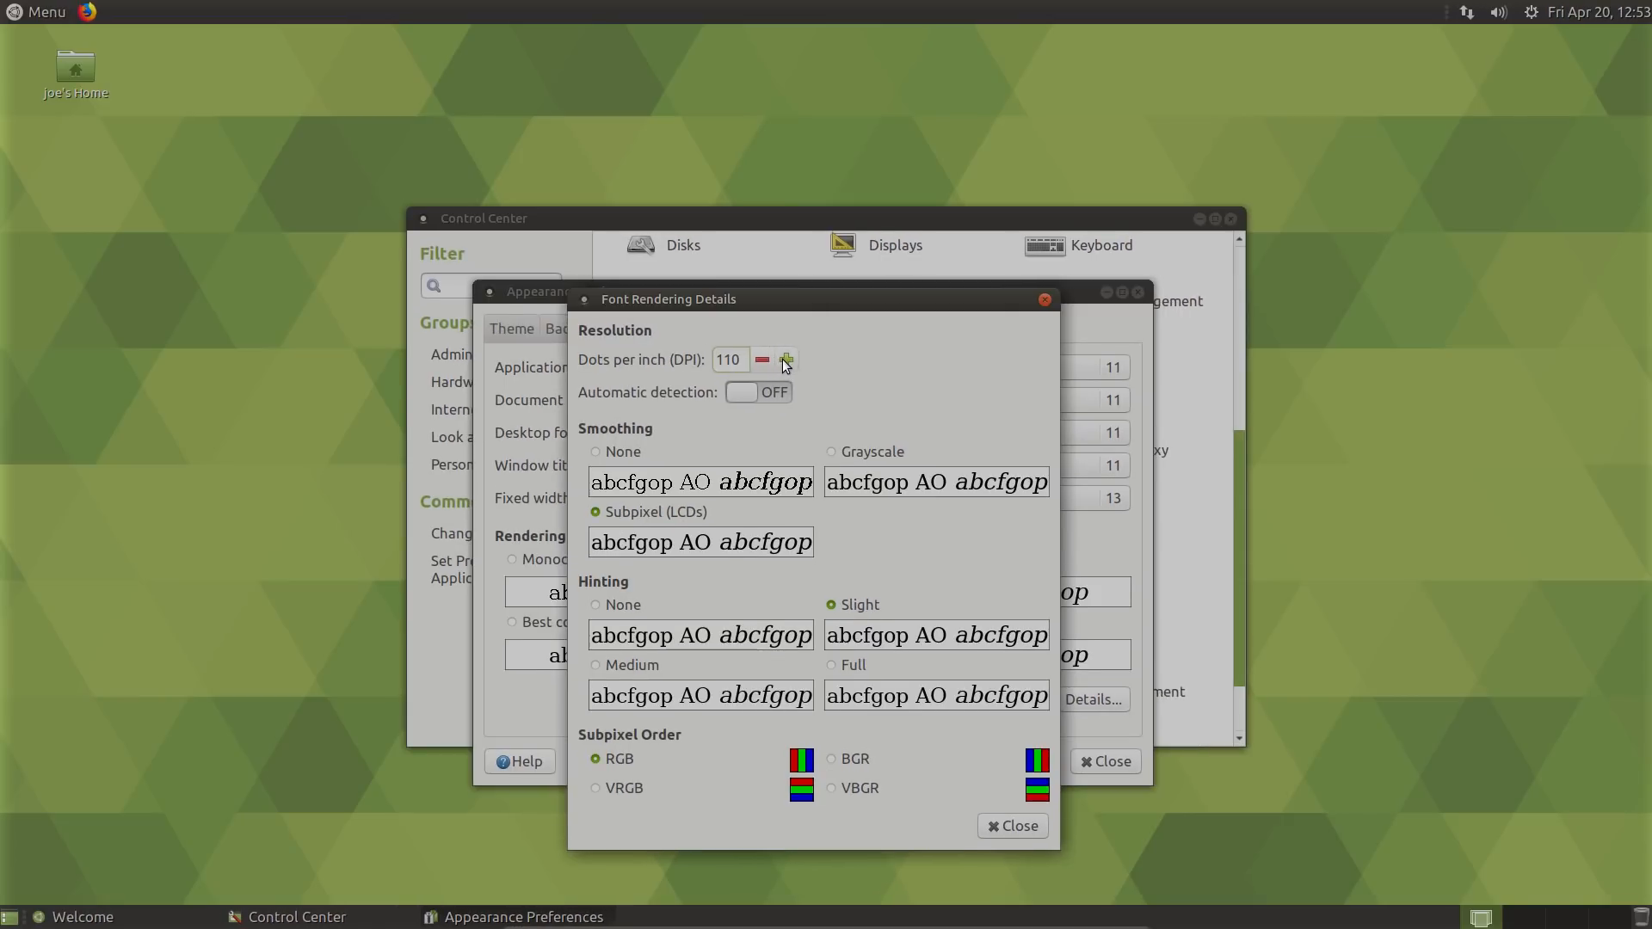
click(782, 359)
click(783, 358)
click(782, 359)
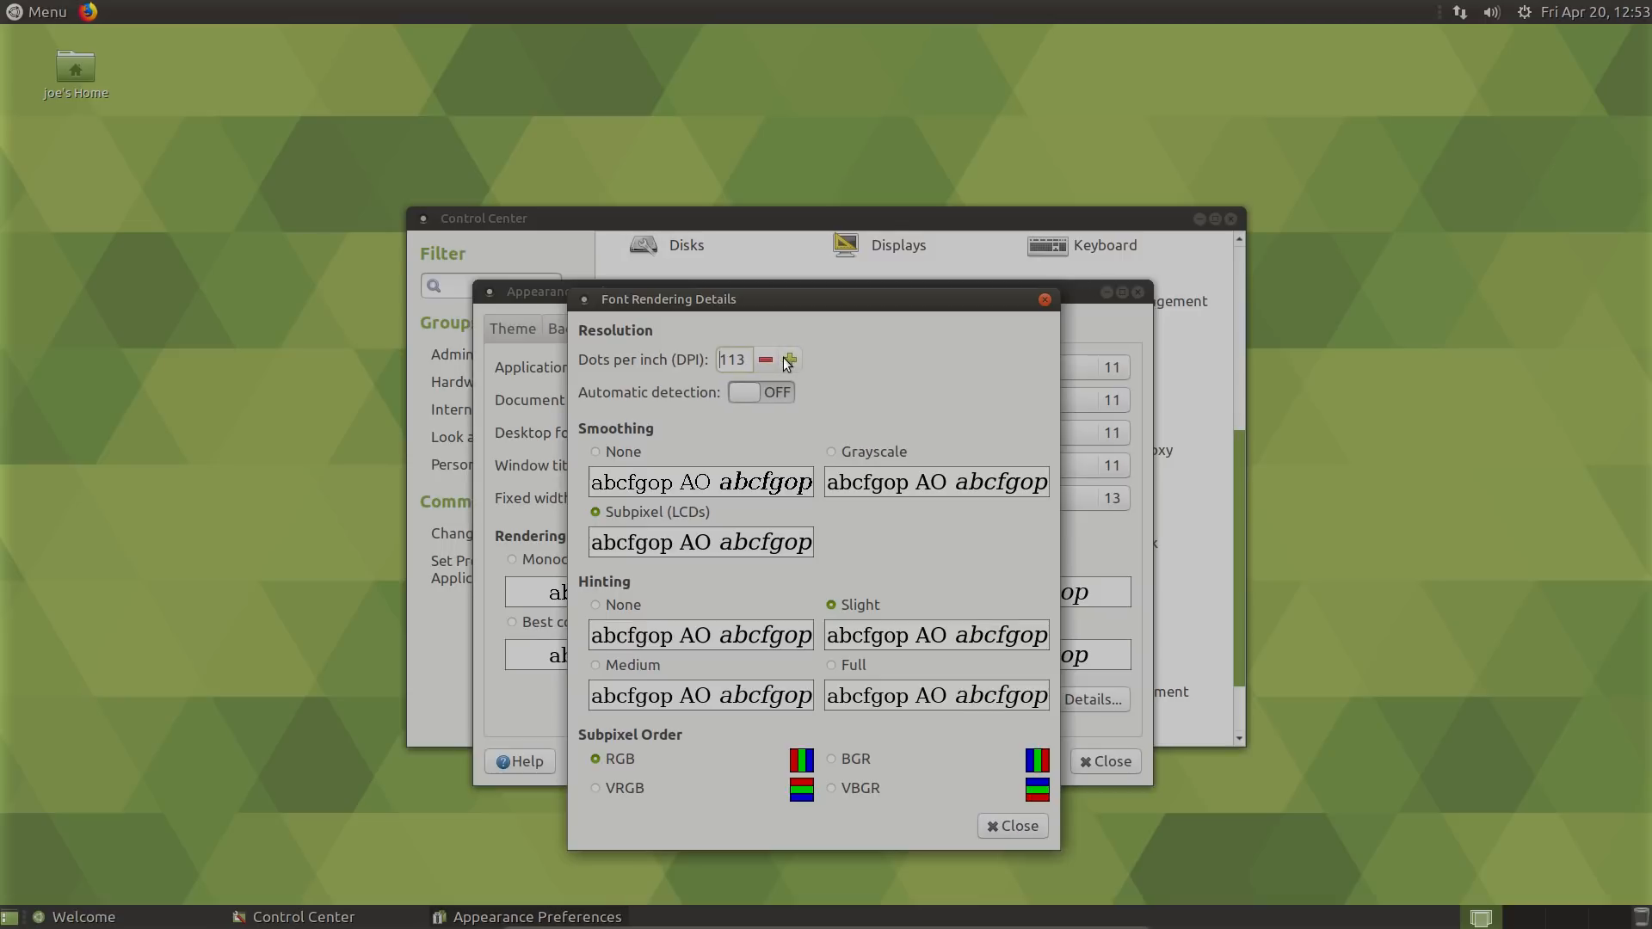
click(783, 359)
click(782, 358)
click(783, 359)
click(783, 359)
click(785, 358)
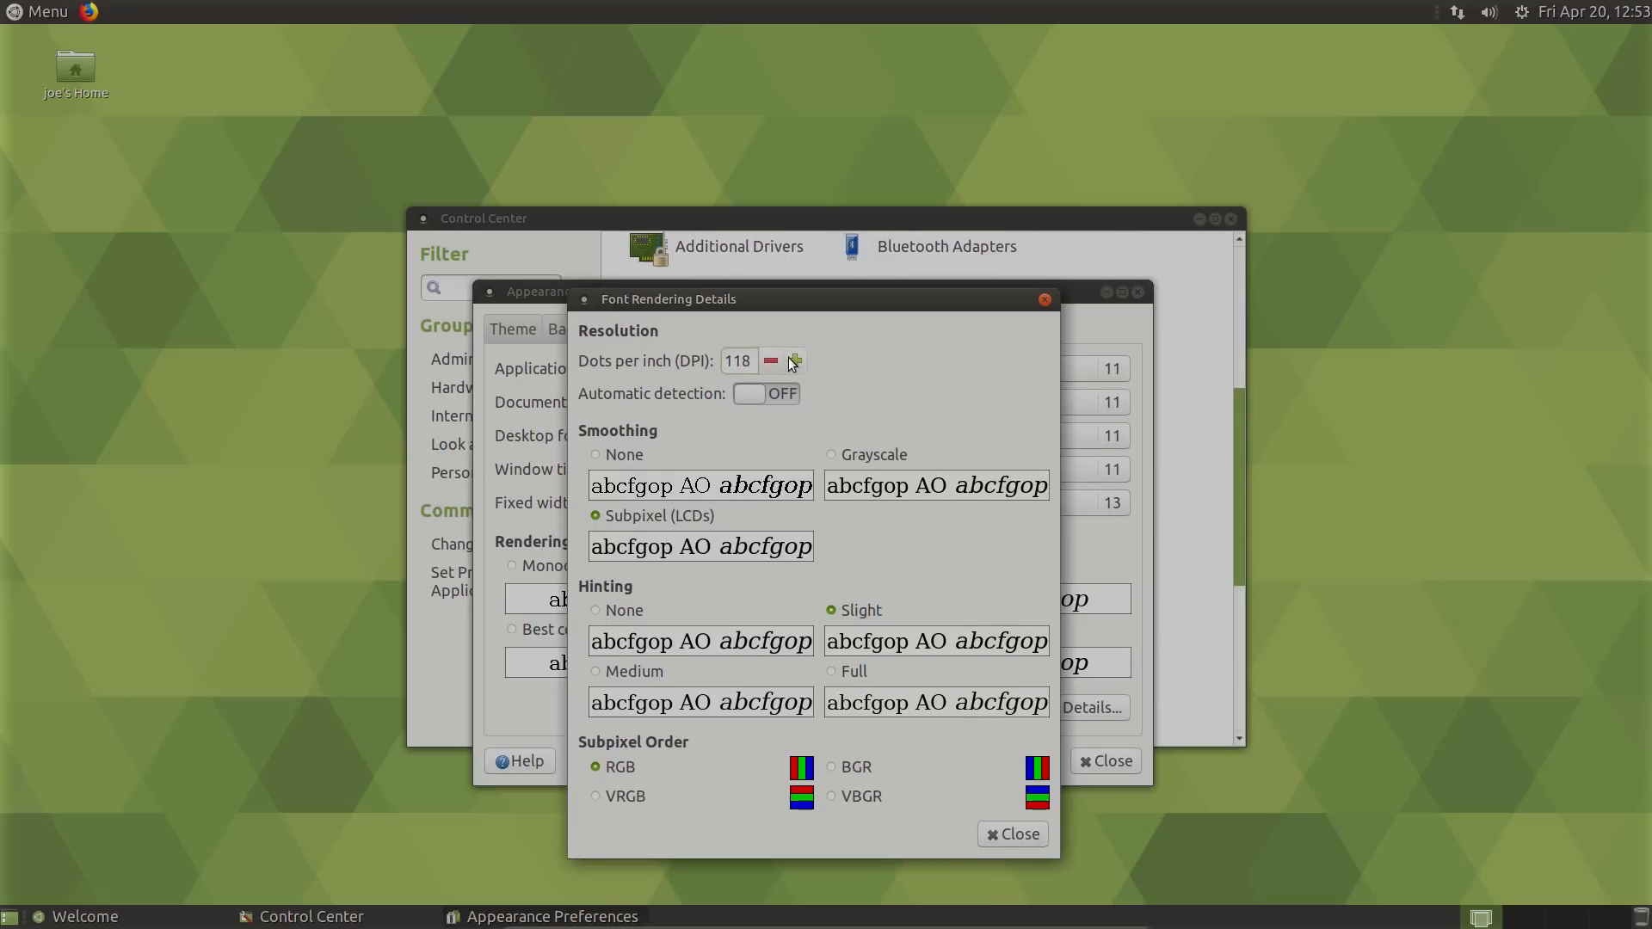
click(788, 358)
click(788, 356)
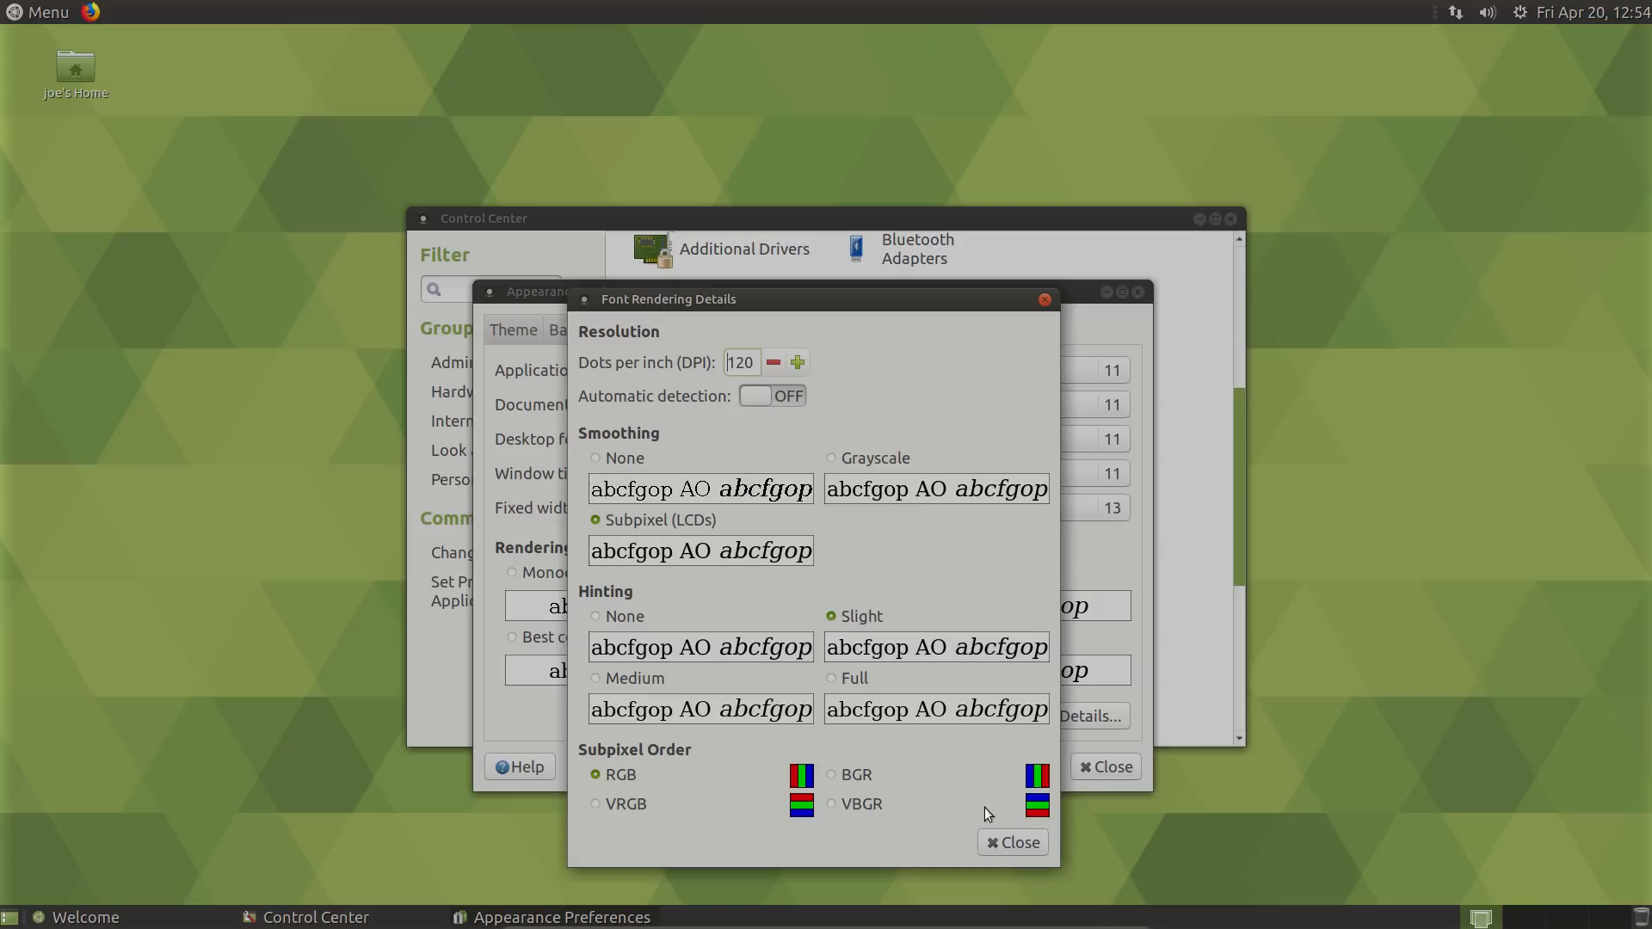
click(1010, 844)
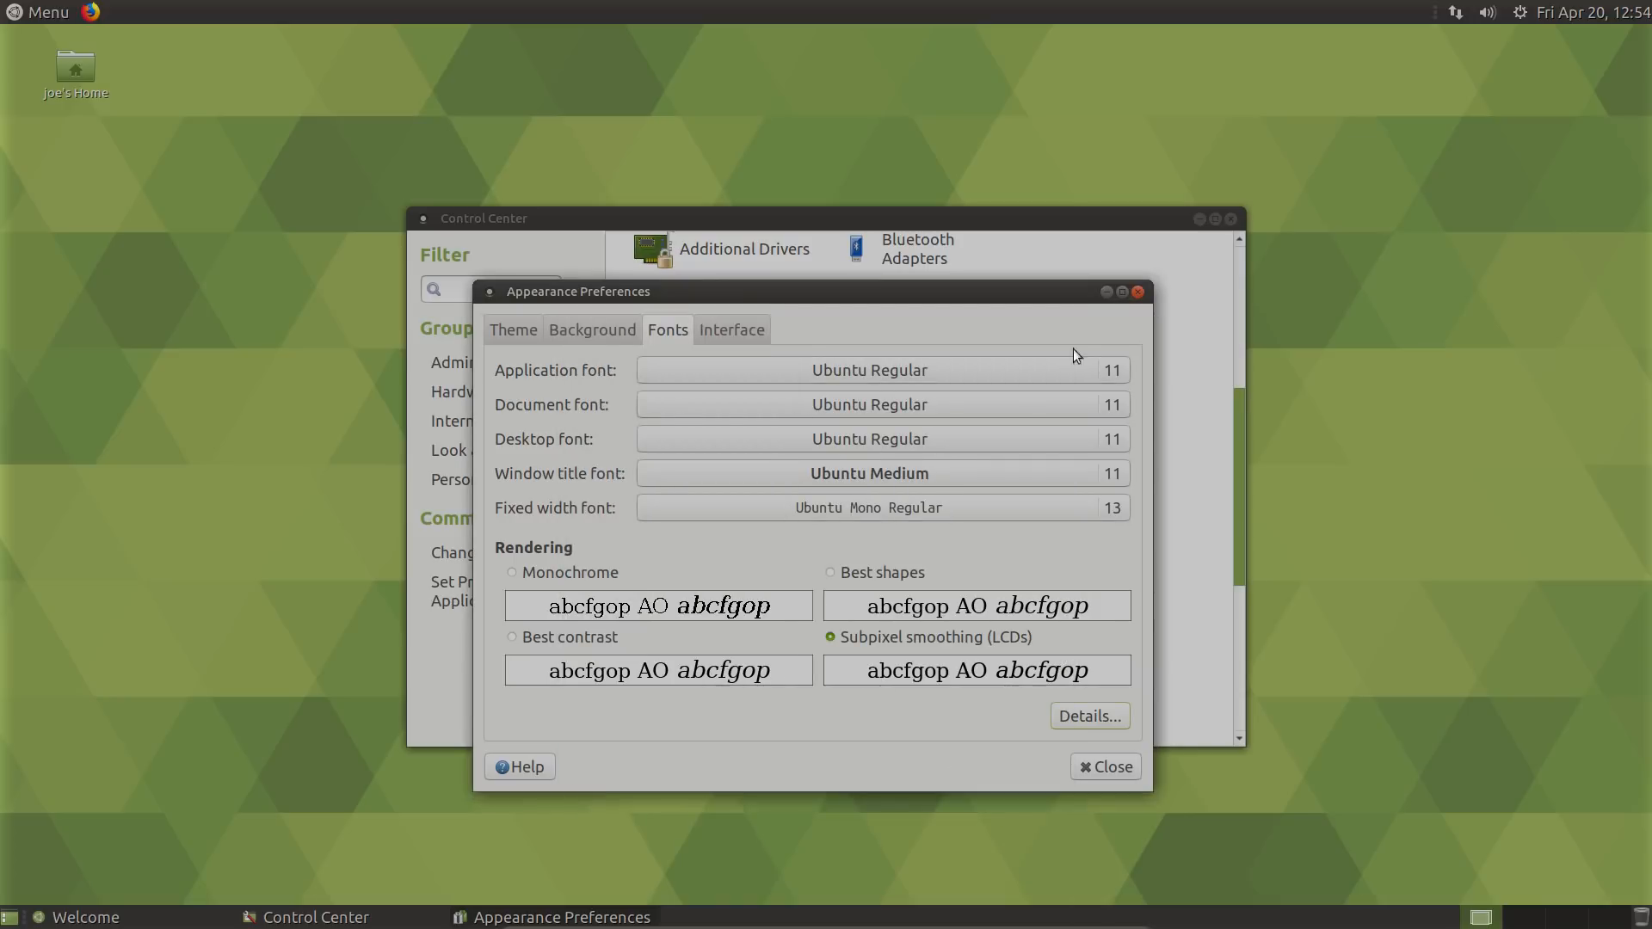
- Close the Appearance Preferences, Control Center and Welcome windows
click(1138, 293)
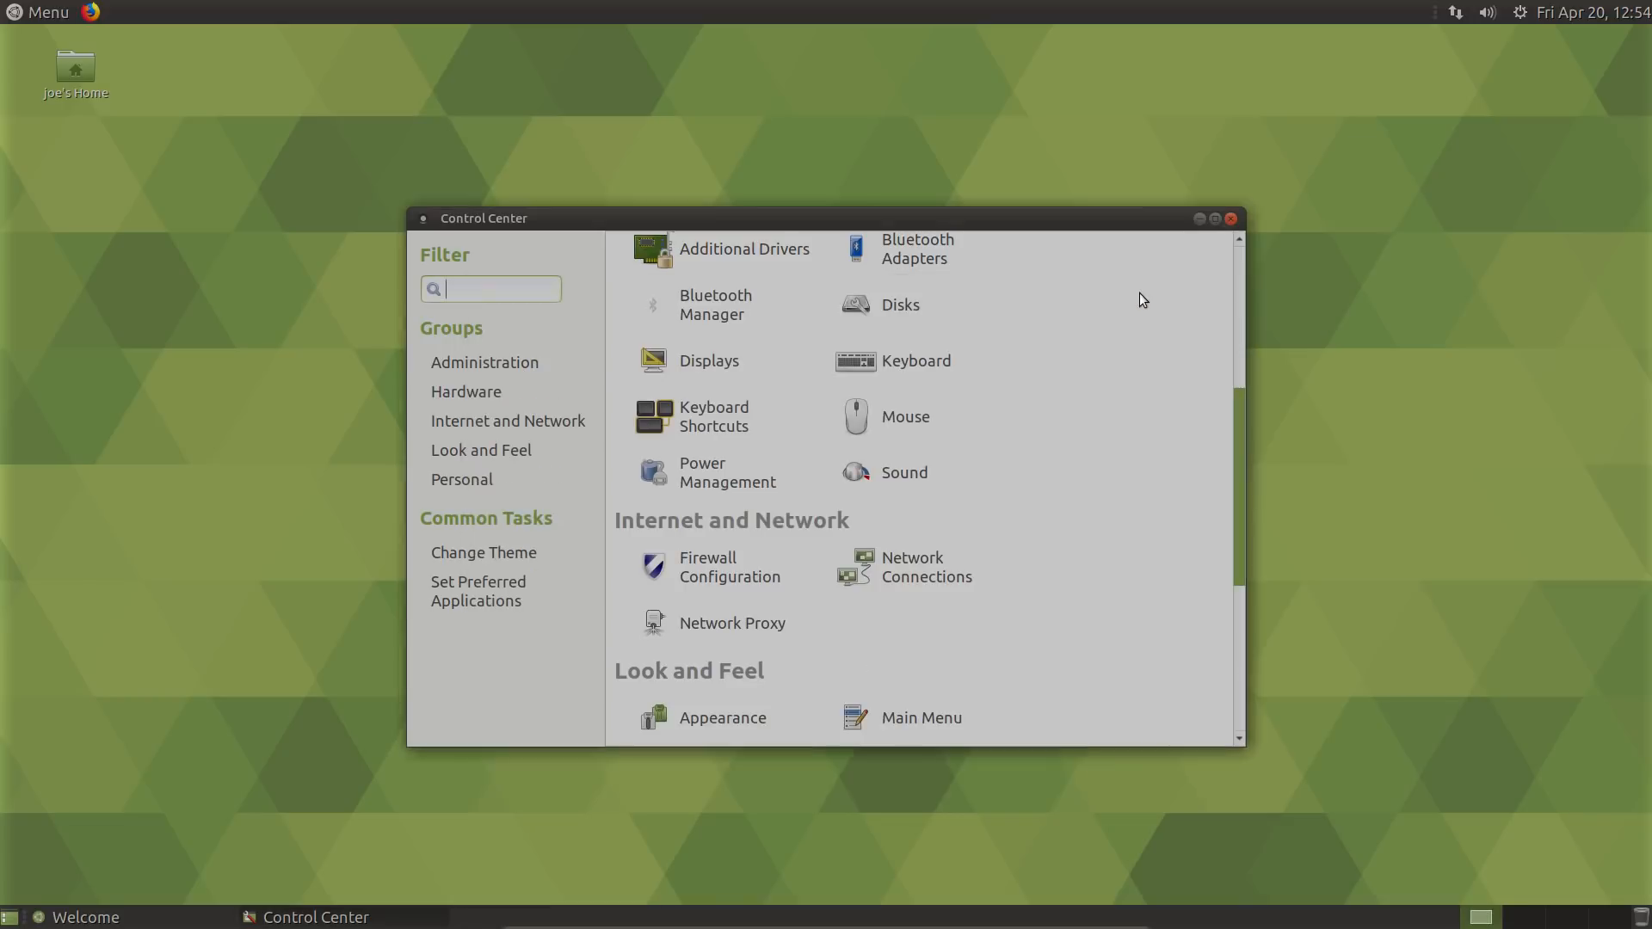
click(1232, 220)
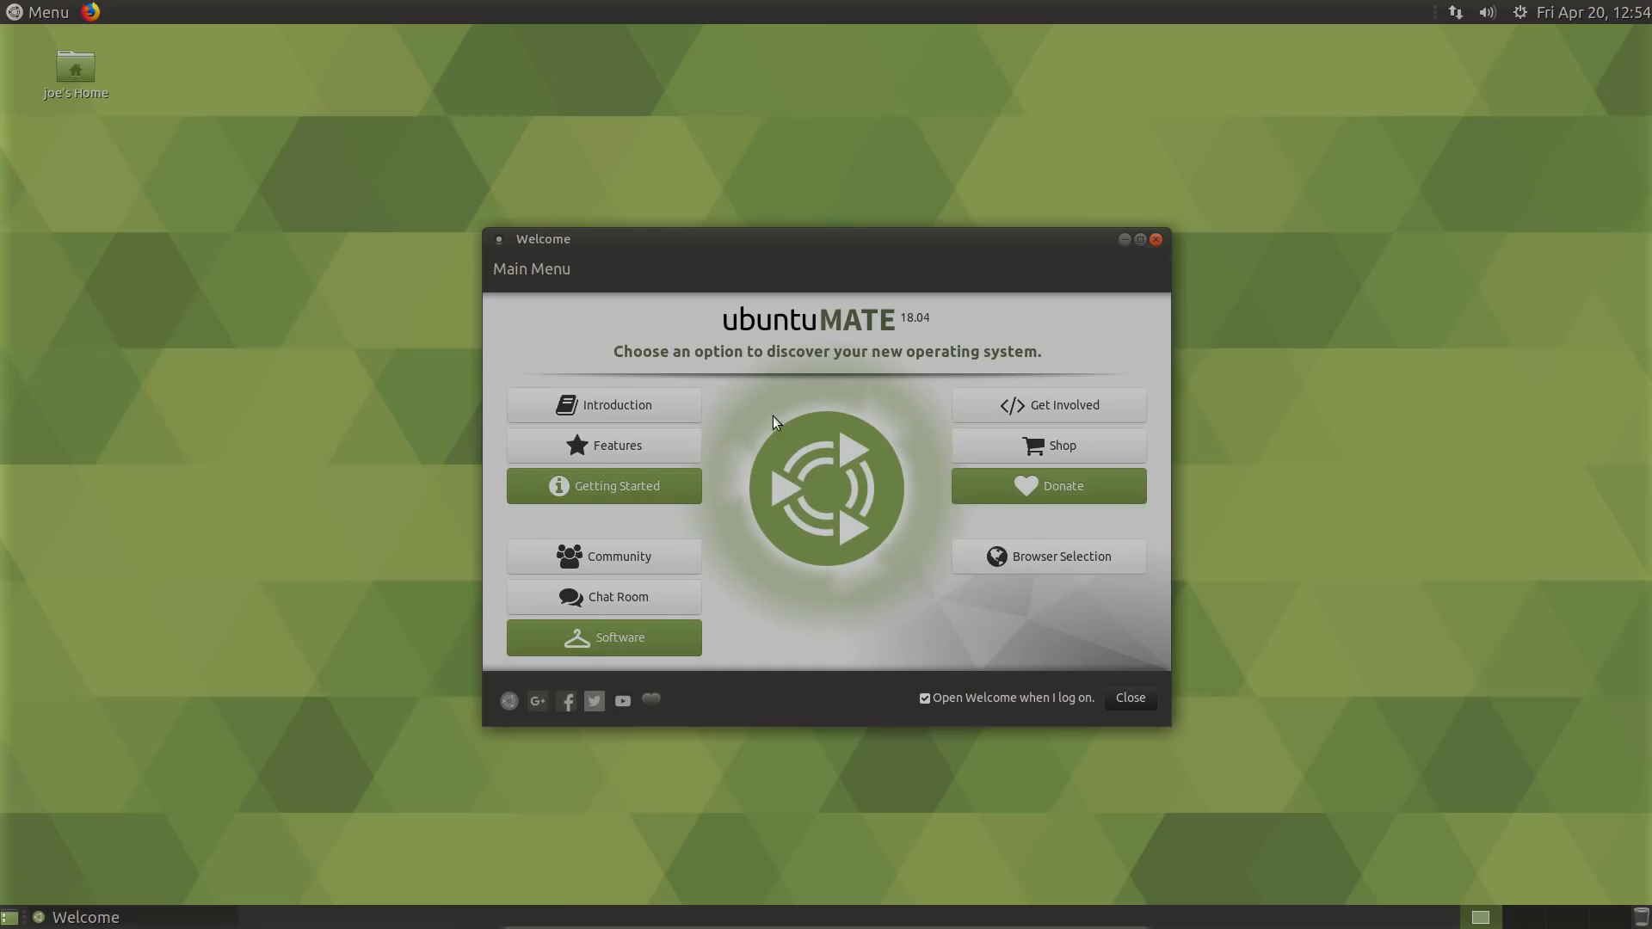
click(1157, 240)
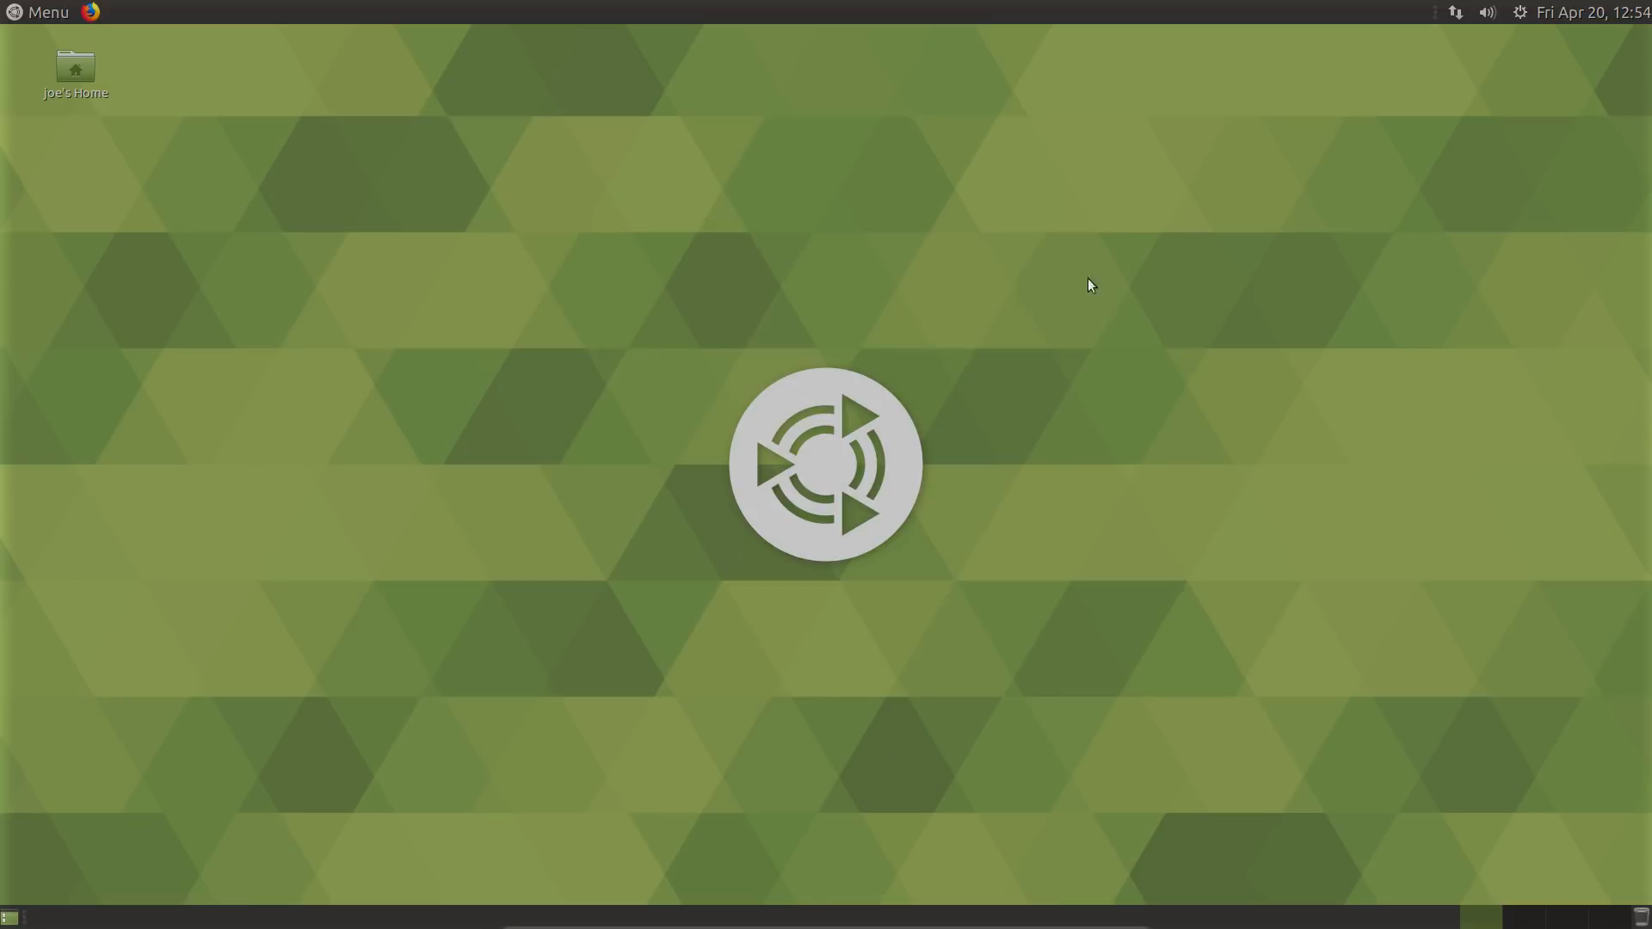
- Search the installed applications for "welc" and launch Welcome
click(3, 9)
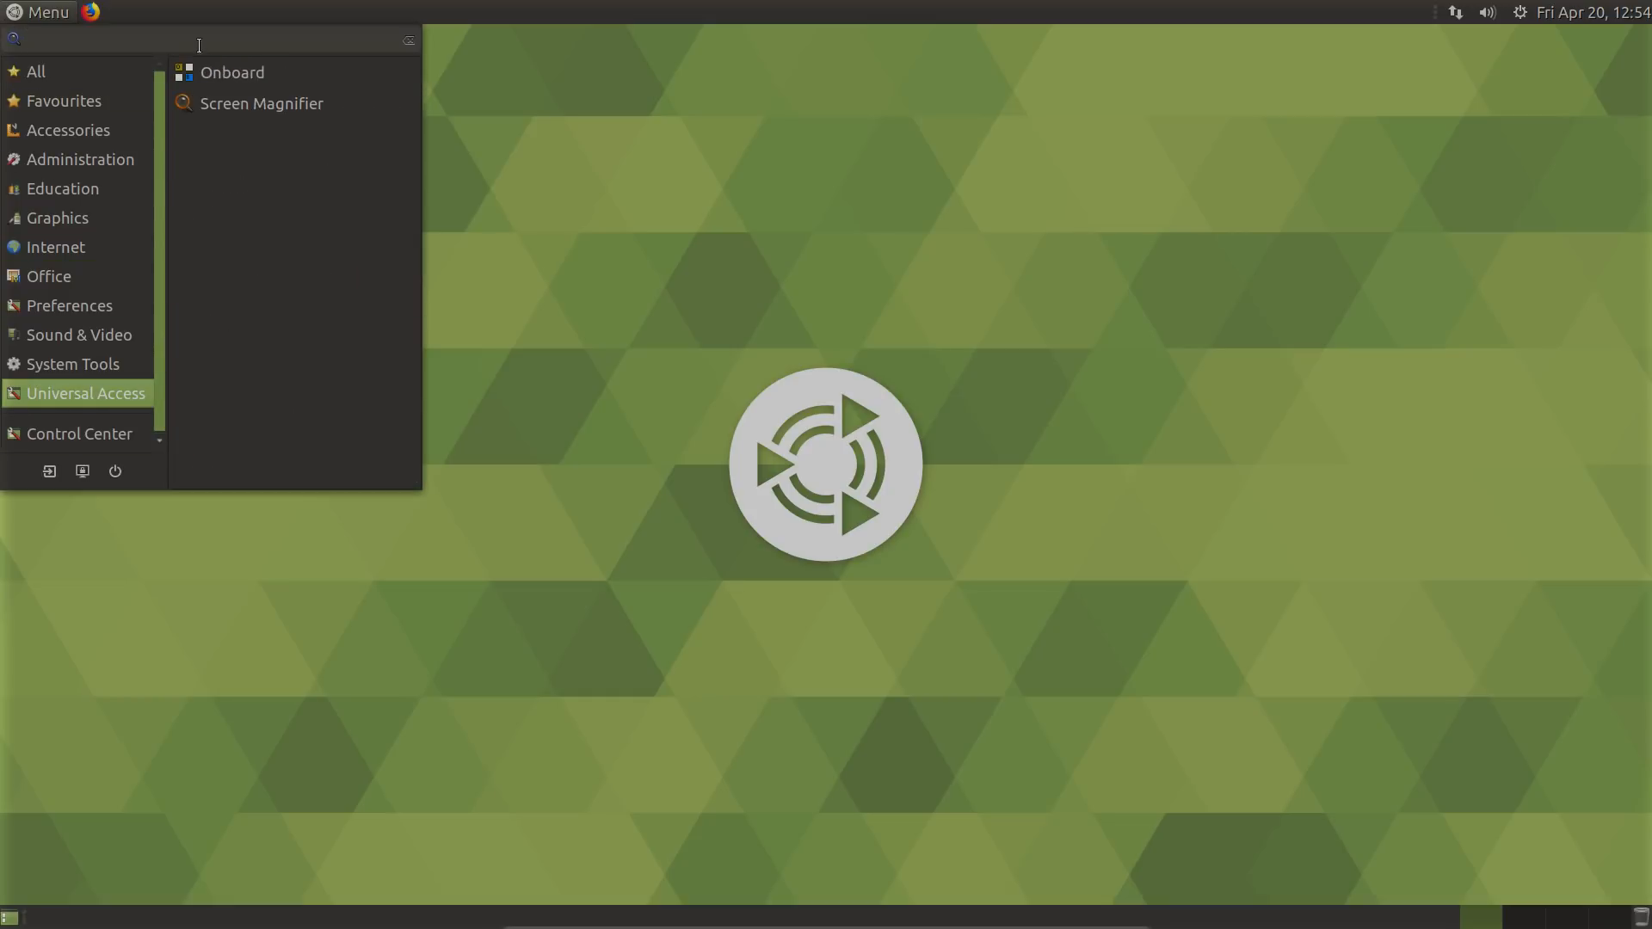
text(welc)
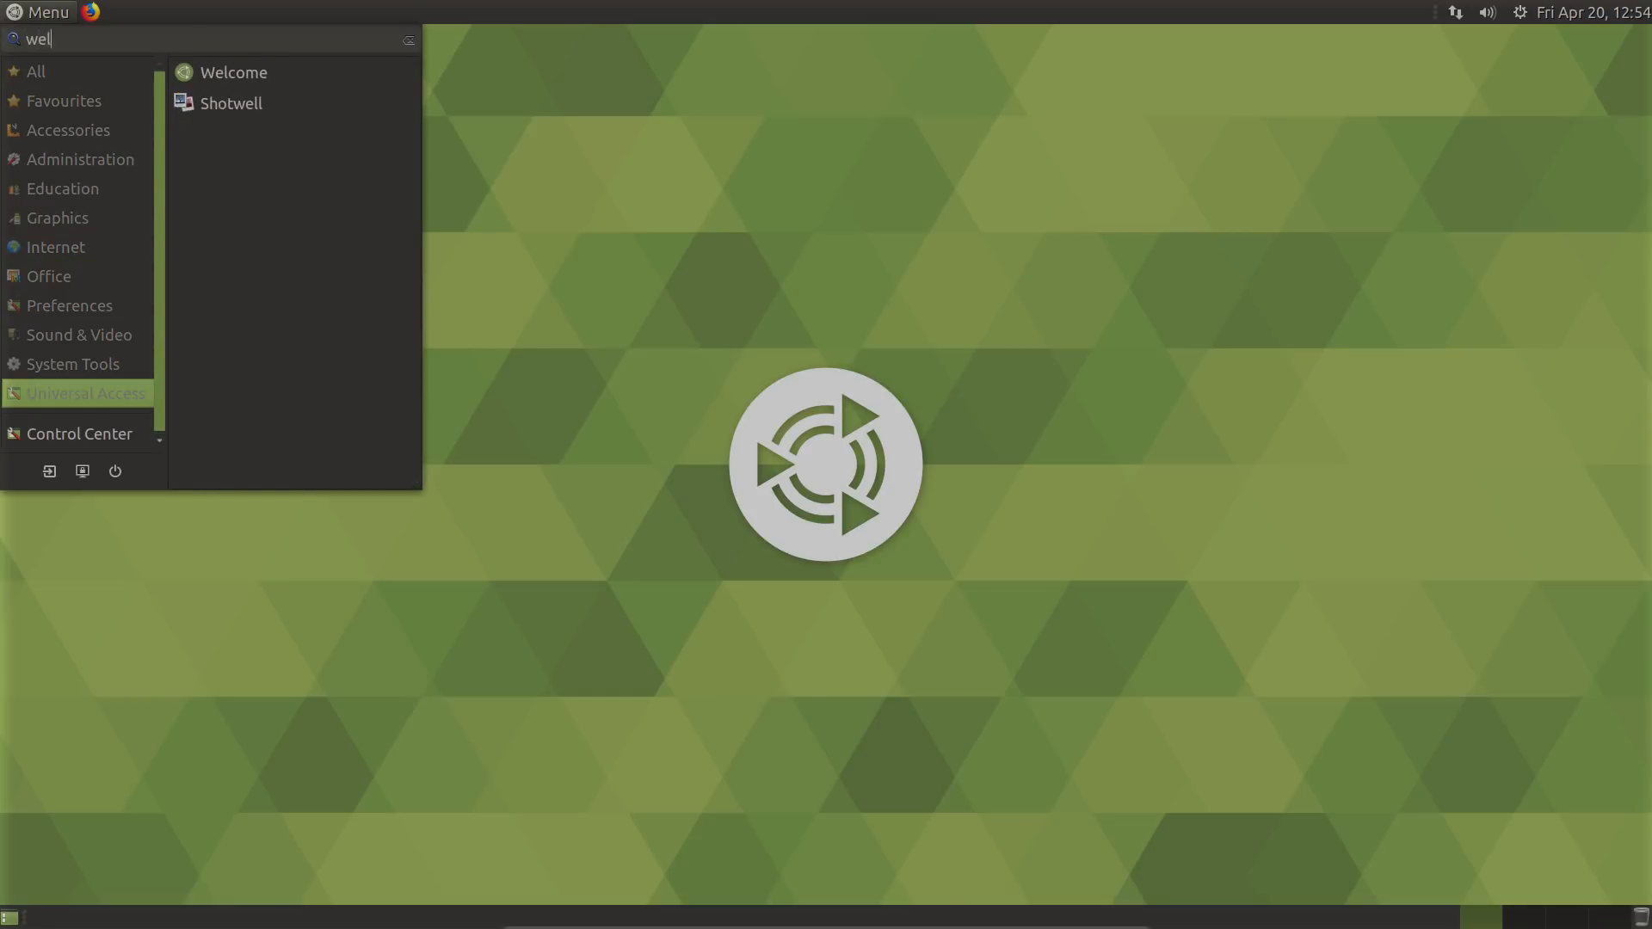
click(381, 74)
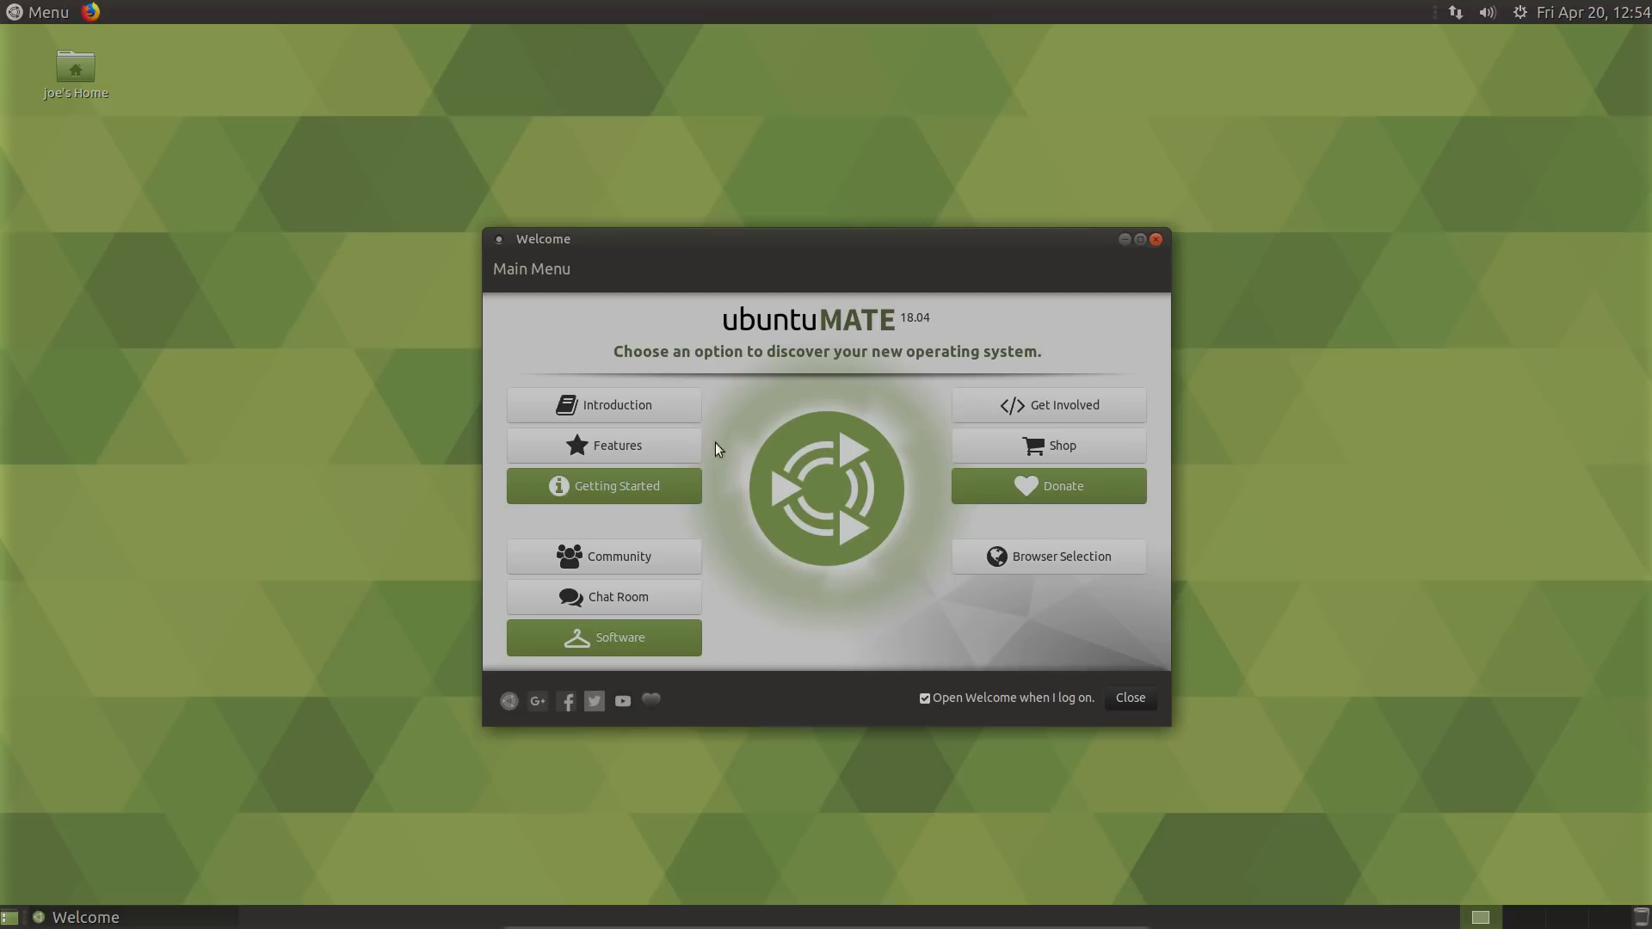
- Look through the Getting Started topics in Welcome and return to its main page
click(671, 488)
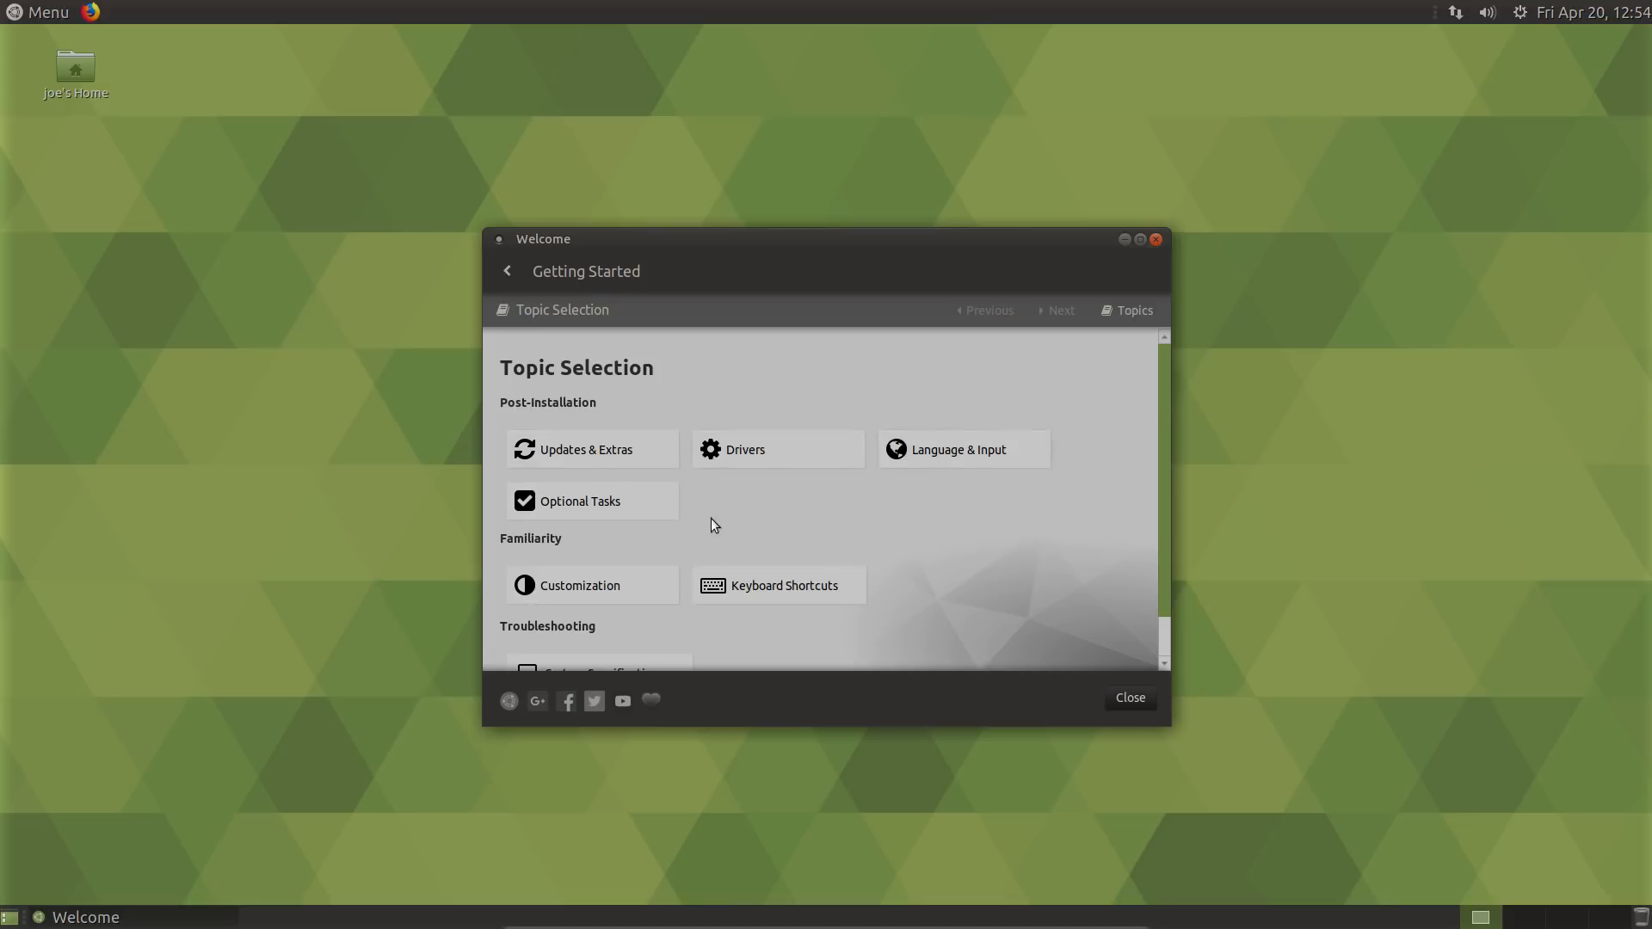
scroll(725, 499, down, 1)
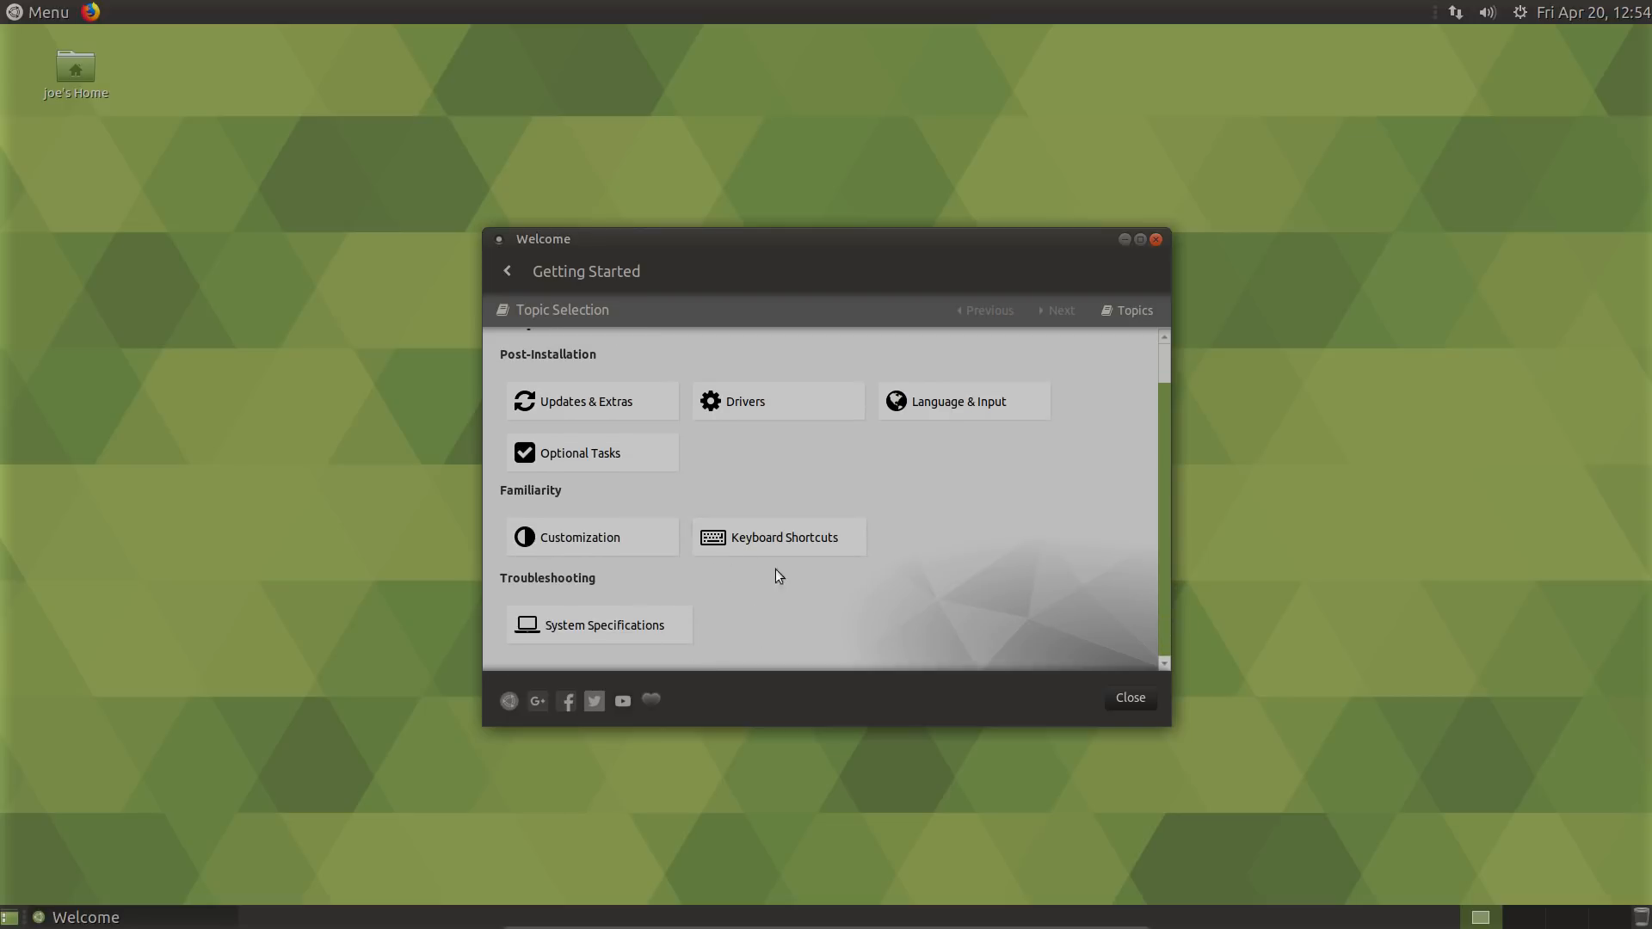
click(505, 273)
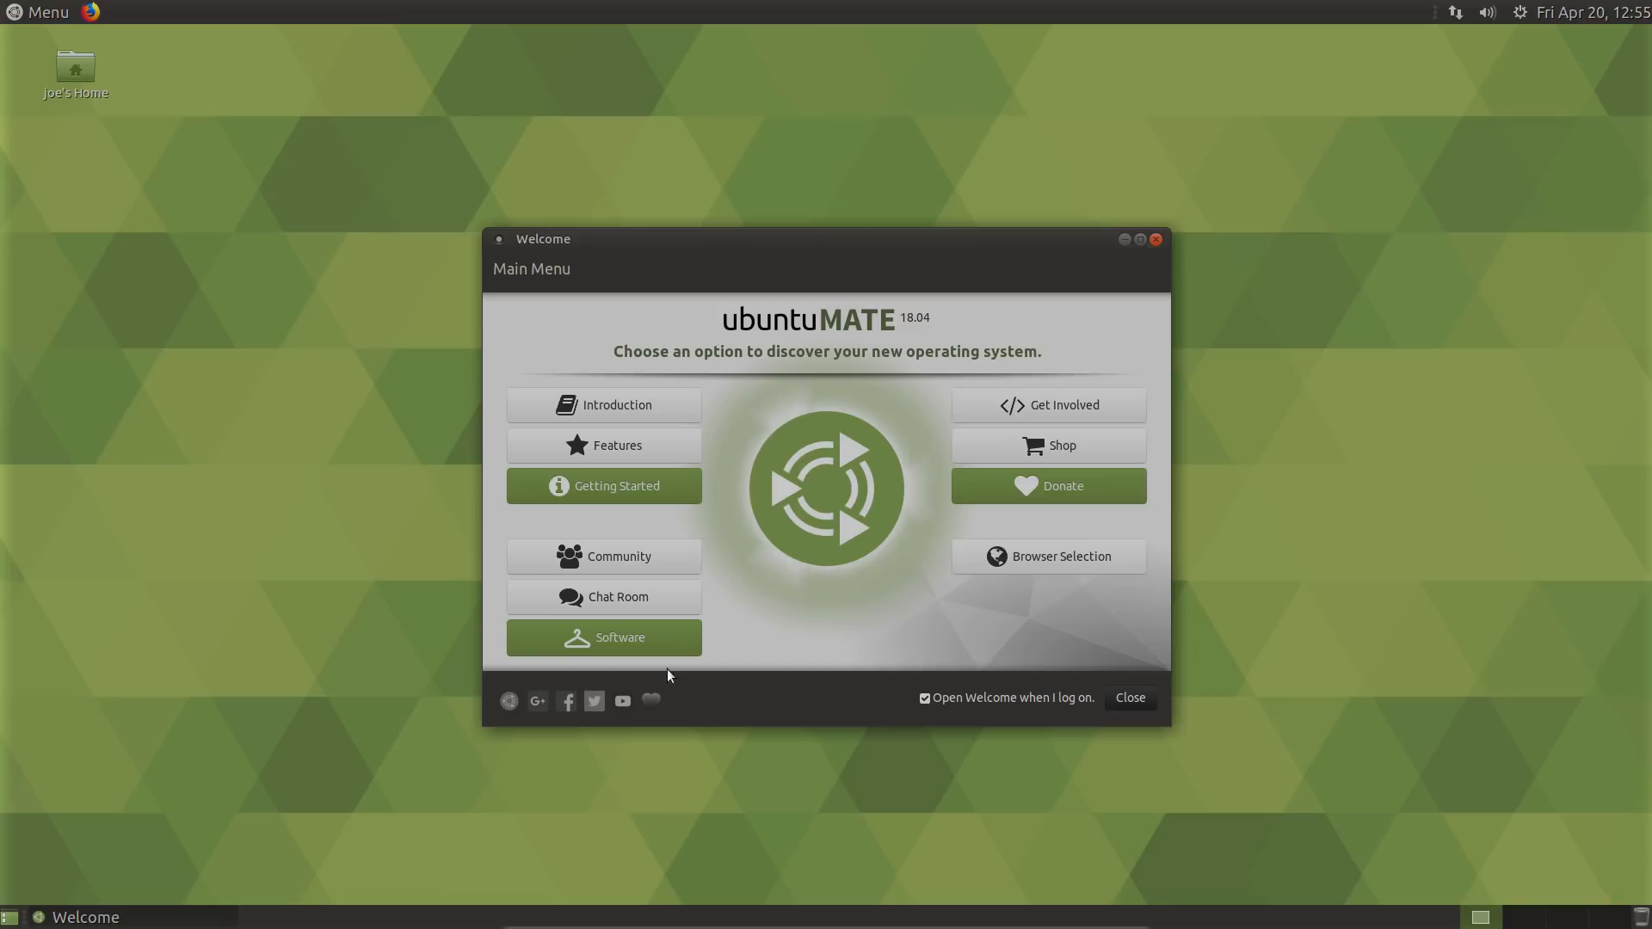
- Open the Software Boutique from Welcome and look through the applications offered in the Internet category
click(662, 647)
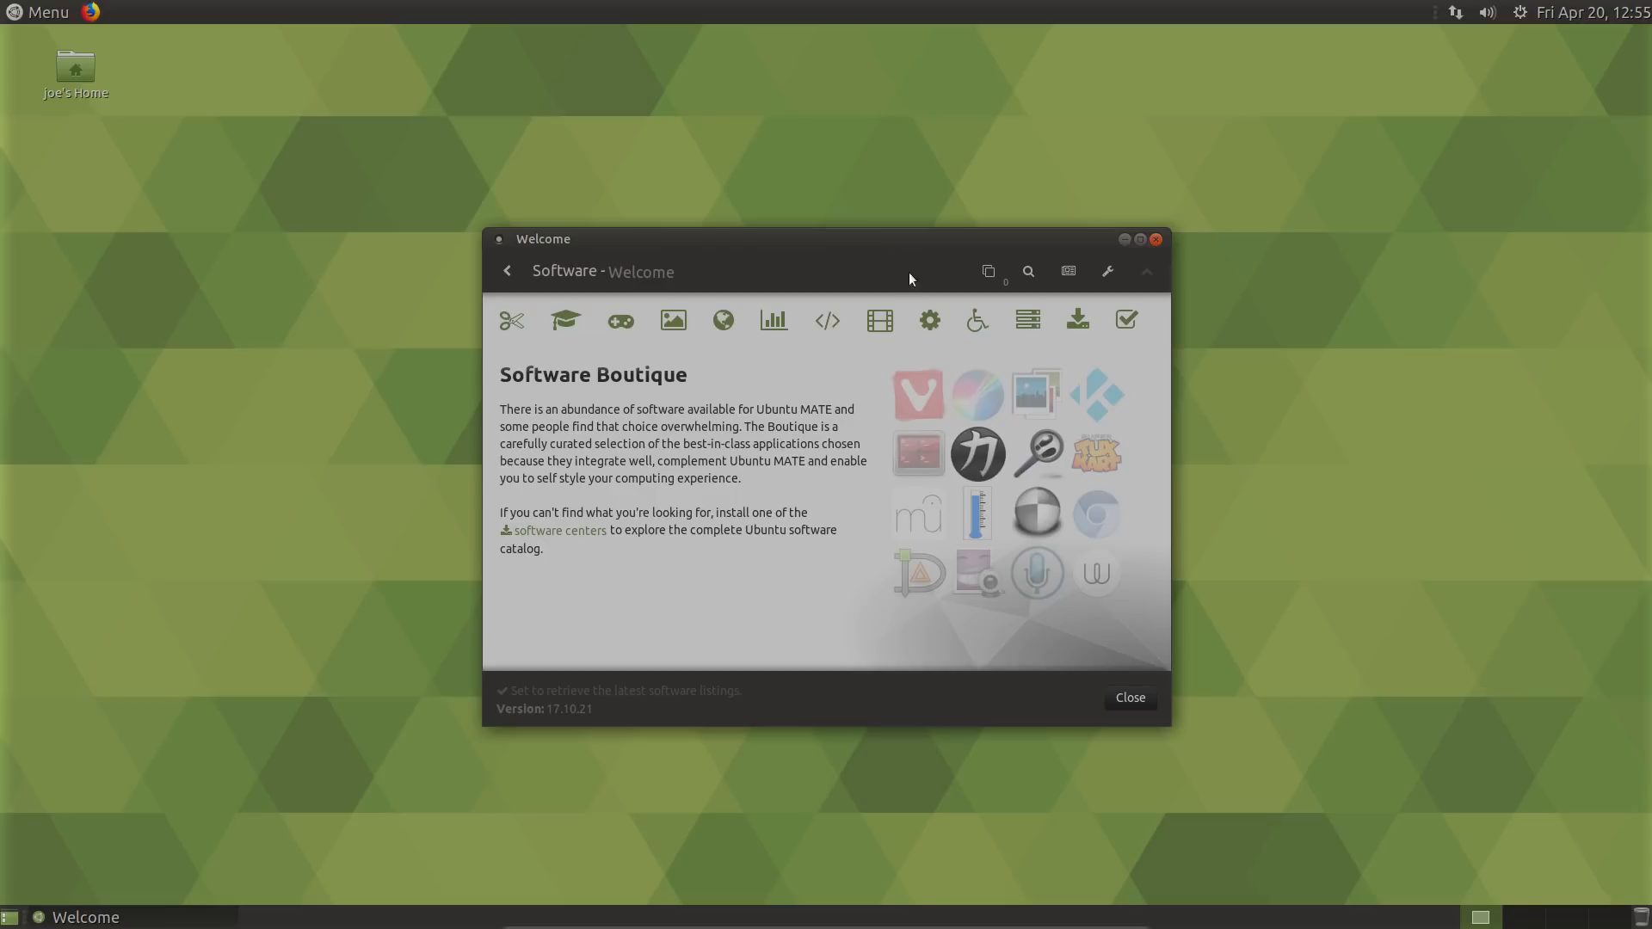
click(728, 324)
scroll(798, 435, down, 3)
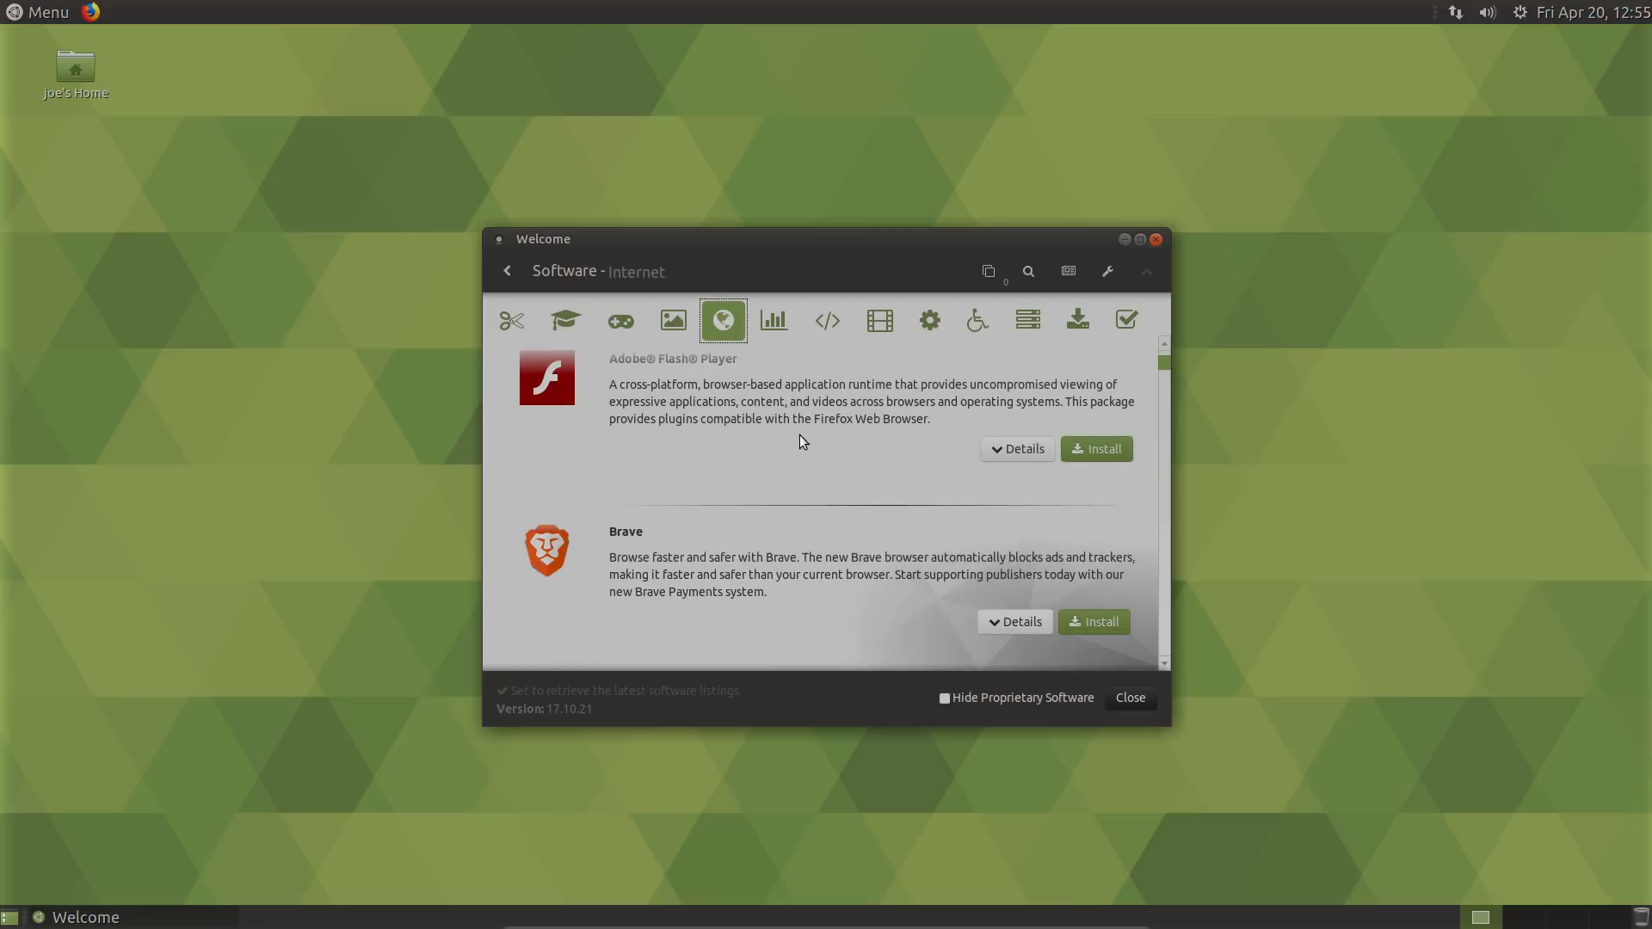
scroll(788, 400, down, 10)
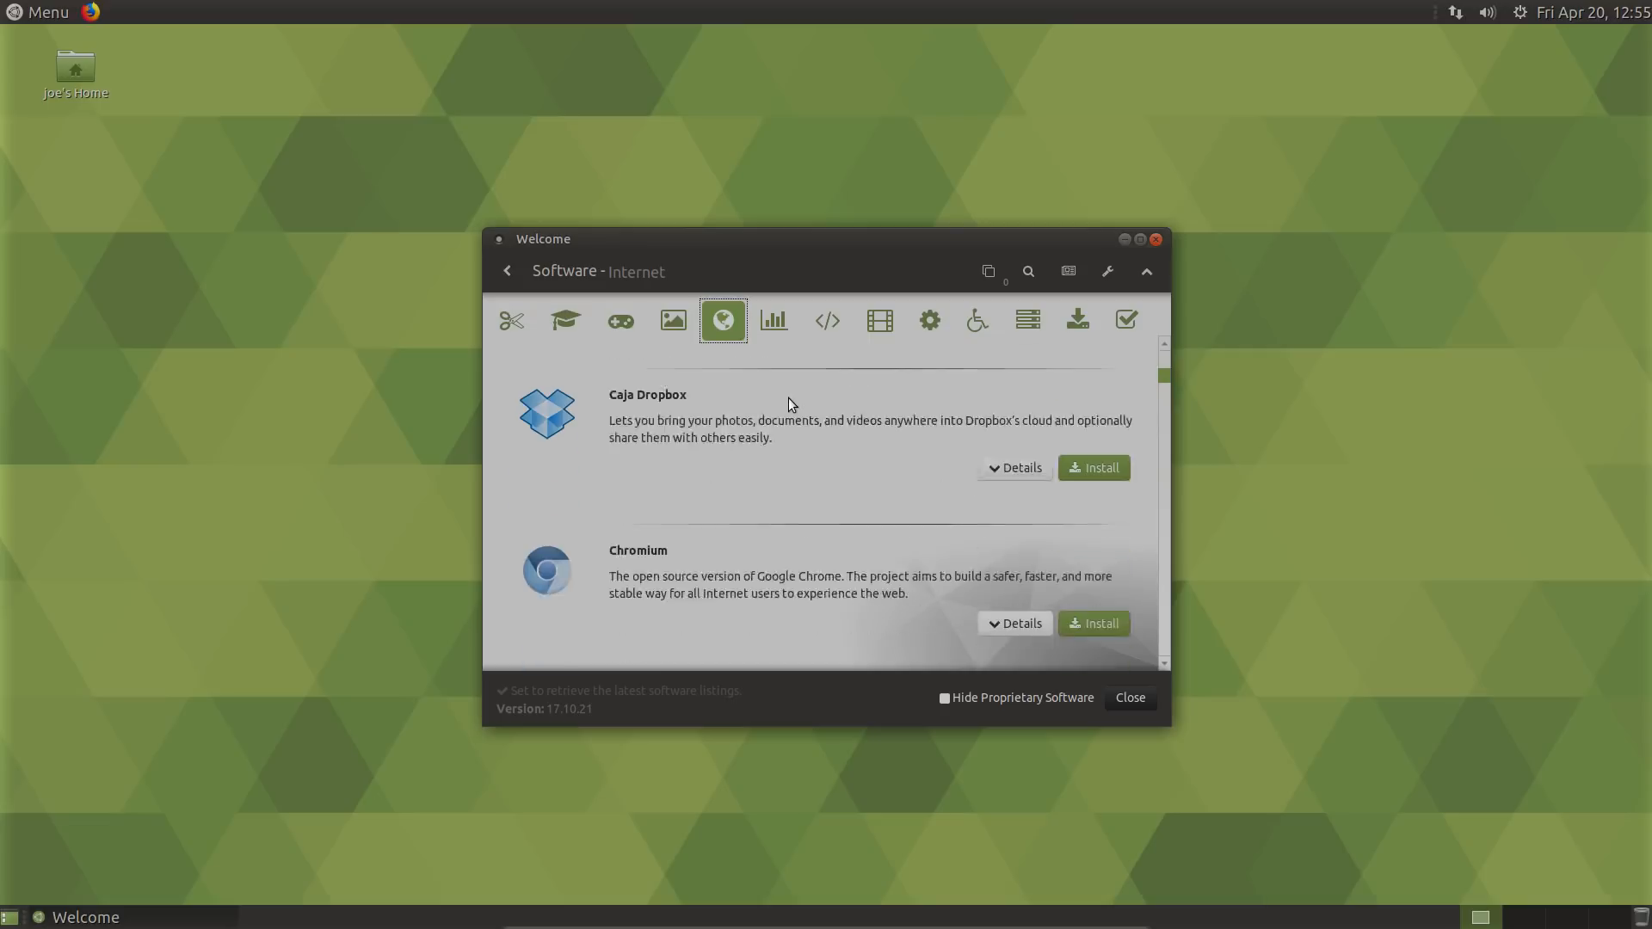
scroll(788, 398, down, 3)
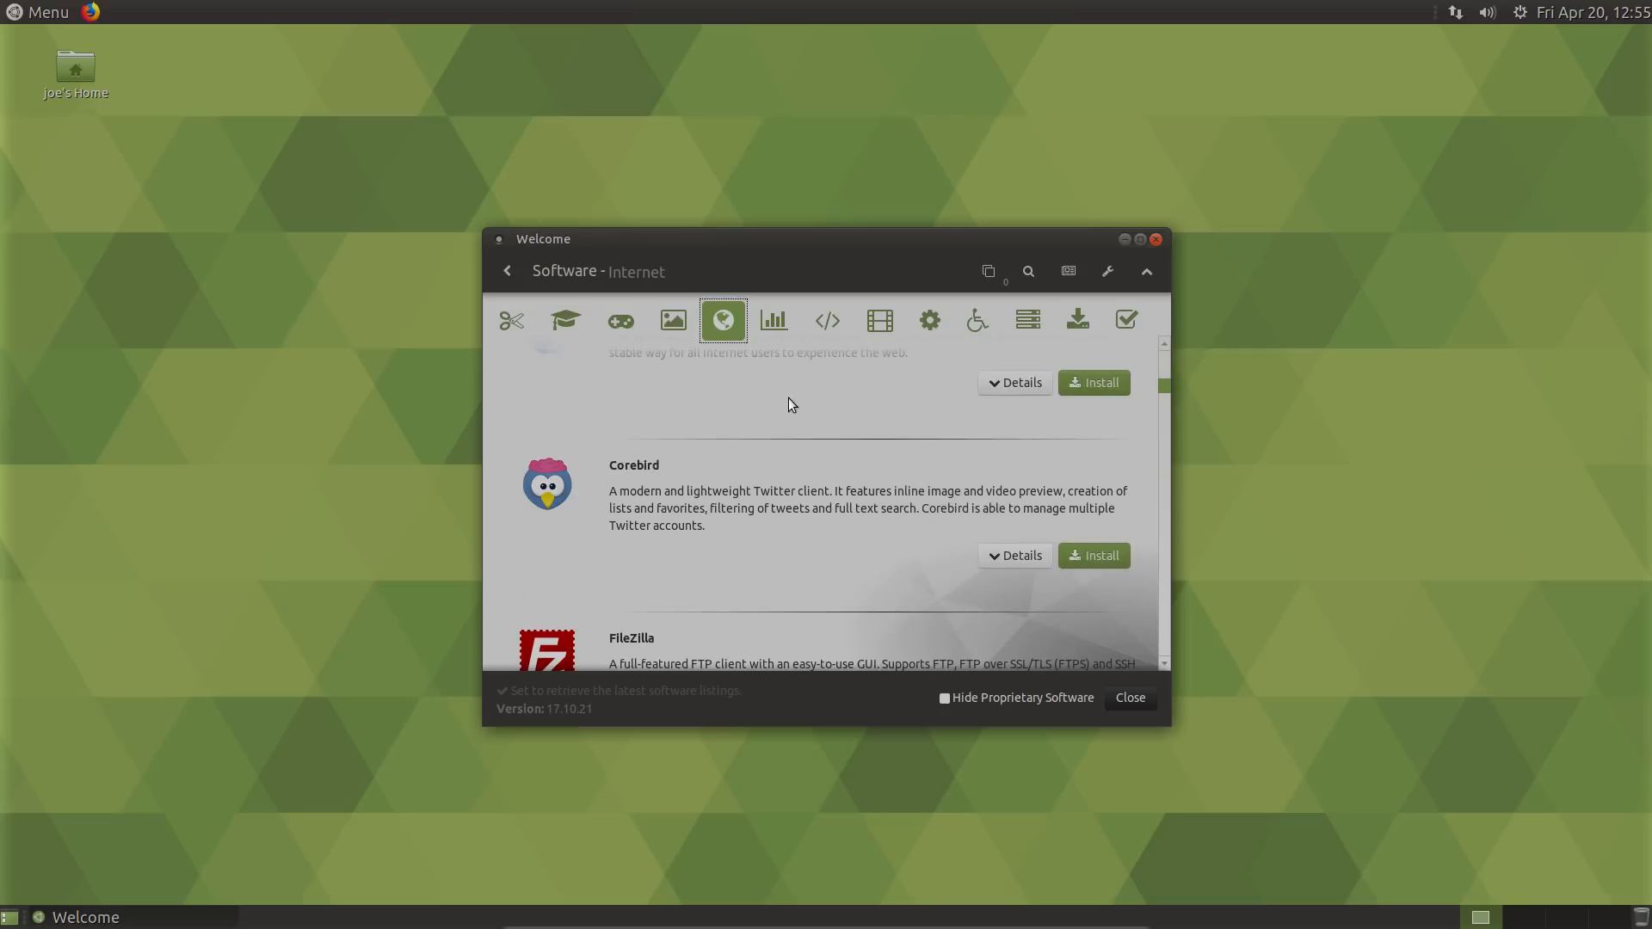
scroll(788, 397, up, 3)
scroll(788, 399, down, 10)
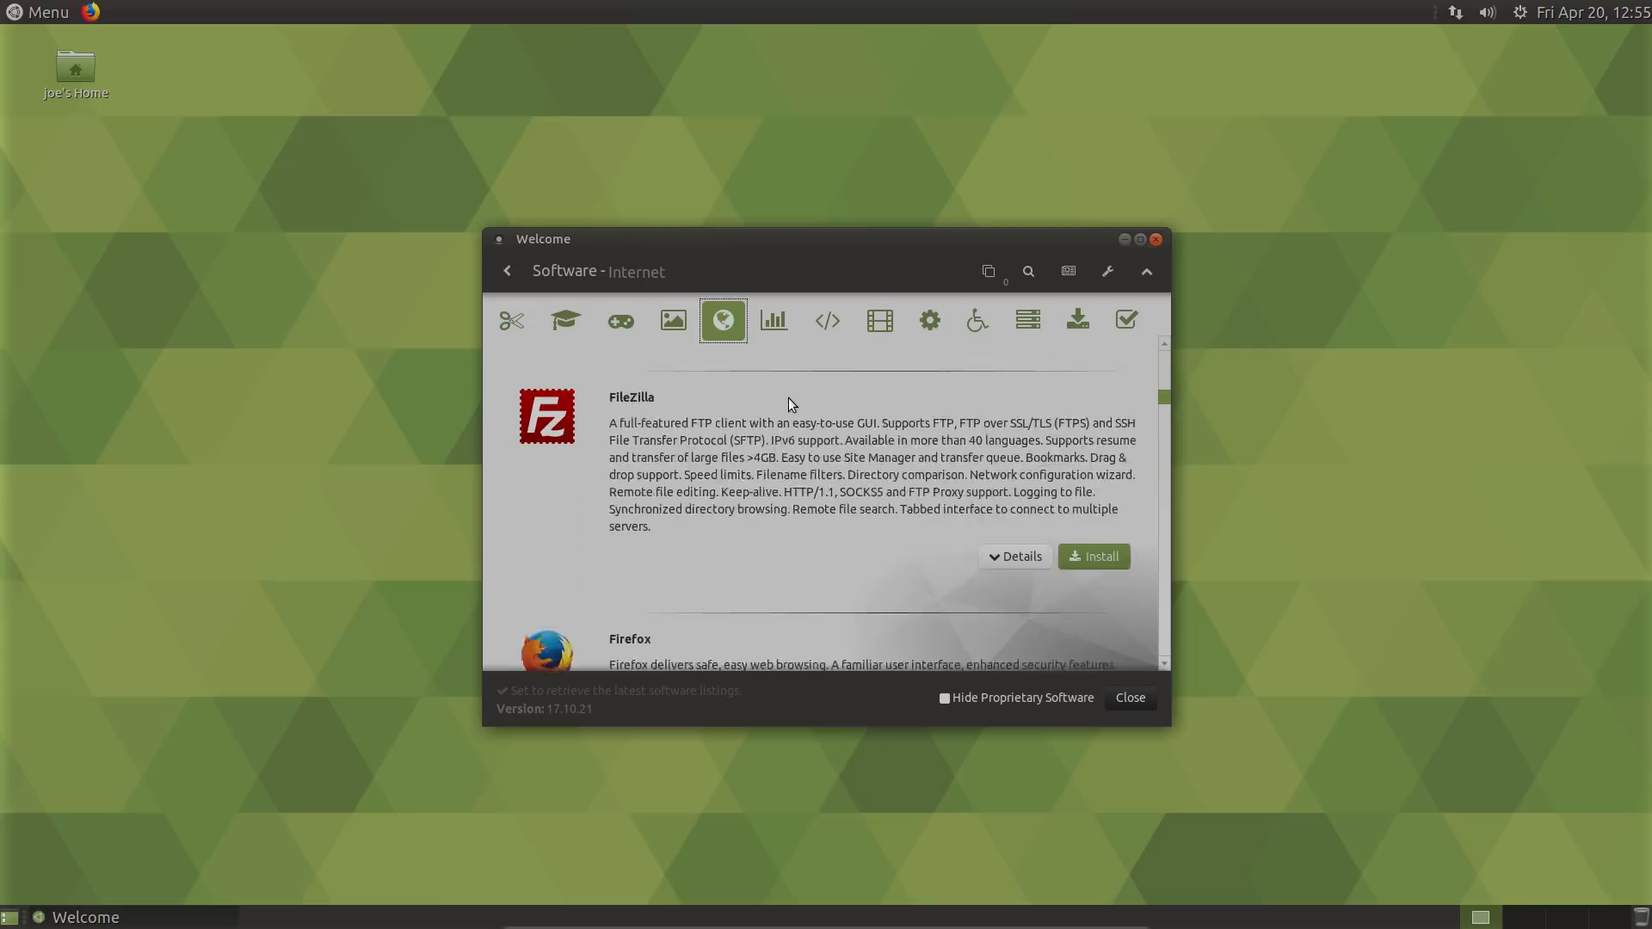
scroll(788, 397, down, 14)
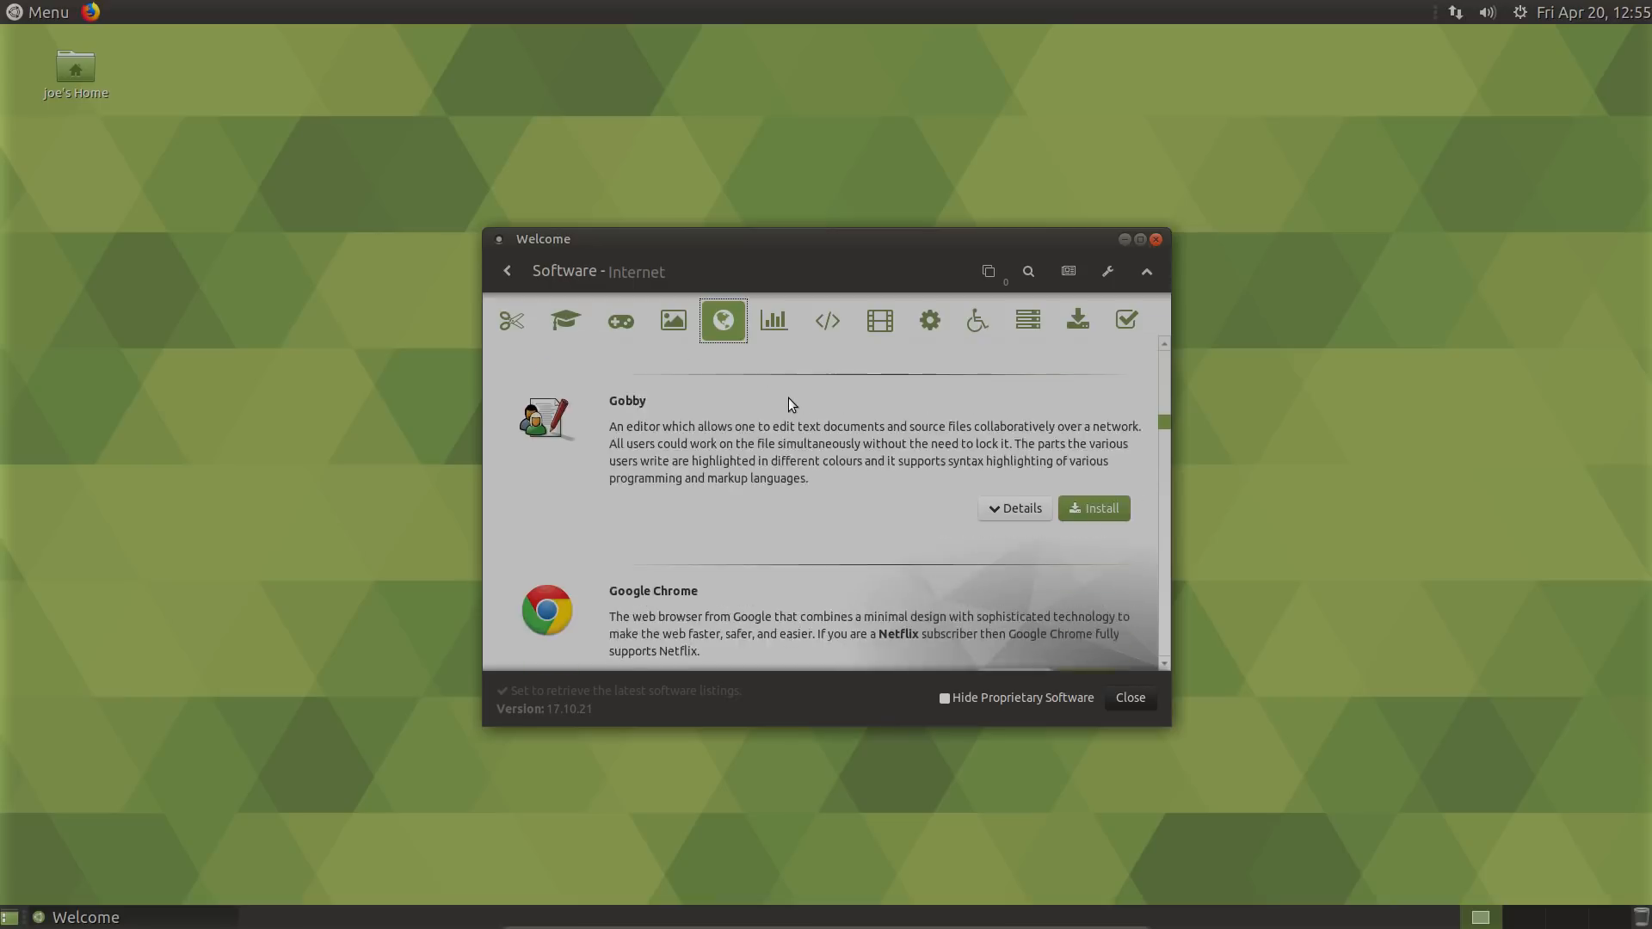
scroll(788, 397, down, 1)
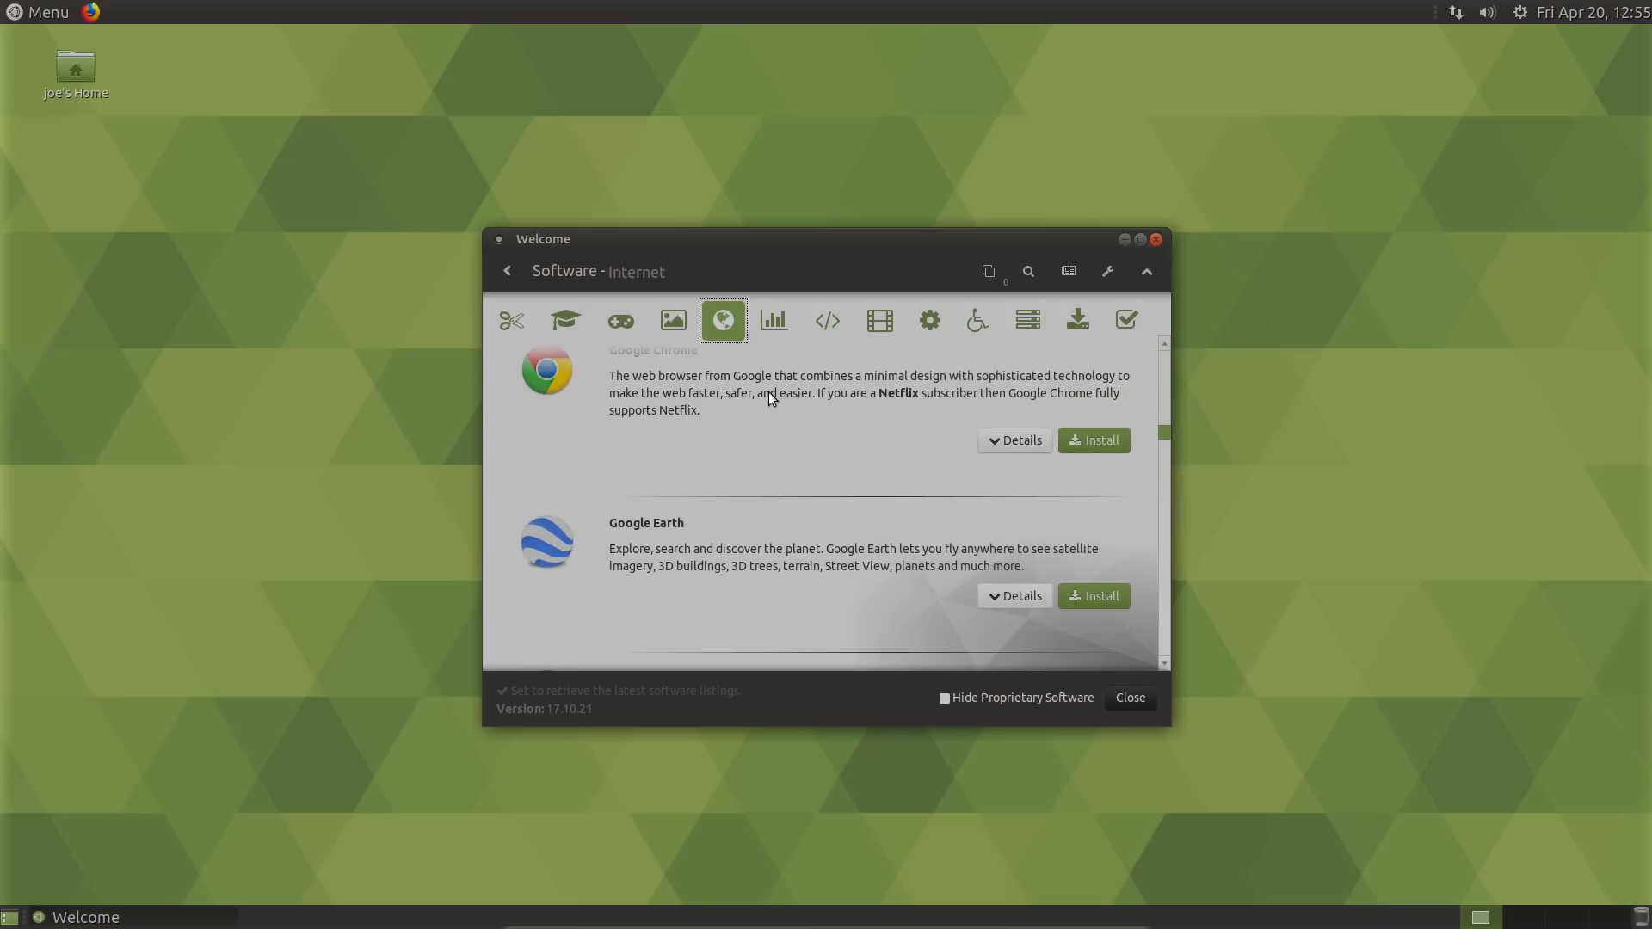
scroll(767, 390, up, 2)
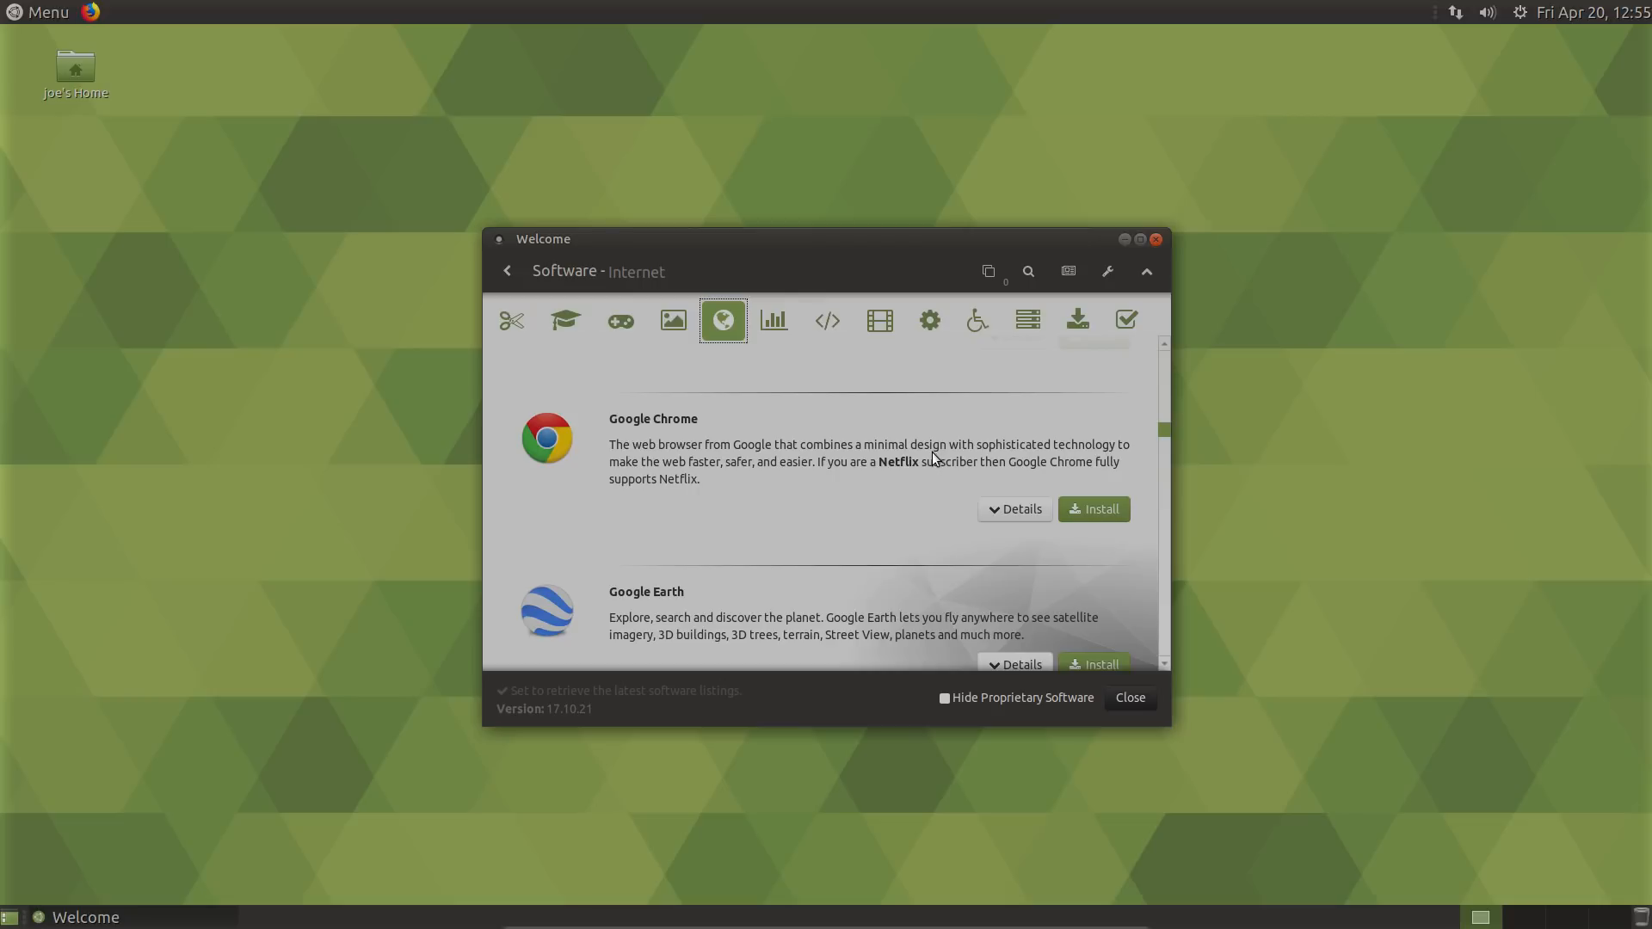
scroll(932, 453, down, 5)
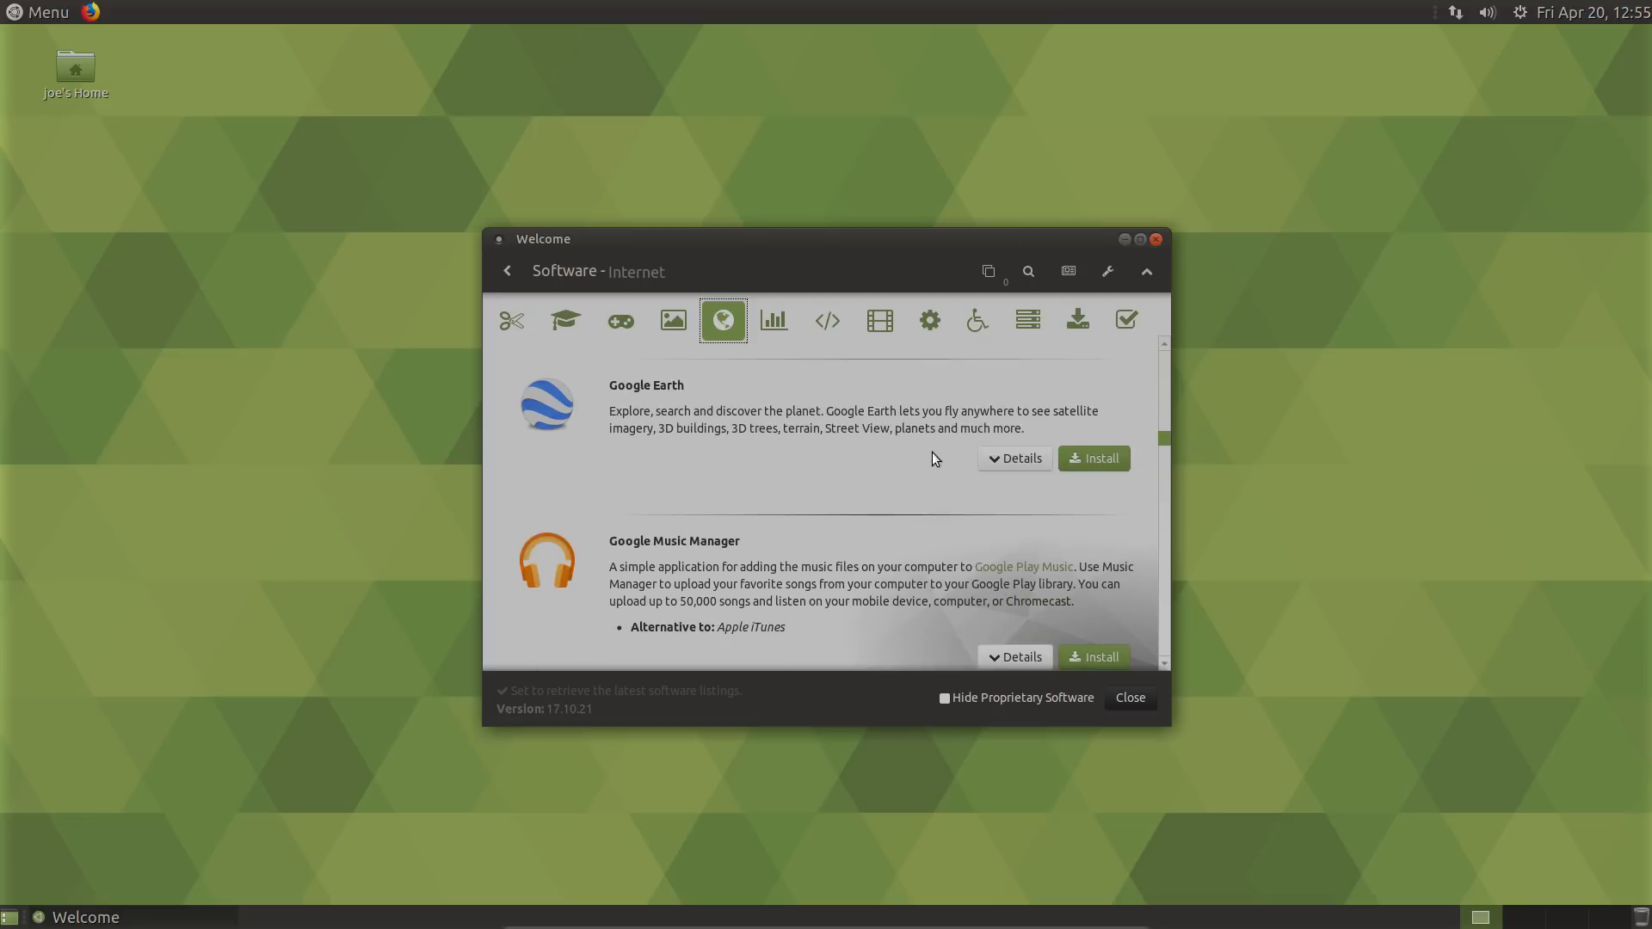
scroll(932, 452, down, 8)
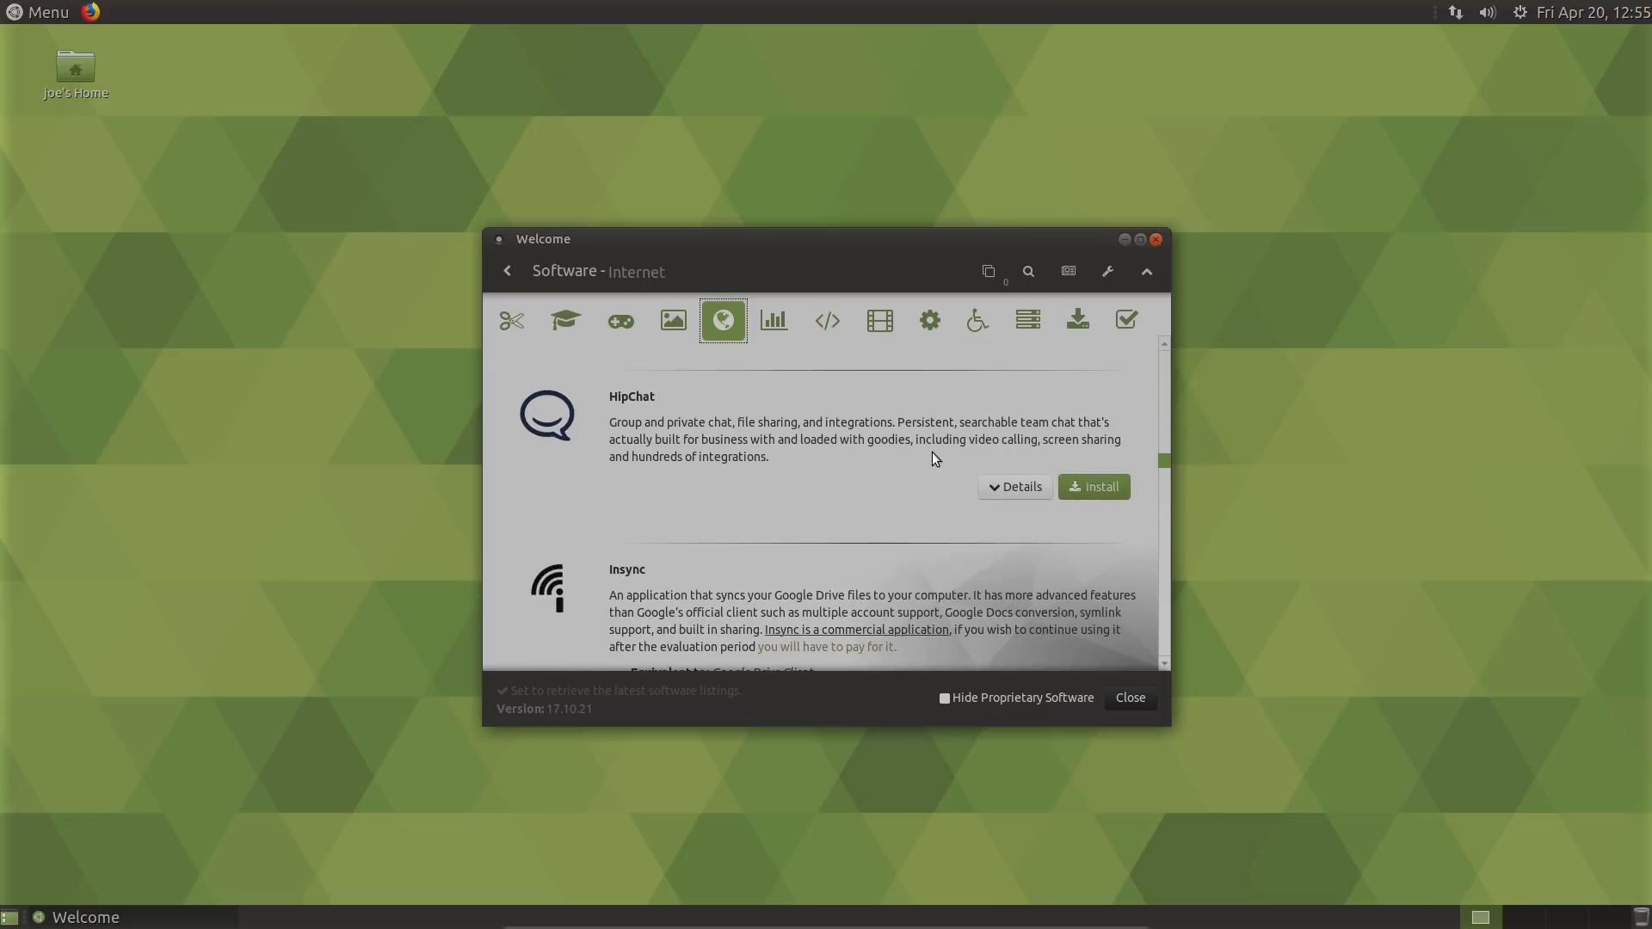
scroll(931, 451, down, 6)
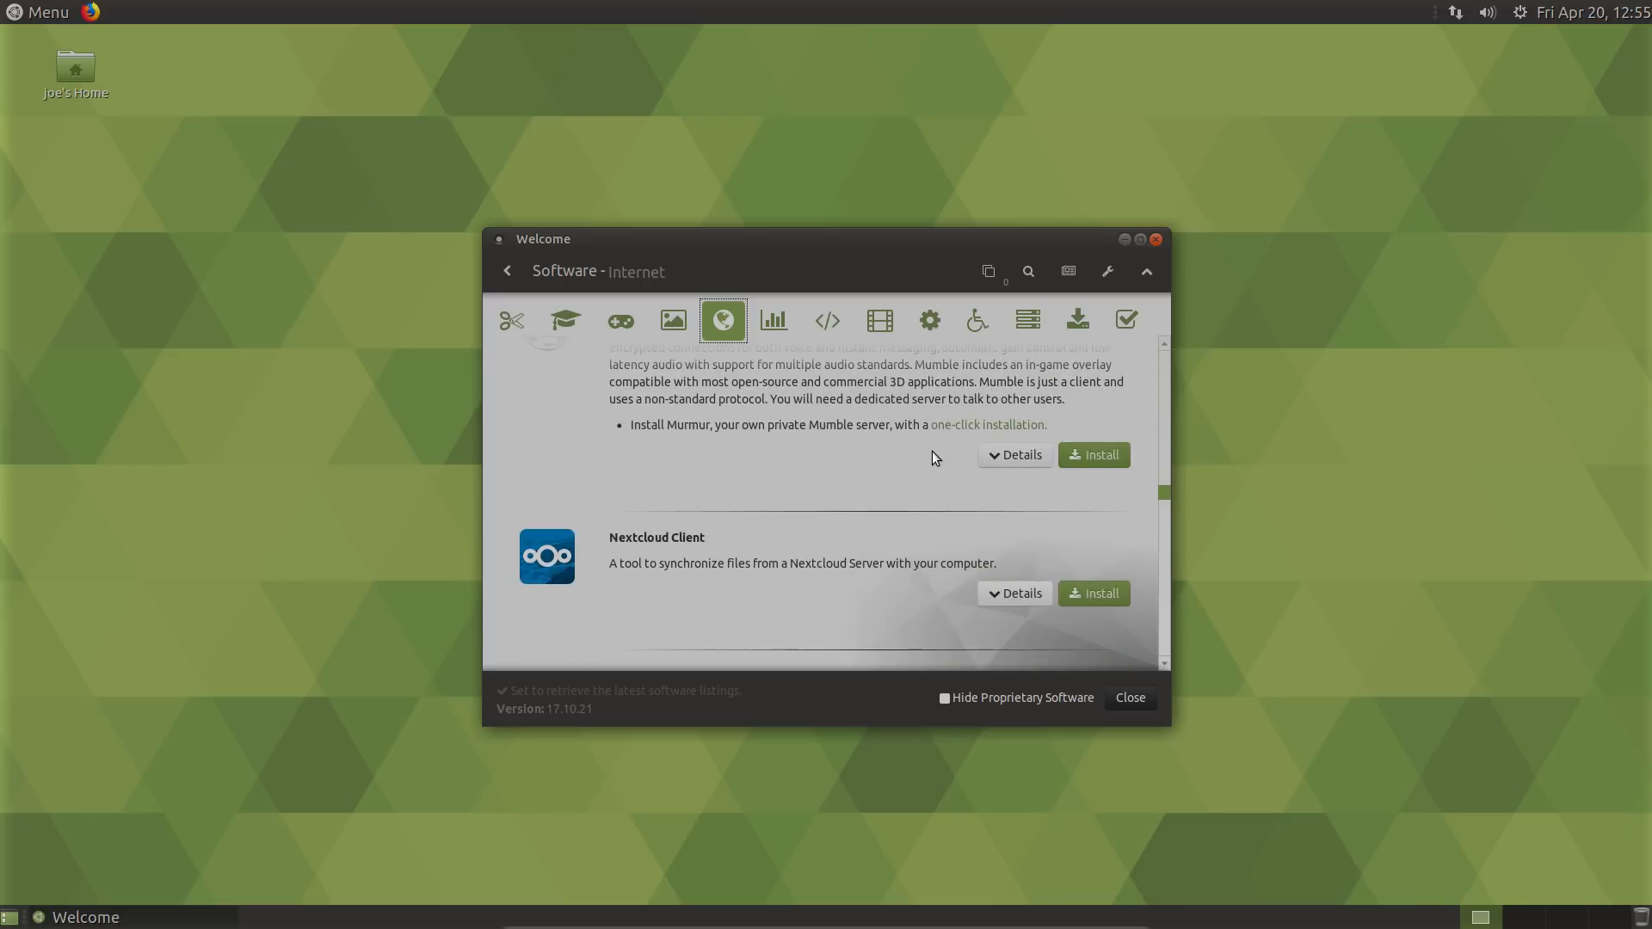
scroll(932, 451, down, 2)
scroll(932, 451, down, 8)
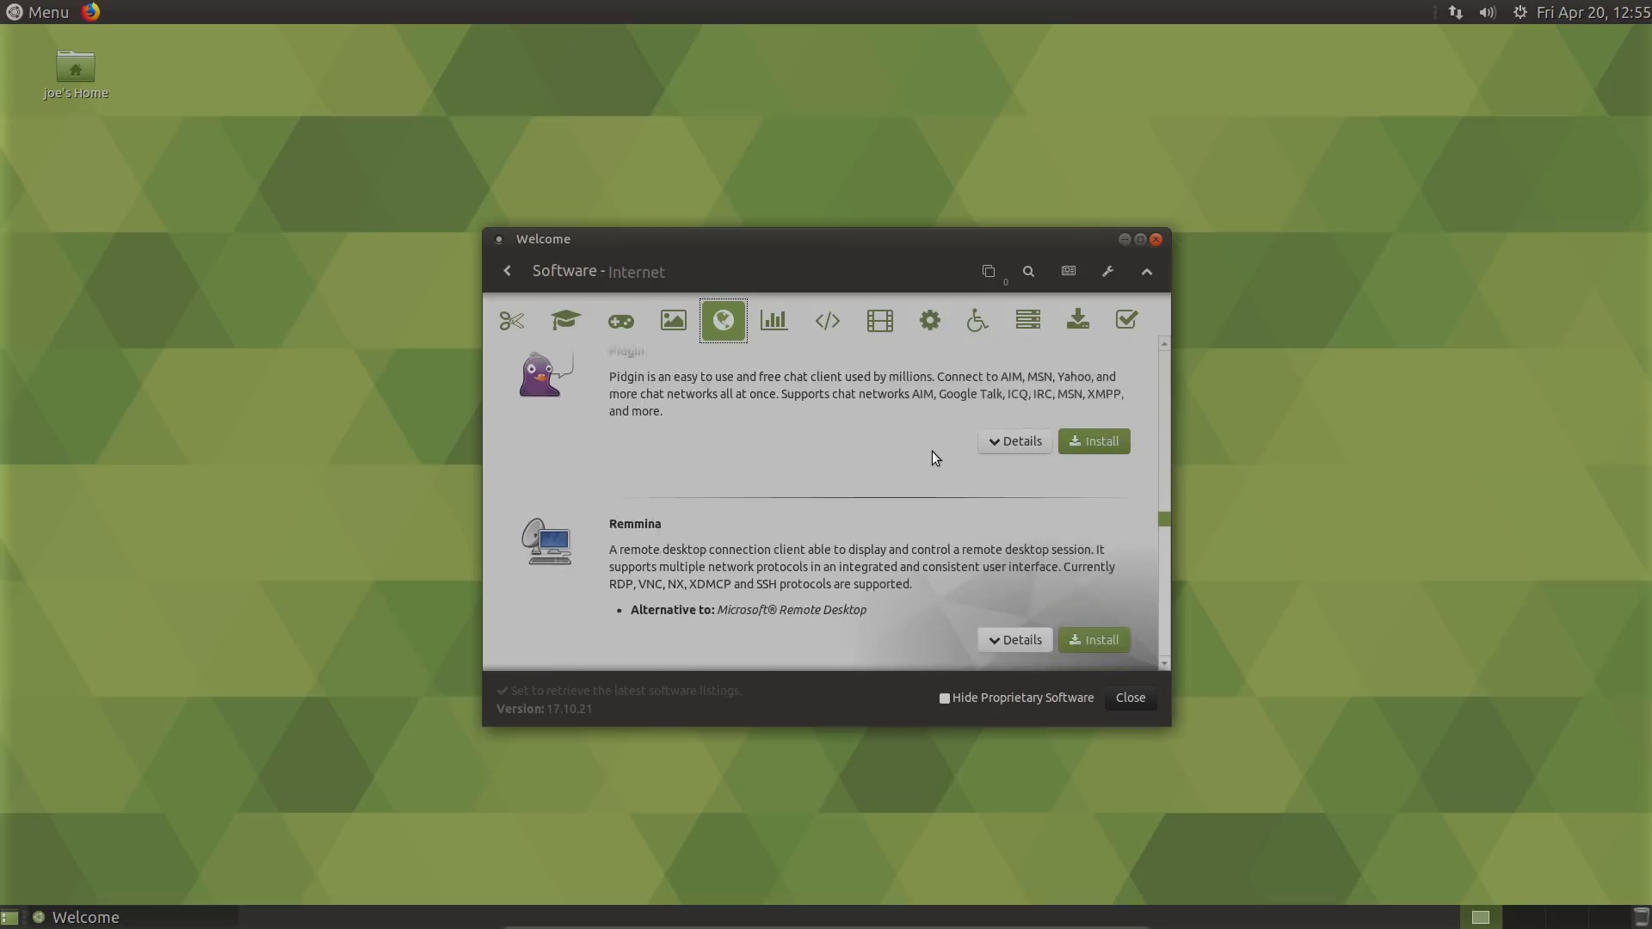
scroll(931, 451, down, 3)
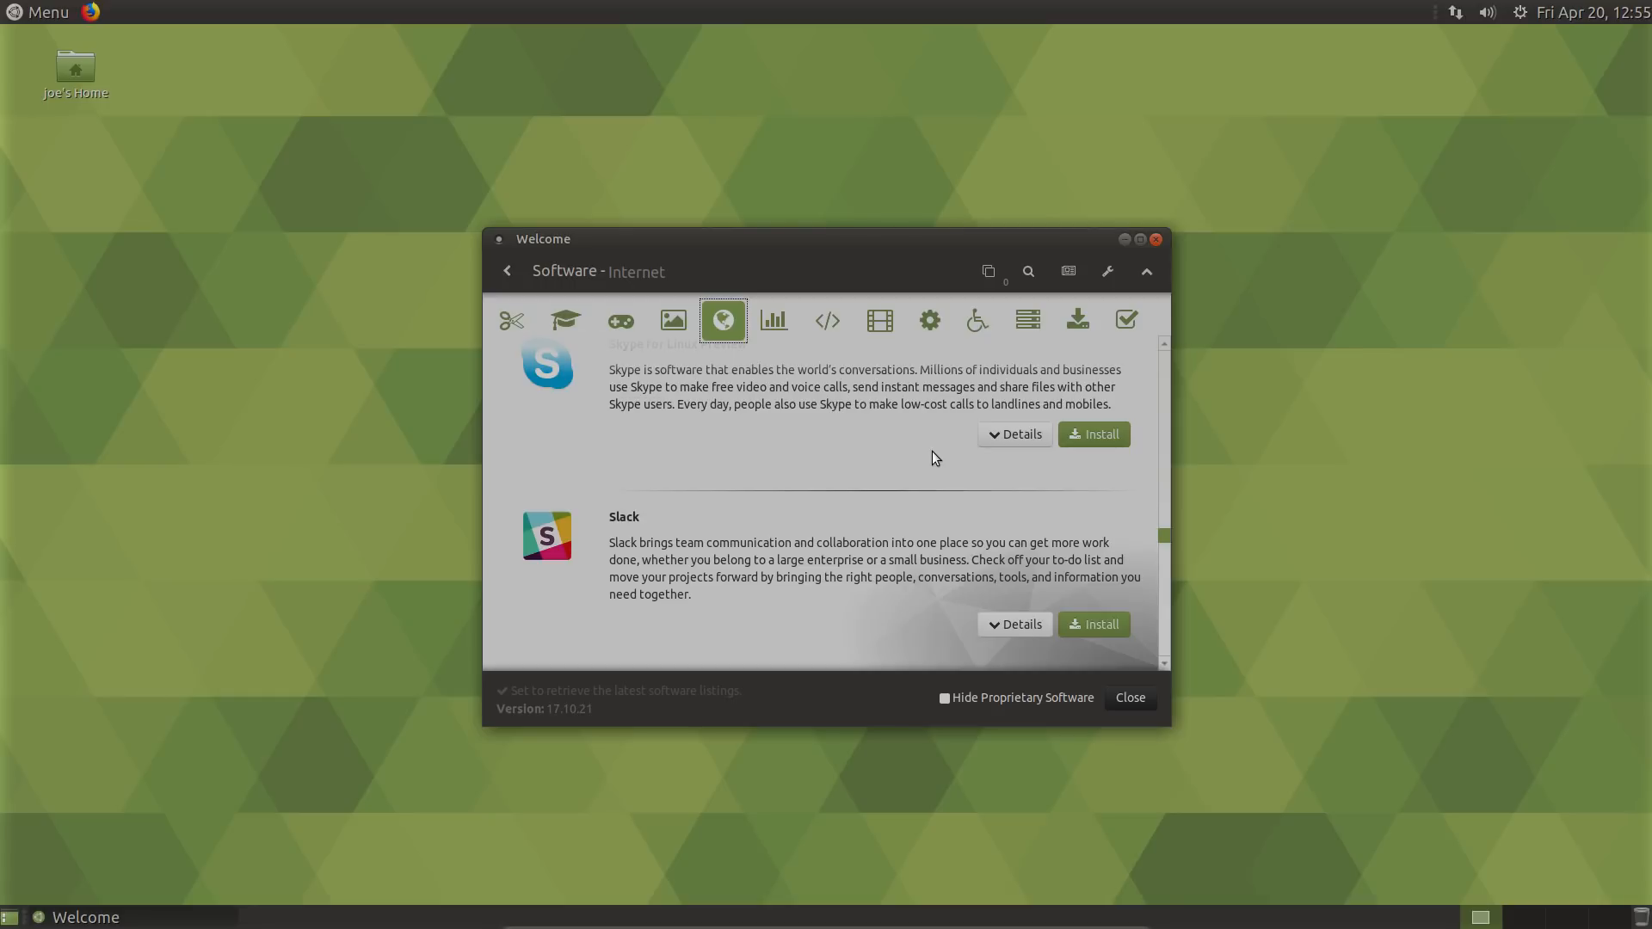
scroll(933, 452, up, 2)
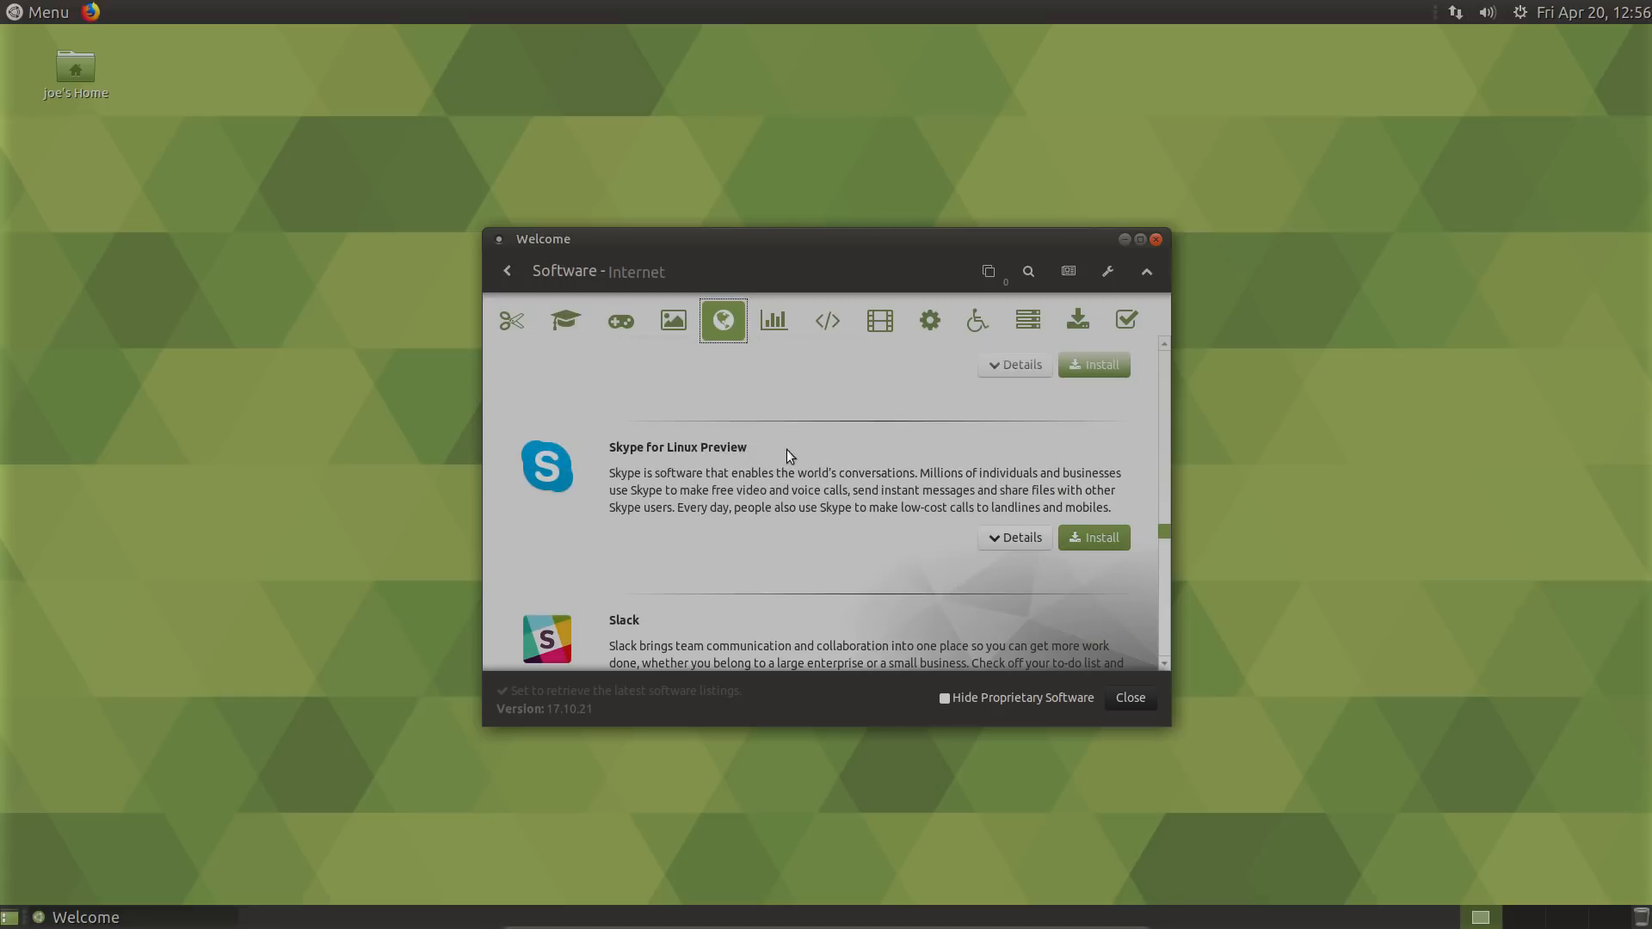
scroll(786, 451, down, 12)
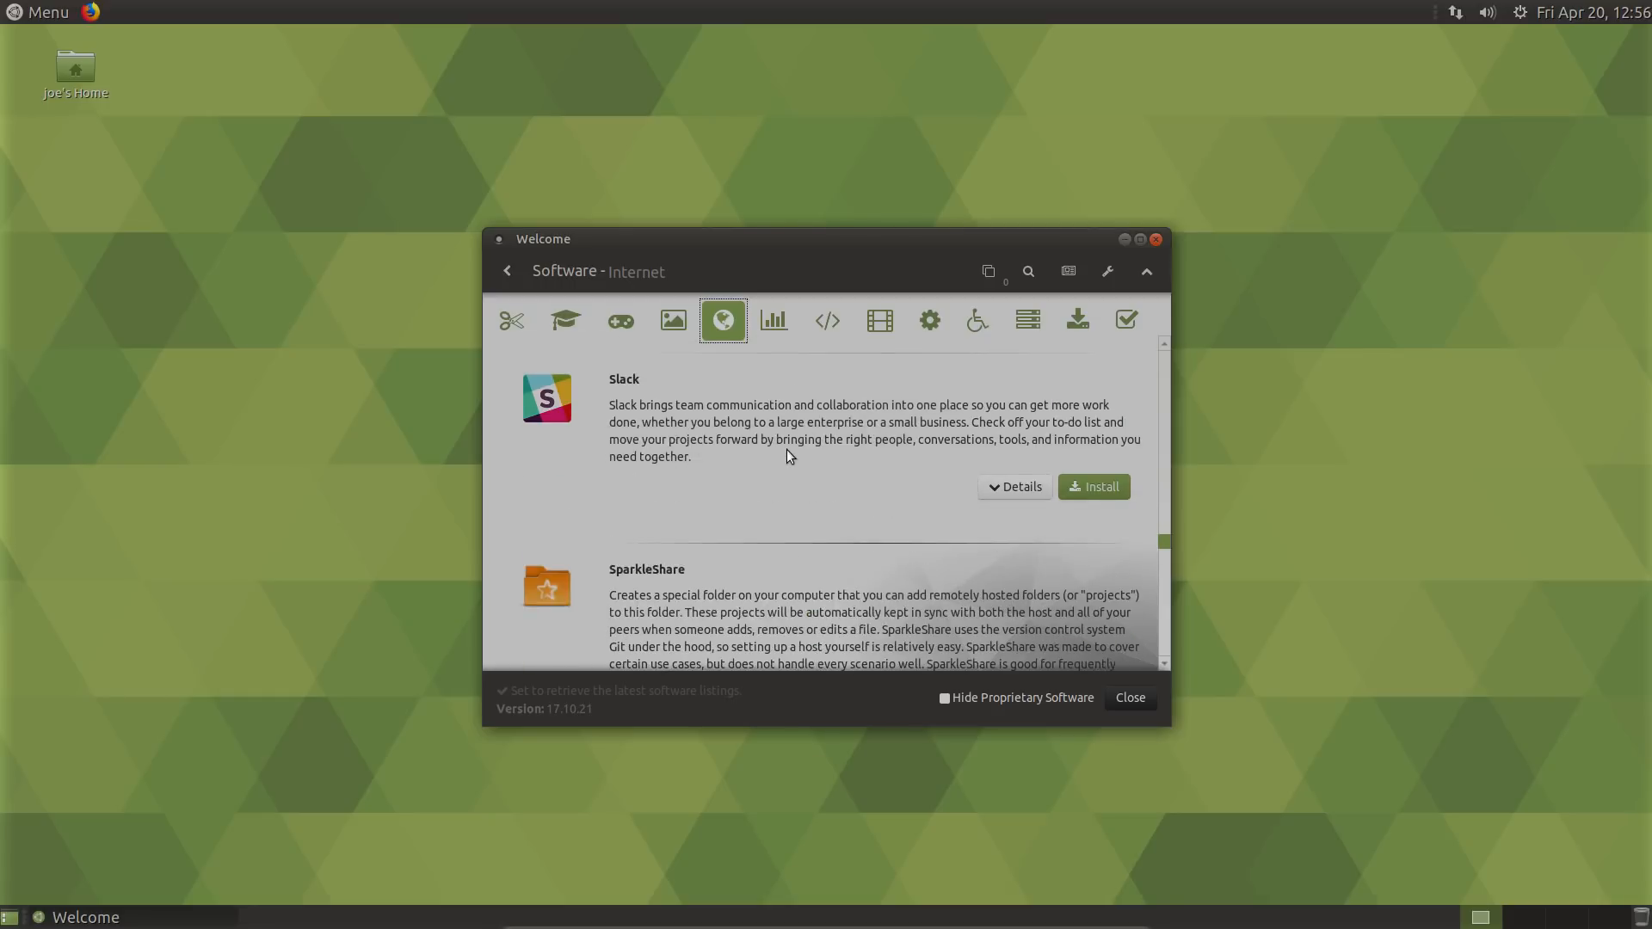
- Look through the multimedia applications offered in the Sound & Video category of the Software Boutique
click(885, 328)
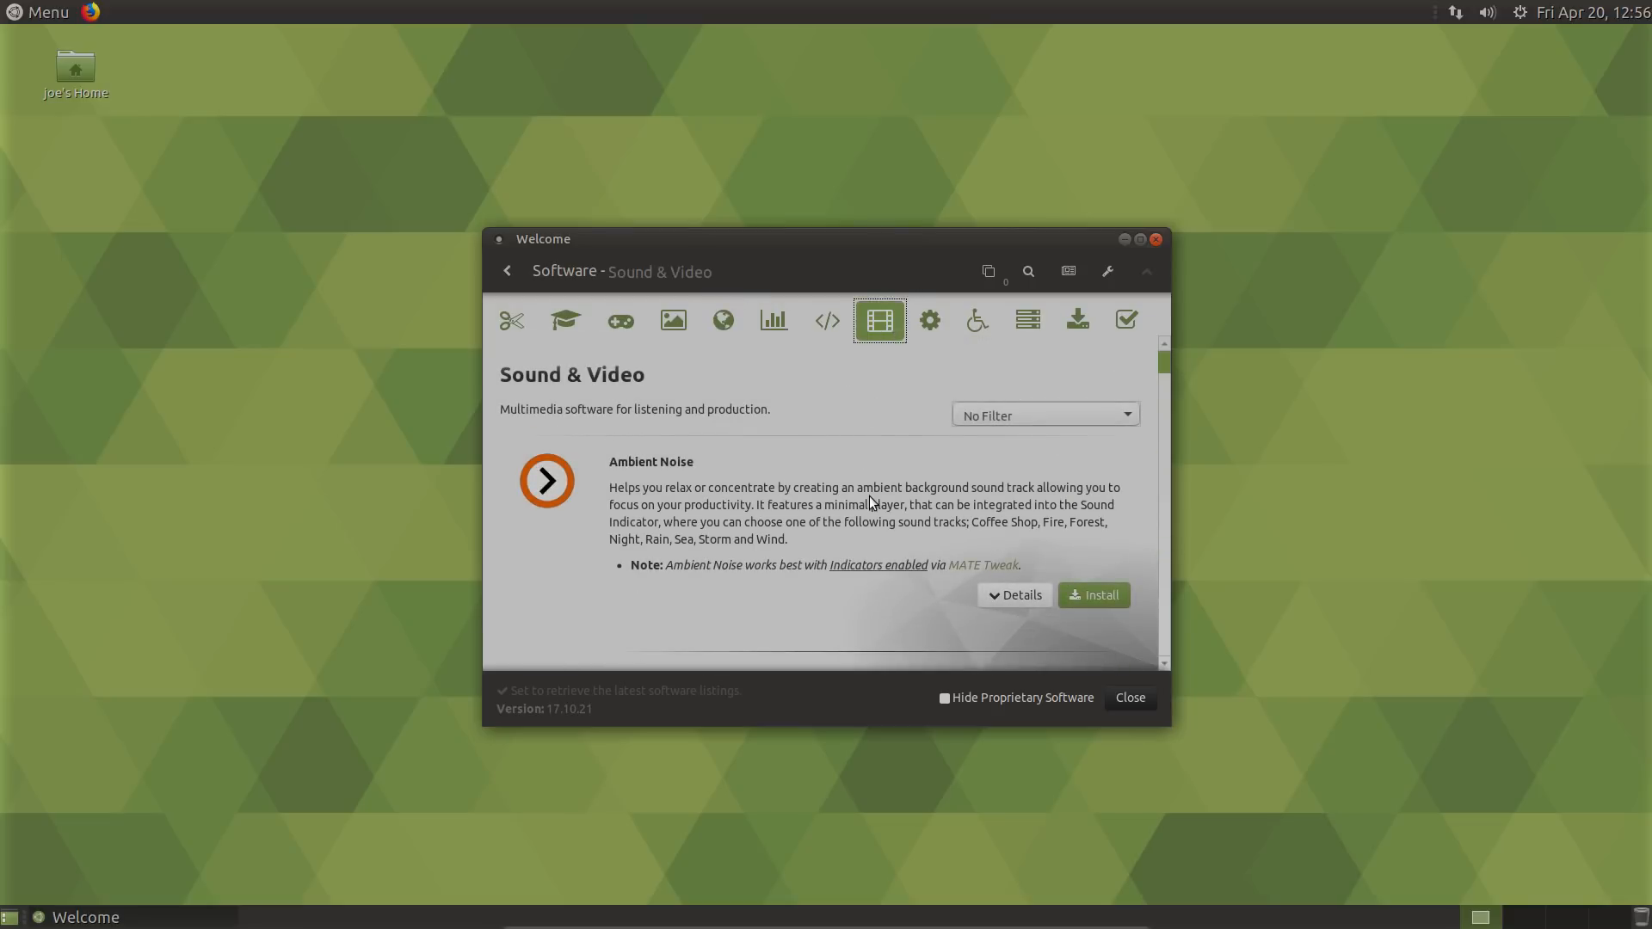
scroll(869, 496, down, 8)
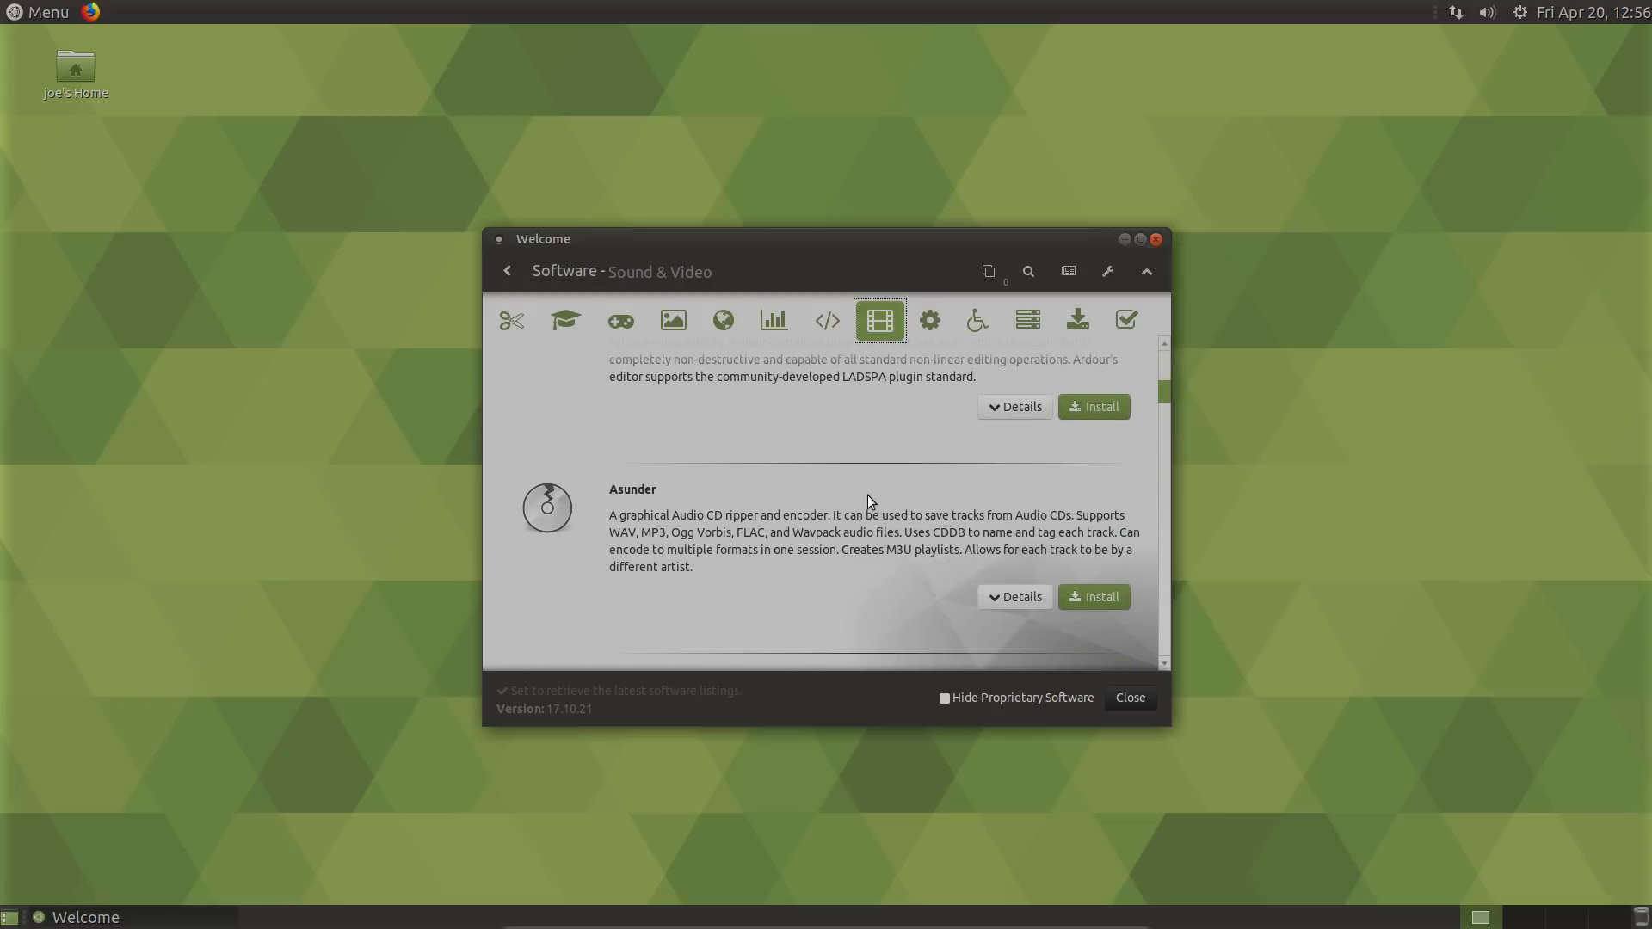
scroll(869, 496, down, 5)
scroll(868, 496, down, 5)
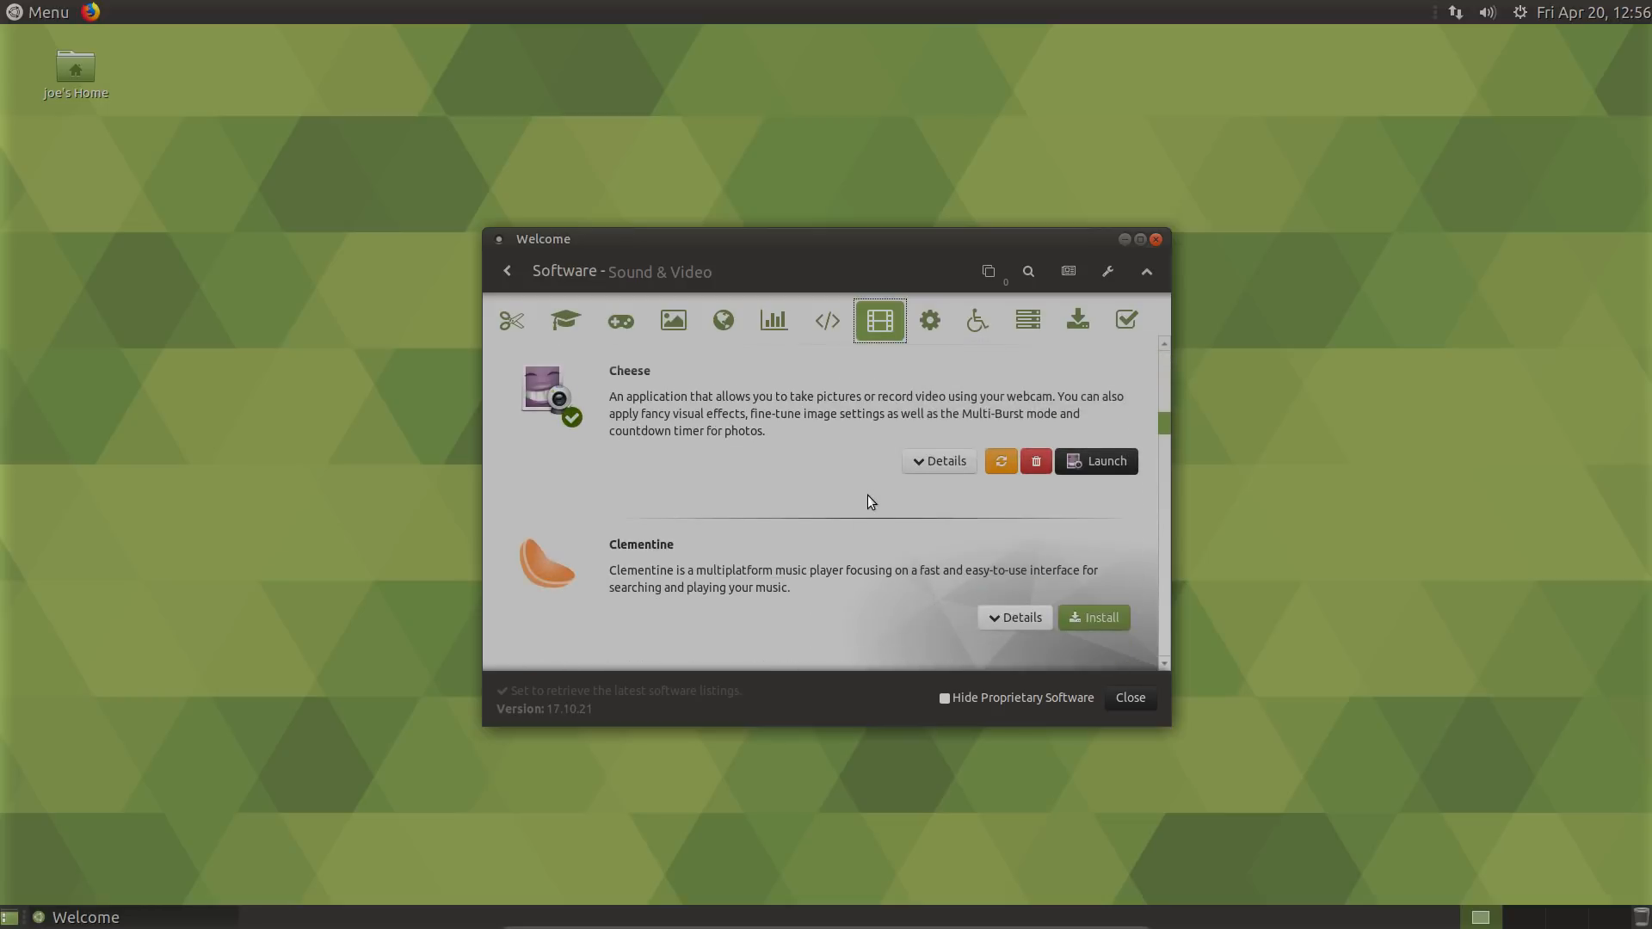
scroll(869, 496, up, 5)
scroll(867, 495, down, 6)
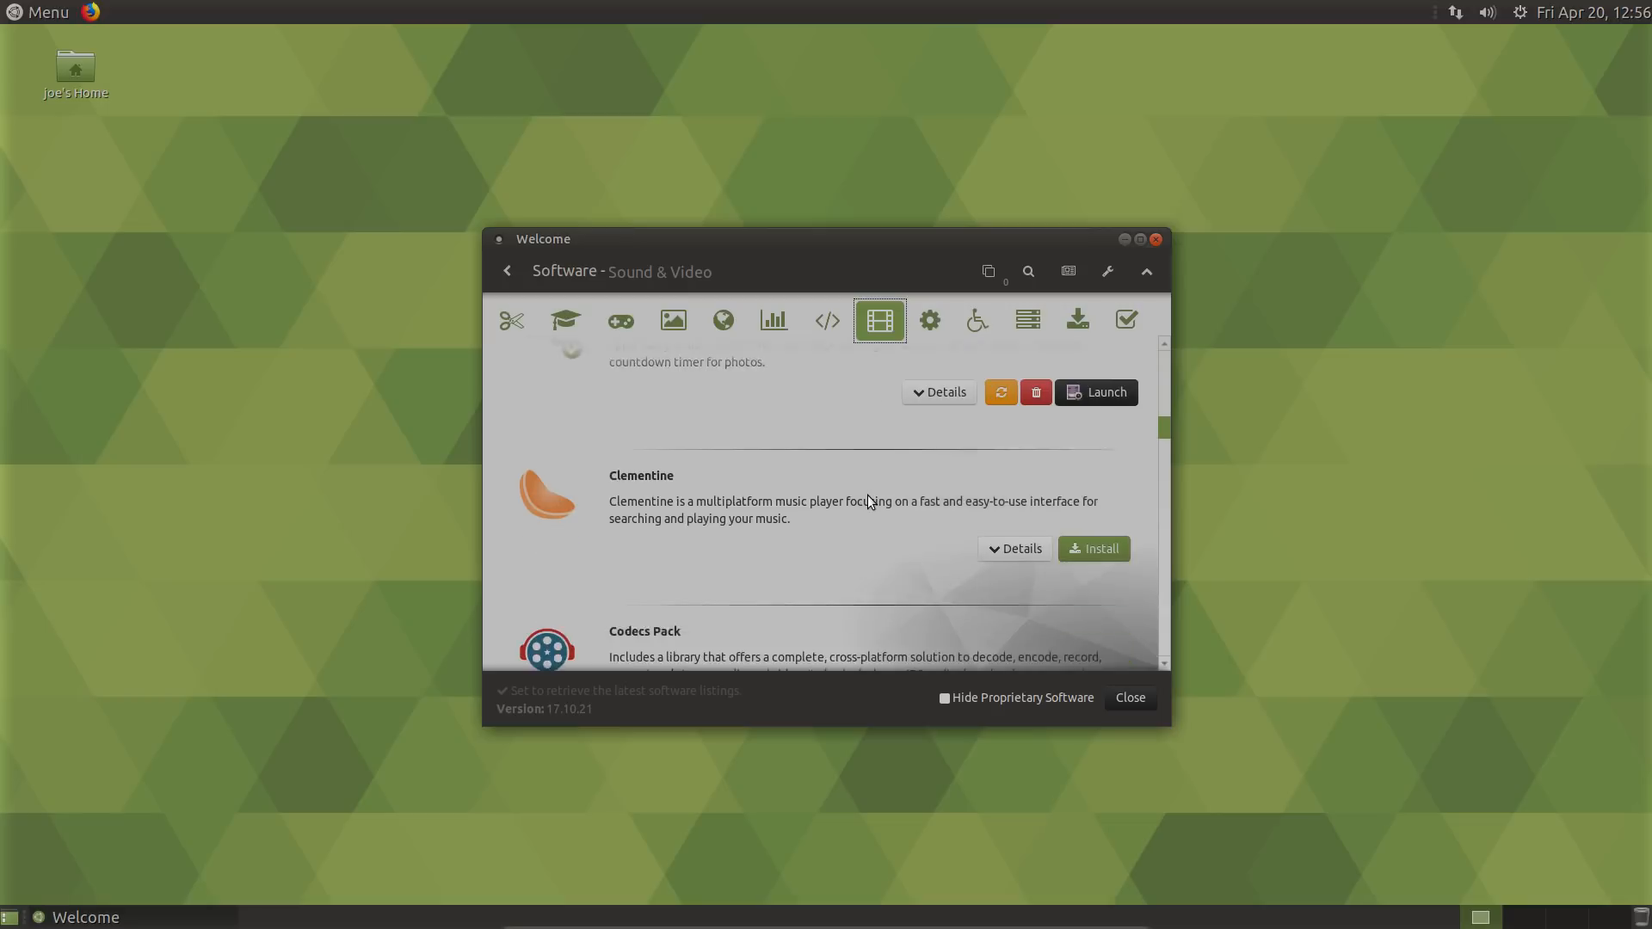
scroll(868, 501, down, 10)
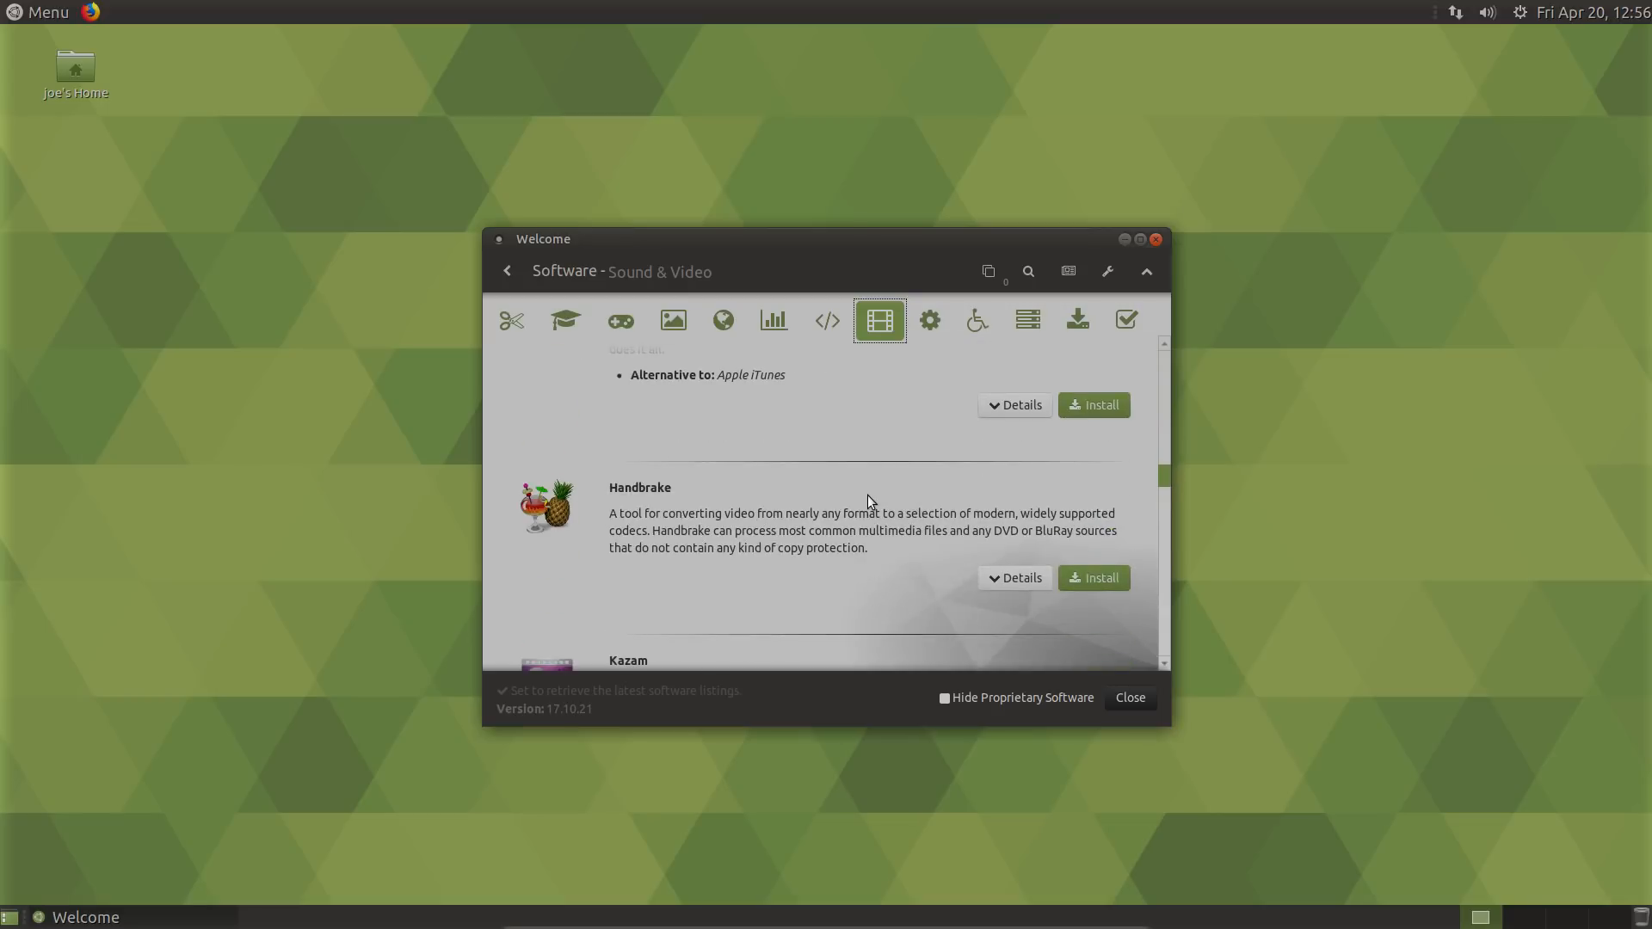
scroll(867, 502, down, 10)
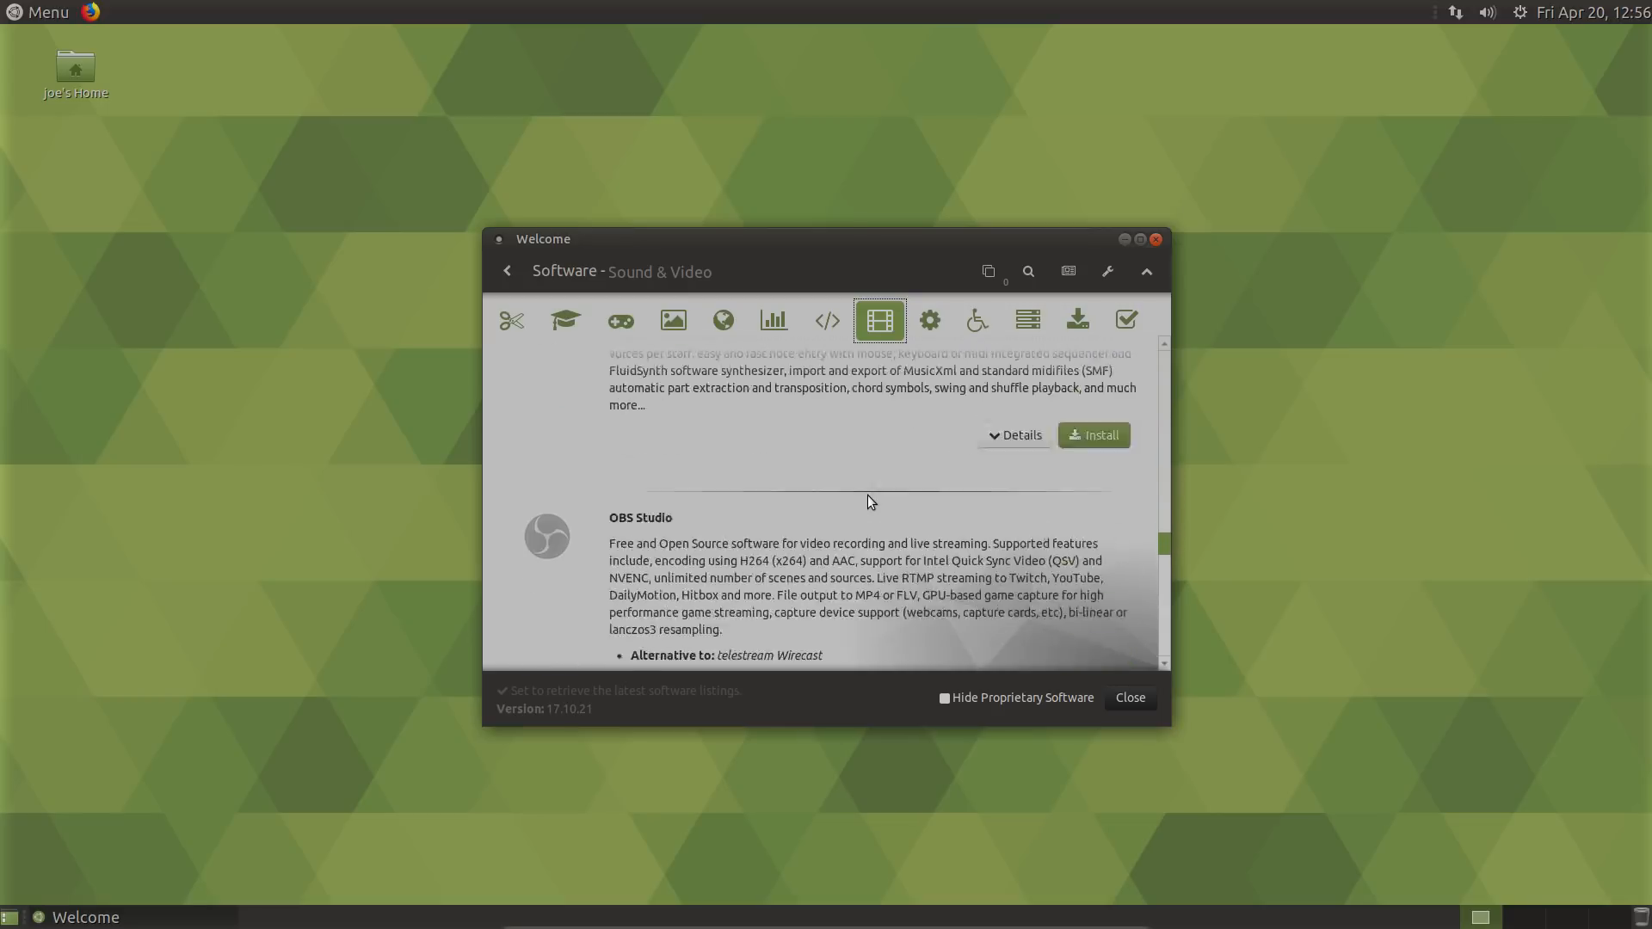
scroll(867, 503, down, 8)
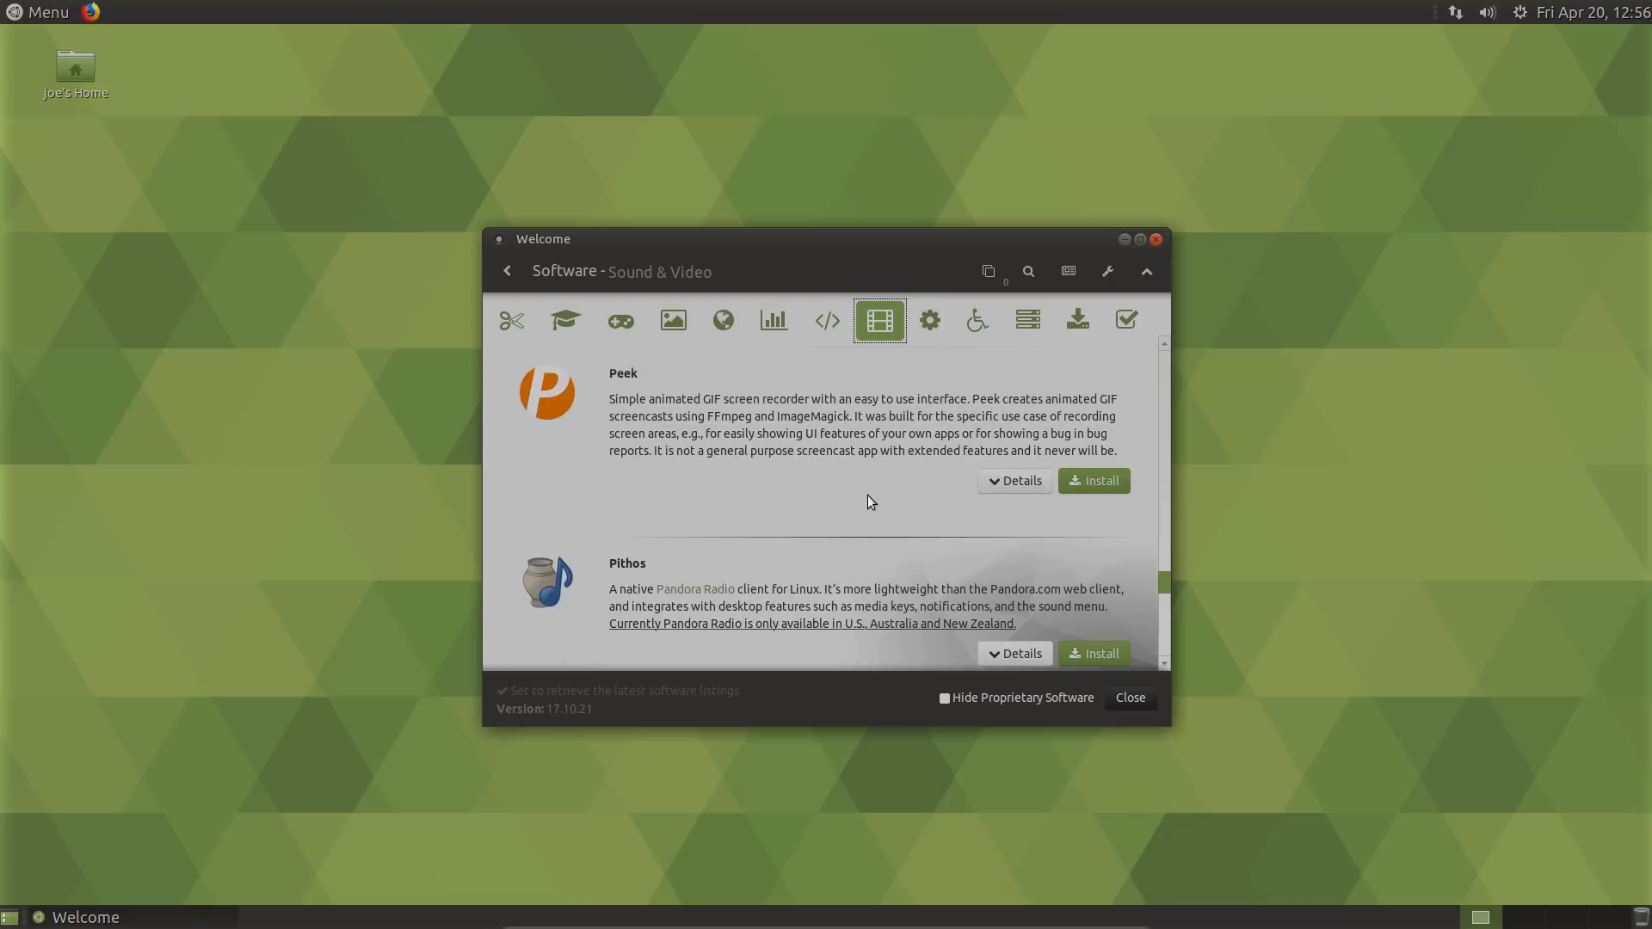
scroll(867, 500, down, 8)
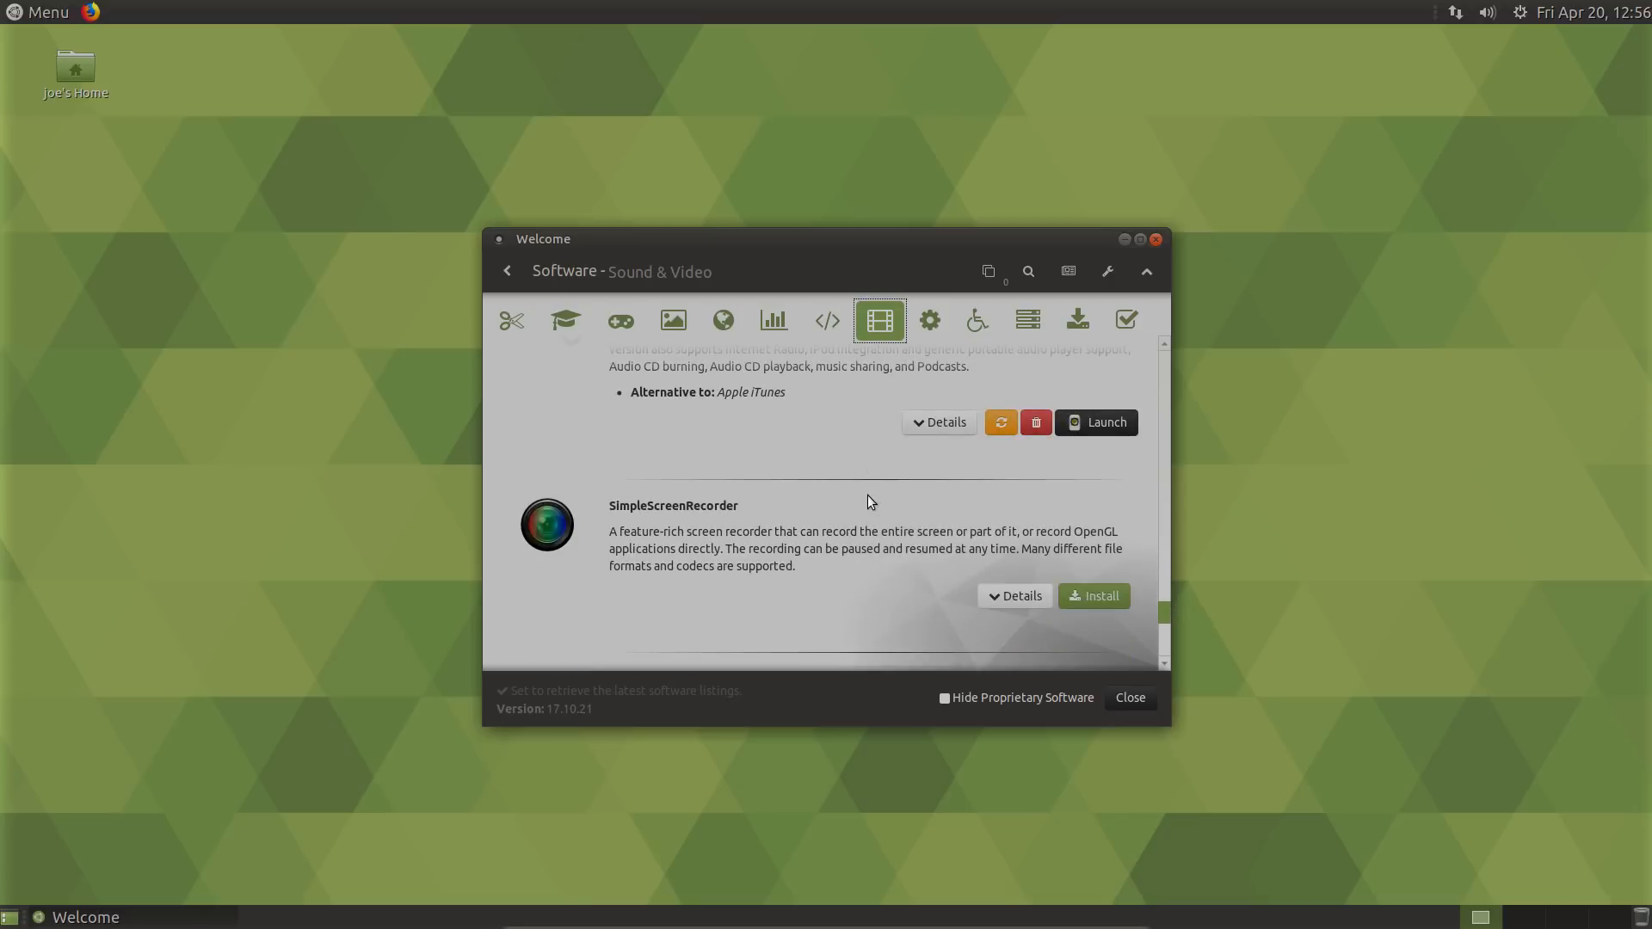
scroll(867, 503, down, 1)
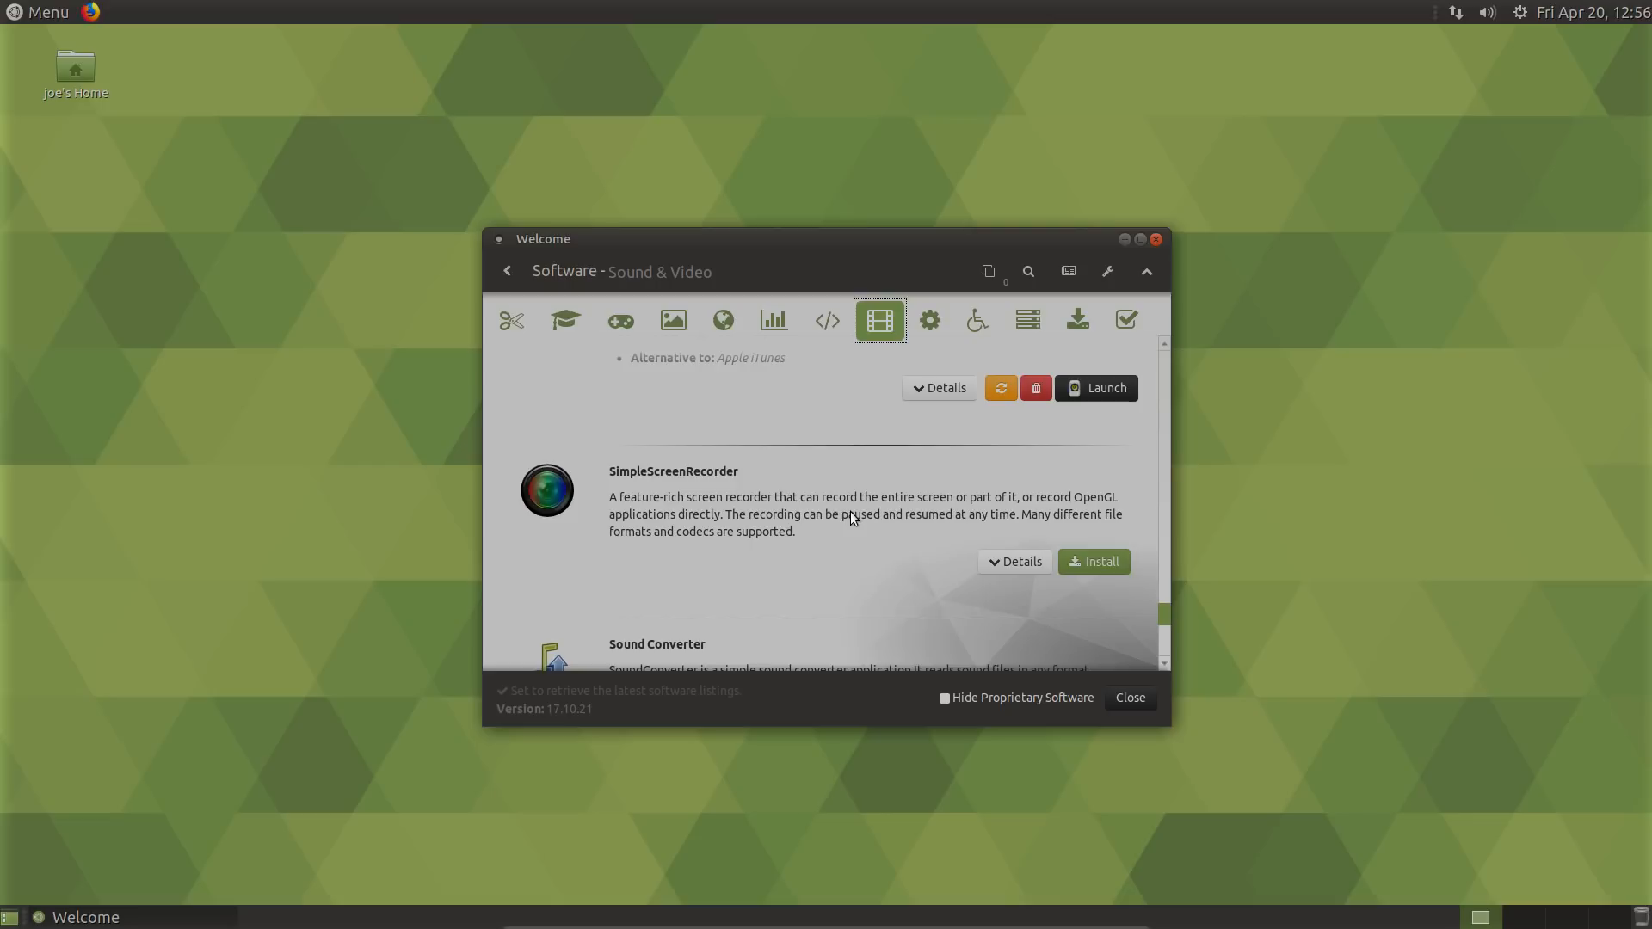
scroll(850, 513, down, 4)
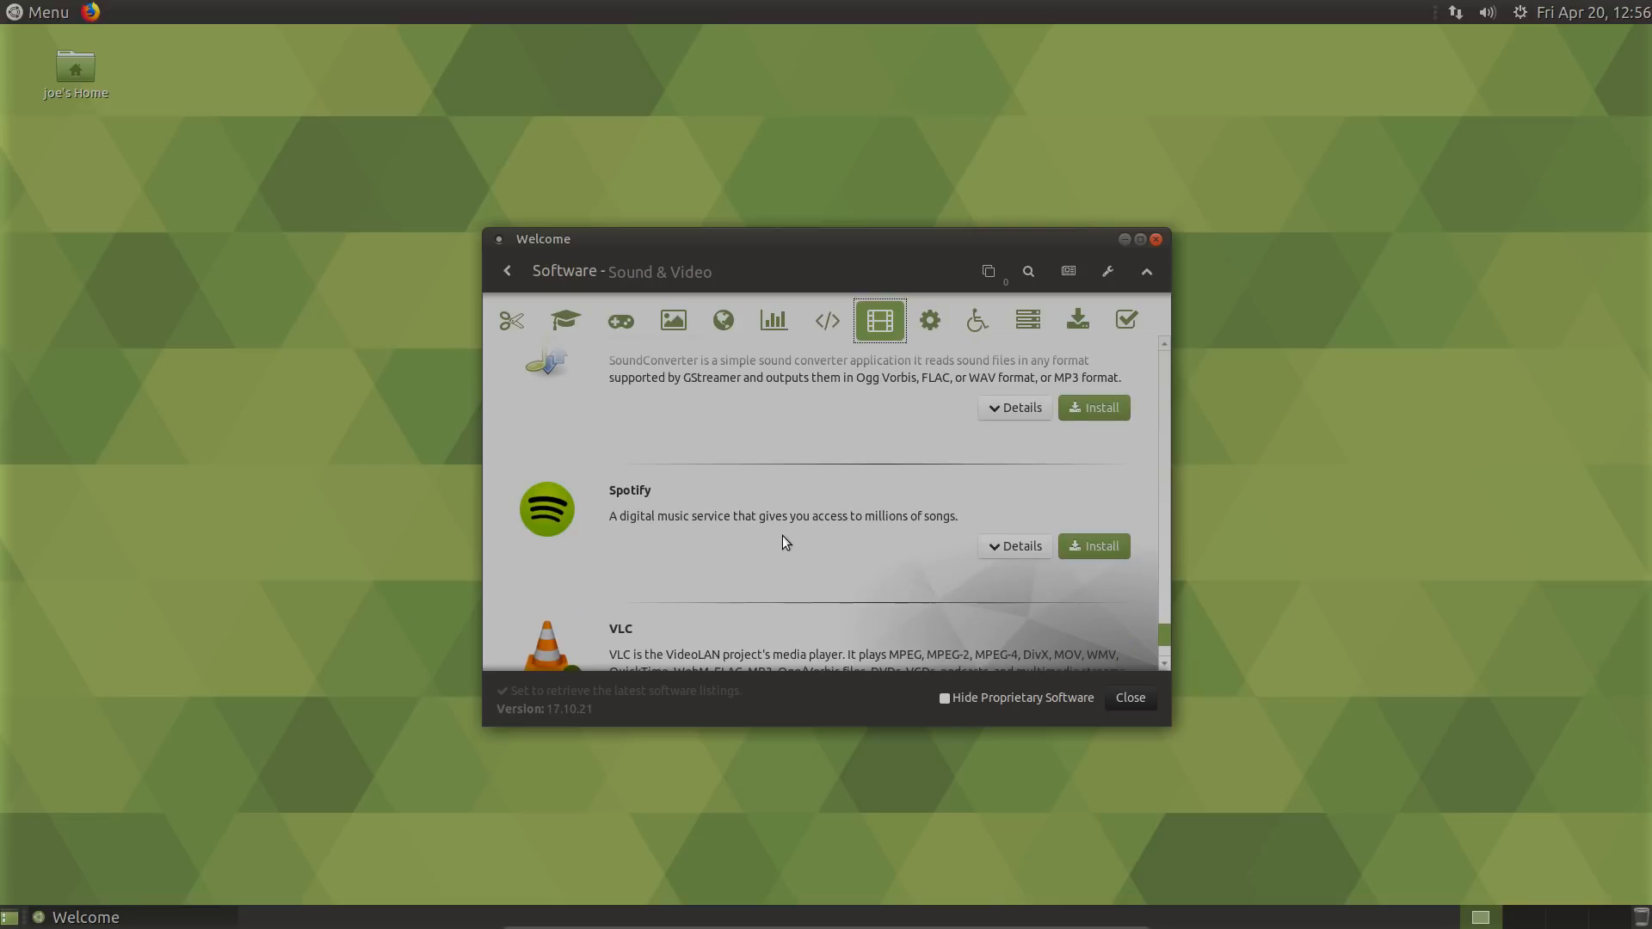
scroll(783, 529, down, 3)
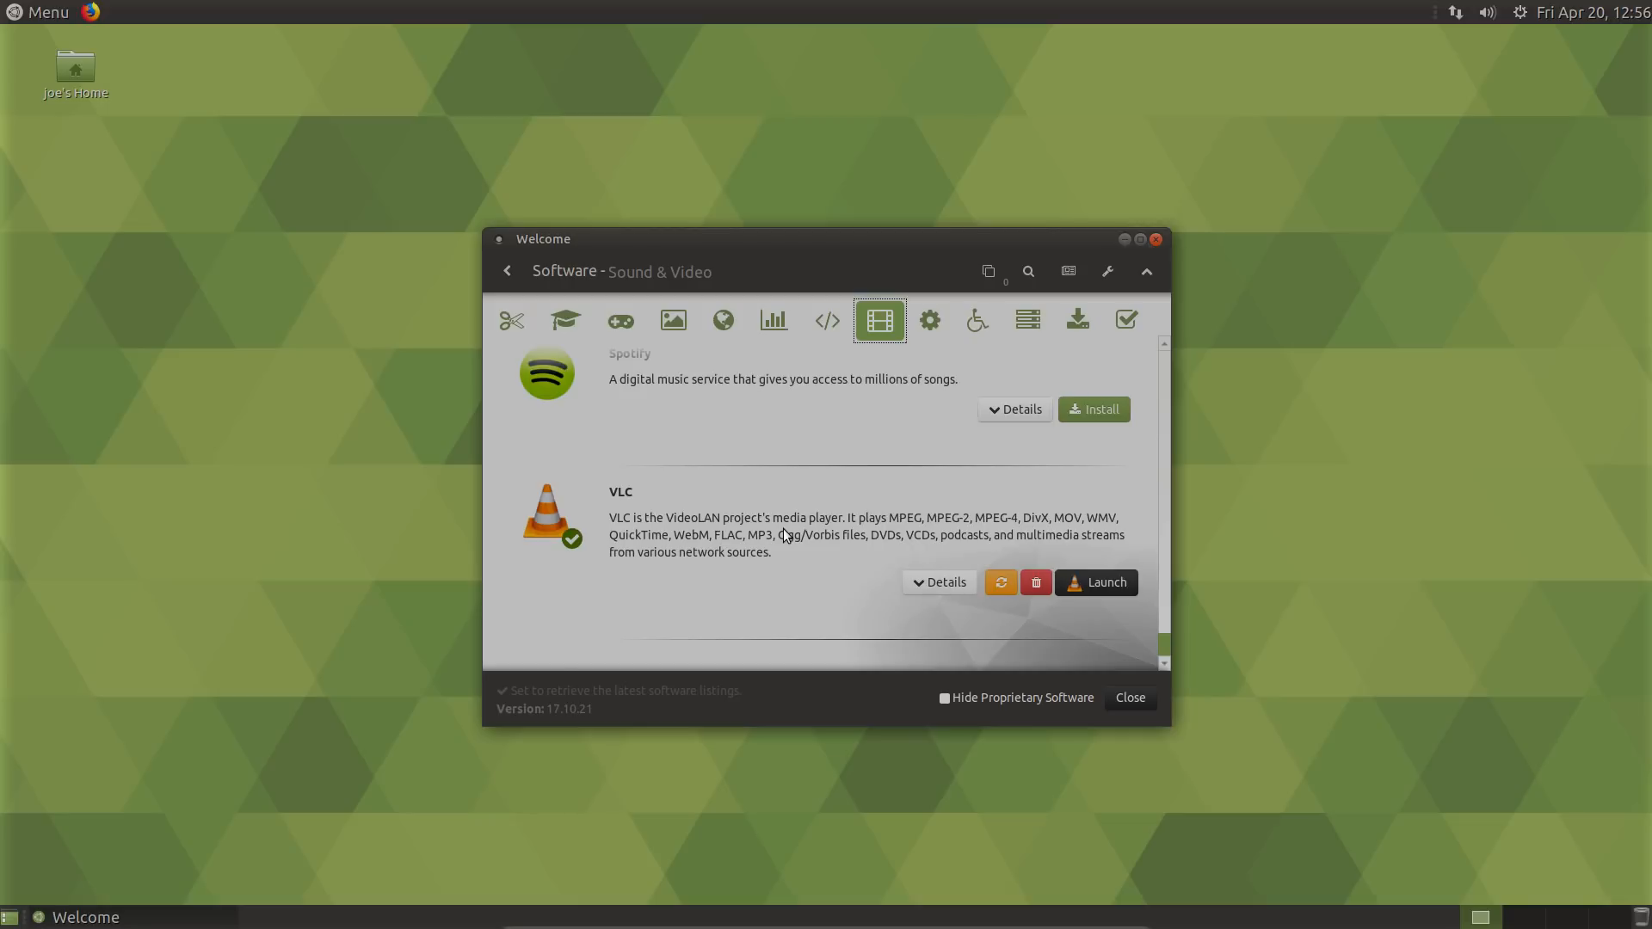
scroll(783, 528, up, 10)
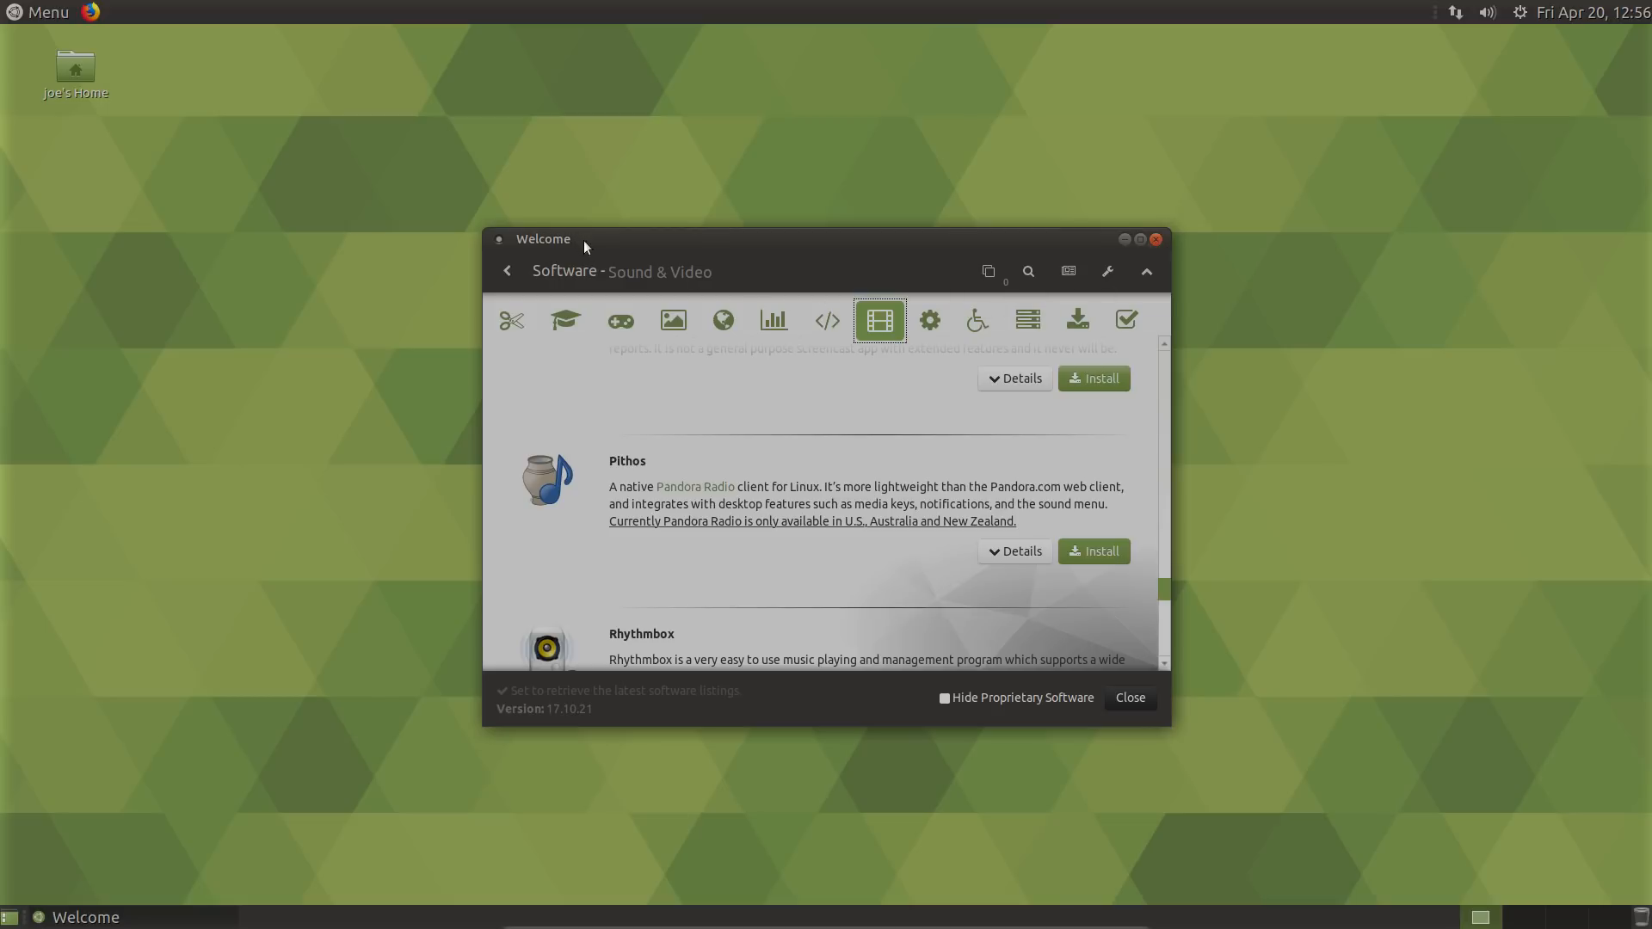
- Leave the Software Boutique for the Getting Started topic selection and close the Welcome window
click(504, 272)
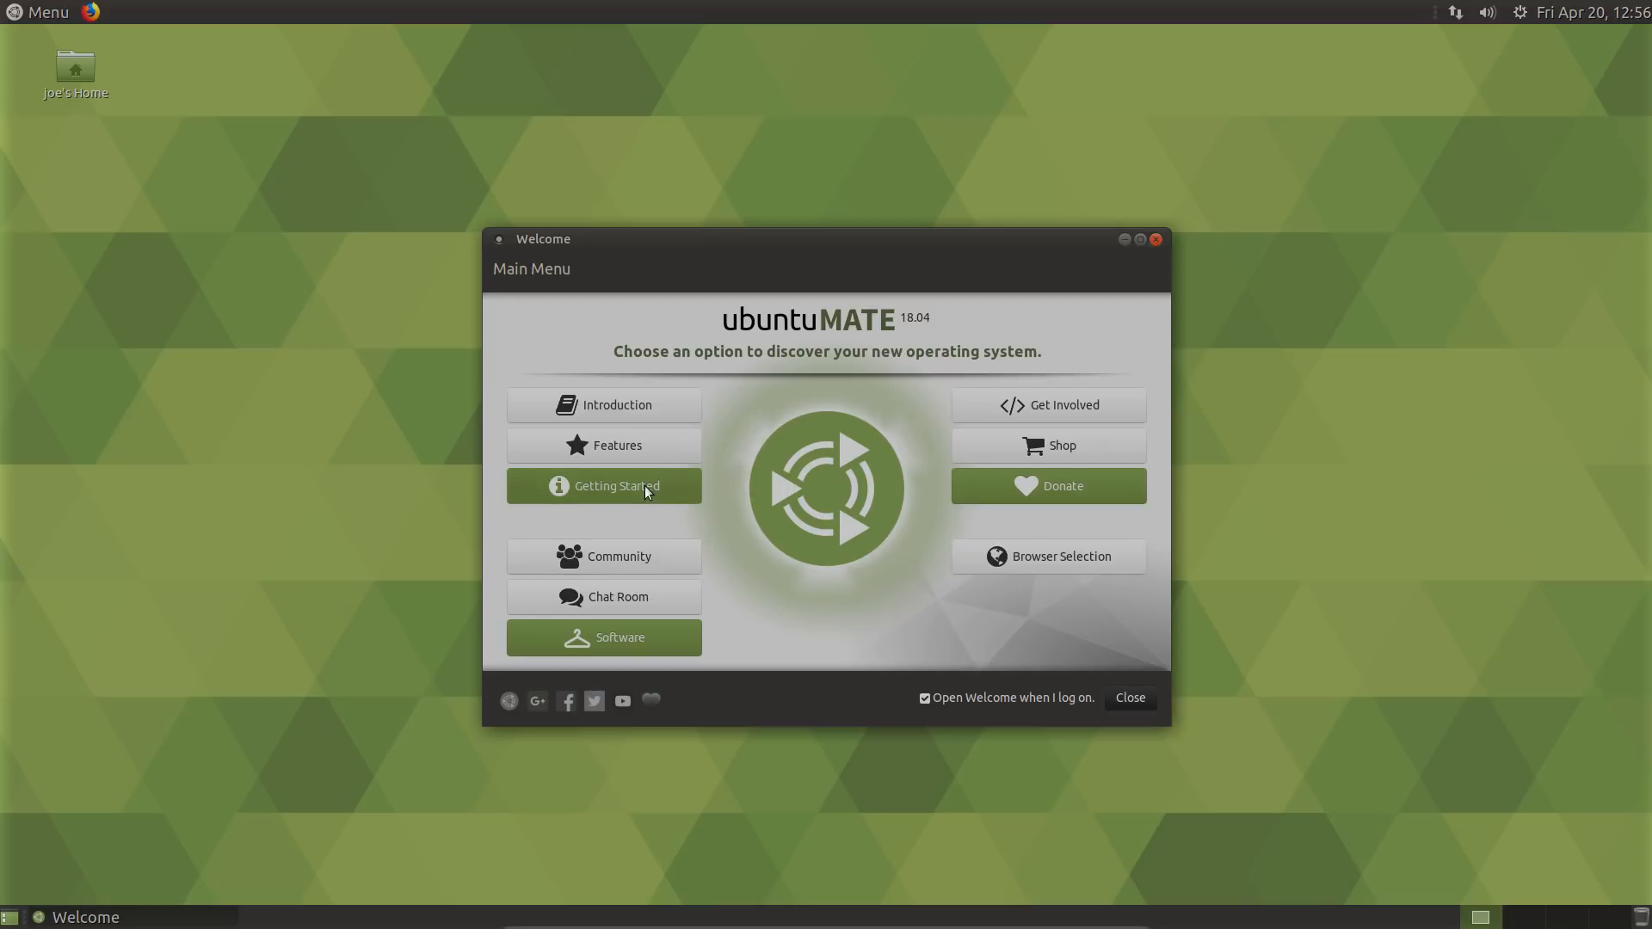
click(647, 487)
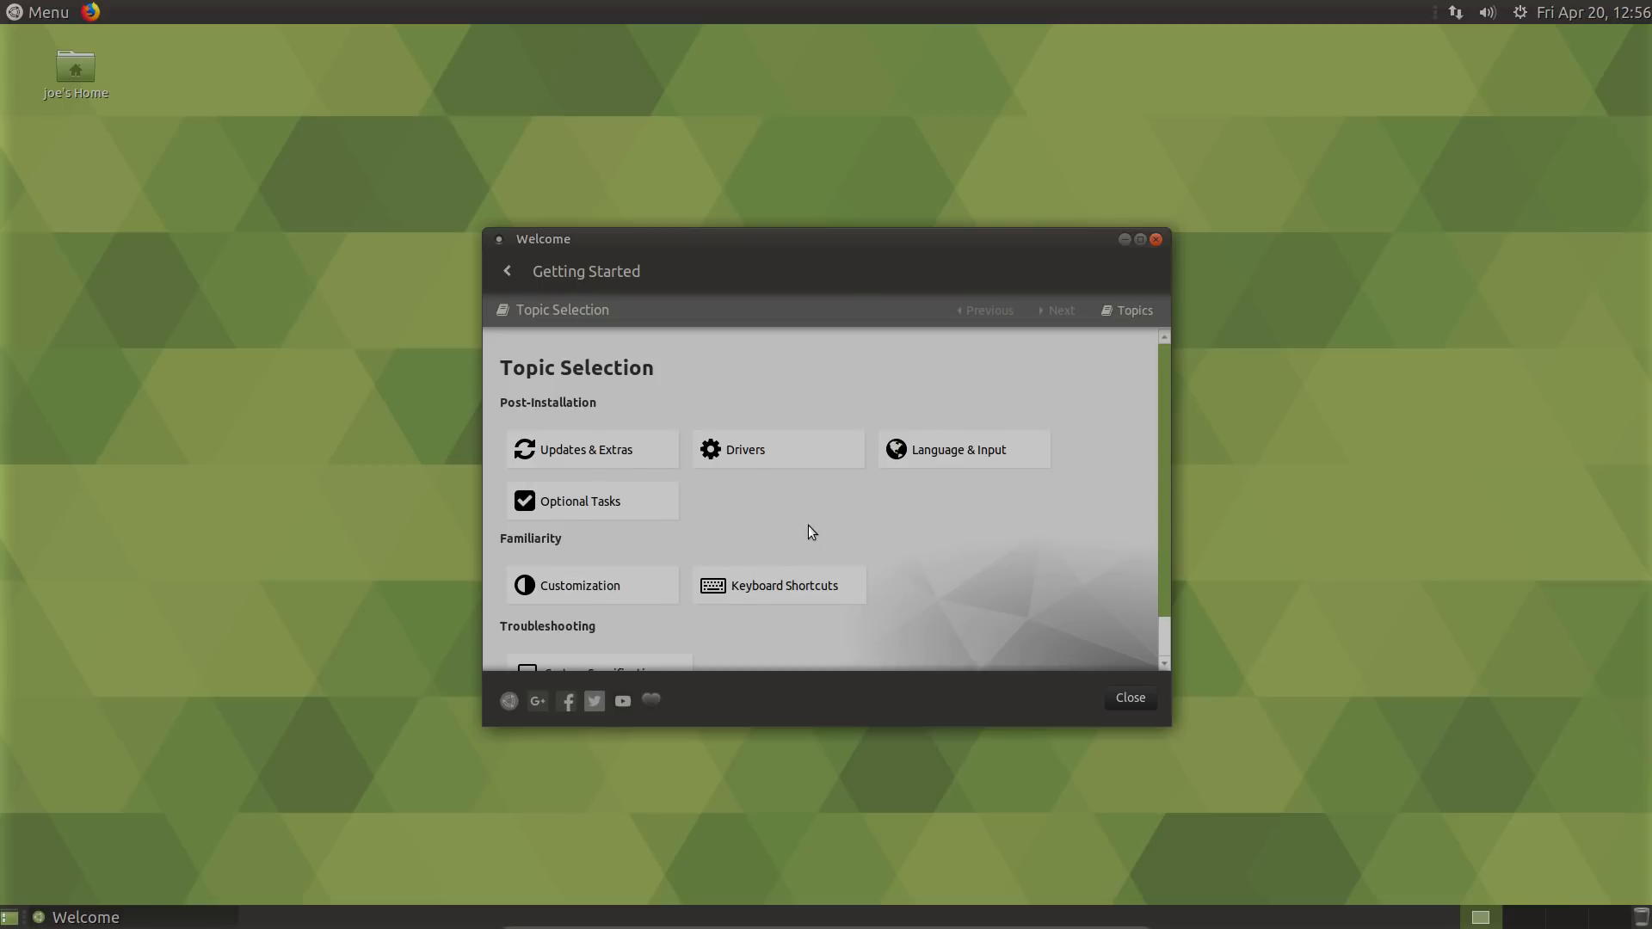
click(1157, 241)
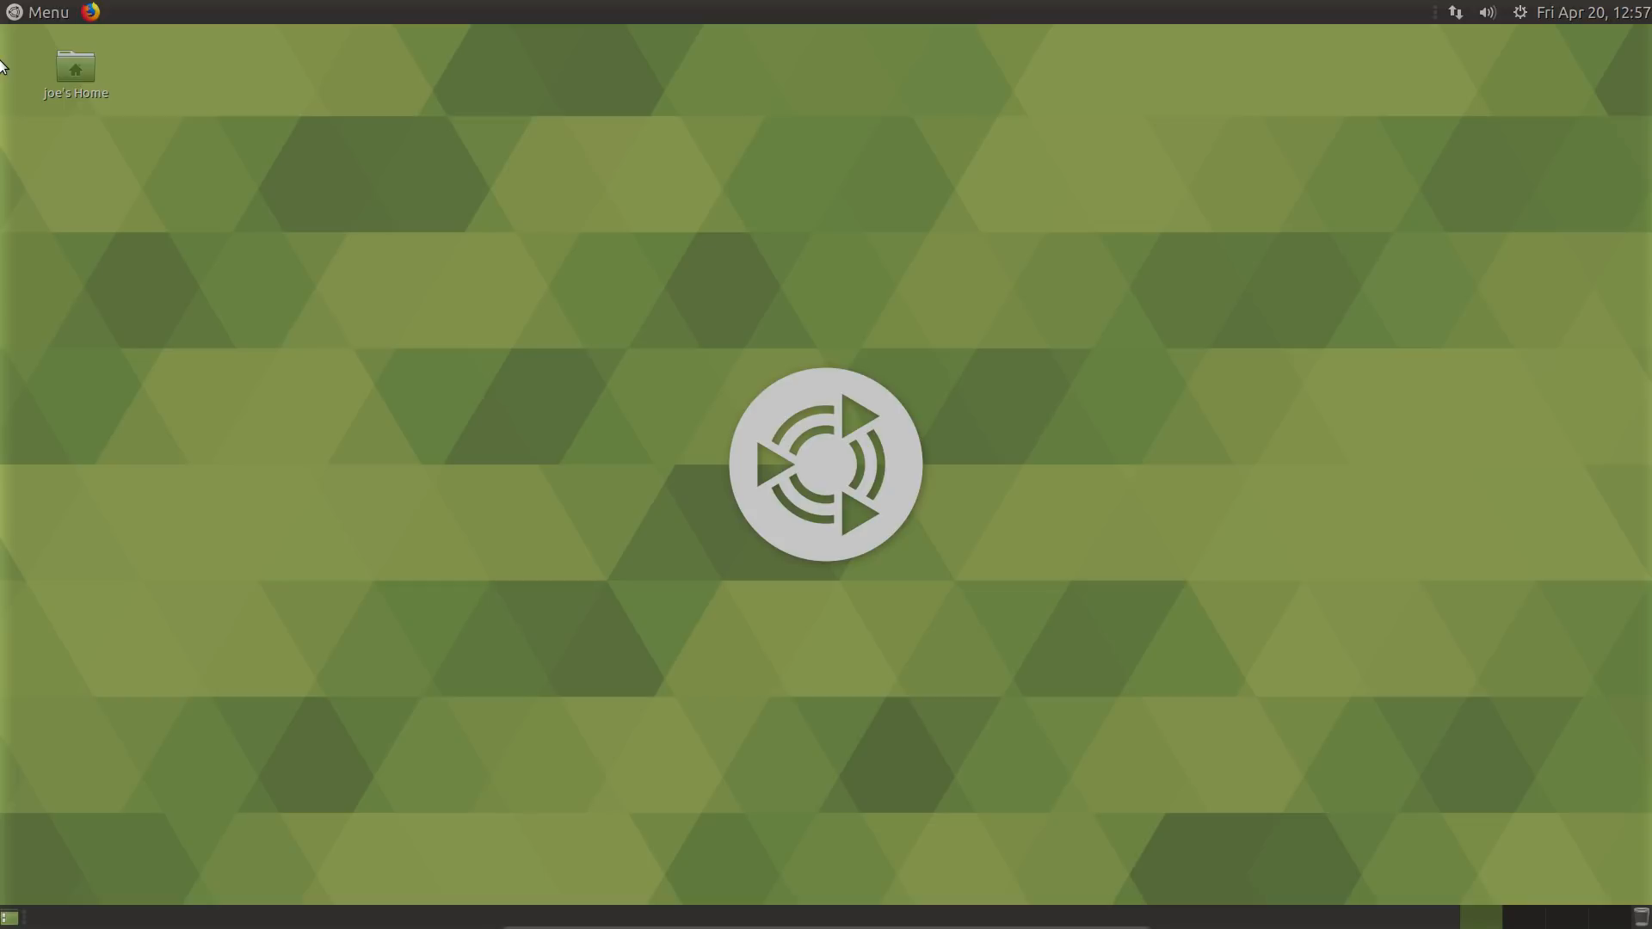
- Search the installed applications for "tweak" and launch MATE Tweak
click(5, 9)
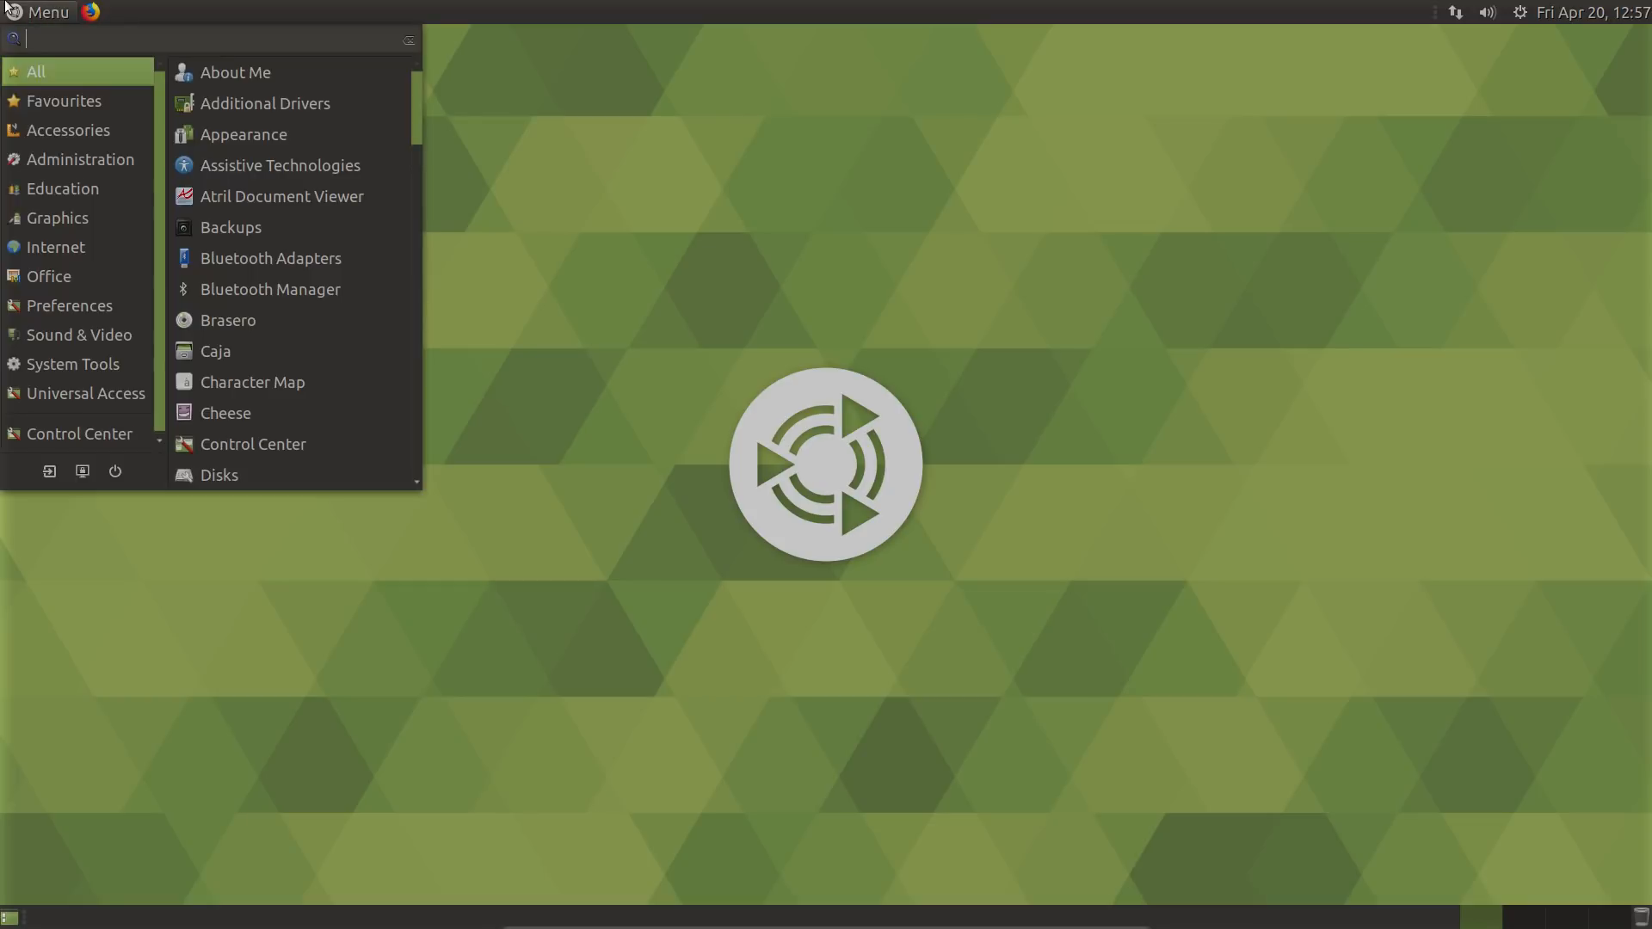
click(667, 385)
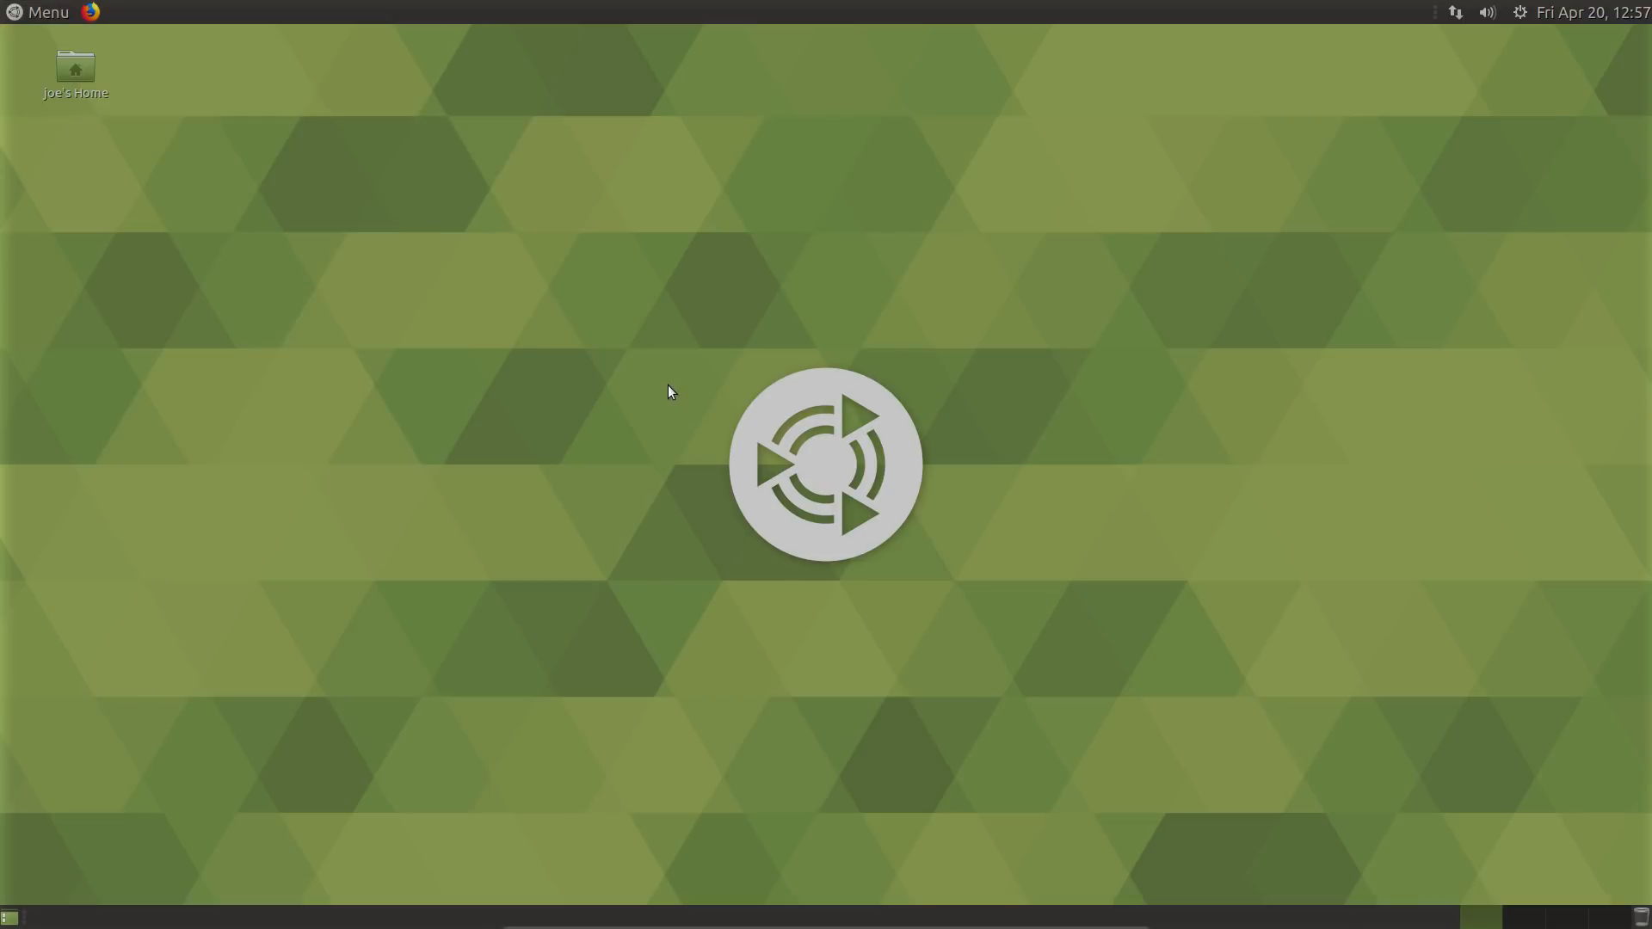
click(10, 8)
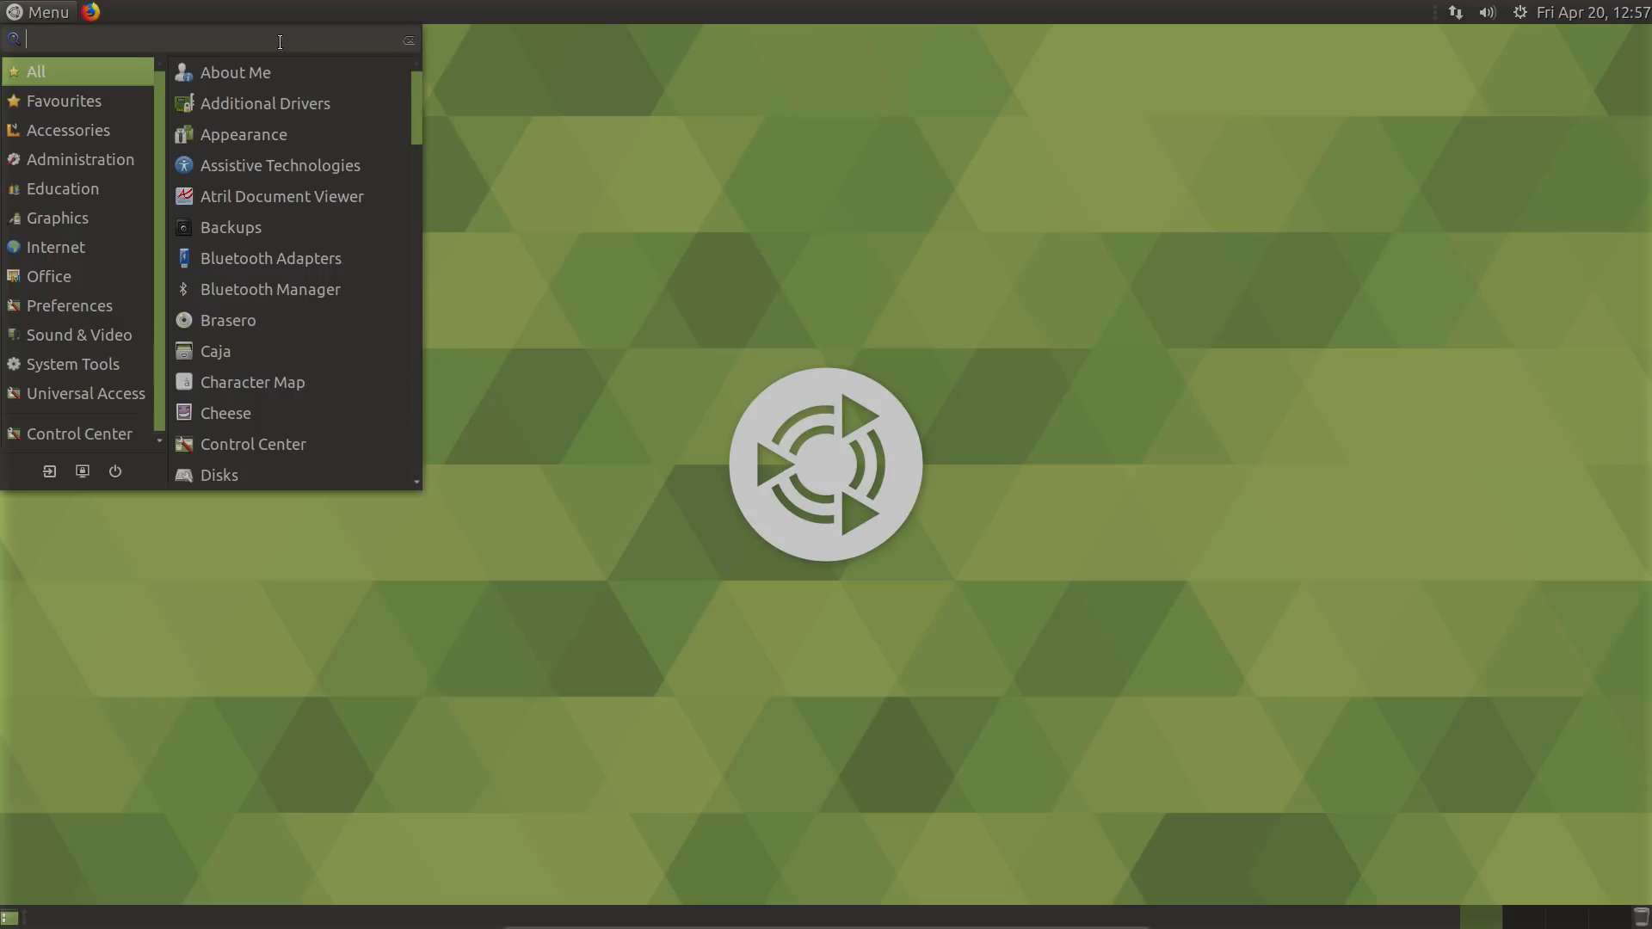
text(tweak)
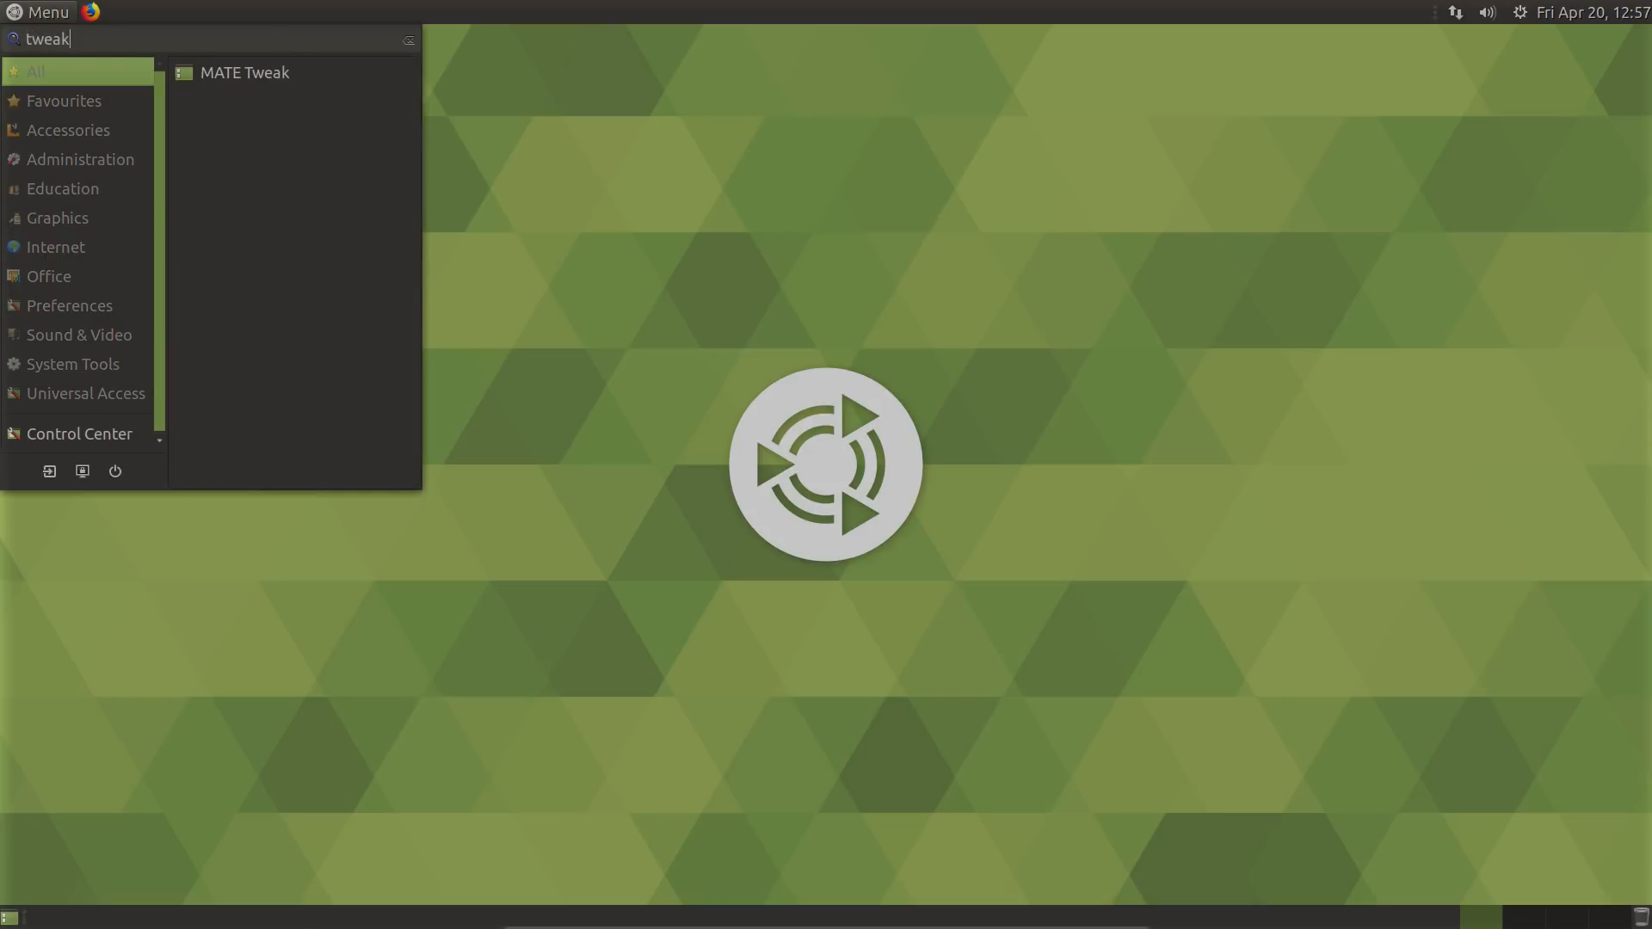
key(Return)
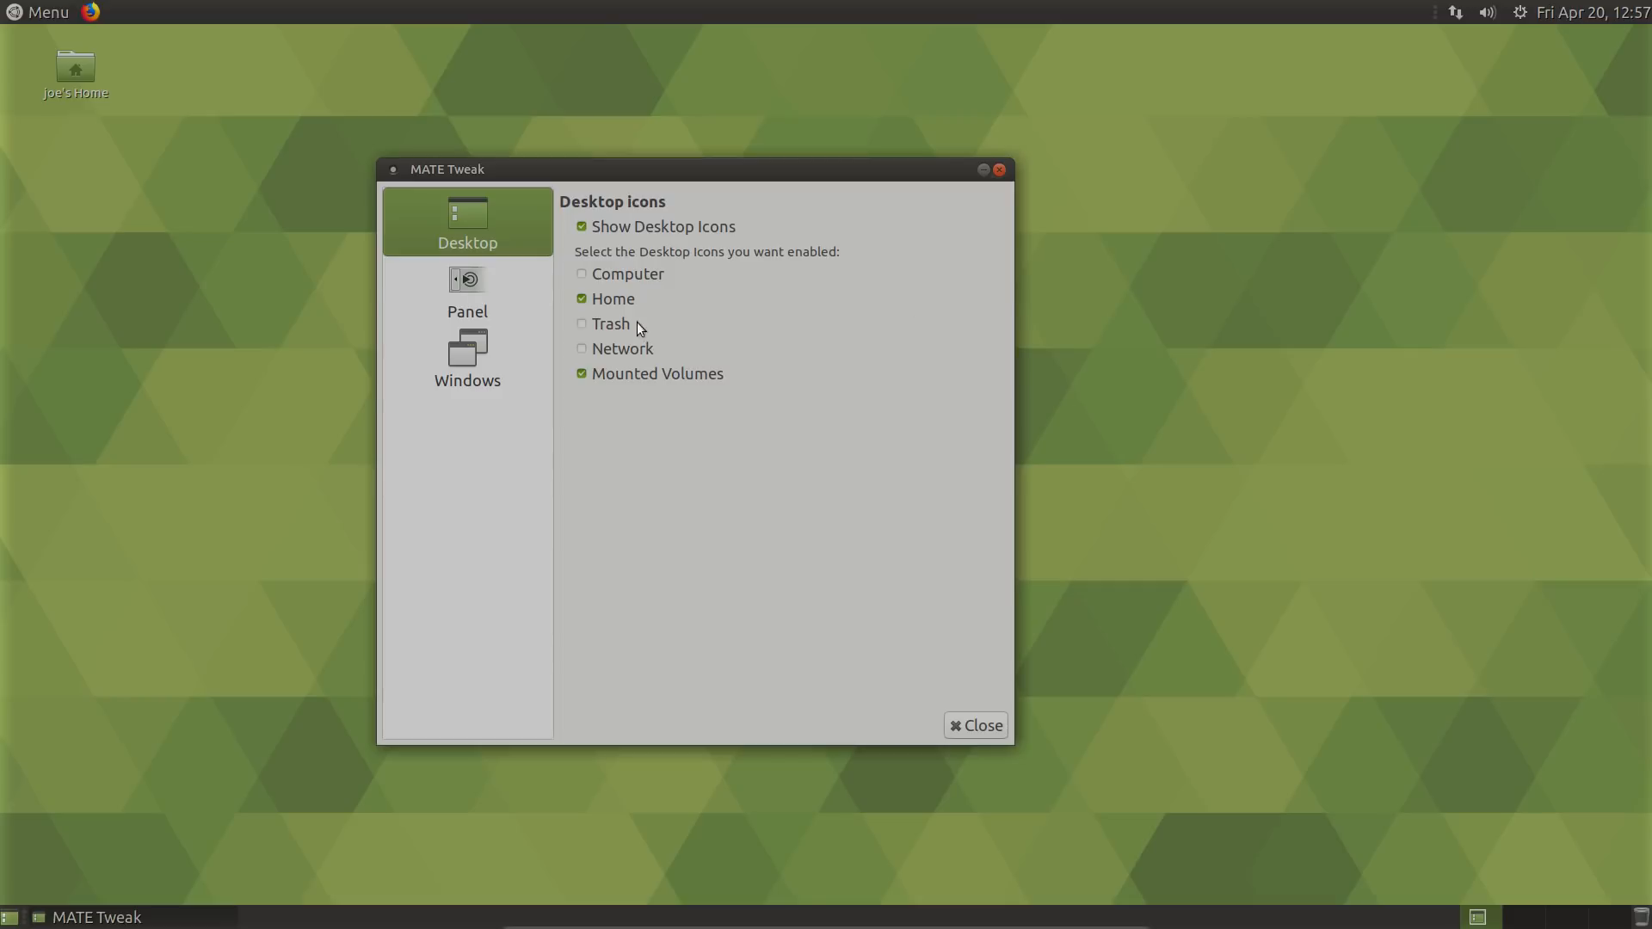
- Try the Contemporary panel layout from the Panel settings, followed by the Cupertino layout
click(493, 311)
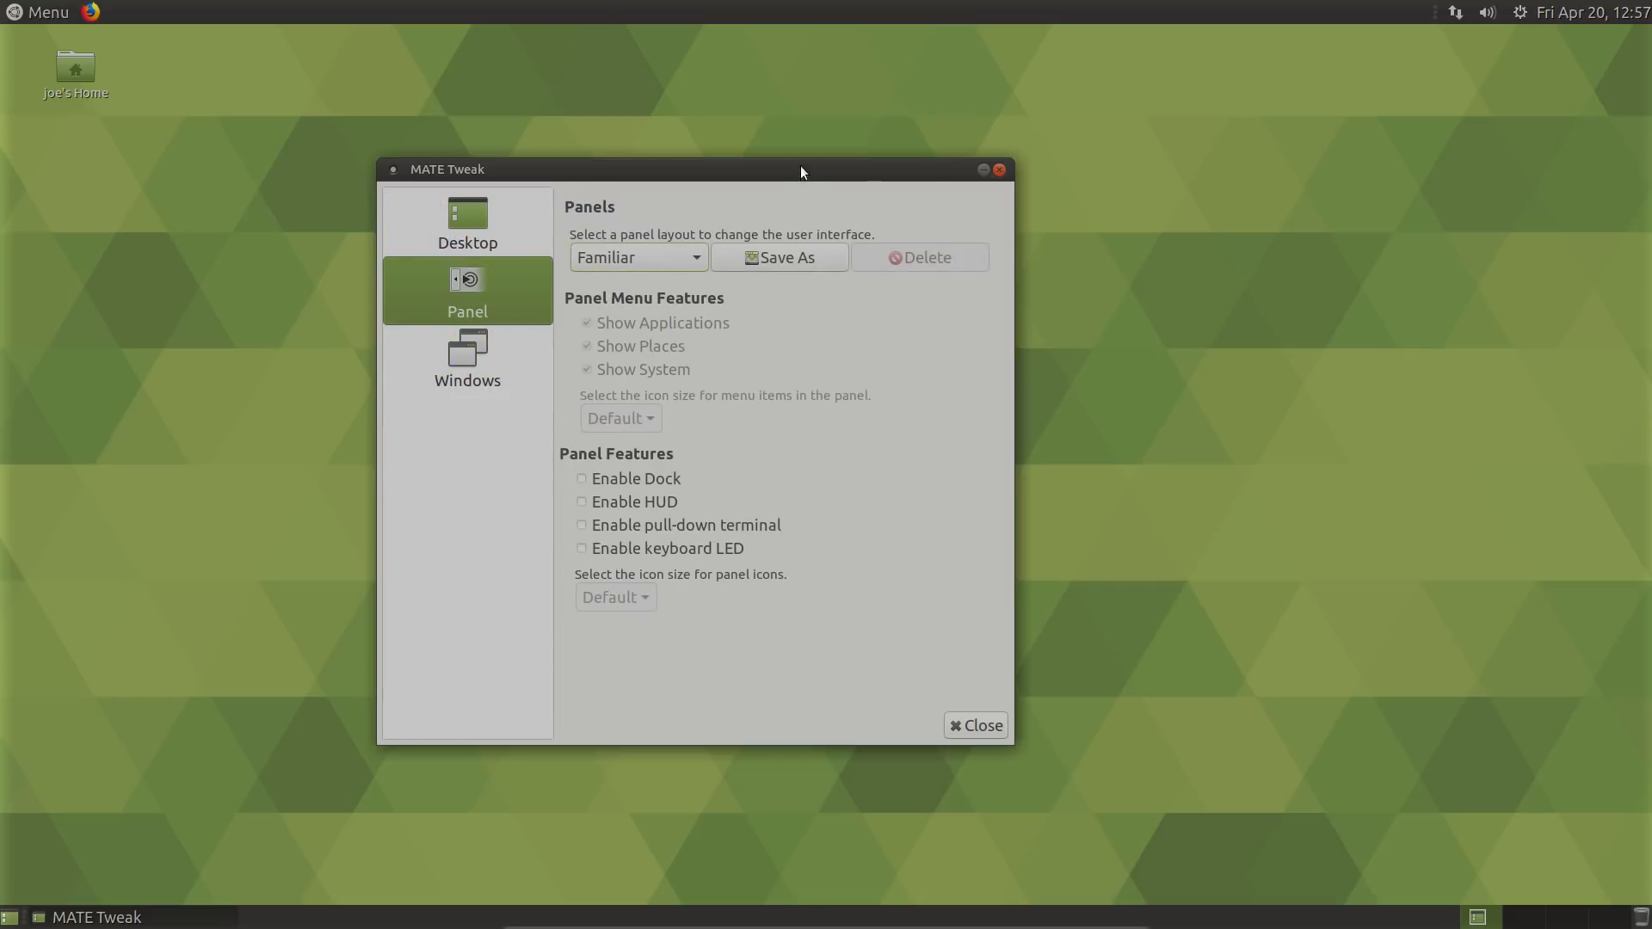
drag(800, 173, 1014, 185)
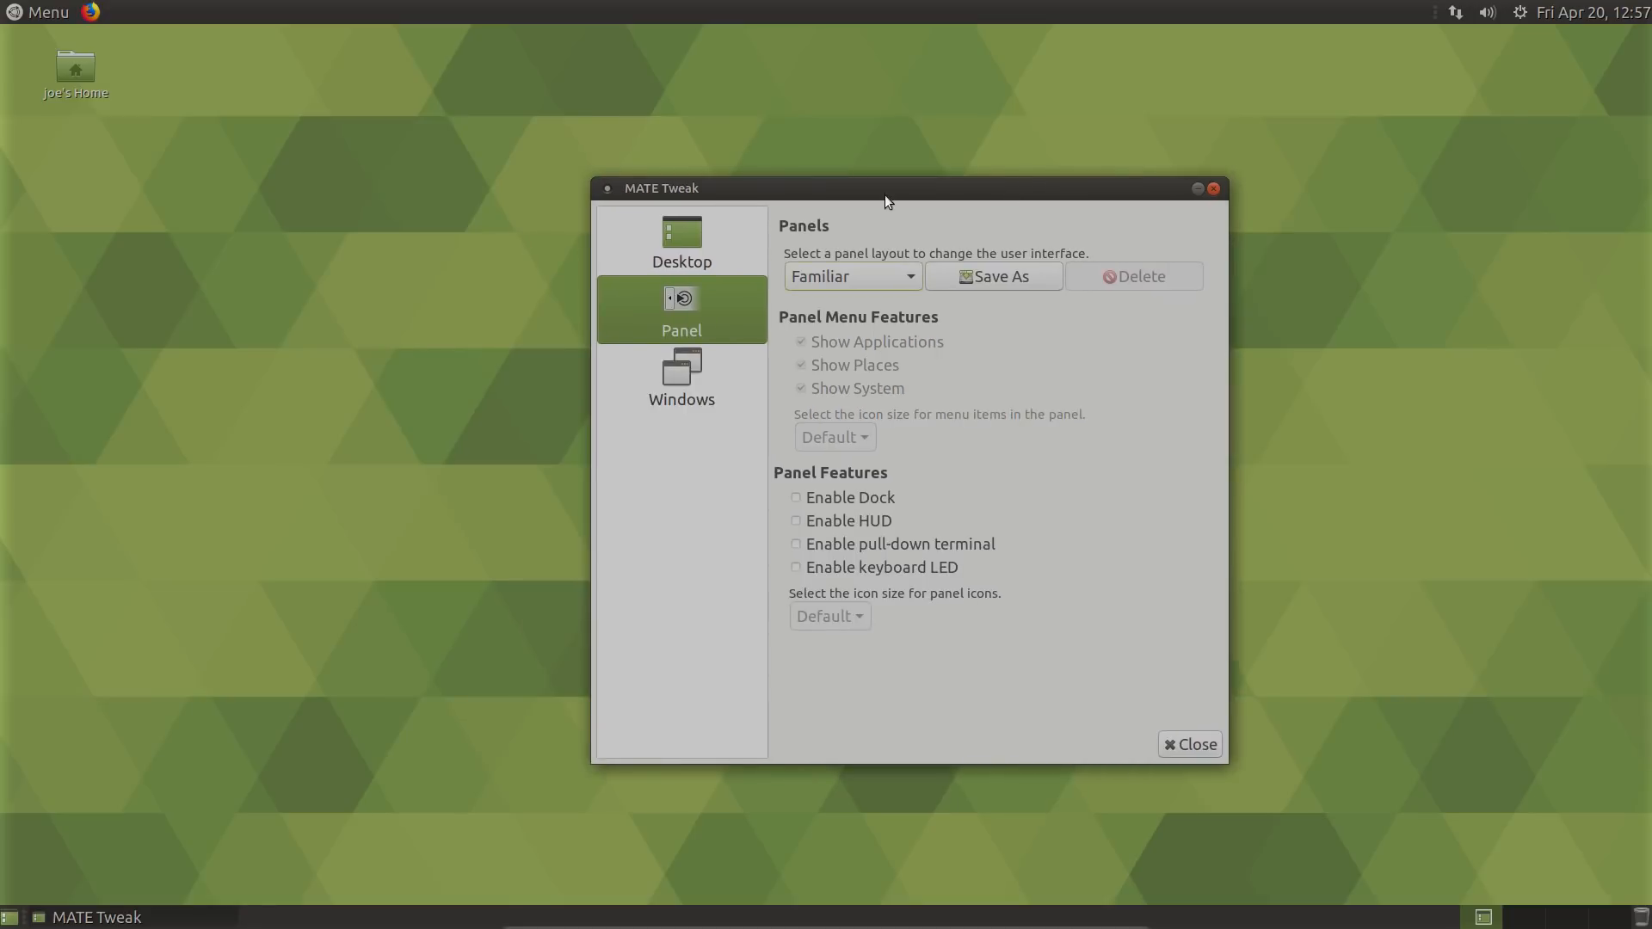
click(910, 277)
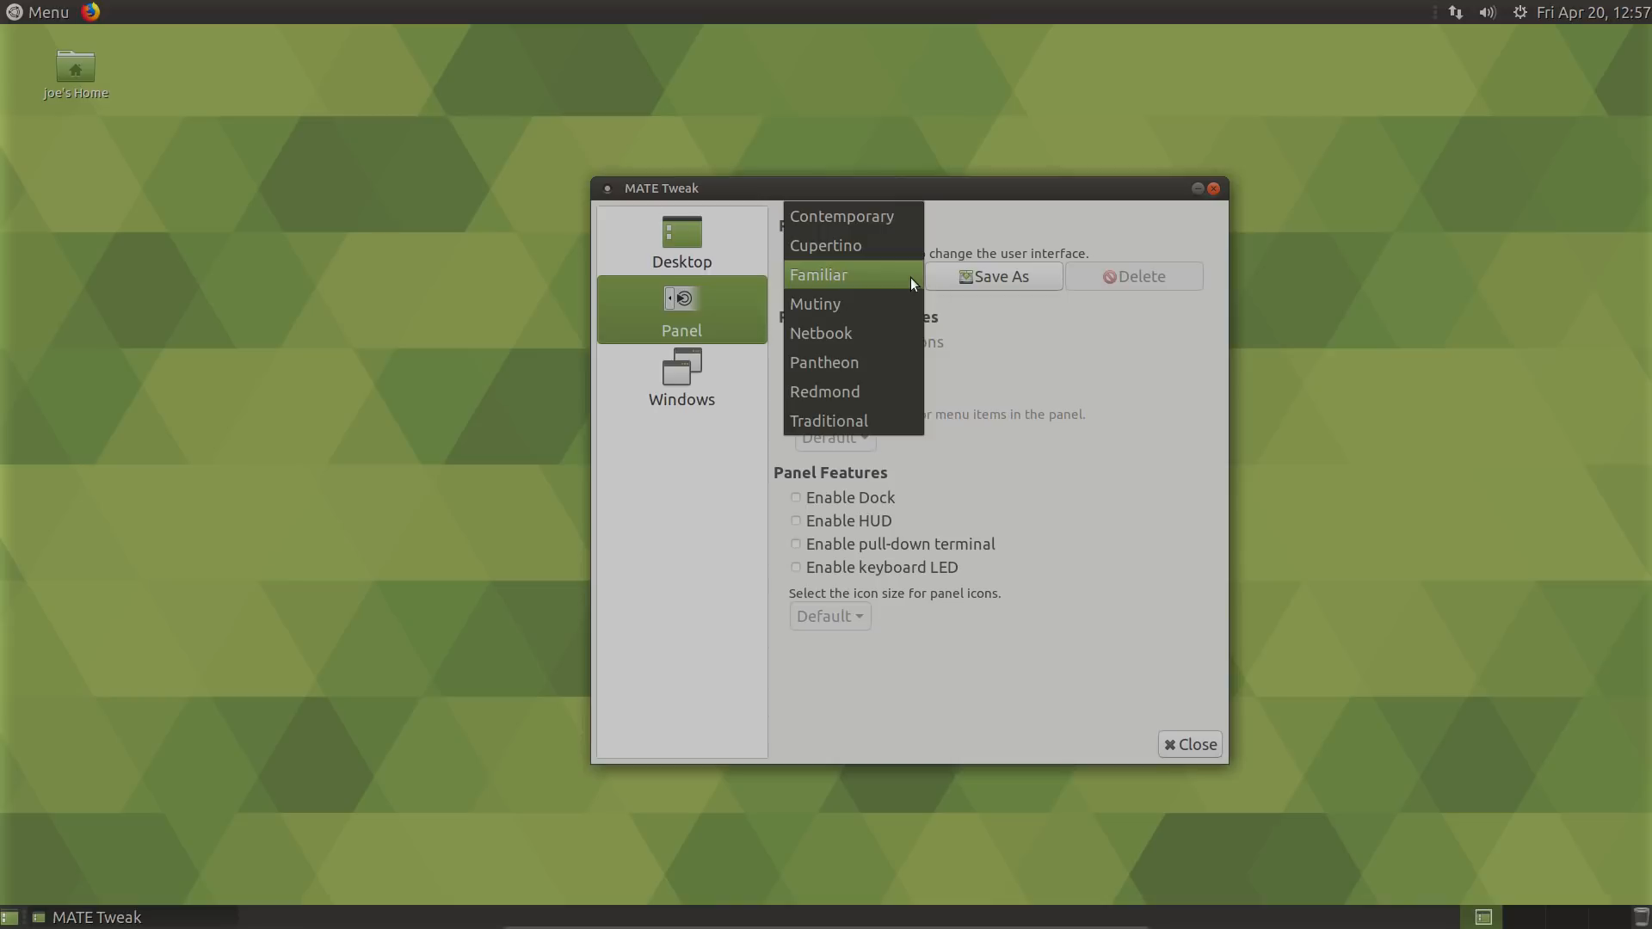
click(865, 216)
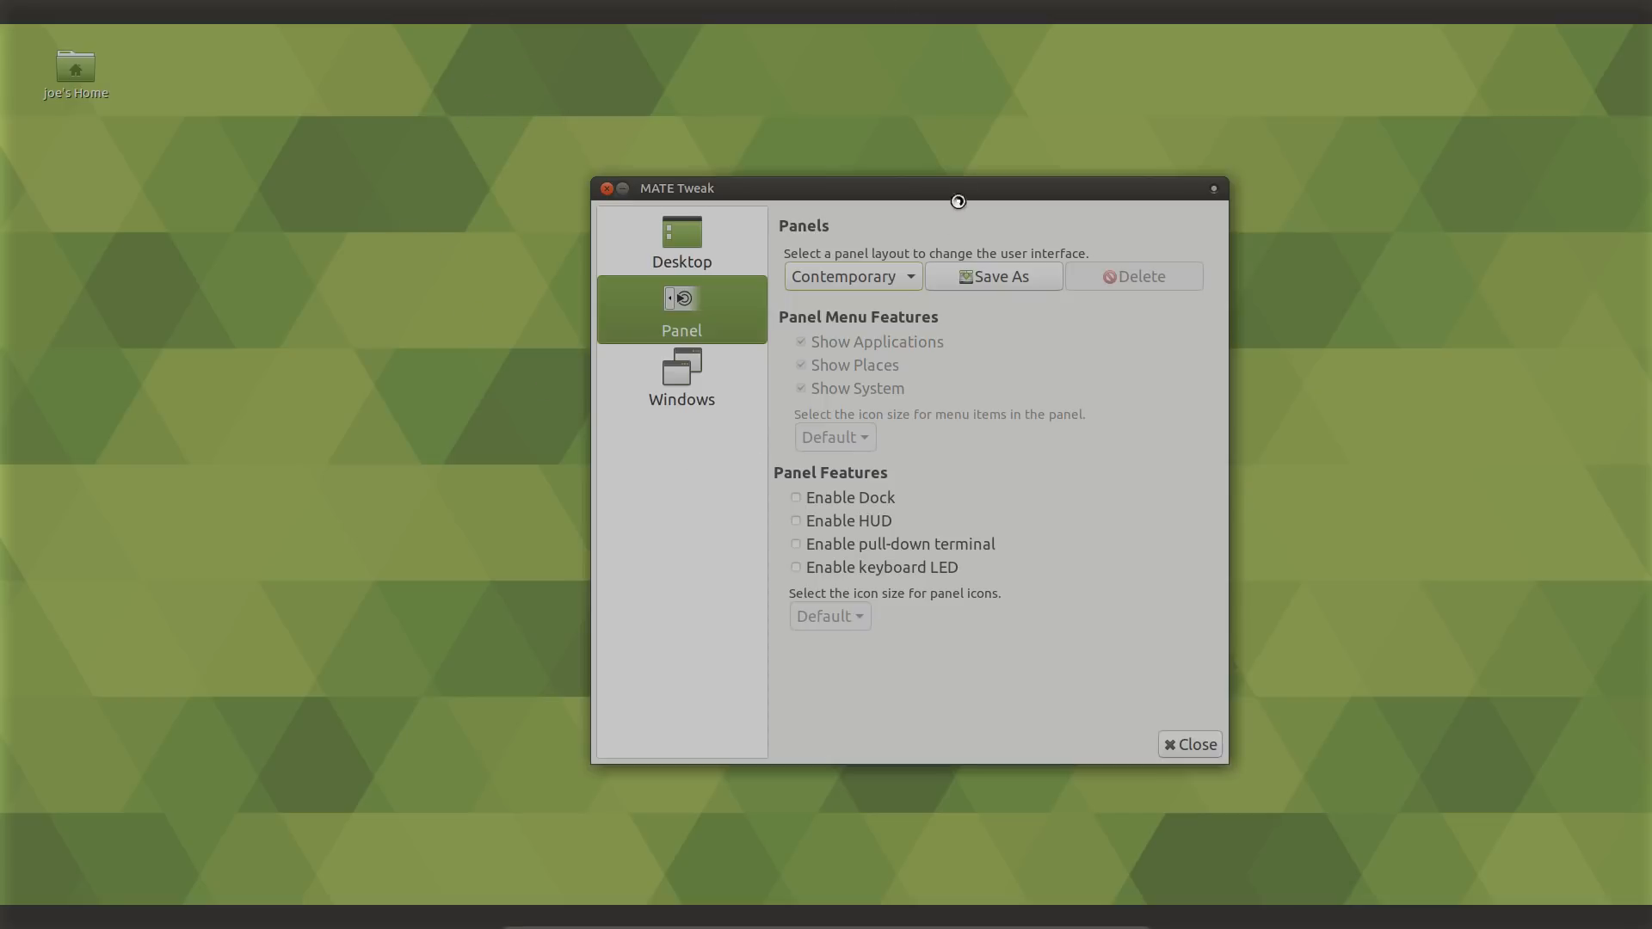
click(914, 277)
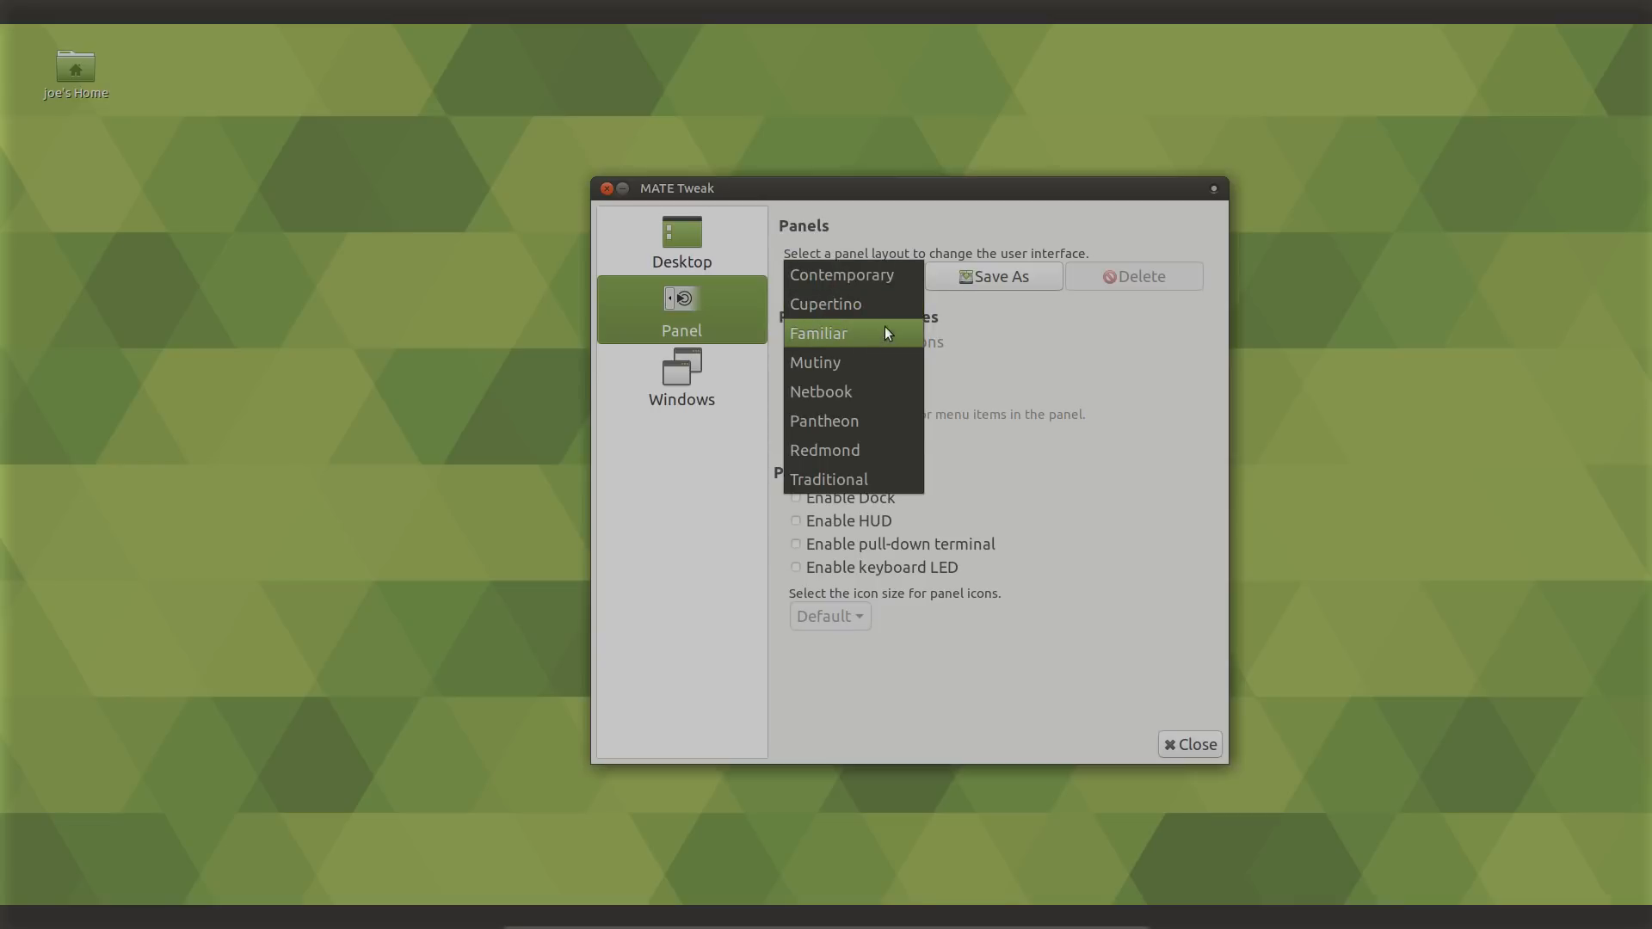
click(884, 308)
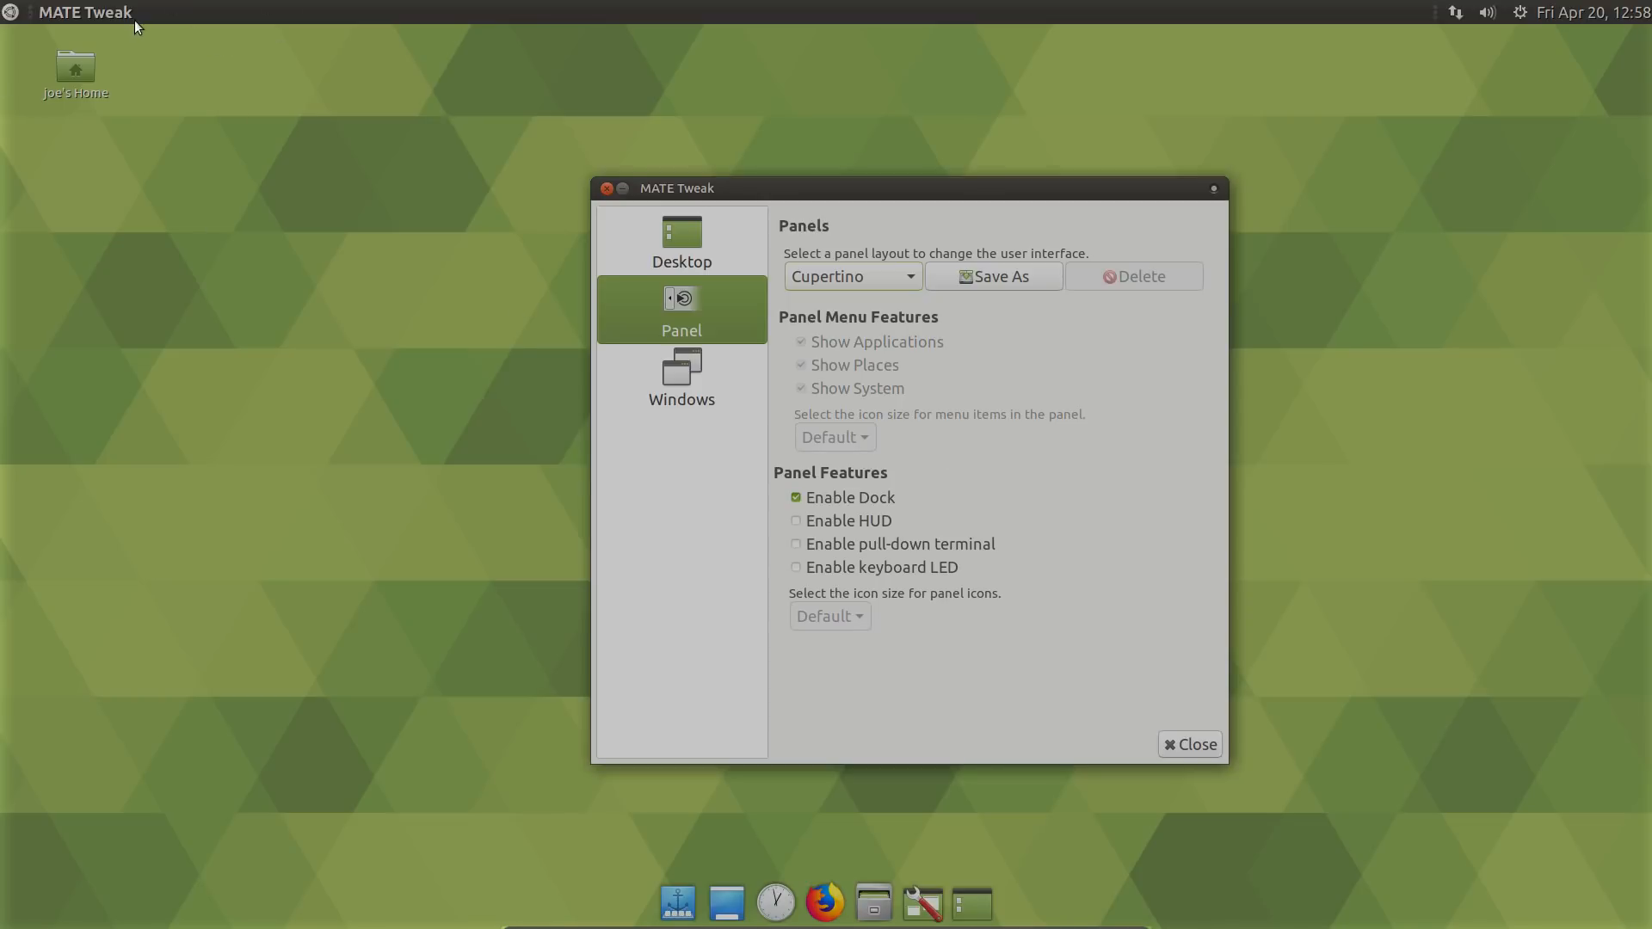
- Look at the MATE Tweak entry in the global menu and at the full-screen application launcher of the Cupertino layout
click(89, 9)
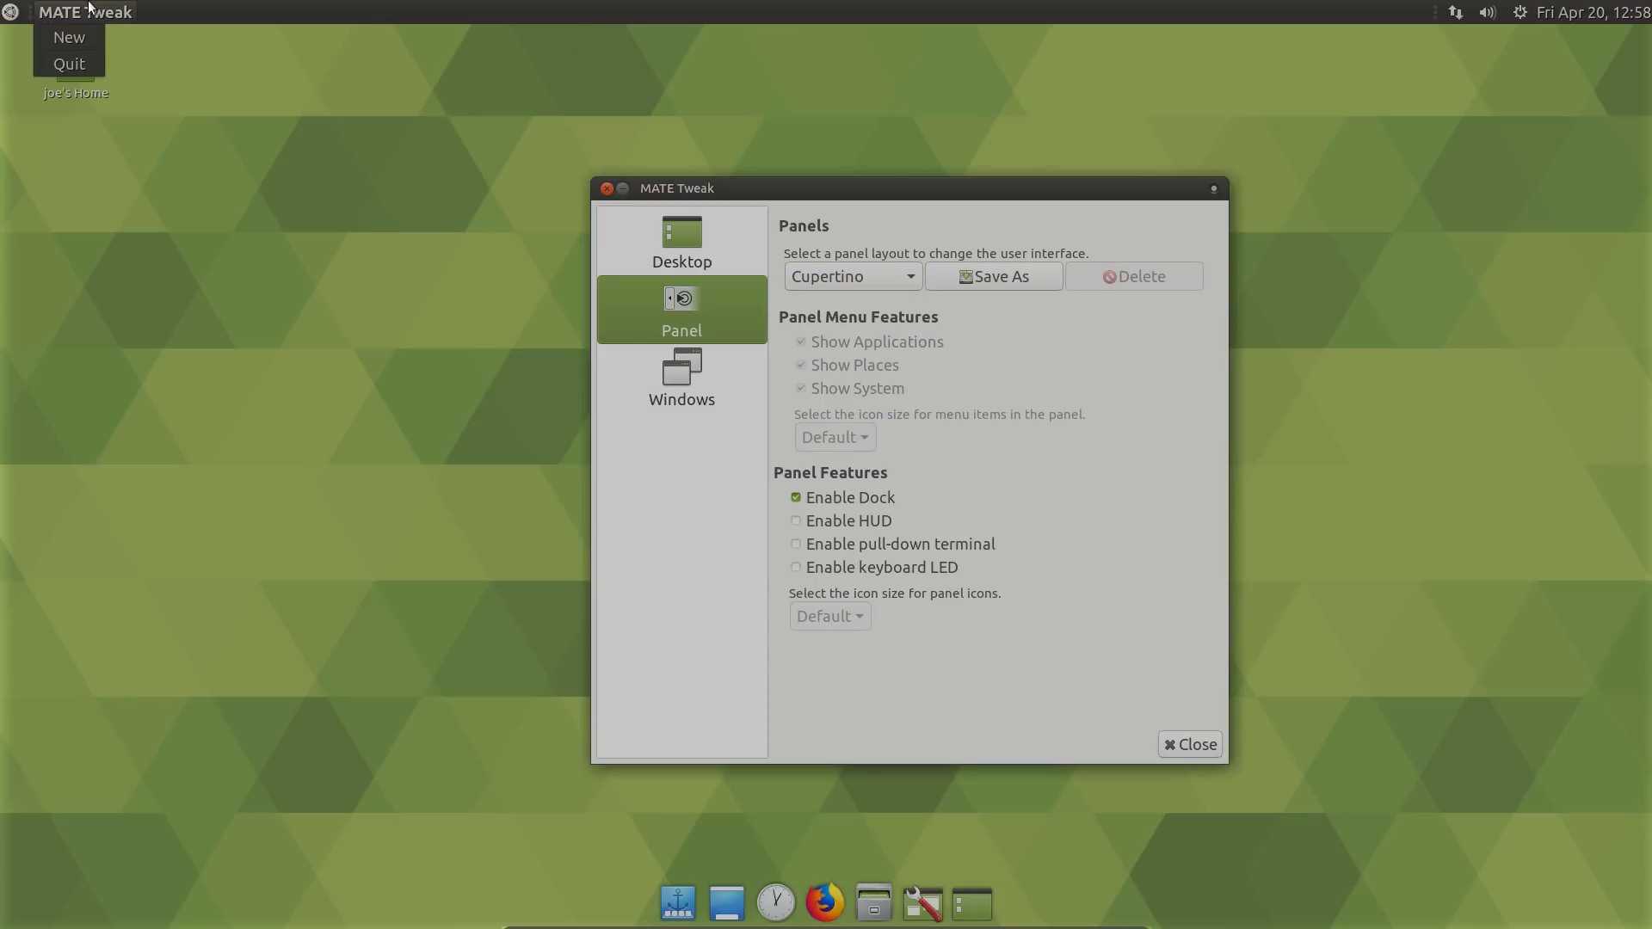
click(119, 7)
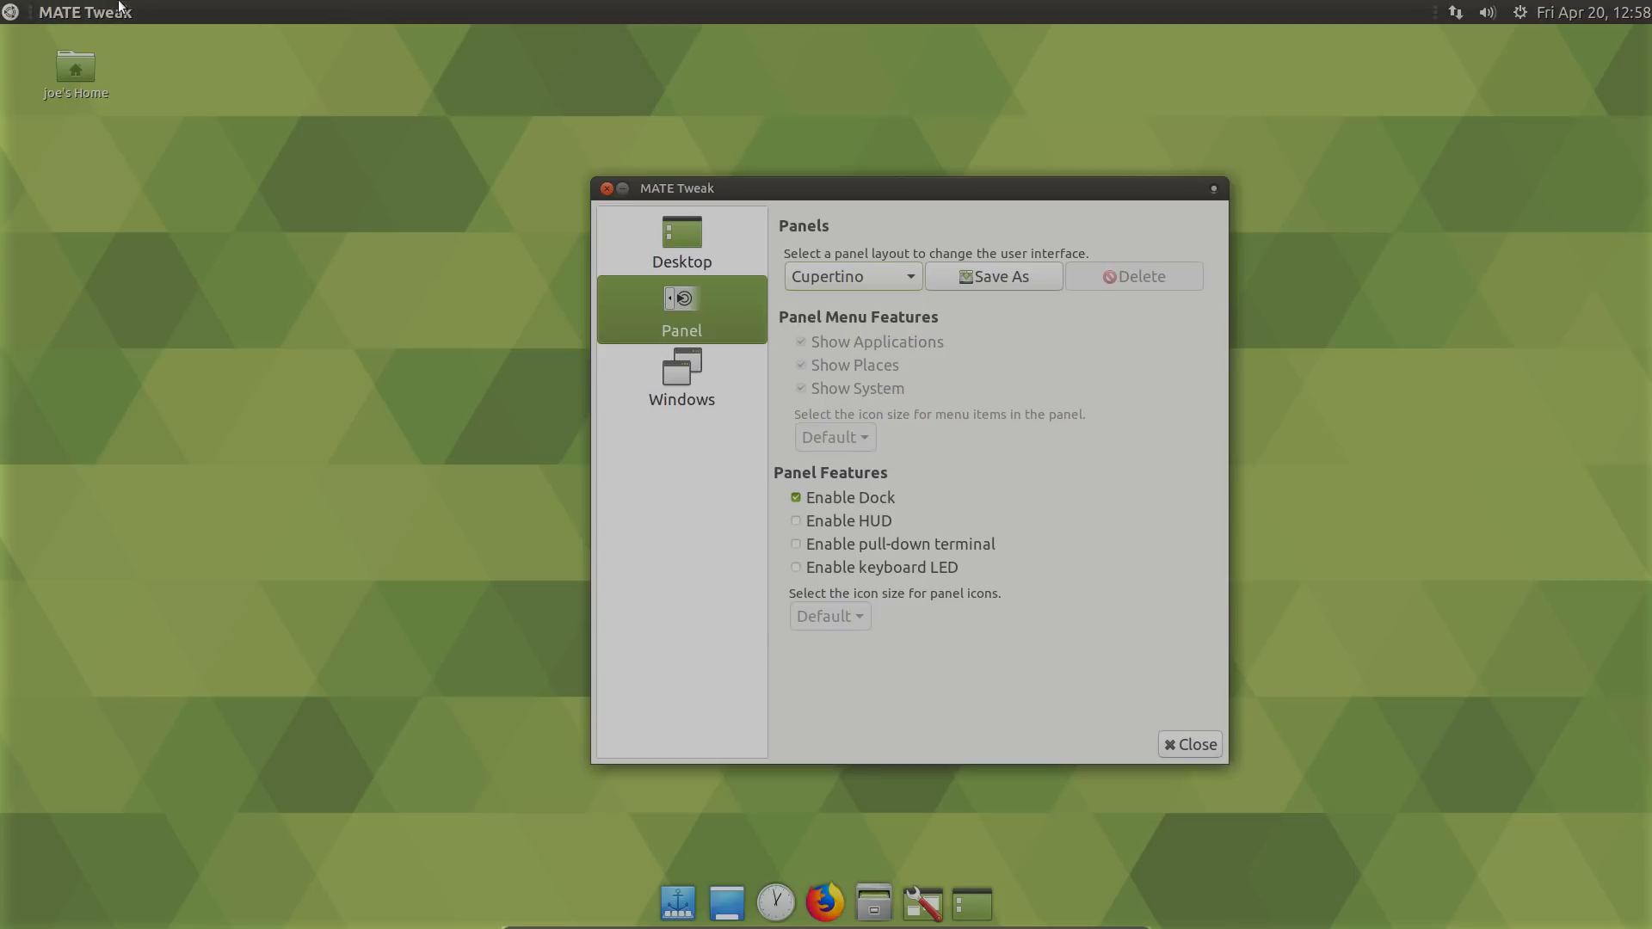
click(10, 12)
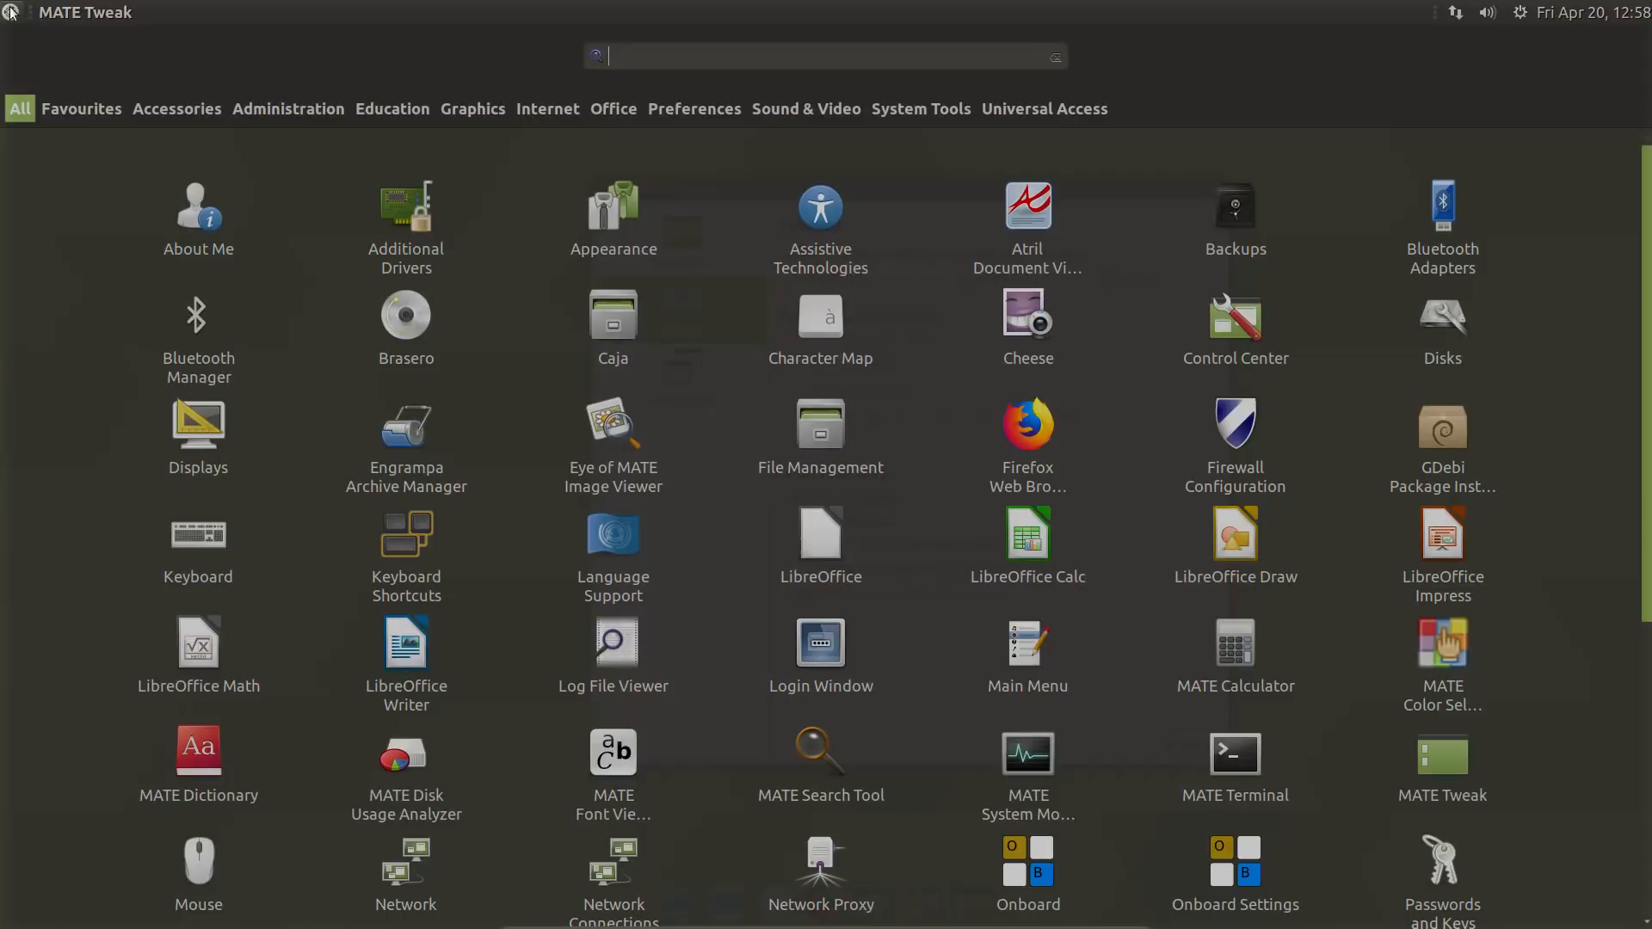
click(10, 12)
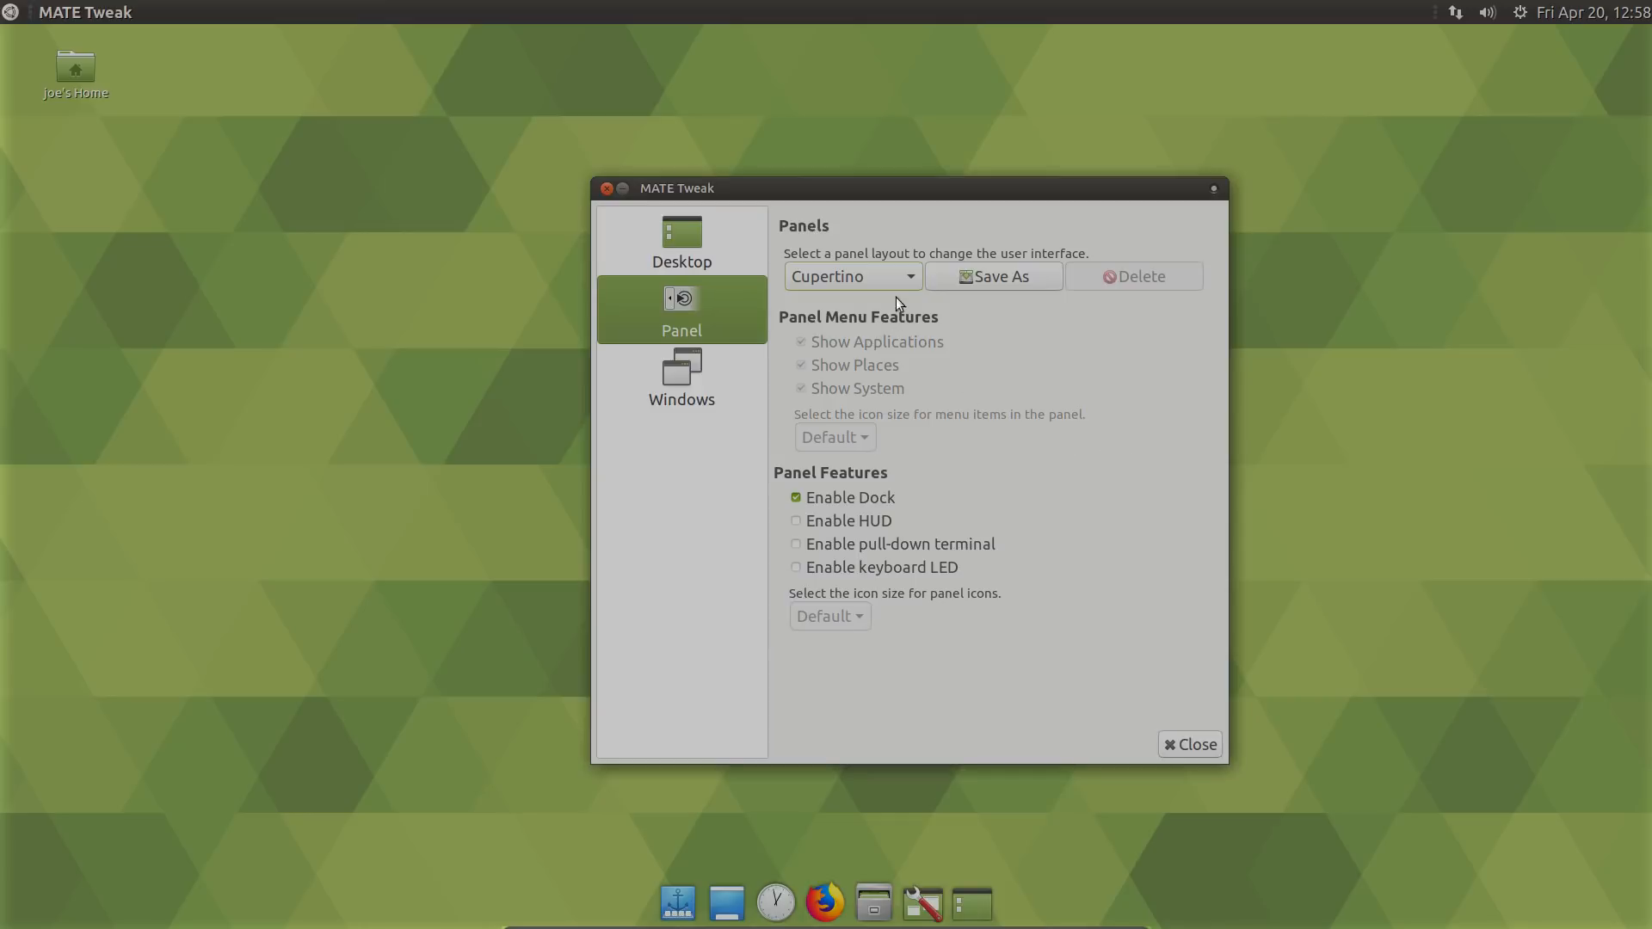
- Change the panel layout to Mutiny and accept the replacement of the current configuration
click(917, 272)
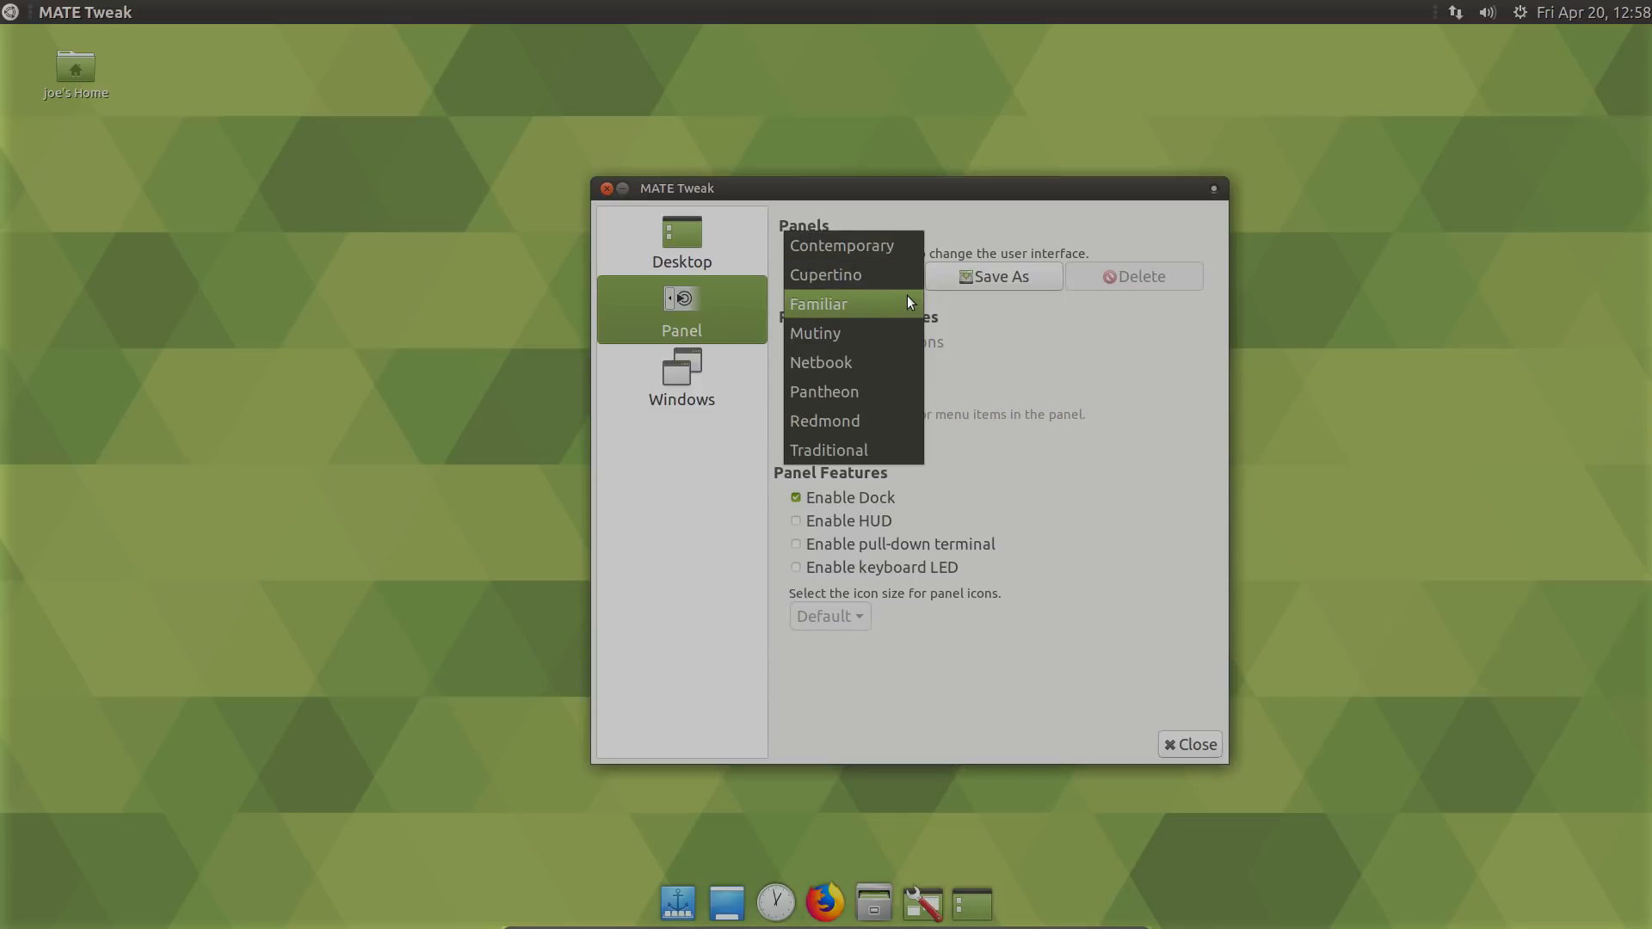
click(879, 336)
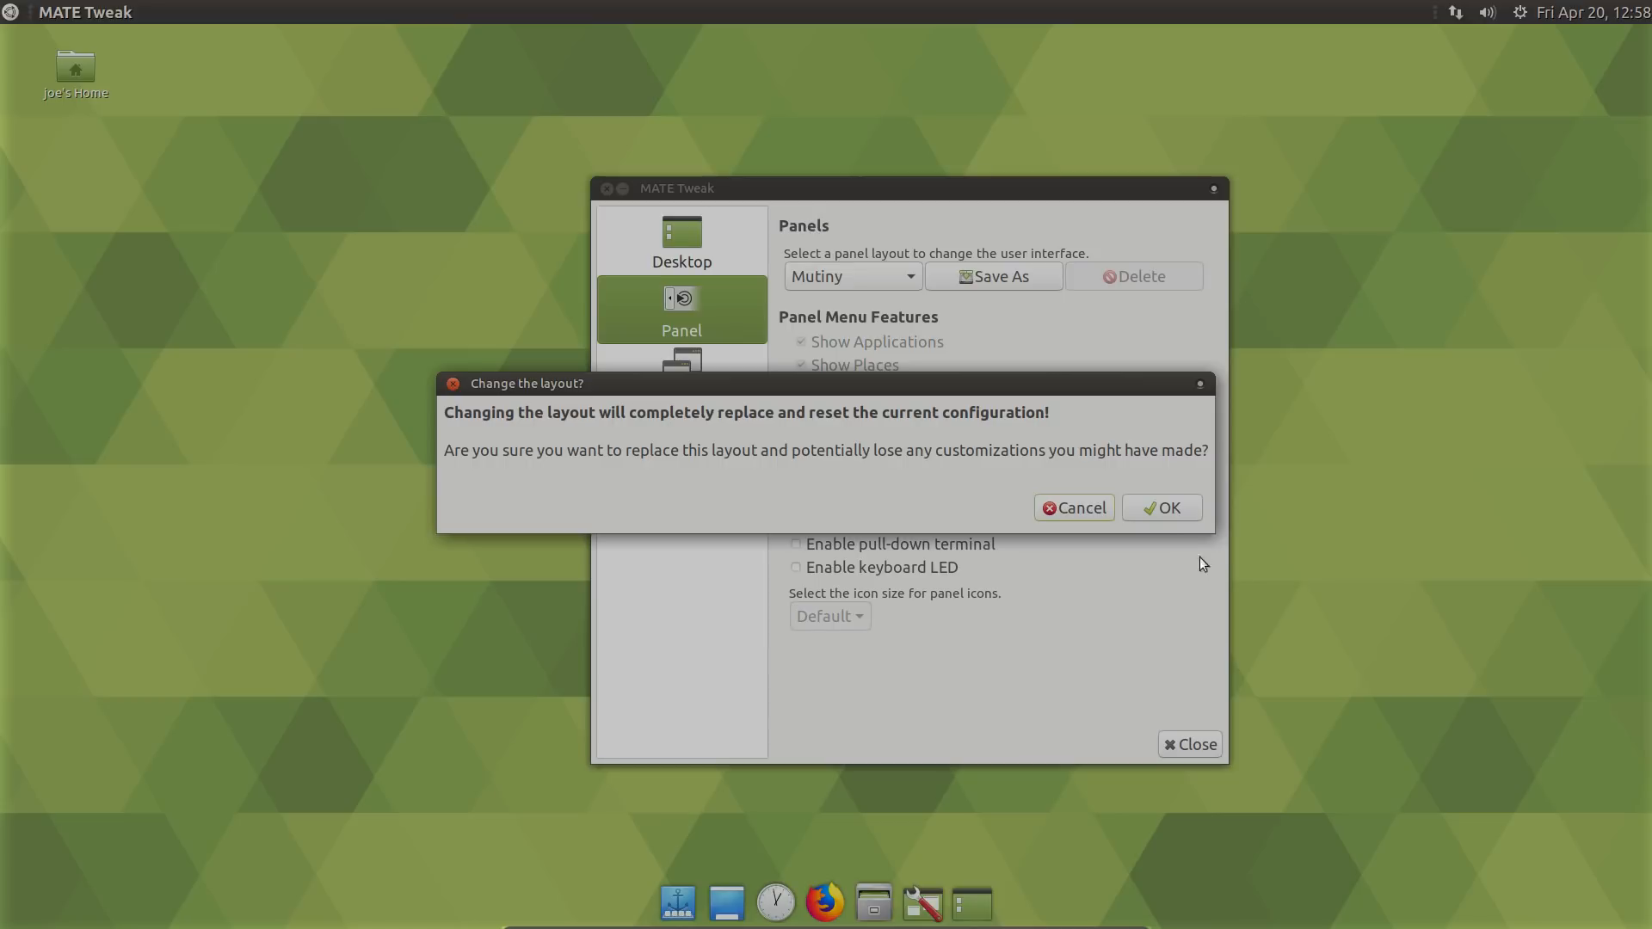
click(1164, 509)
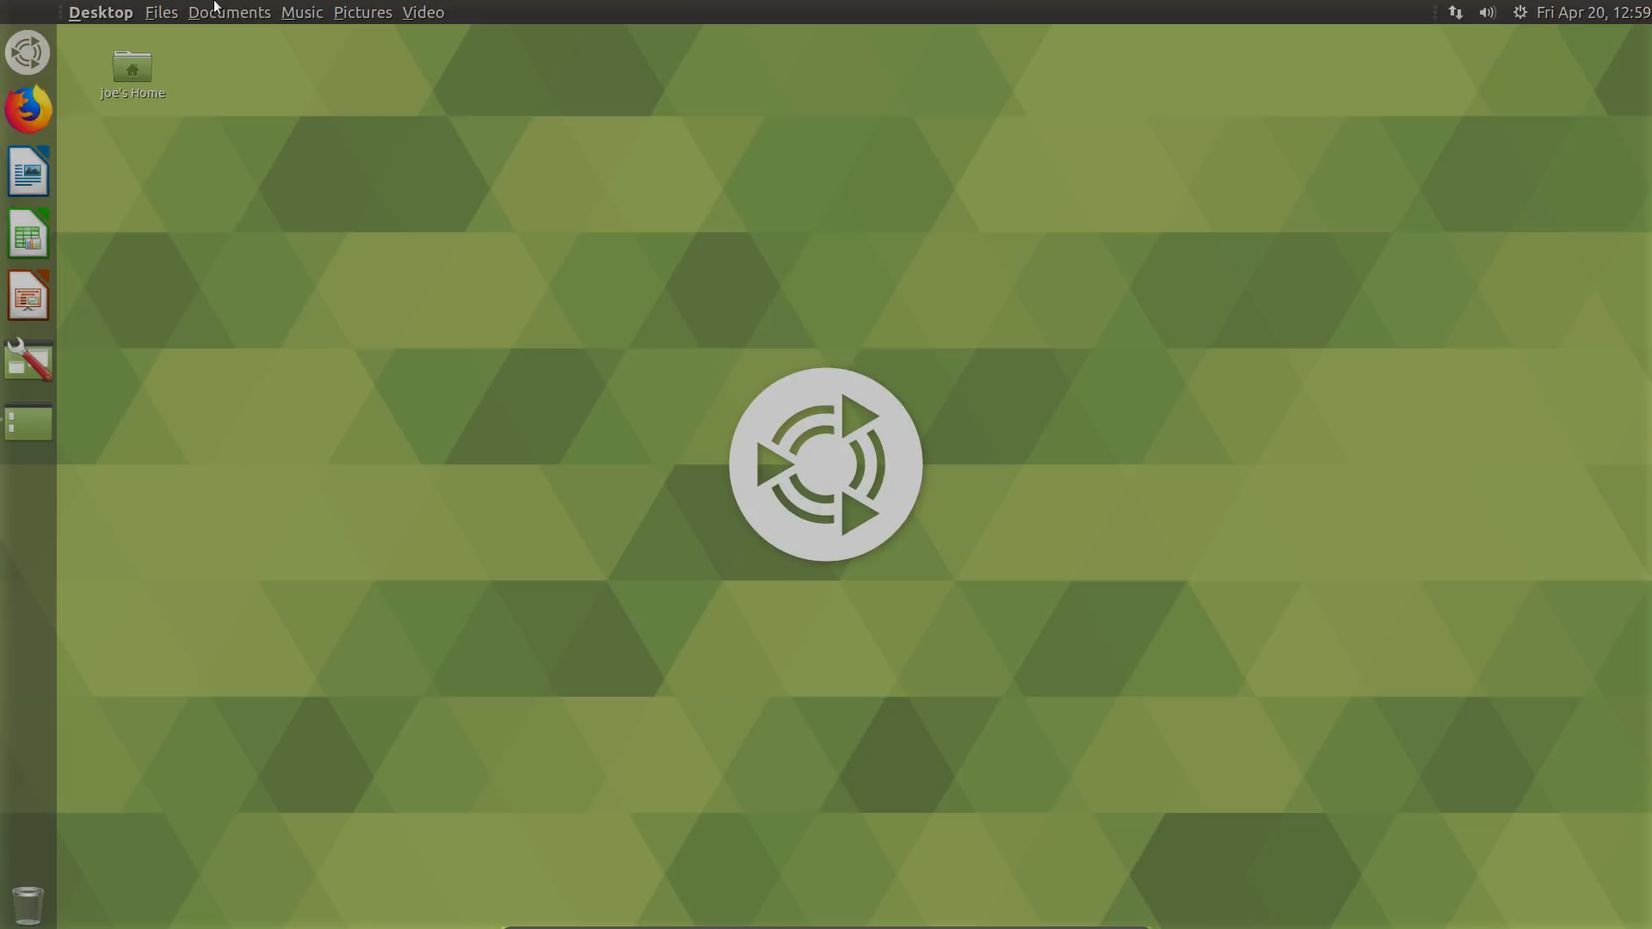
- Look through the desktop's global menus and the full-screen application launcher of the Mutiny layout
click(250, 11)
mouse_move(423, 10)
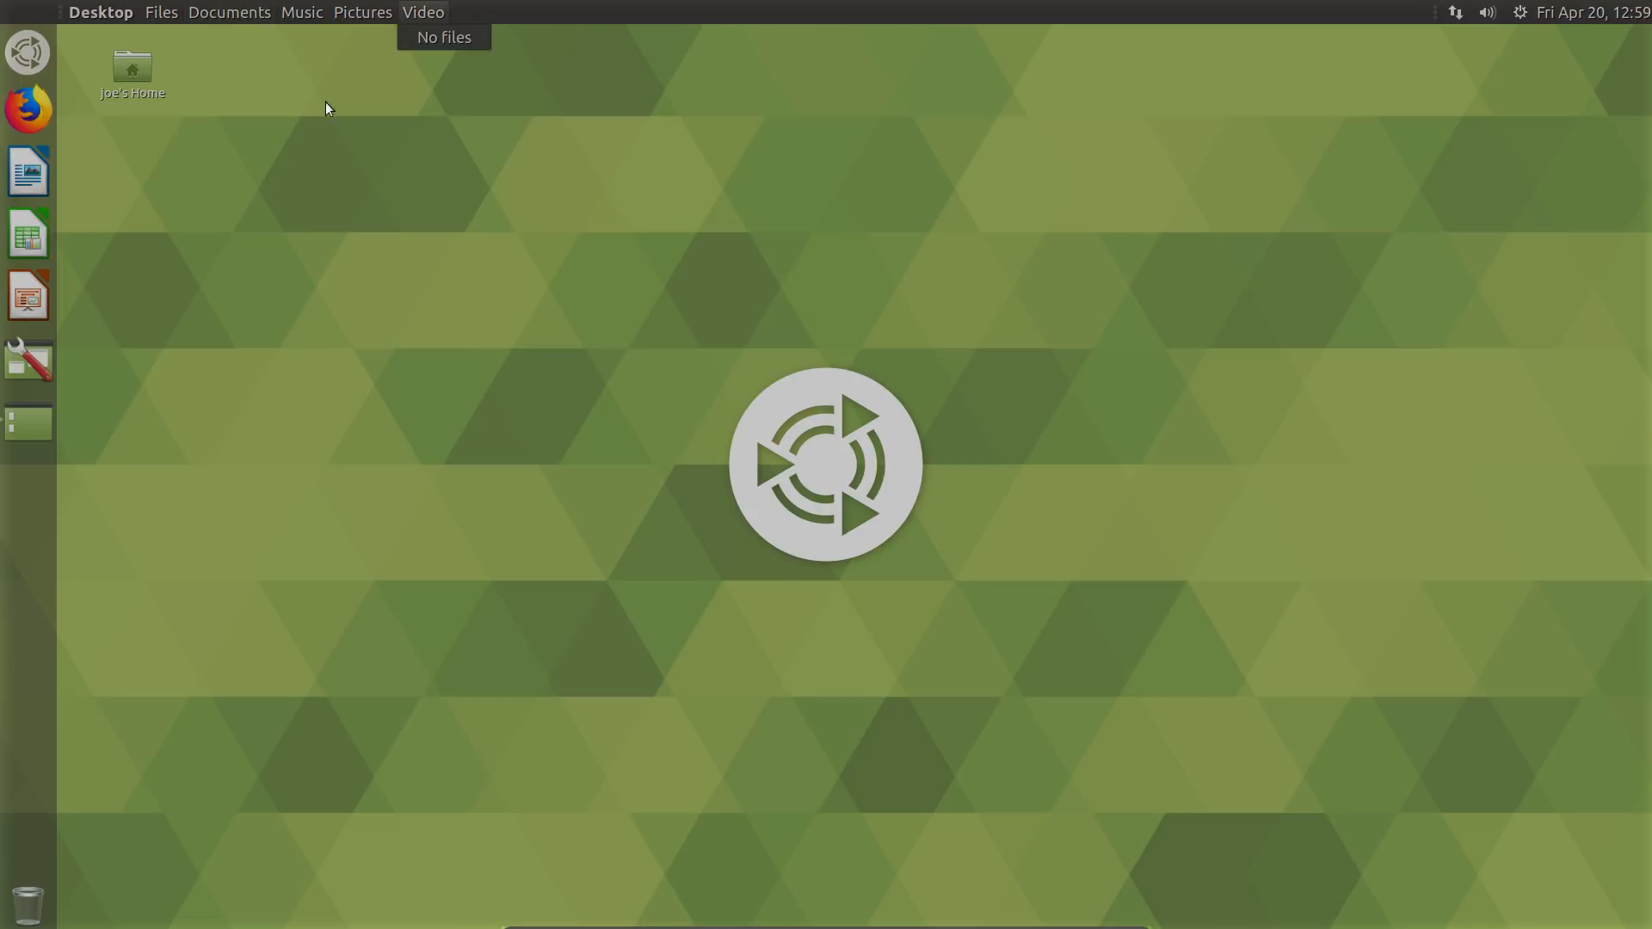
click(23, 64)
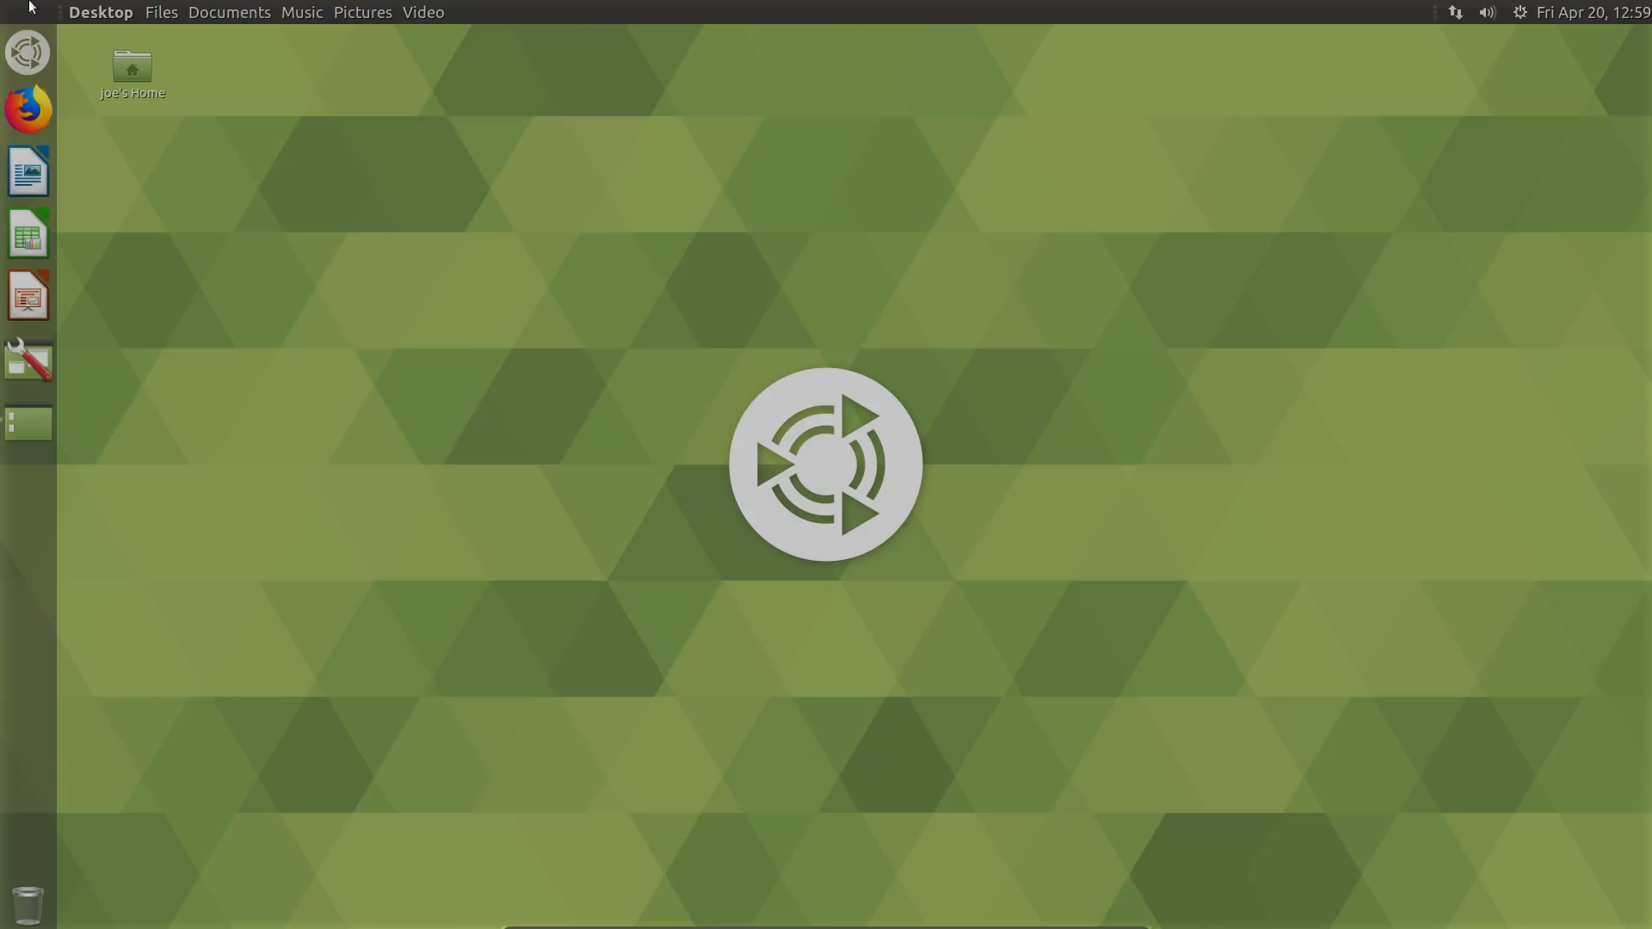
click(37, 53)
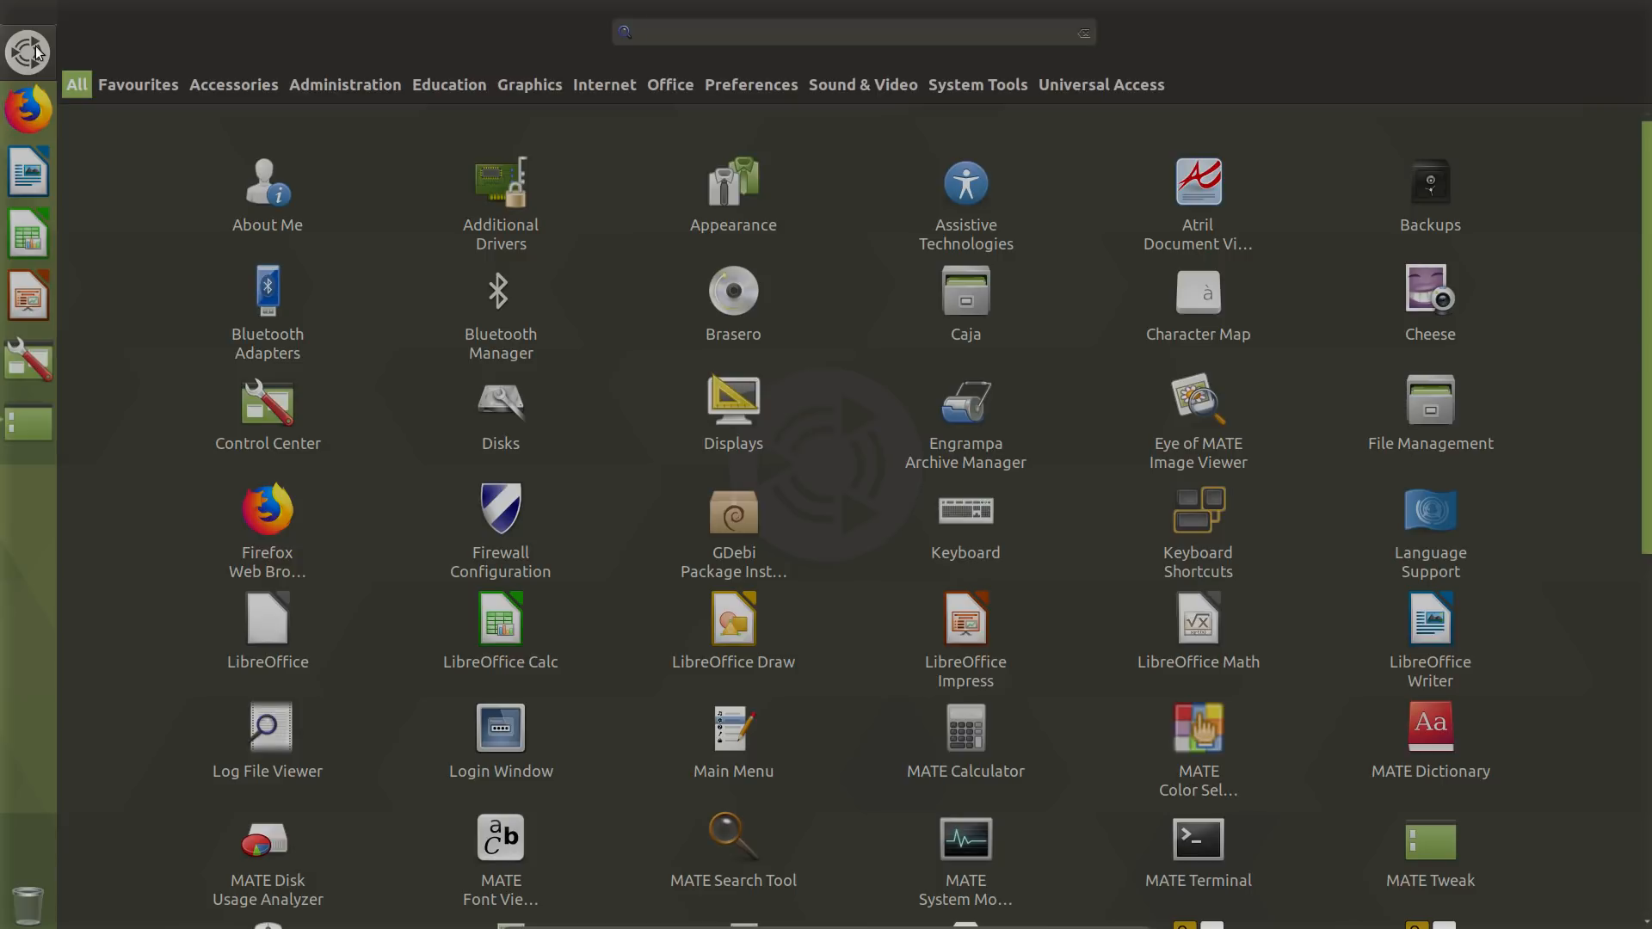
click(36, 54)
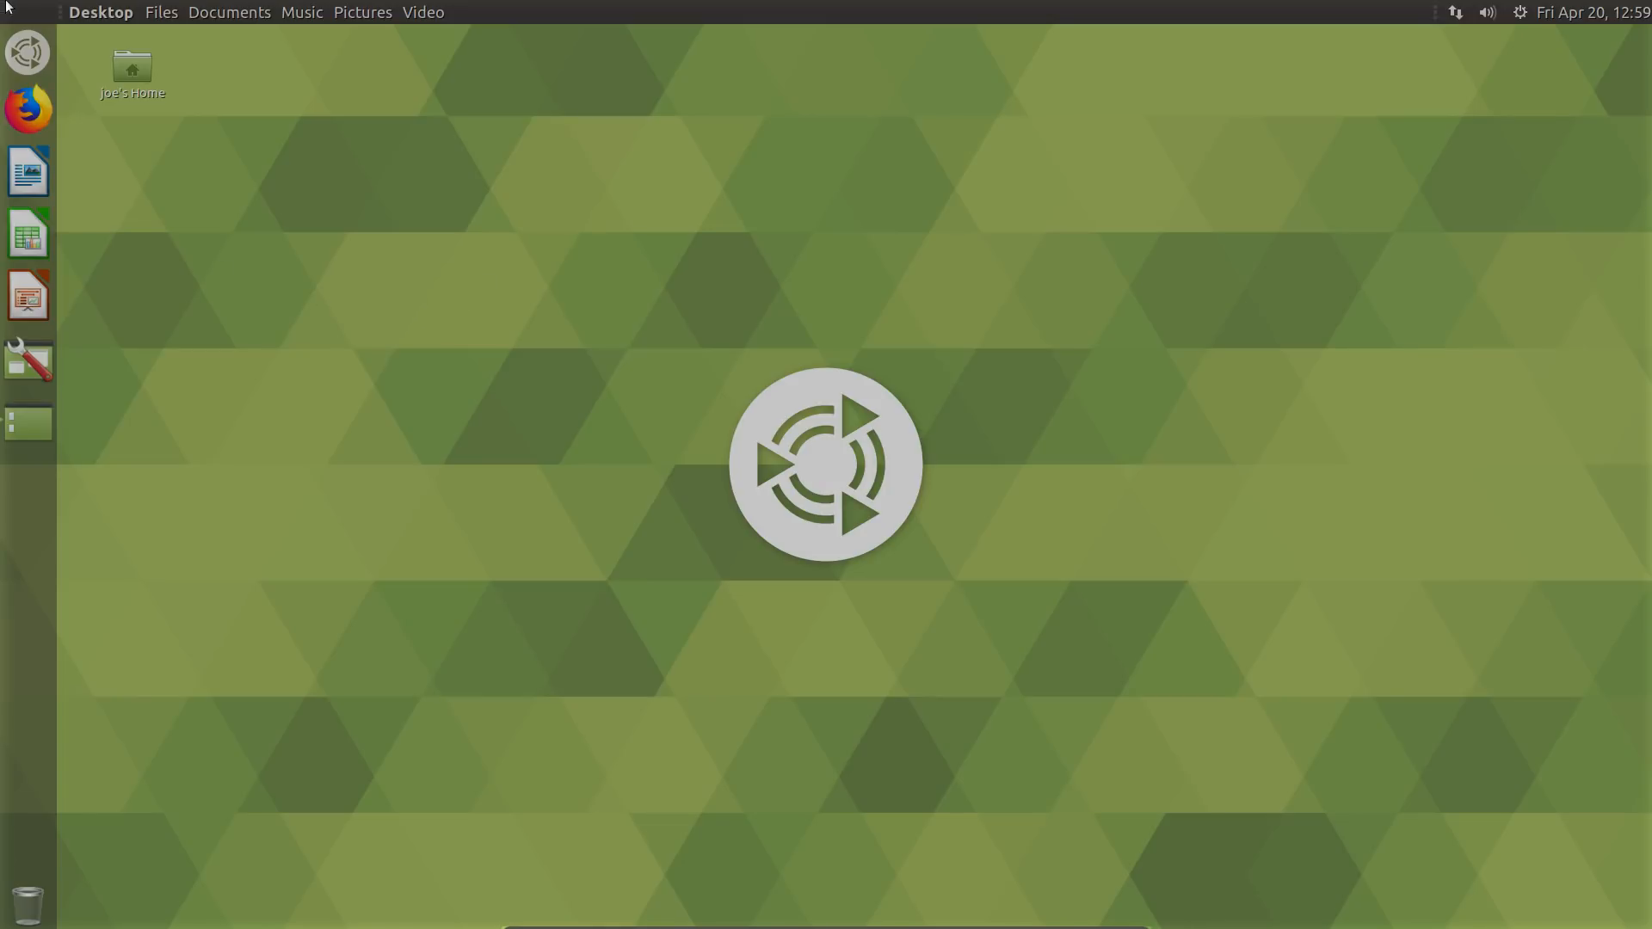
- View the Internet applications in the launcher, and find and open MATE Tweak by searching for "tweak"
click(28, 56)
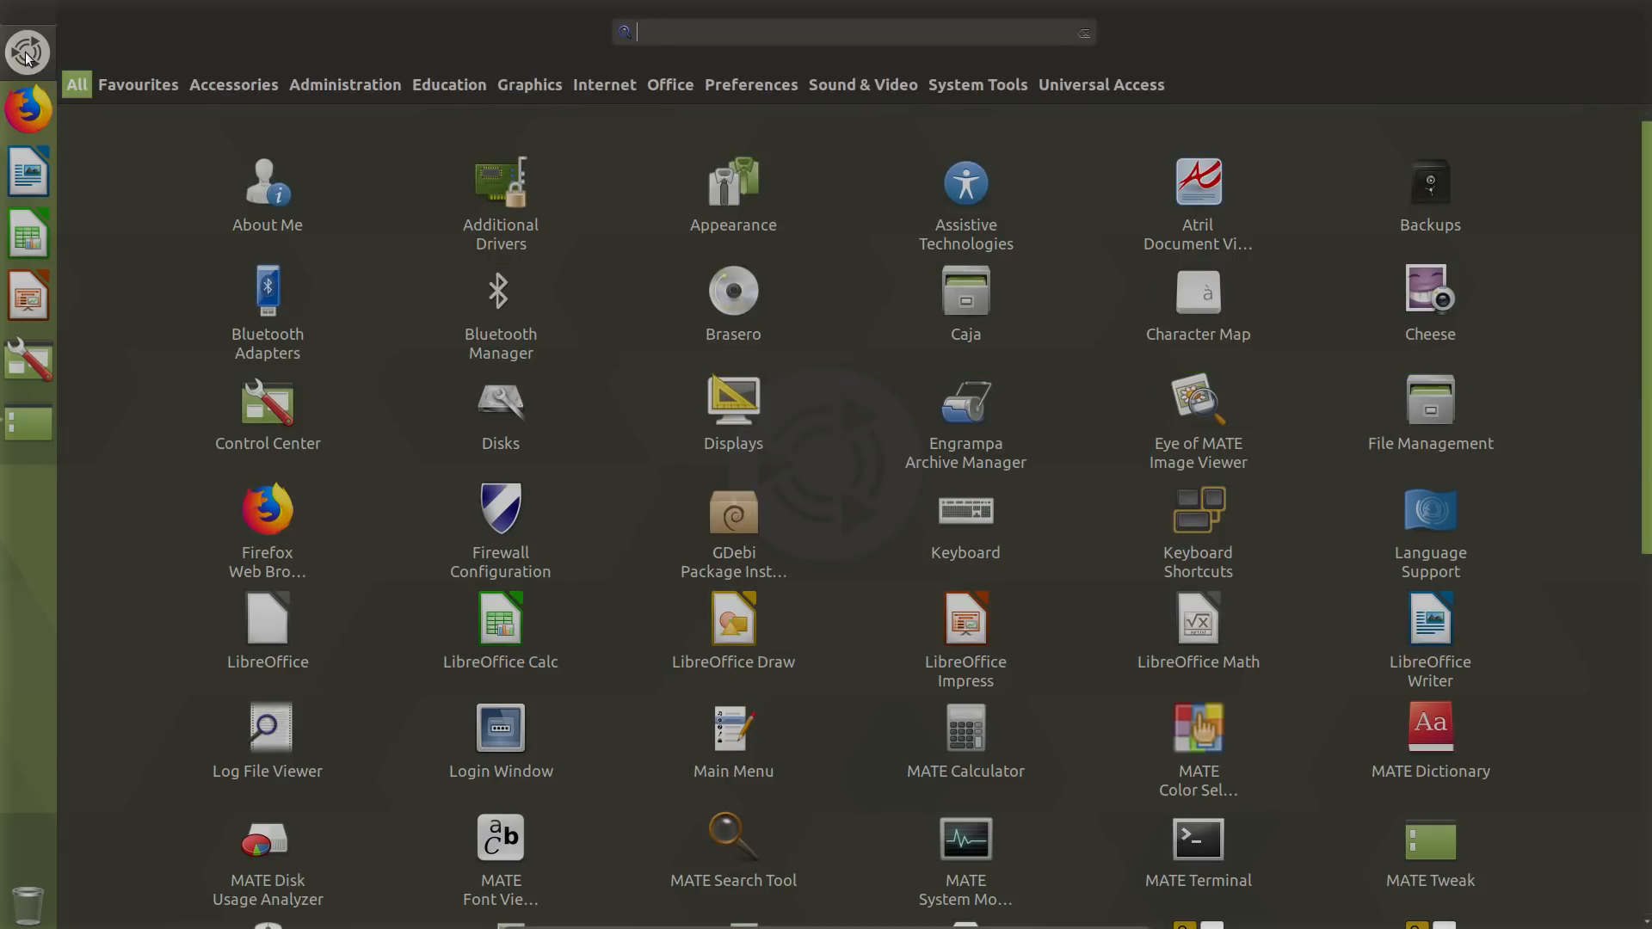
click(635, 84)
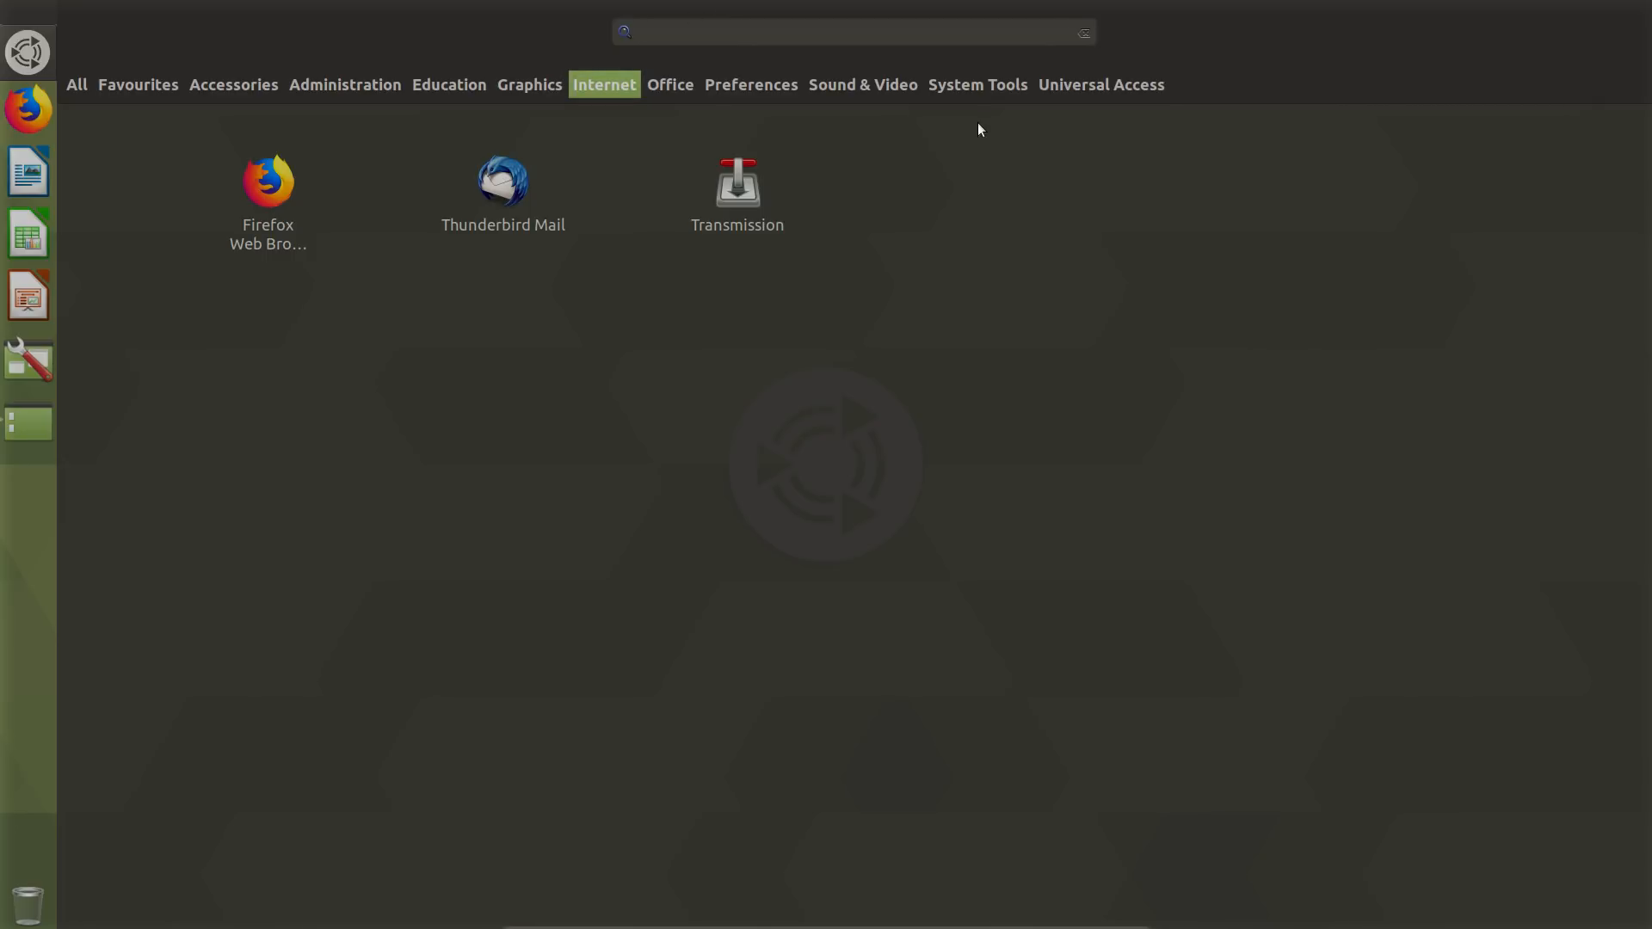
text(tweak)
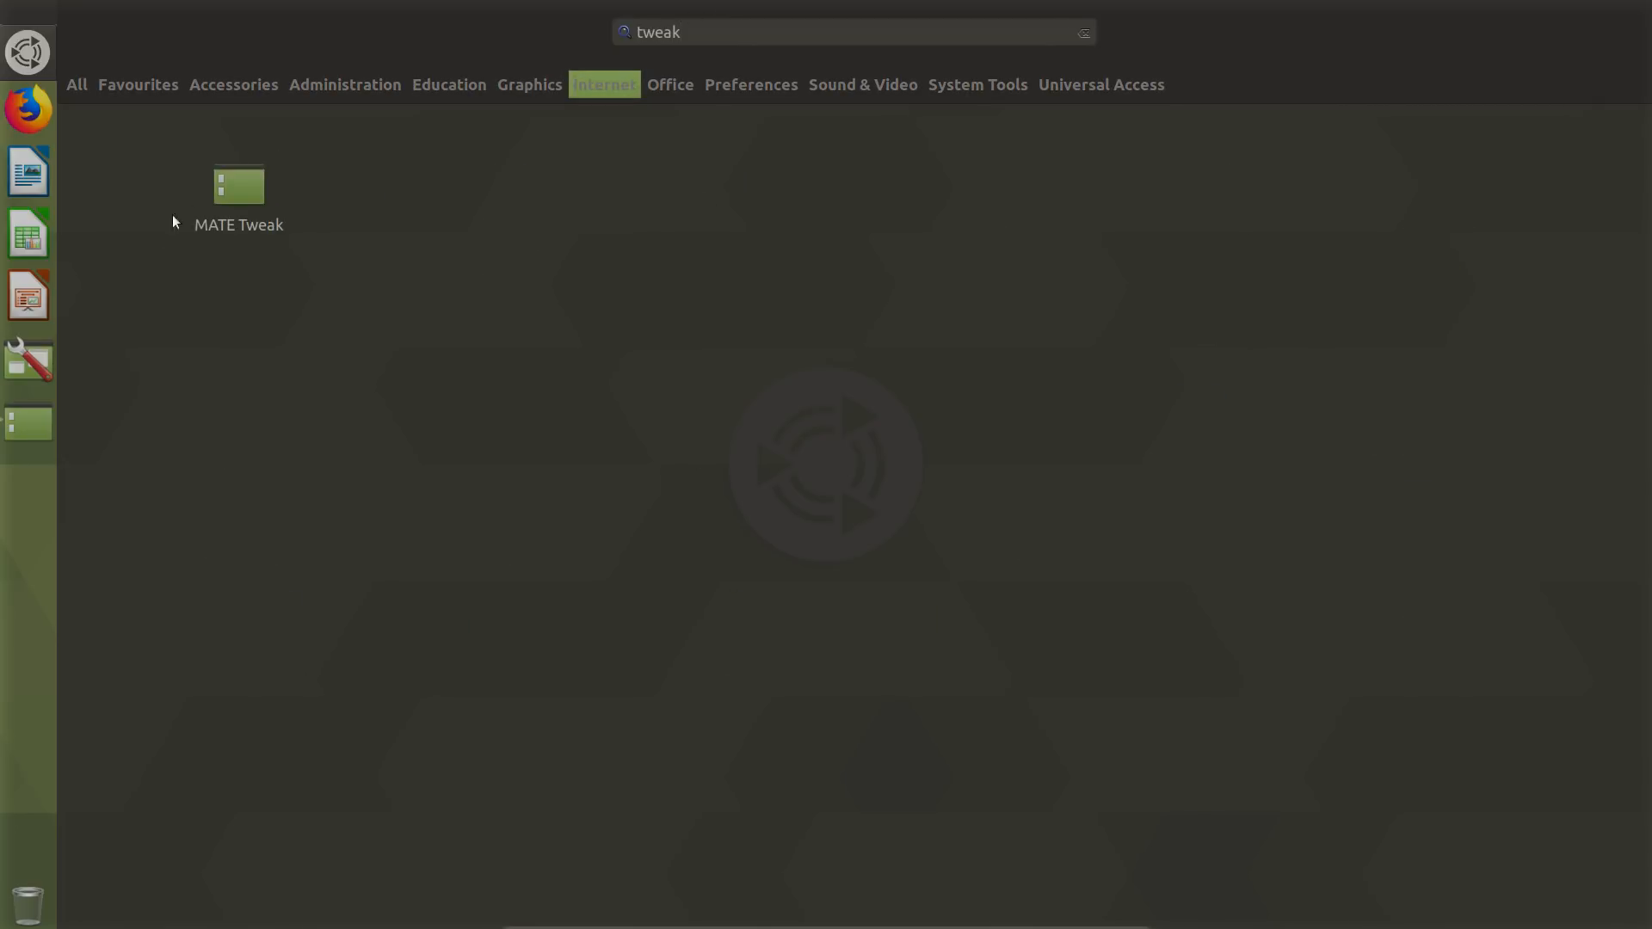
click(236, 208)
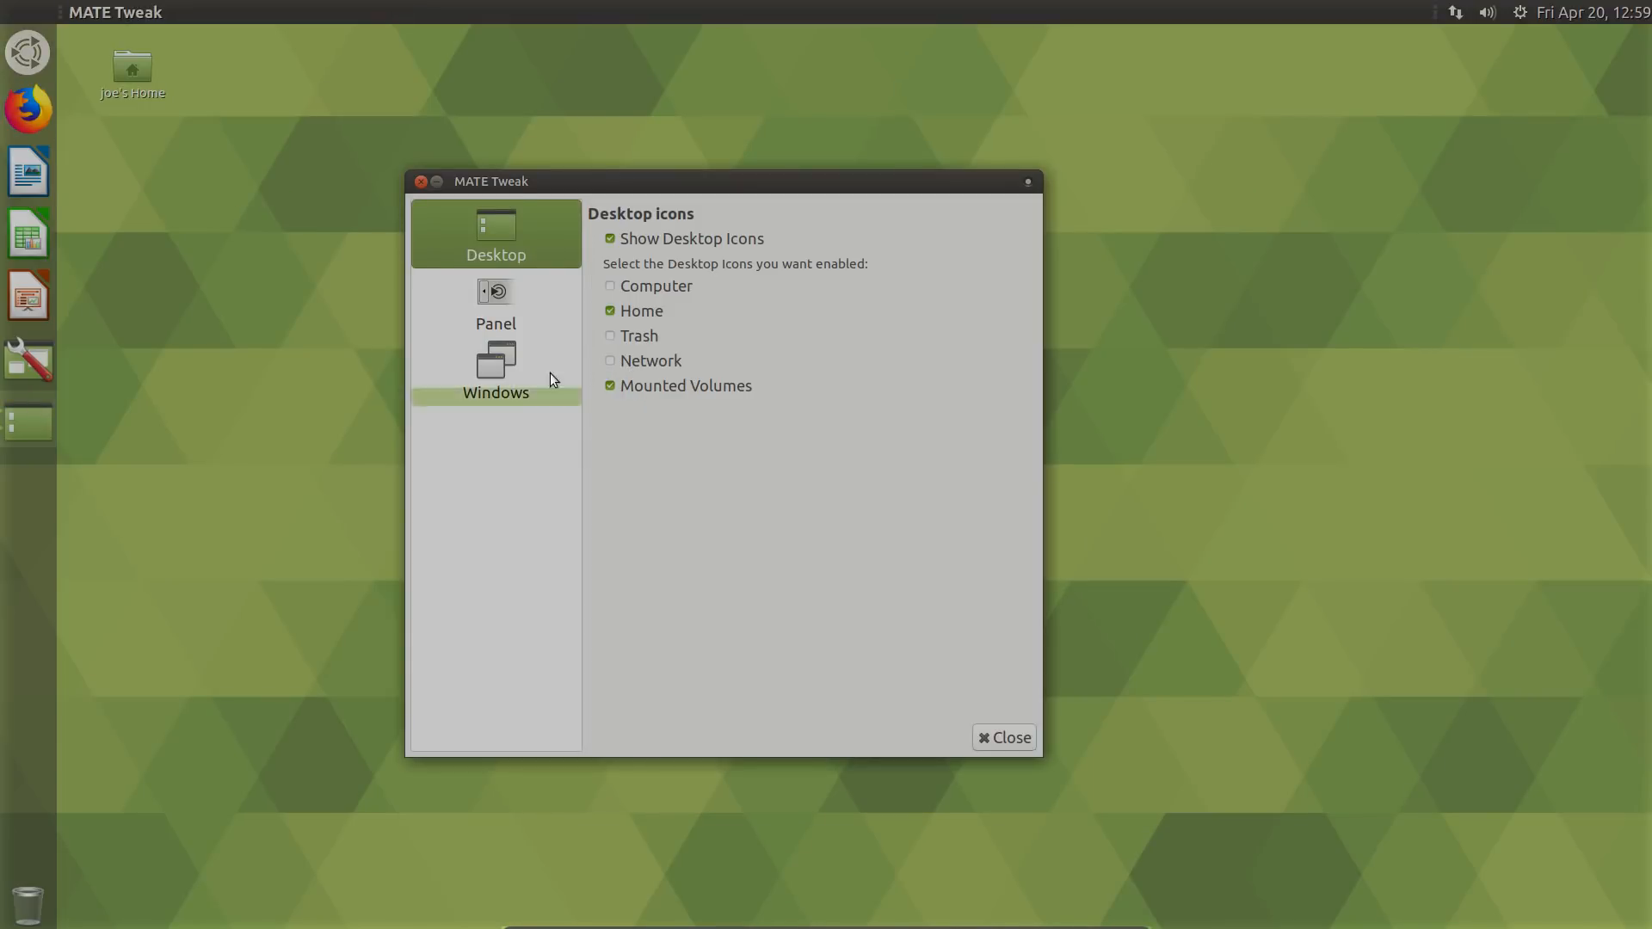
- Change the panel layout to Traditional in the Panel settings and accept the replacement of the current configuration
click(564, 302)
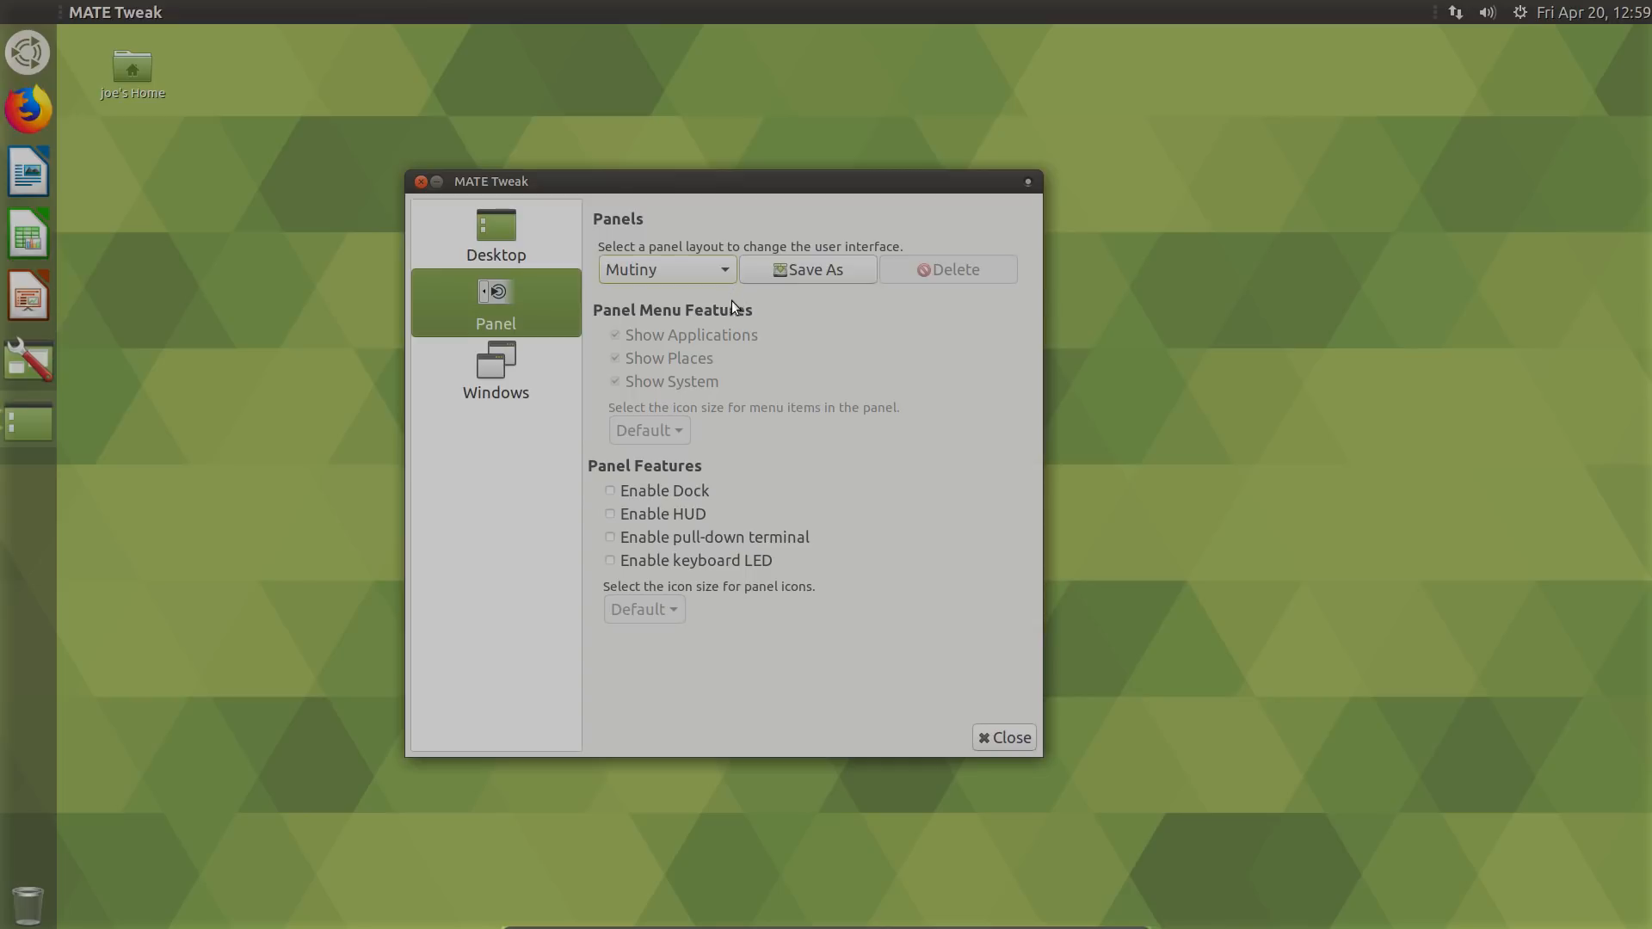
click(725, 274)
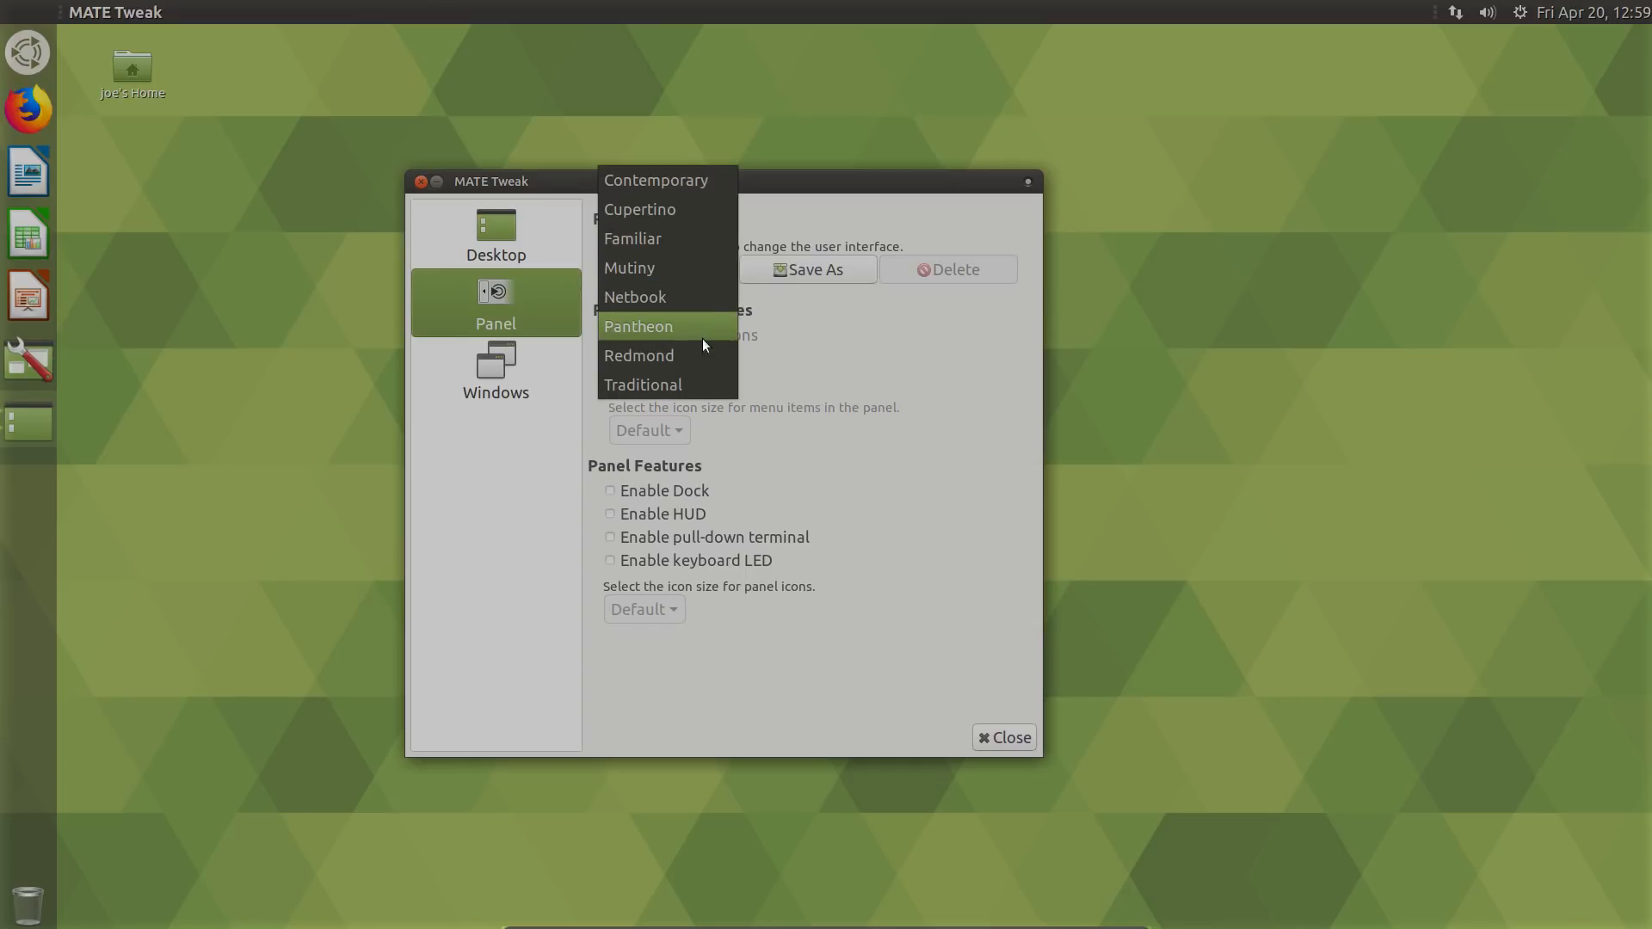
click(685, 384)
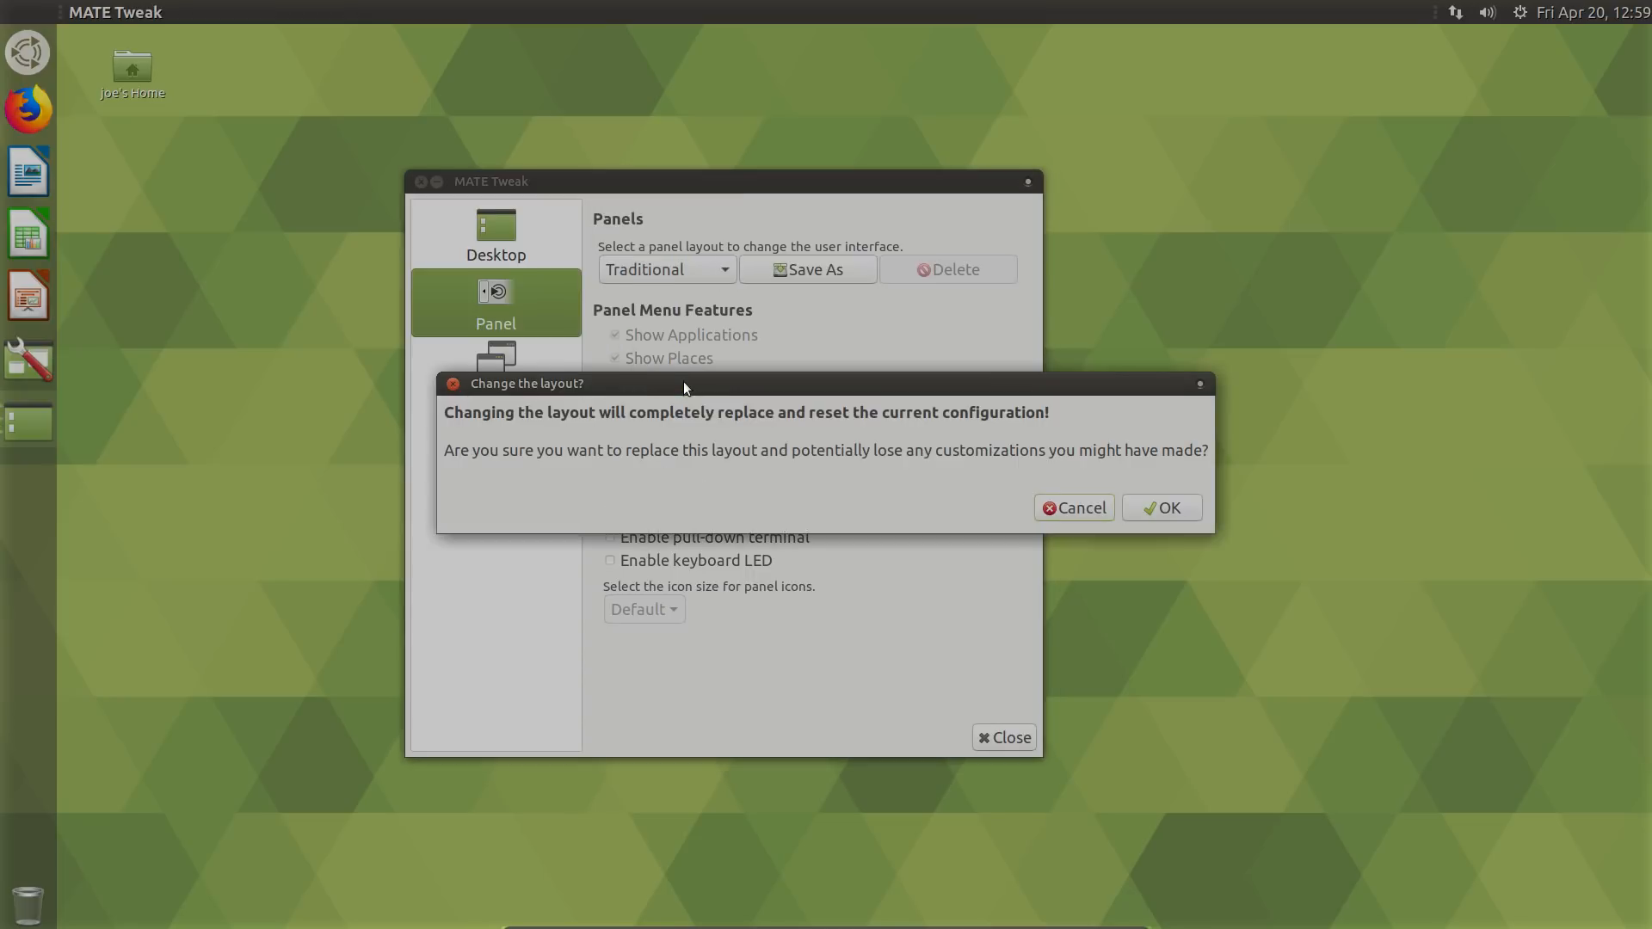
click(1146, 508)
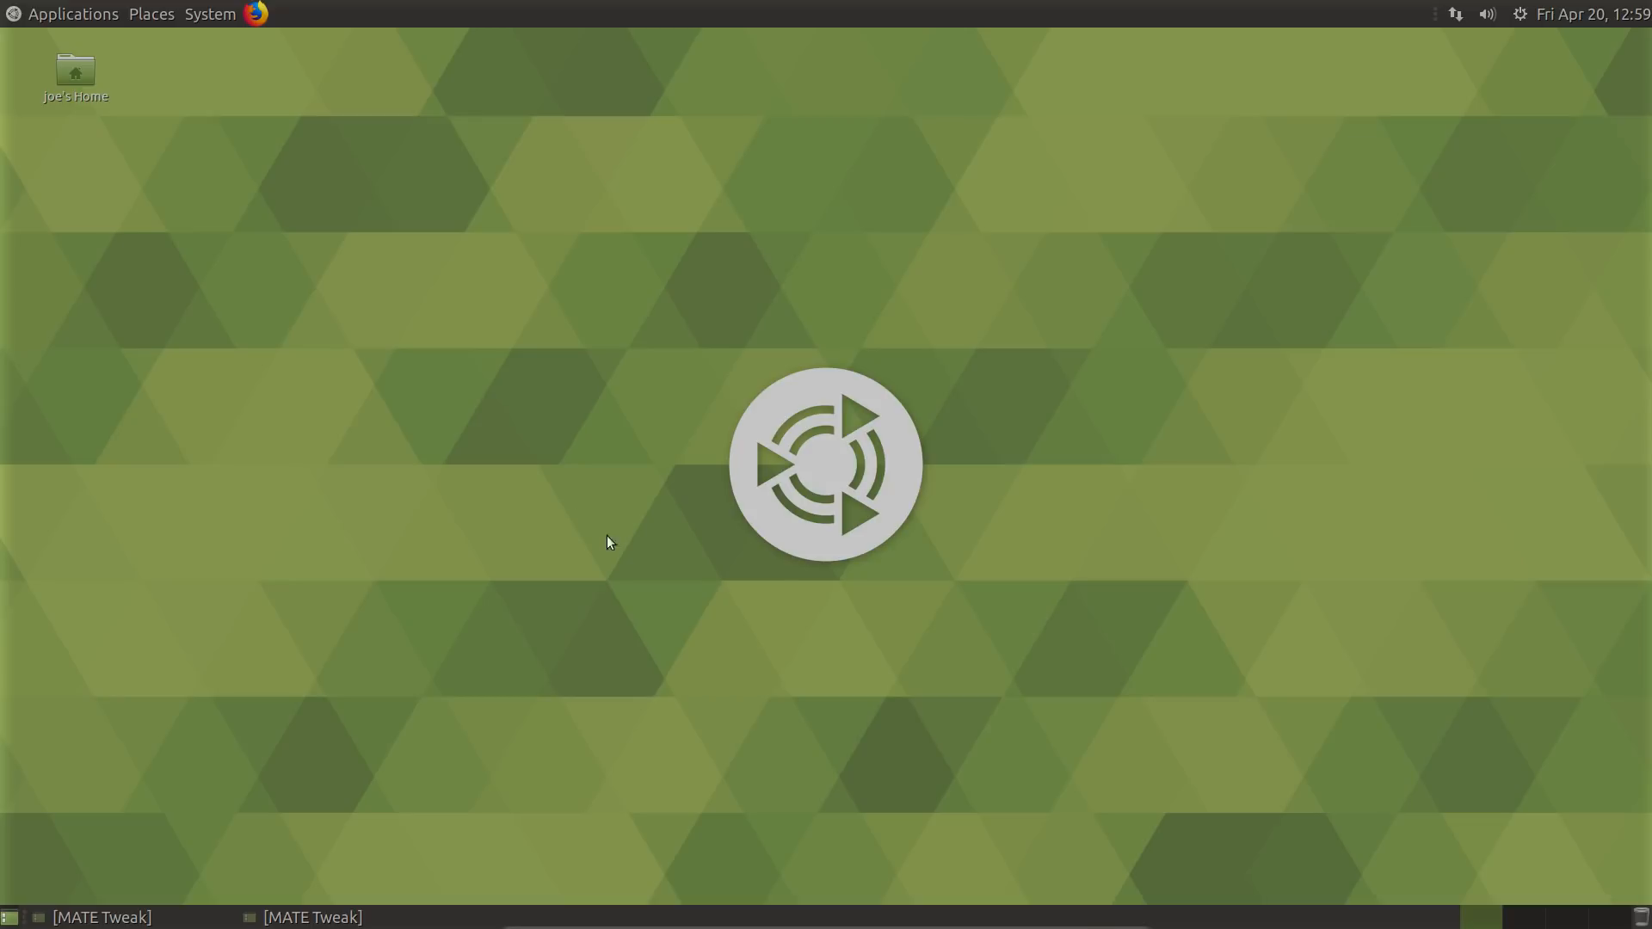
- Change the desktop background to the starry night sky over a dark mountain and lake, and close Appearance Preferences
right_click(818, 220)
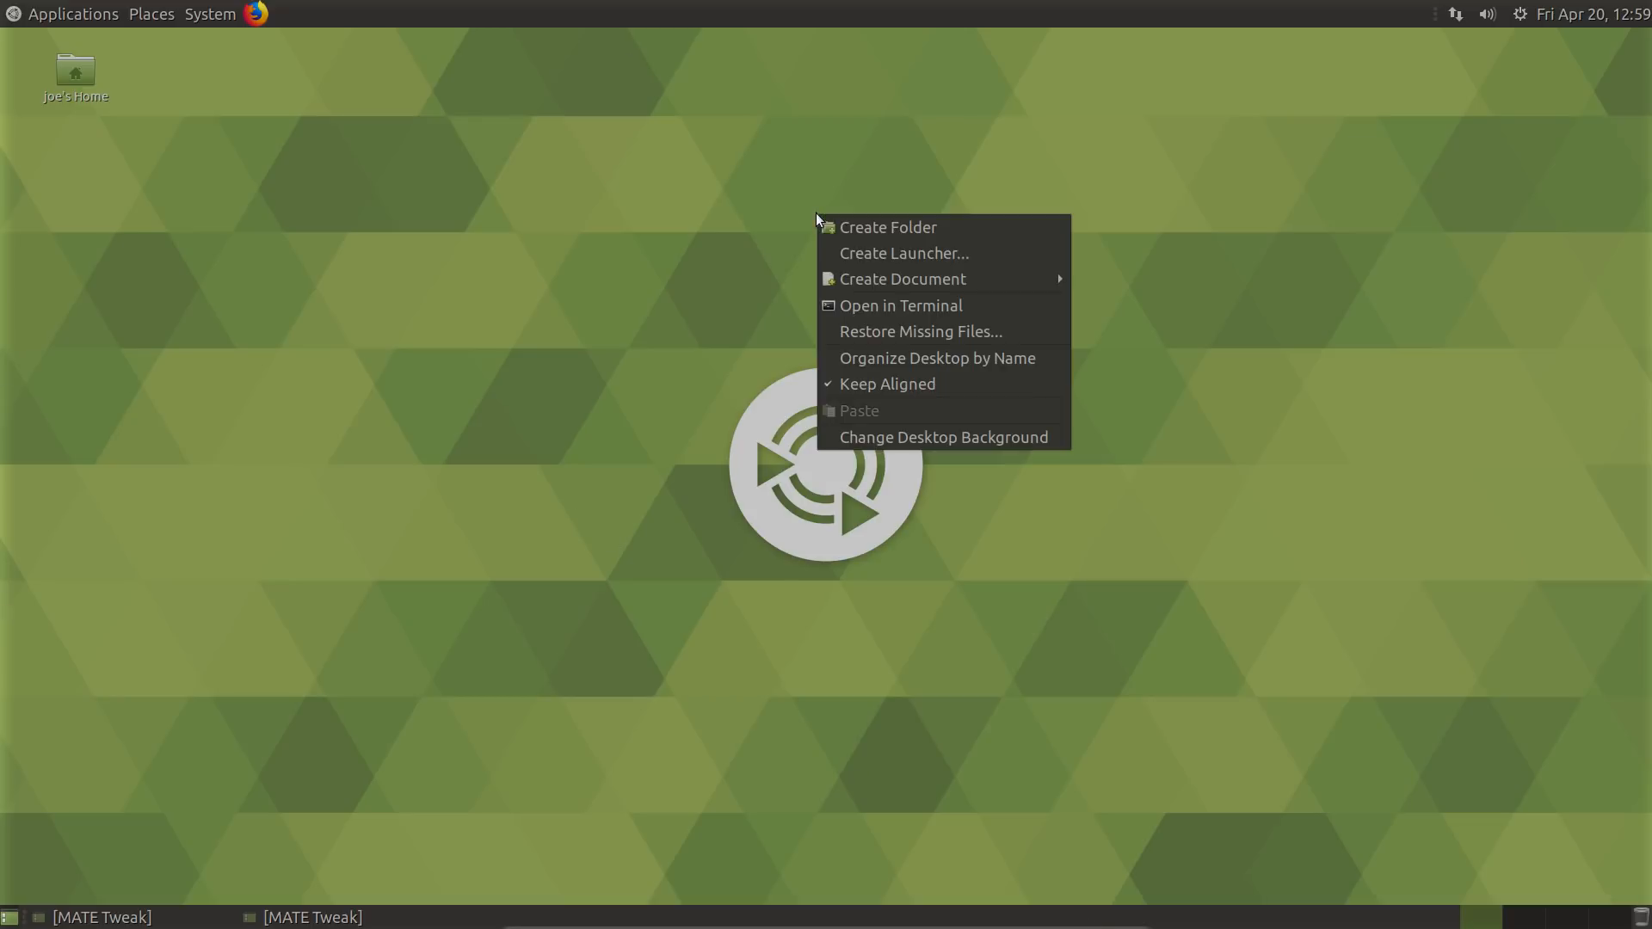
click(974, 437)
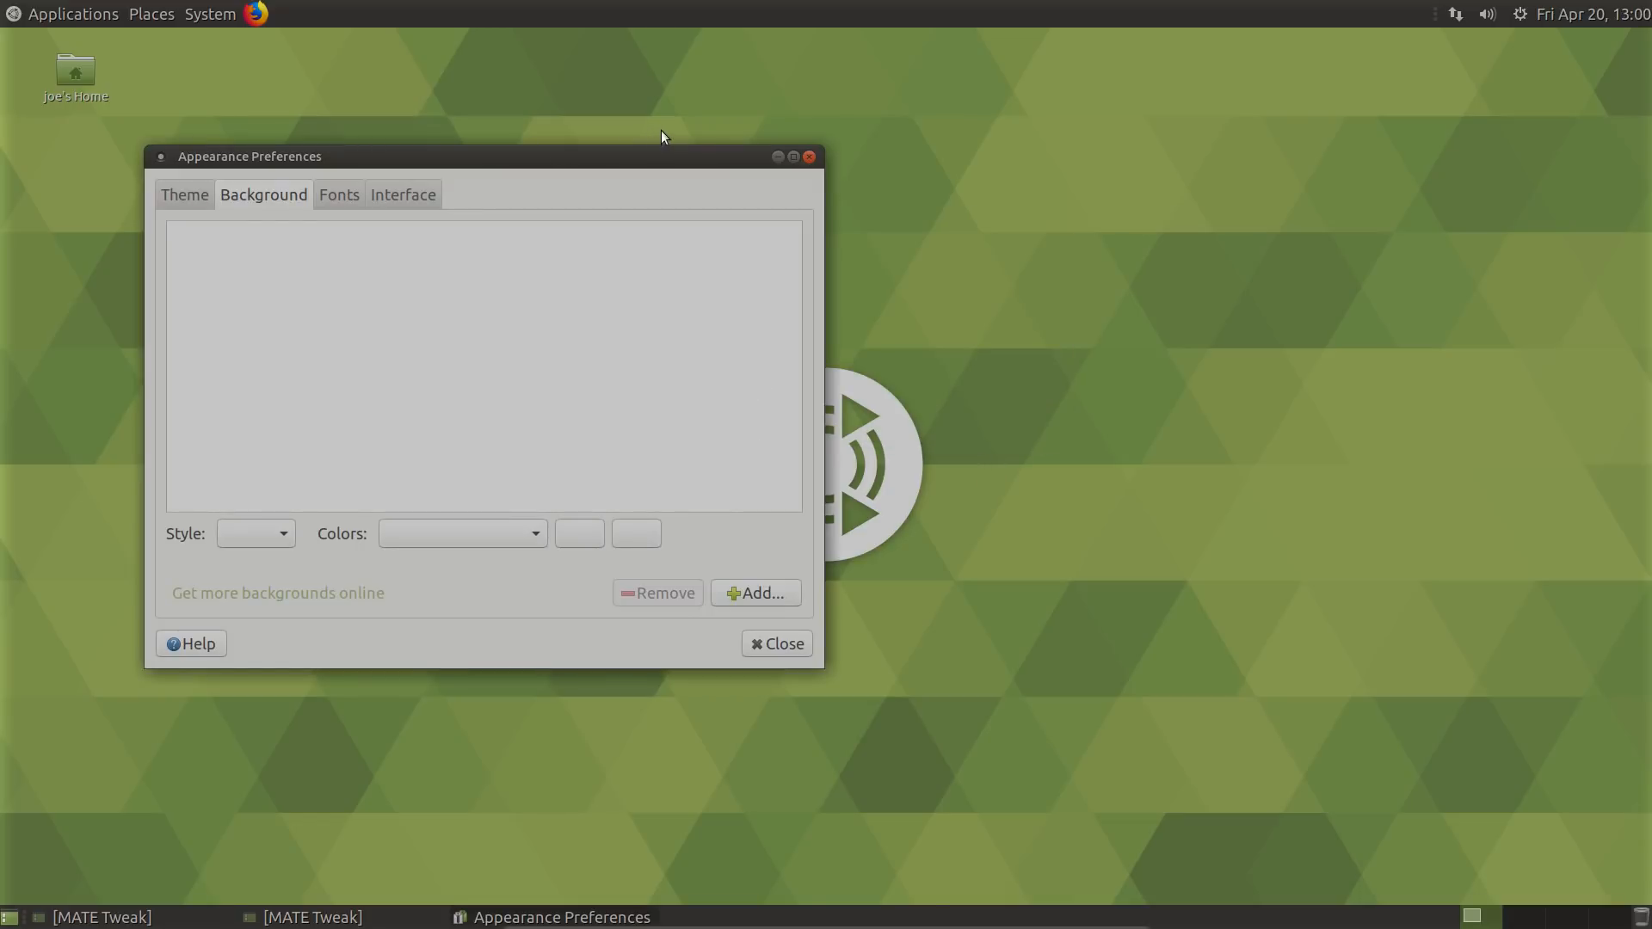
drag(658, 161, 1003, 197)
scroll(807, 364, down, 2)
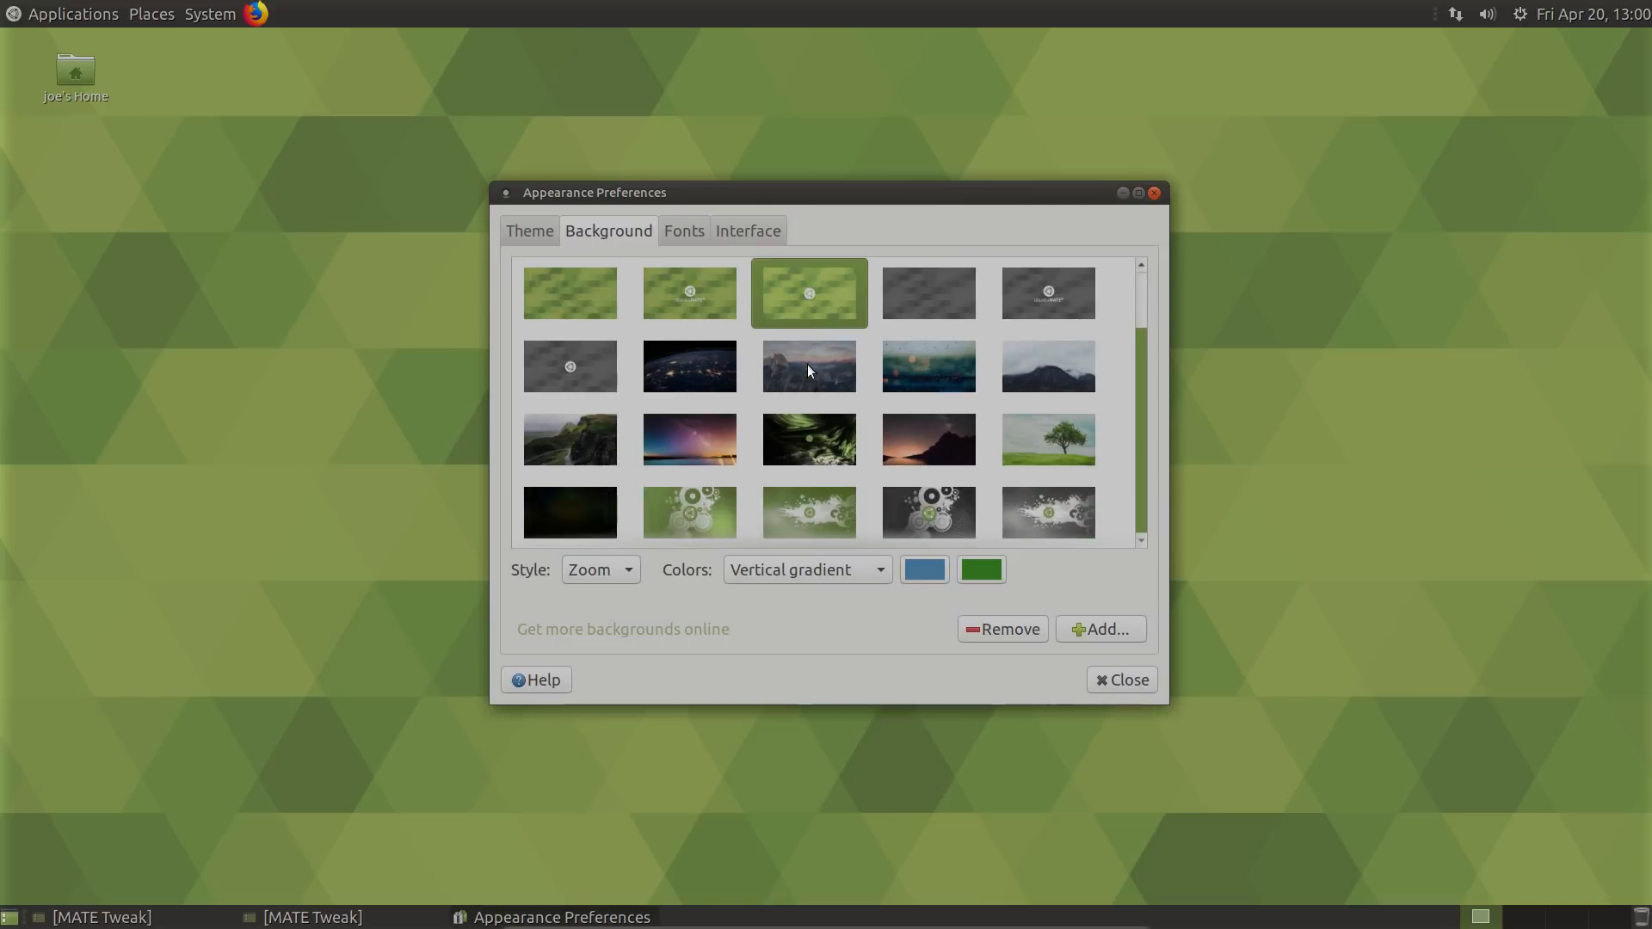
click(921, 439)
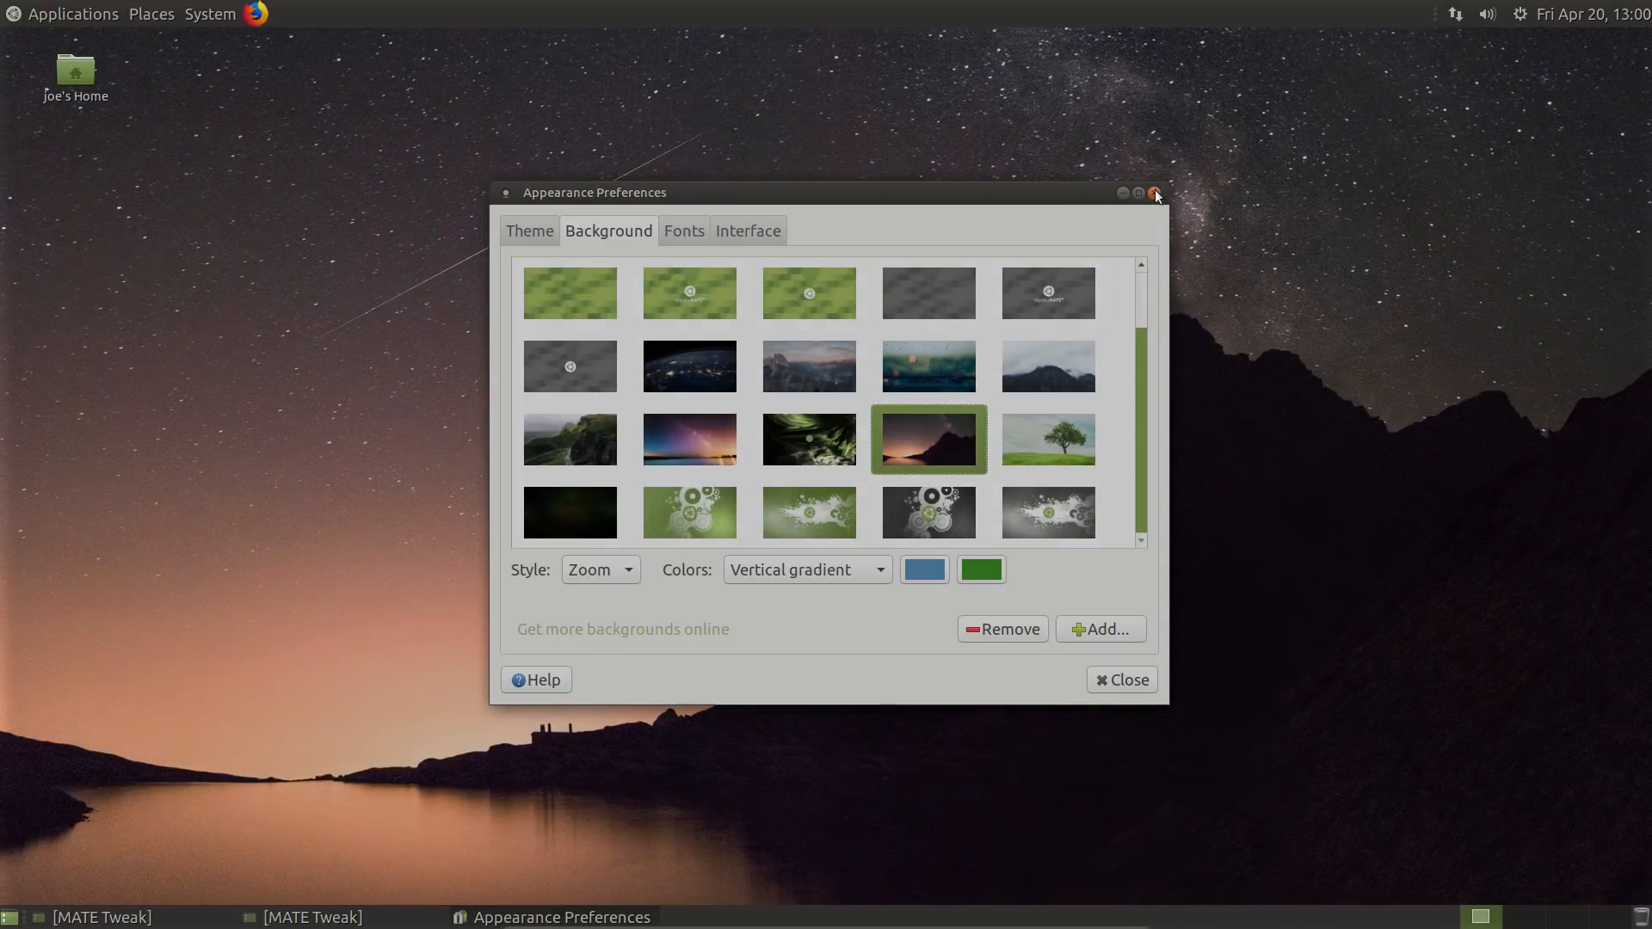
click(1154, 192)
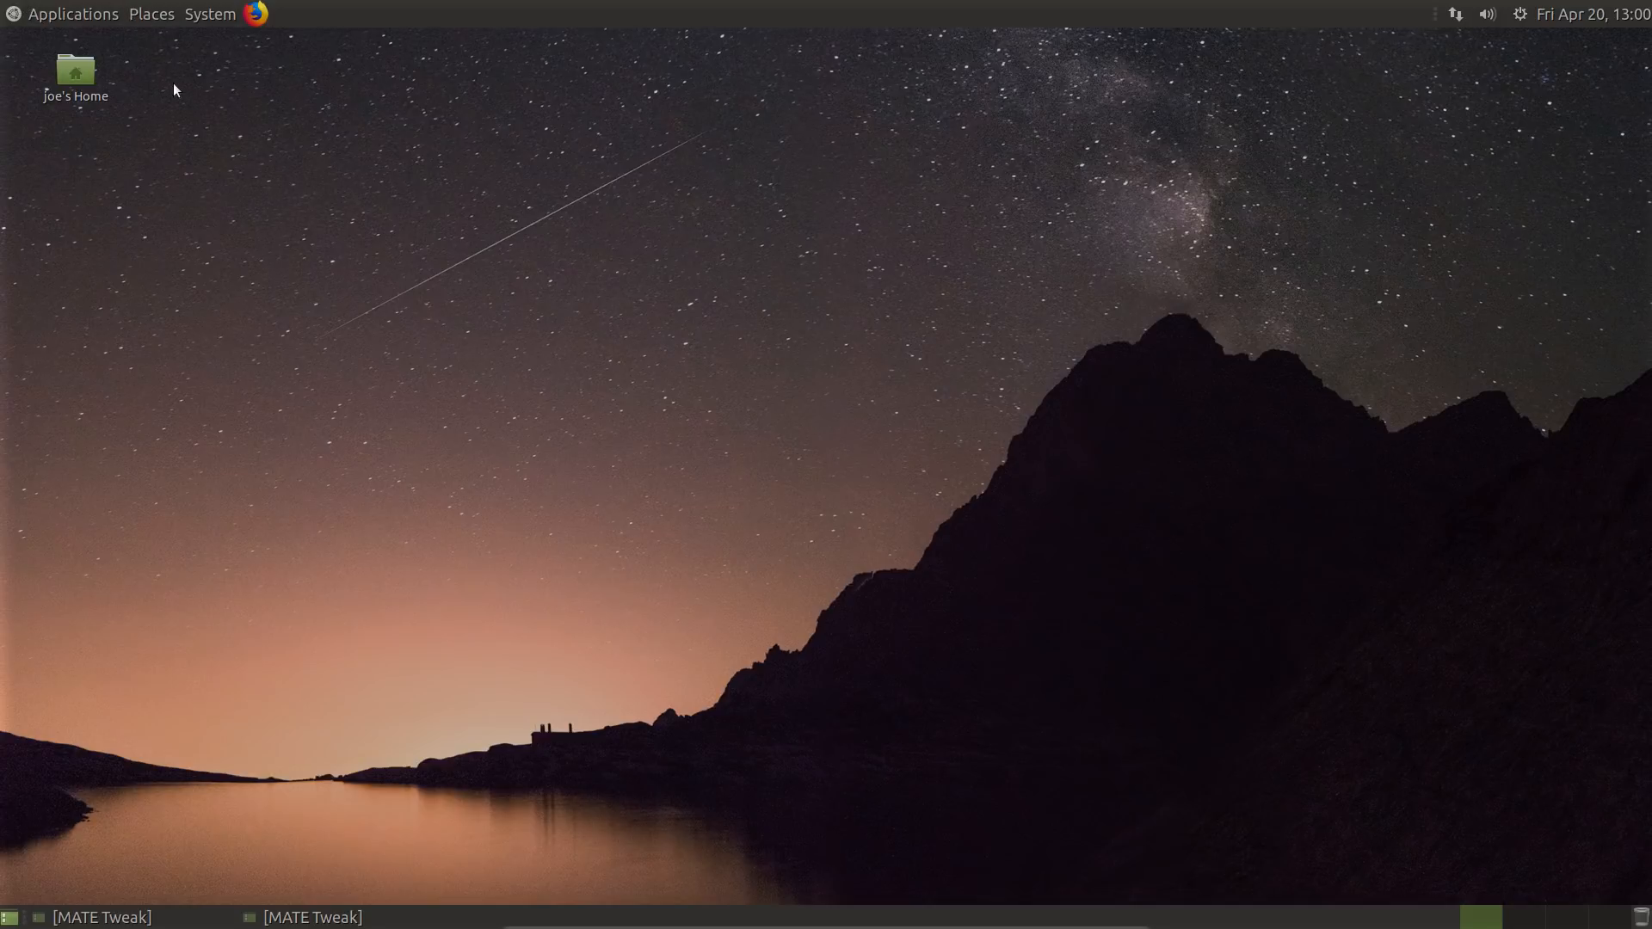
- Open MATE Tweak, switch the panel layout to Redmond with the configuration replacement accepted, and view that layout's main menu
click(199, 17)
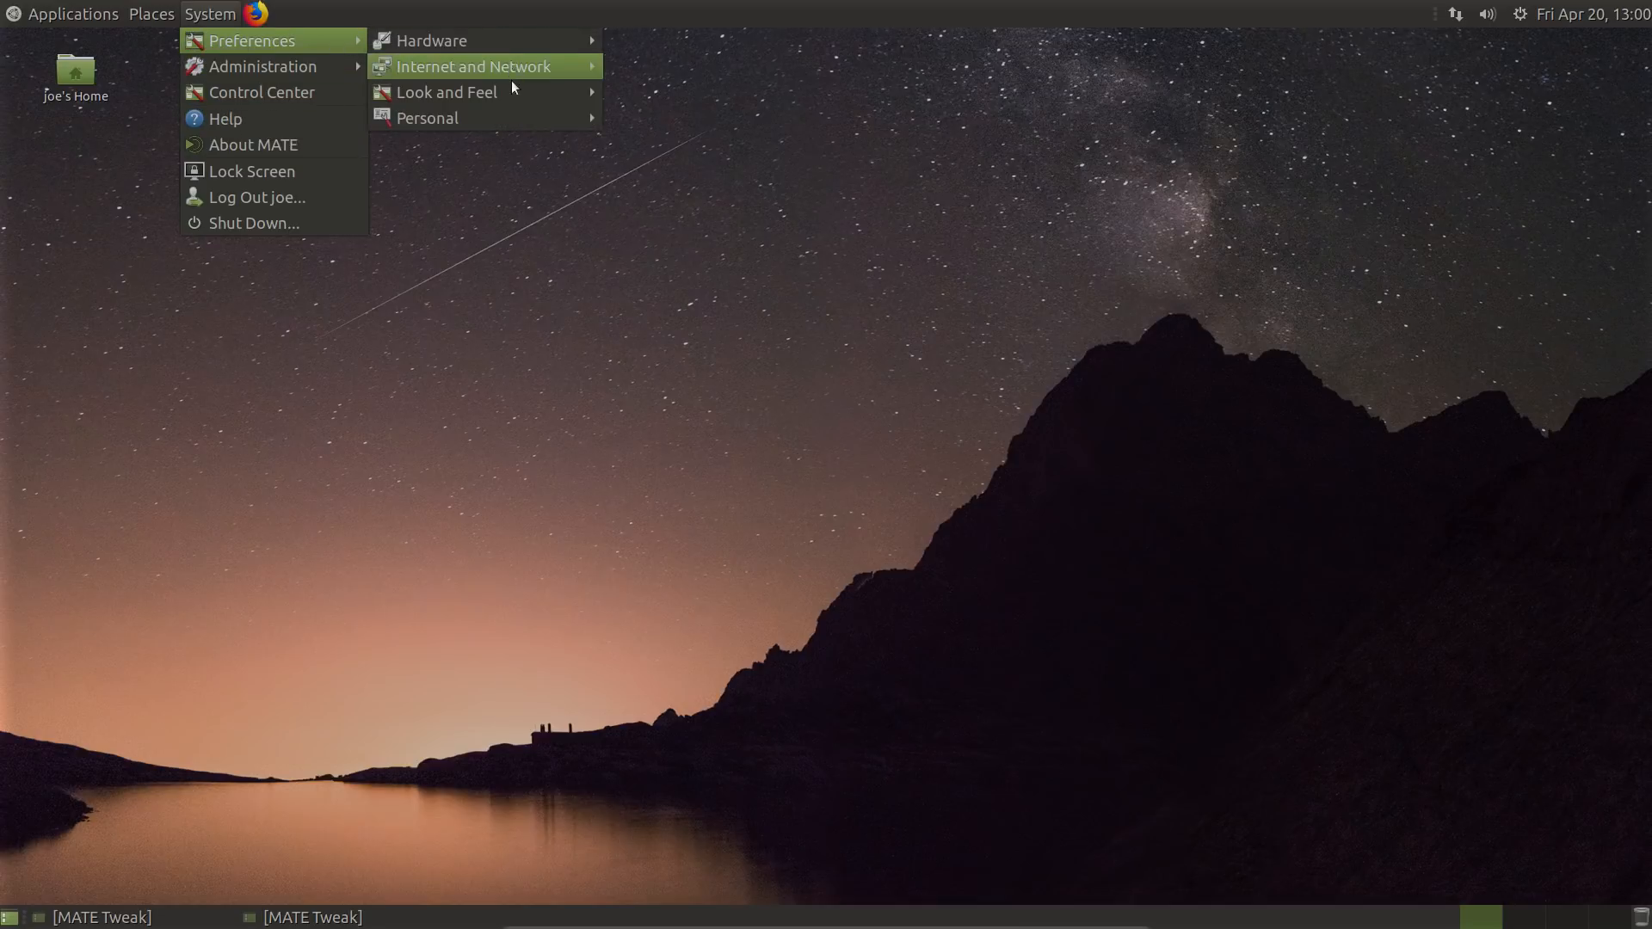
mouse_move(507, 90)
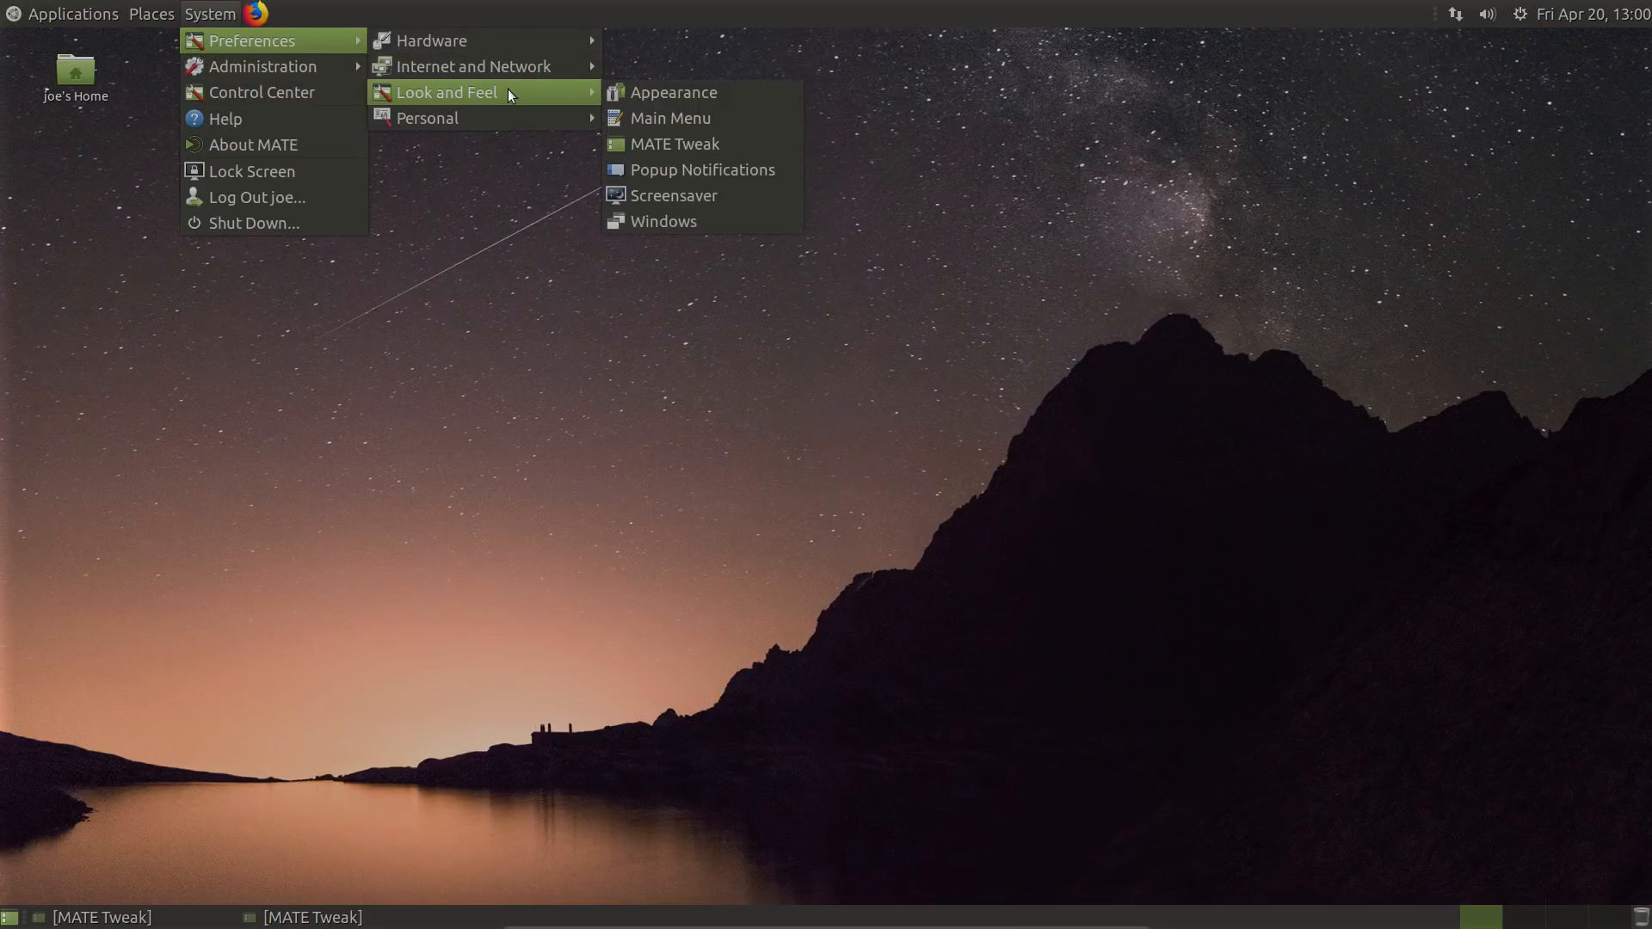
click(755, 146)
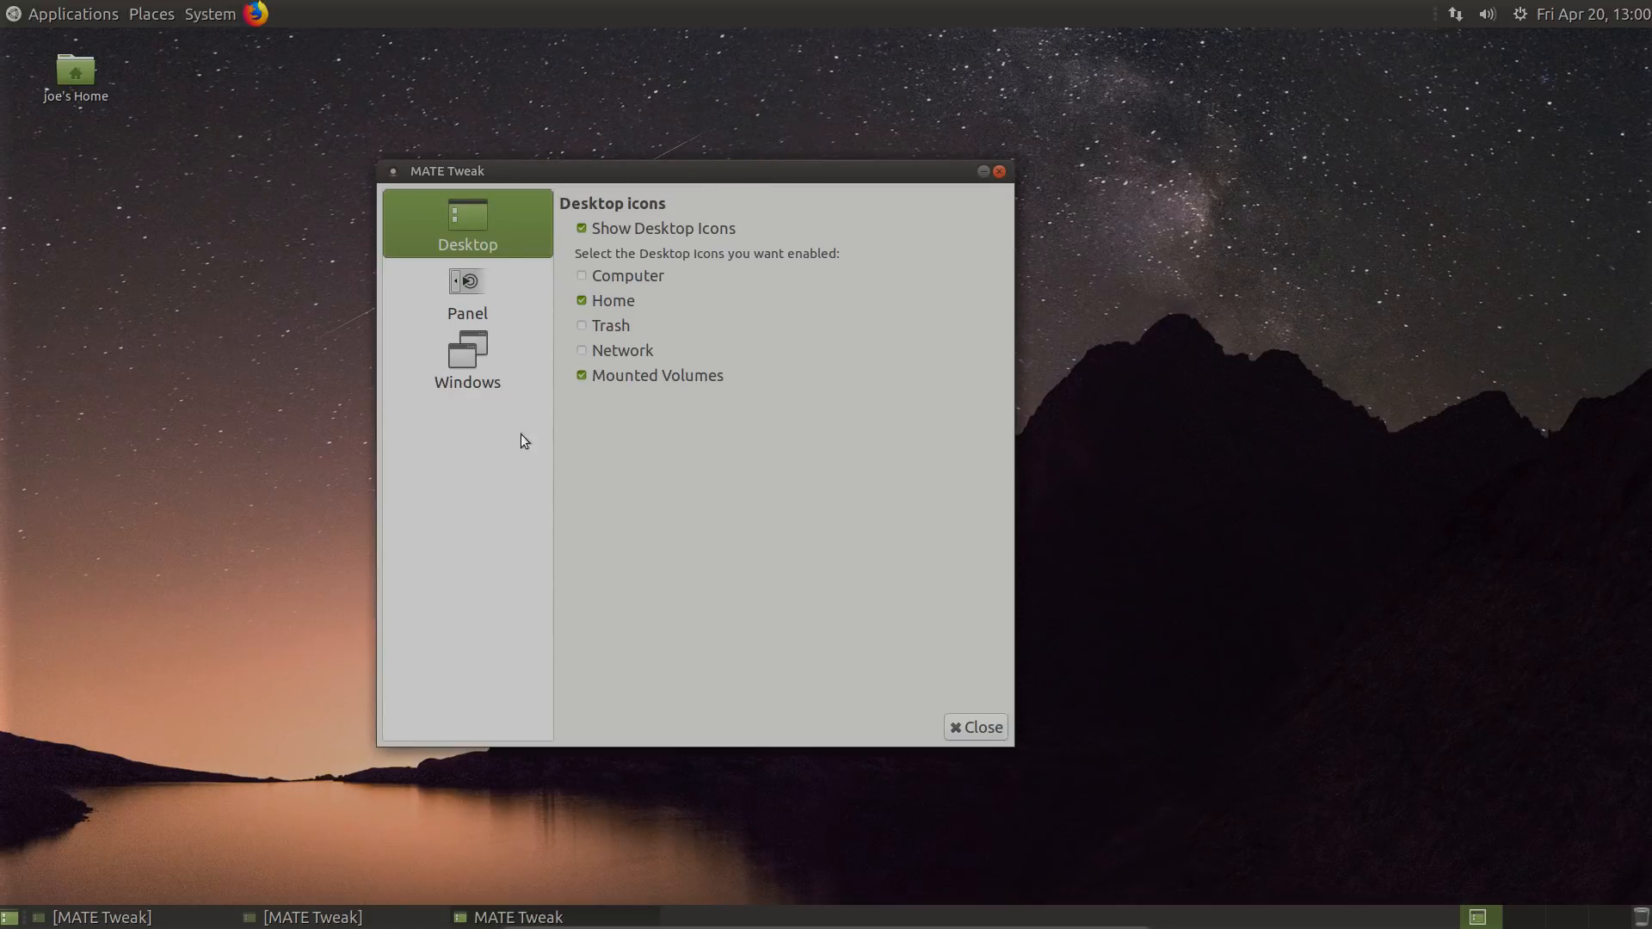
click(518, 290)
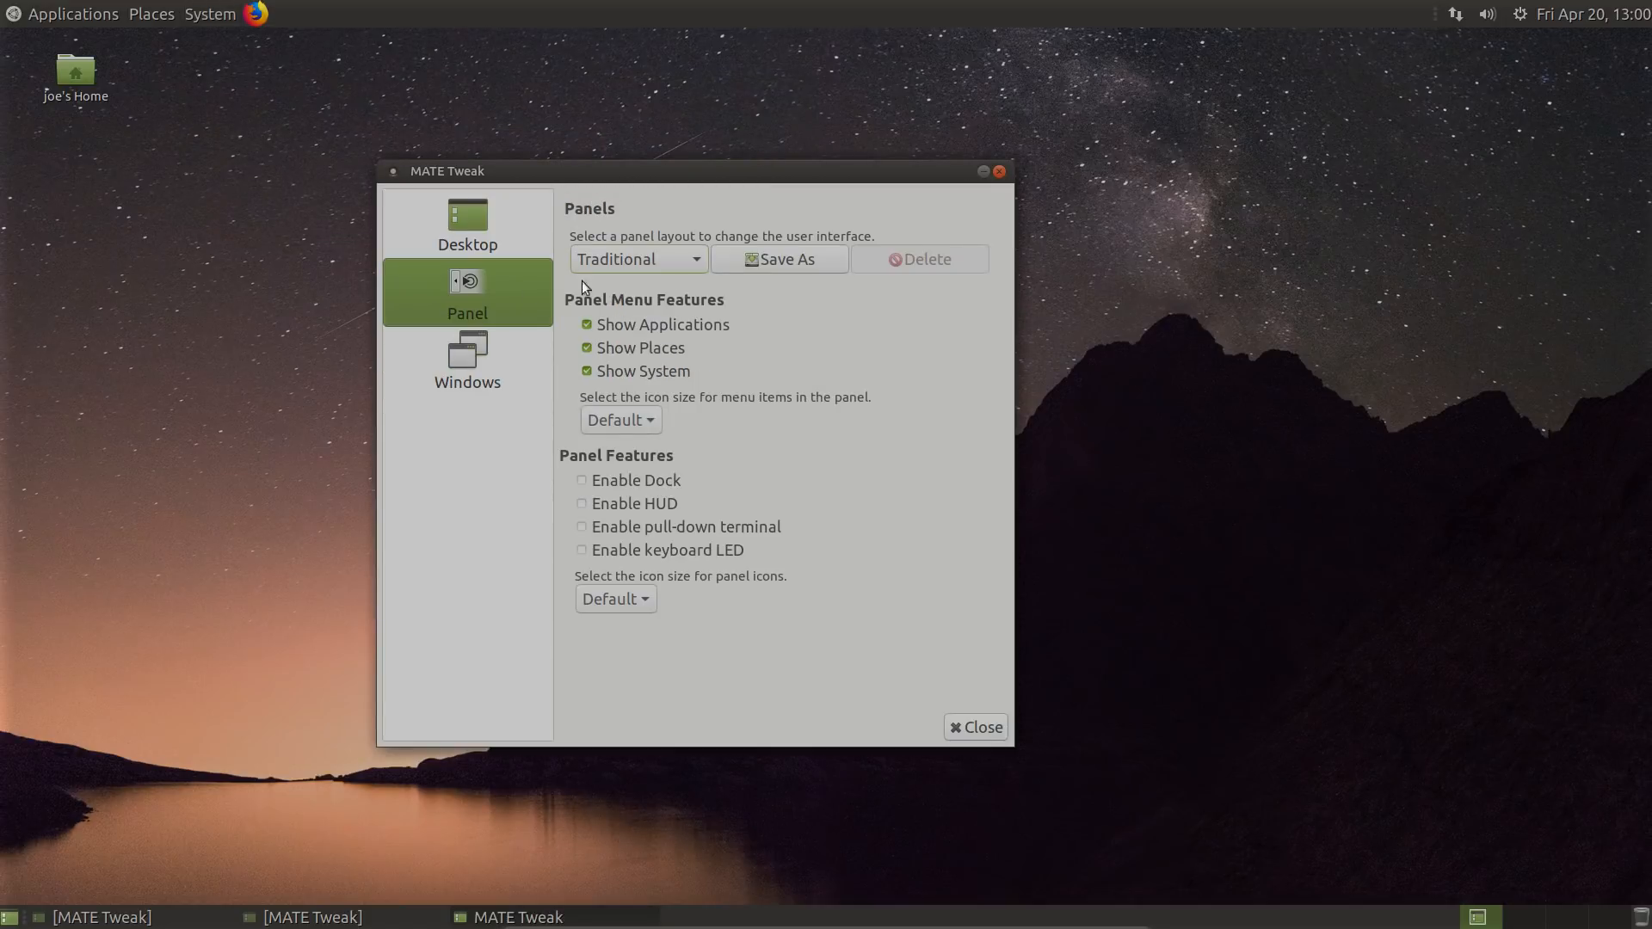
click(700, 265)
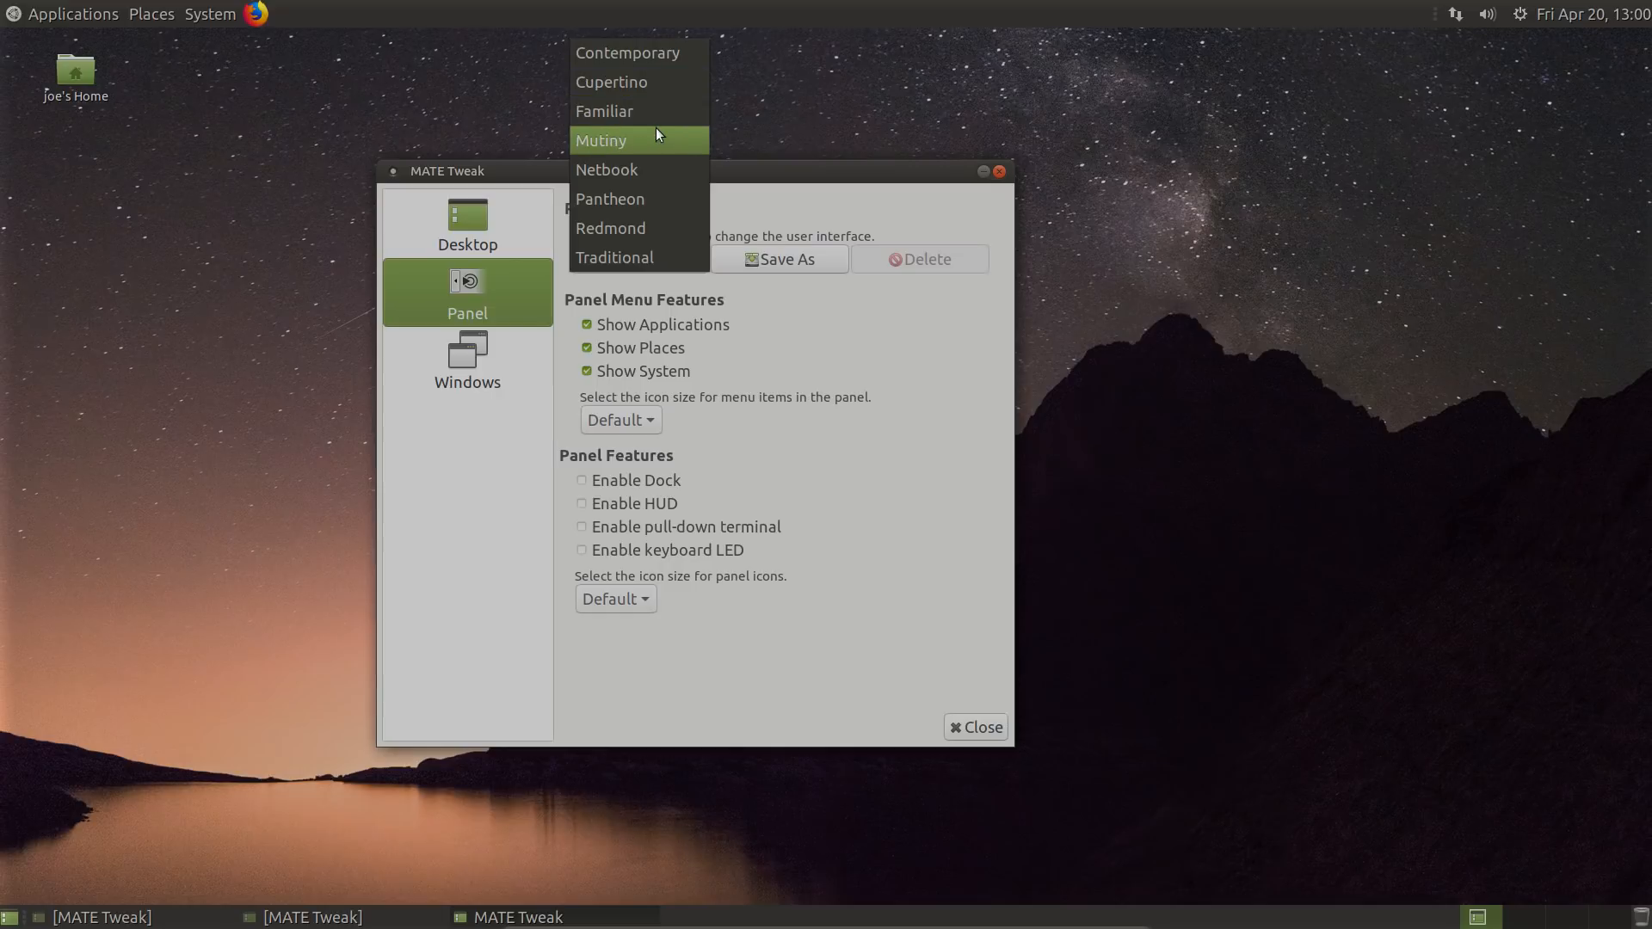
click(628, 229)
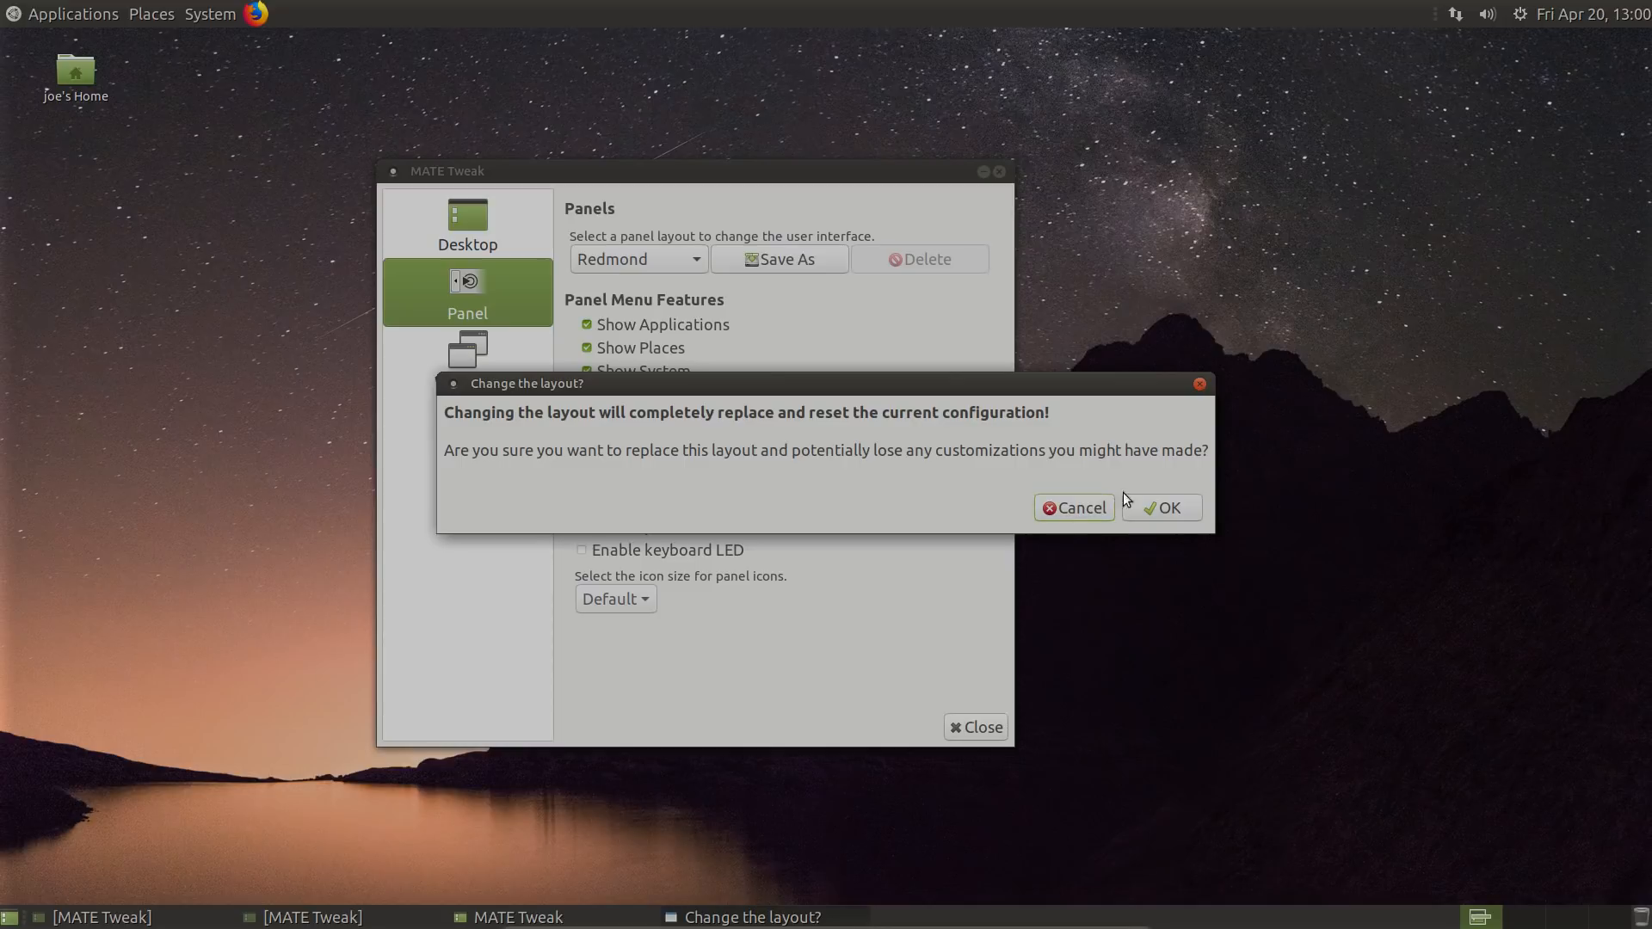
click(1158, 510)
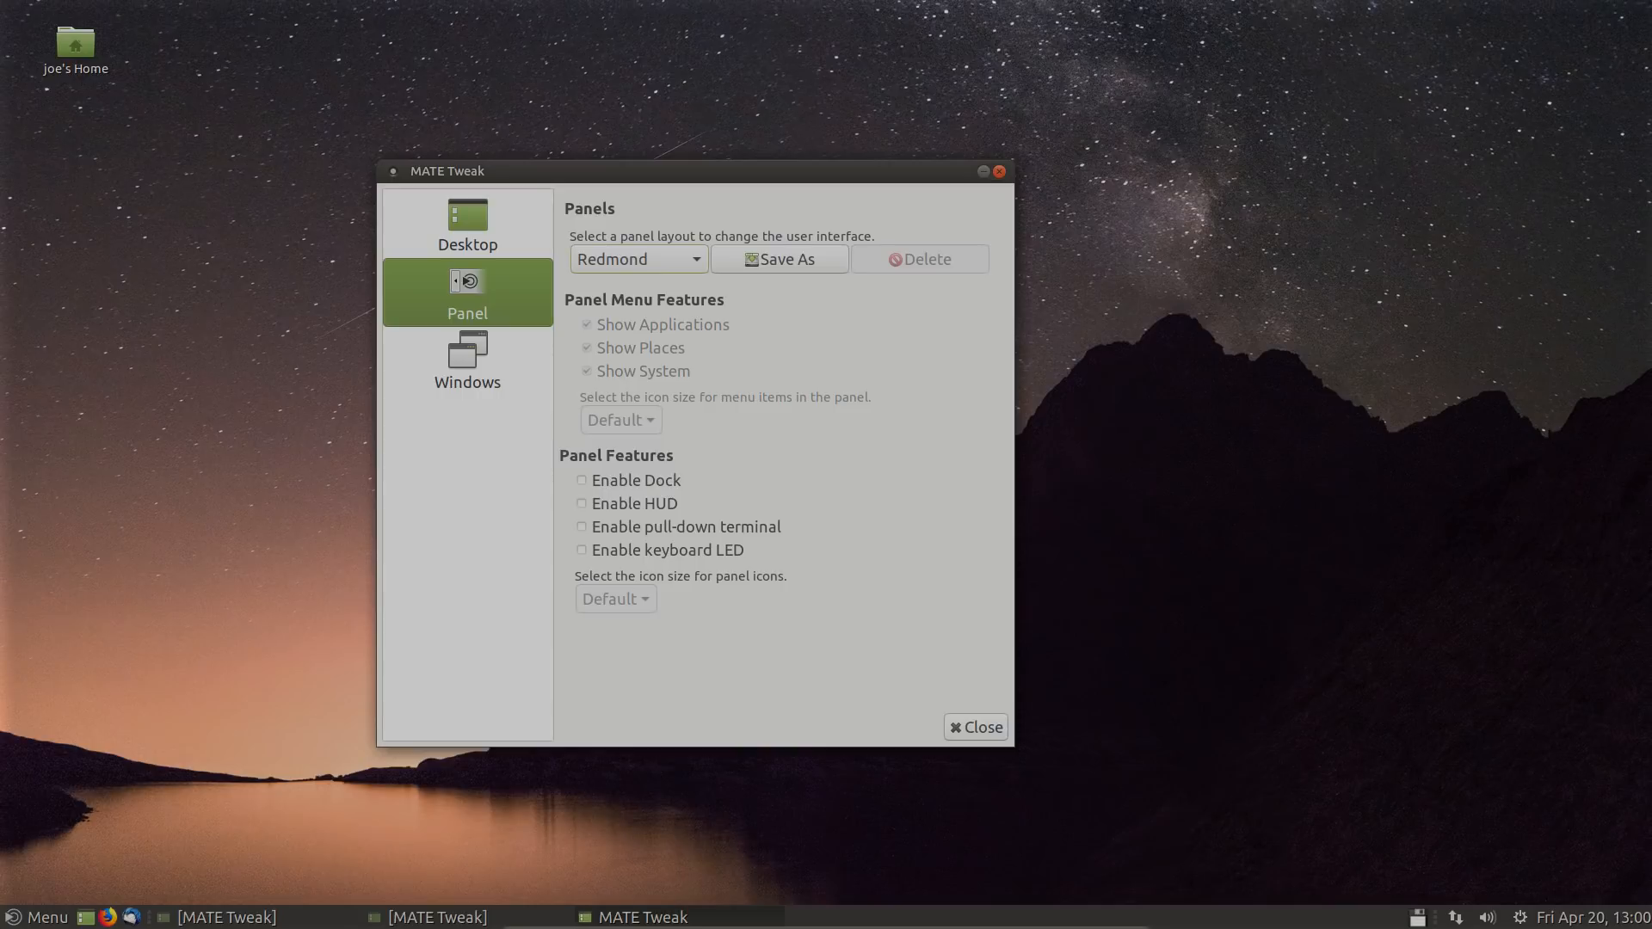
key(super)
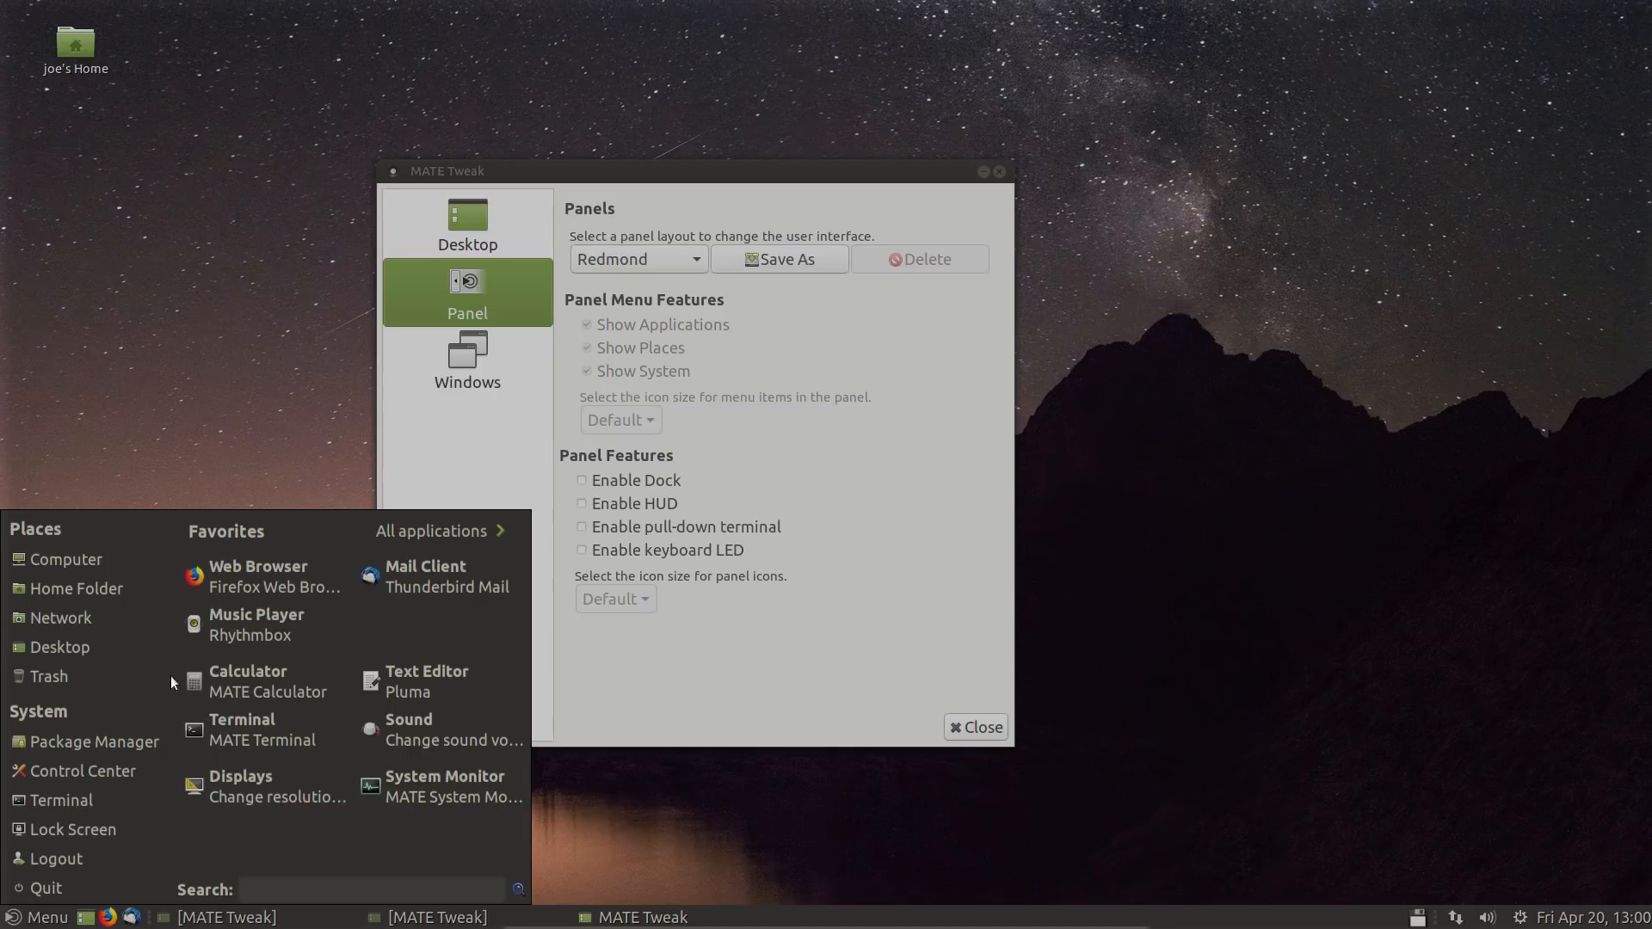
click(203, 299)
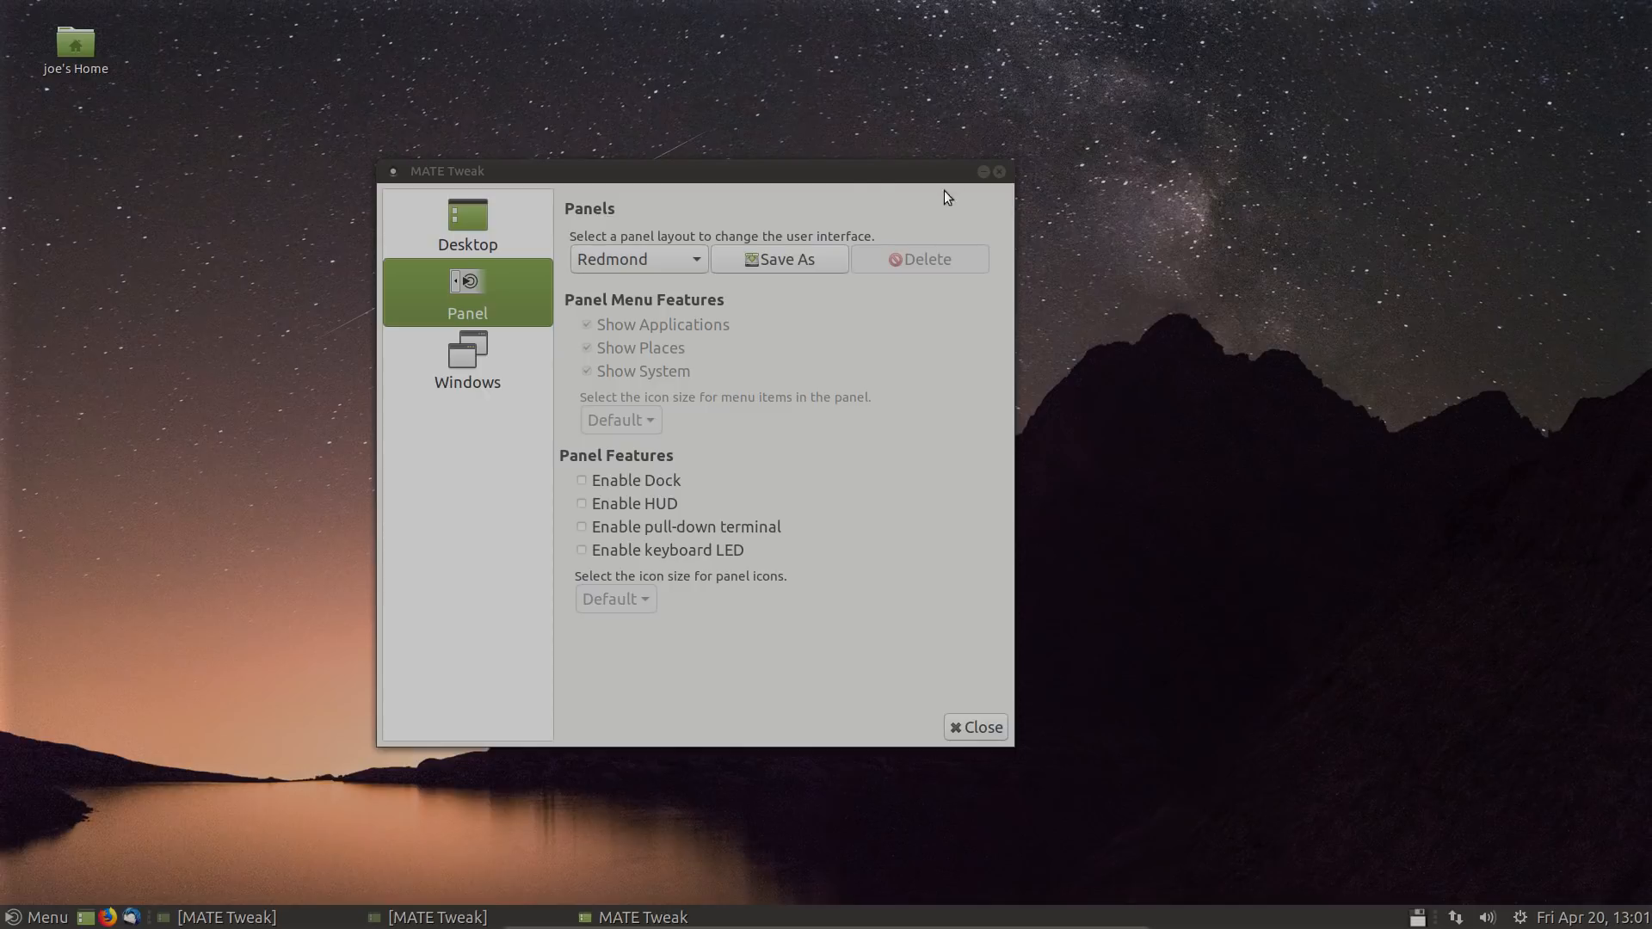
- Change the panel layout to Contemporary and accept the replacement of the current configuration
click(696, 258)
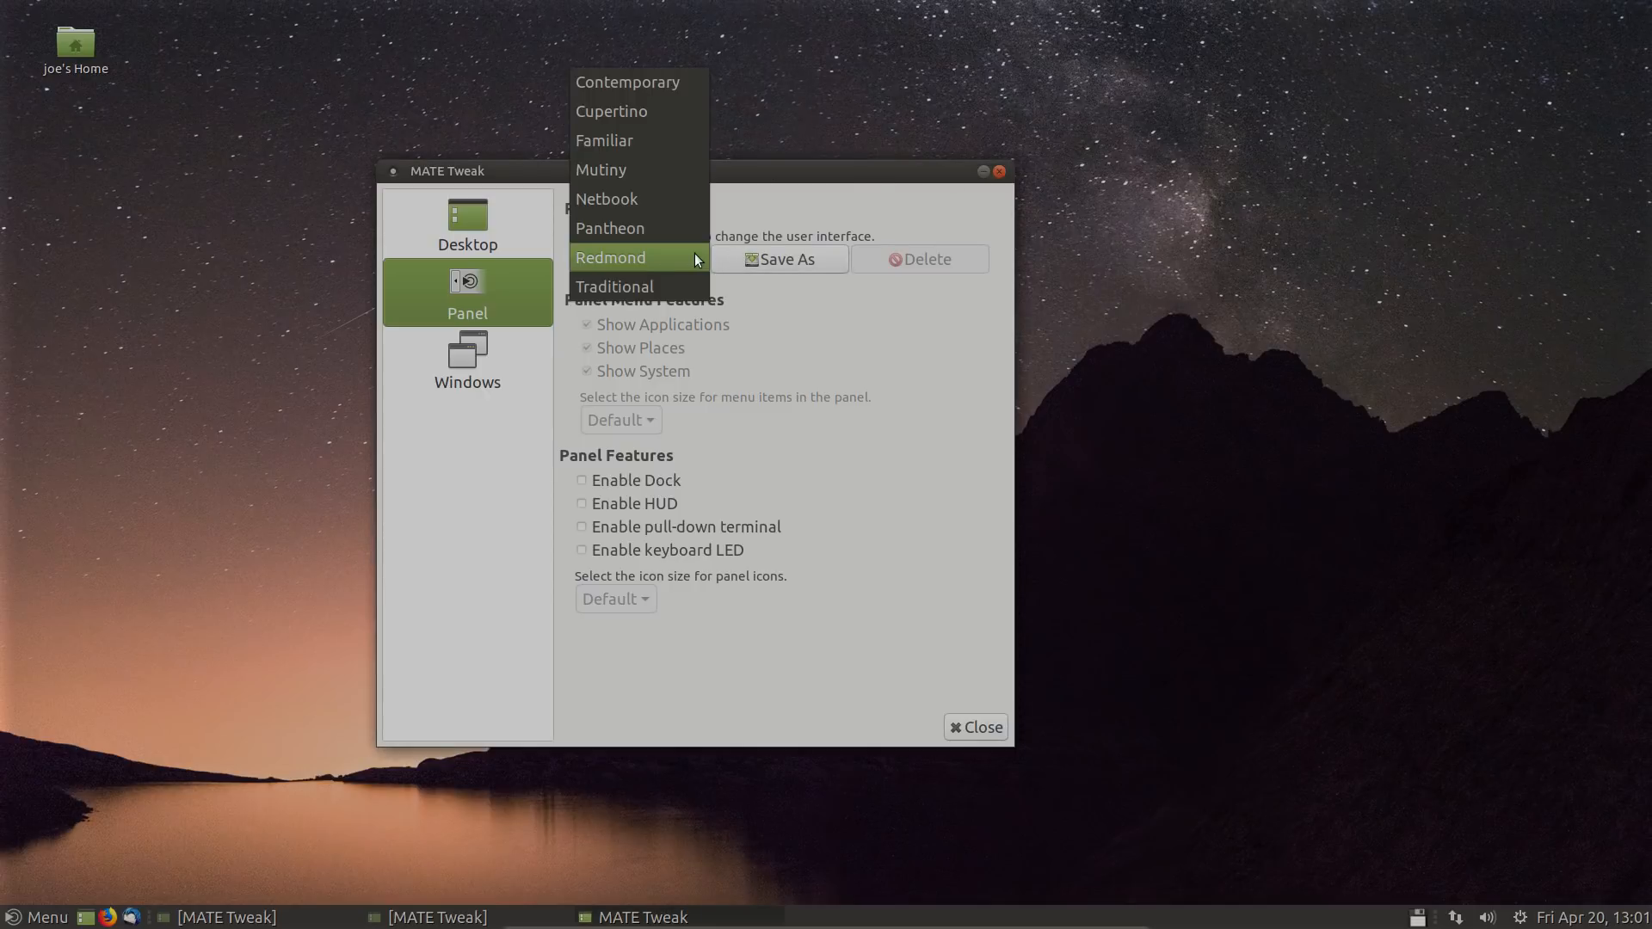
click(684, 80)
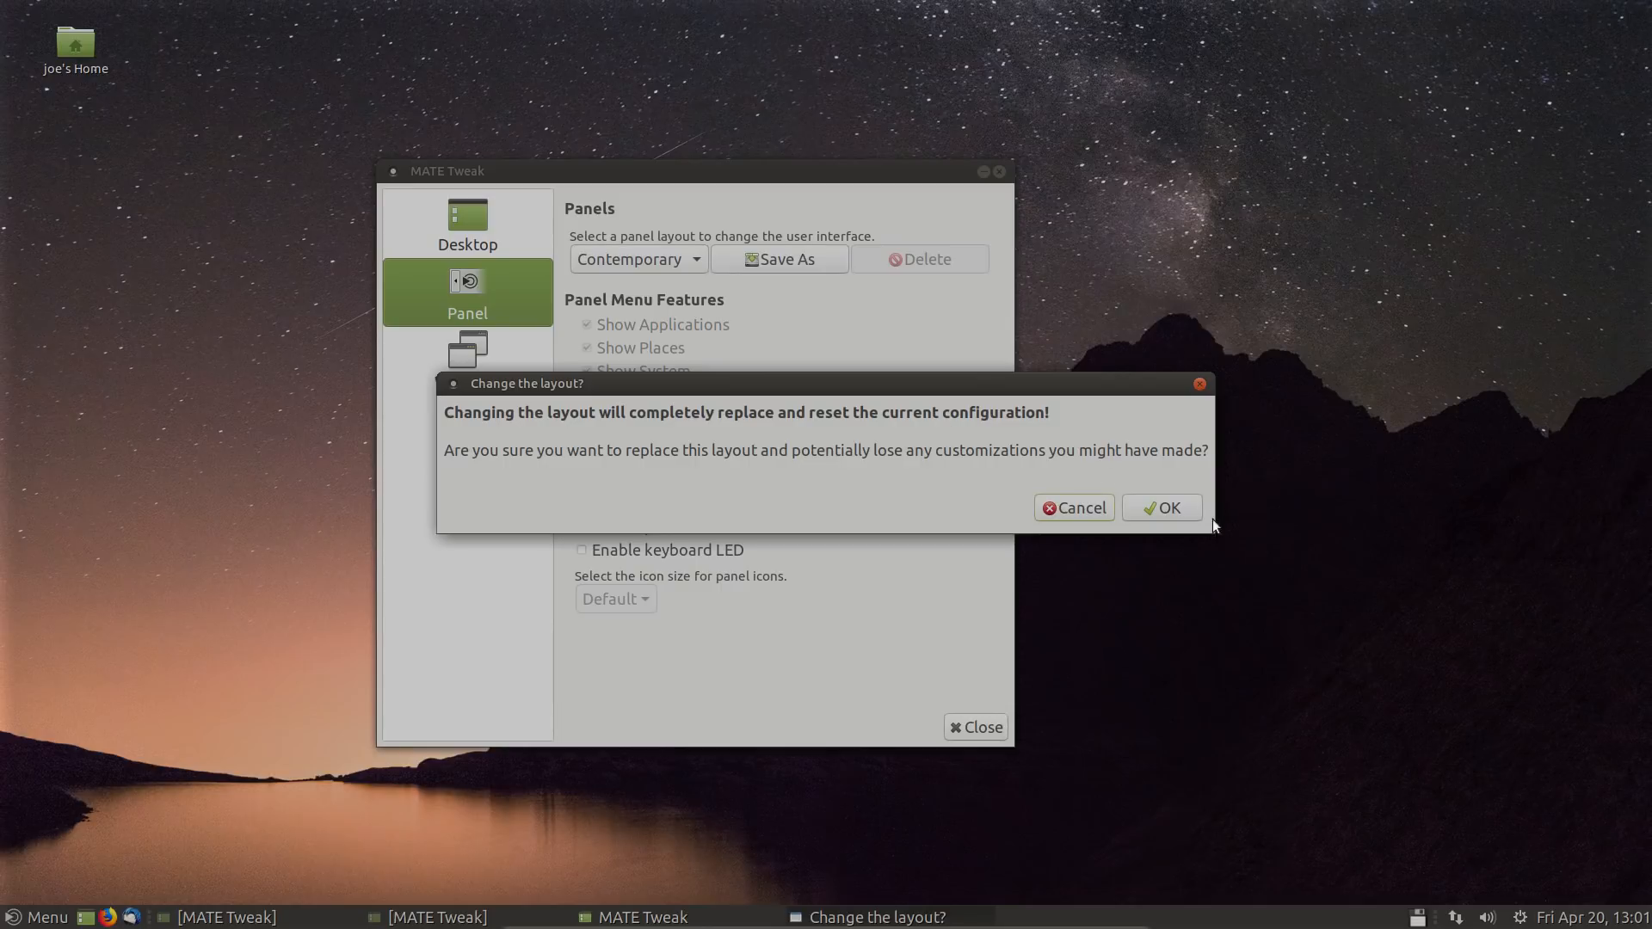
click(1169, 509)
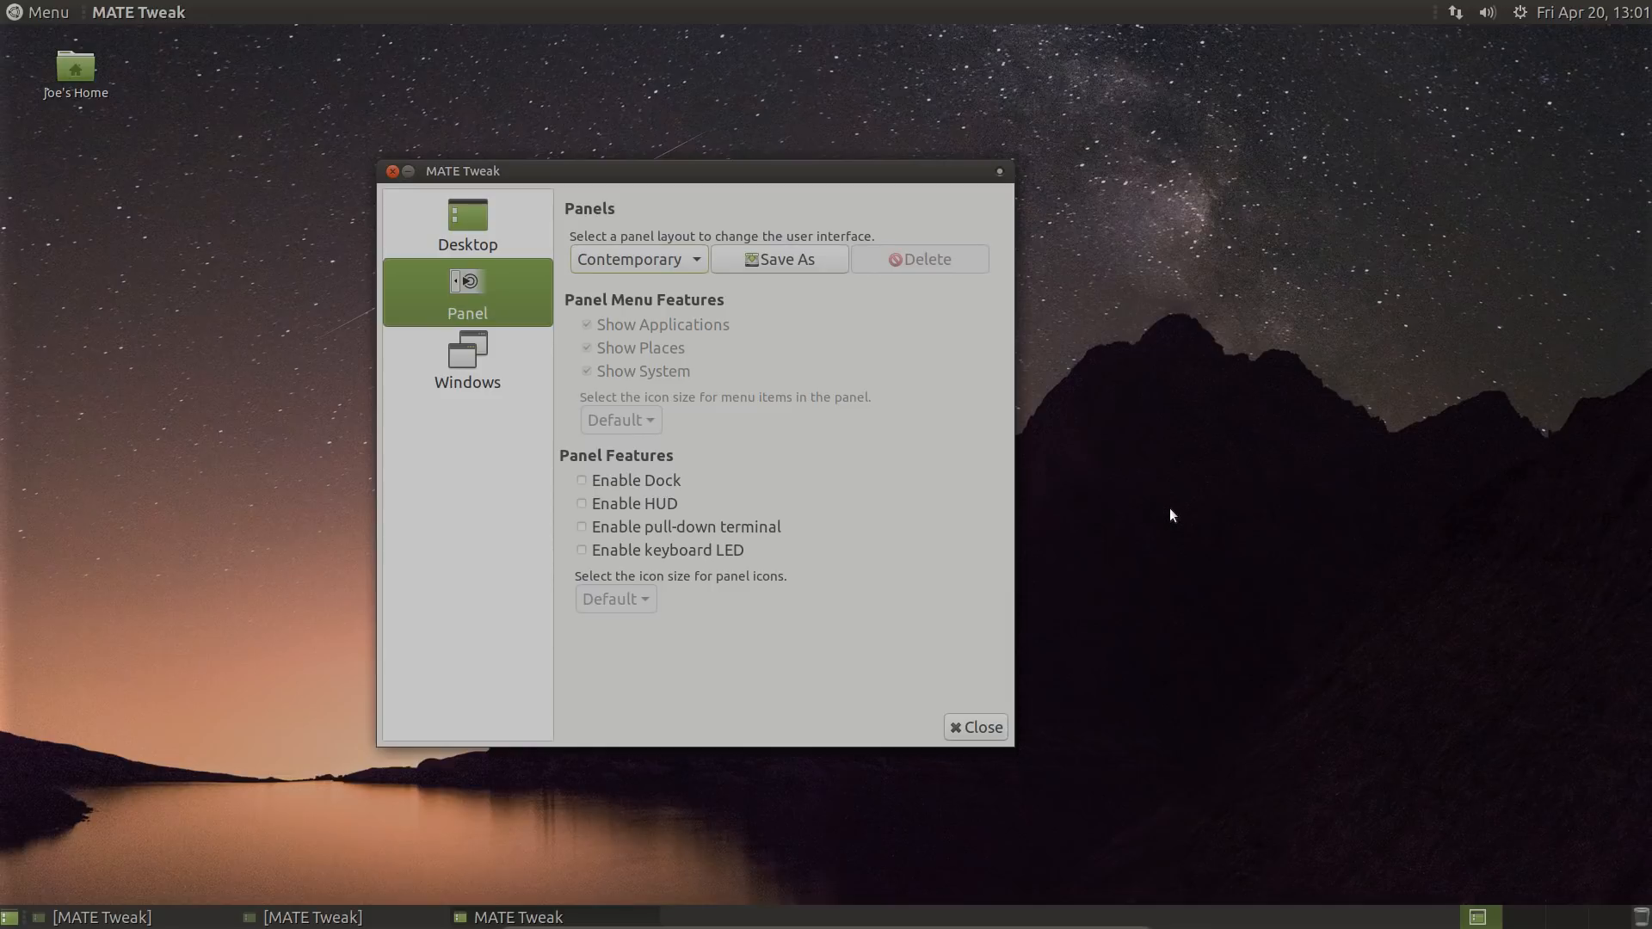
- Look through the Contemporary layout's application menu and the global menus for MATE Tweak and the desktop
click(56, 11)
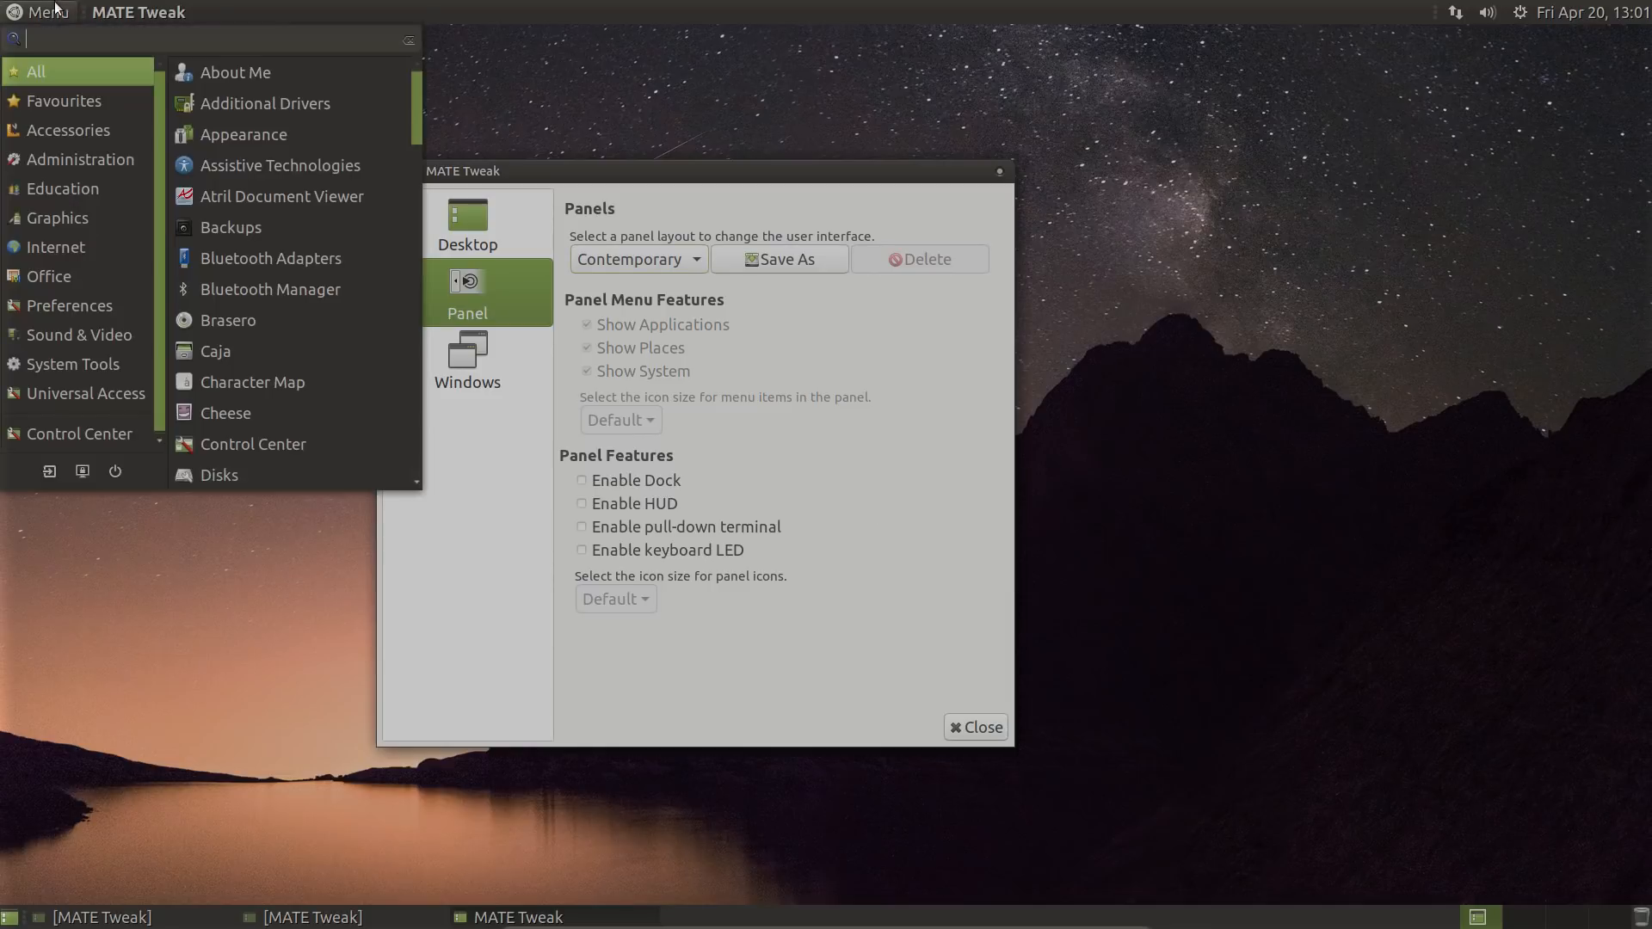
click(123, 10)
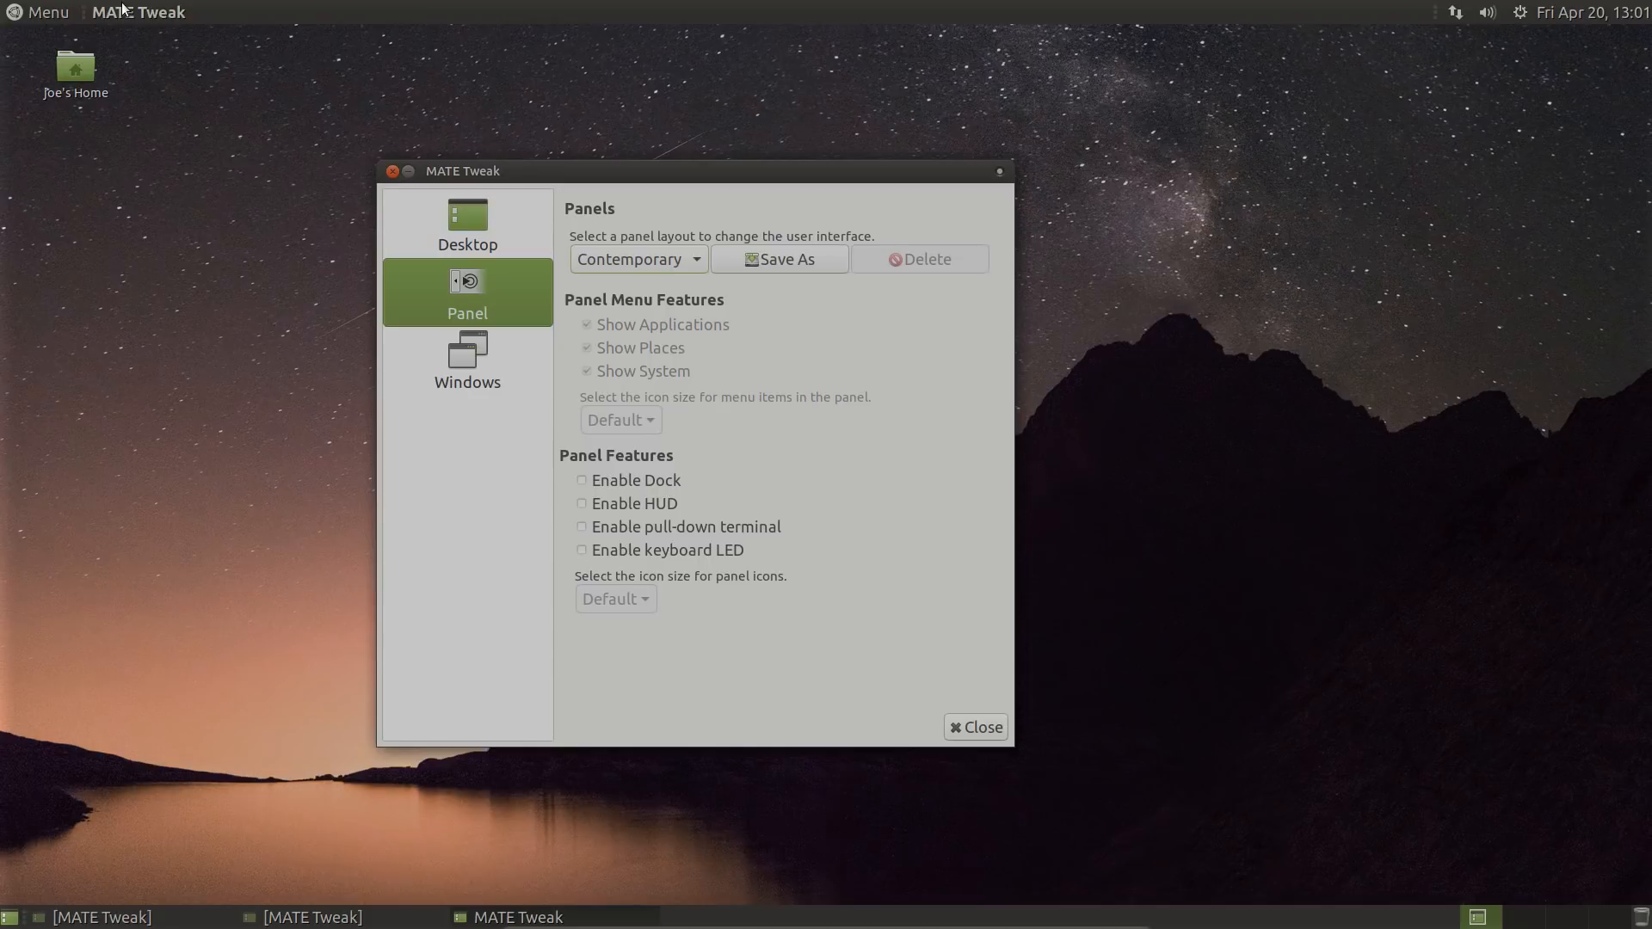
click(123, 10)
click(177, 11)
click(175, 13)
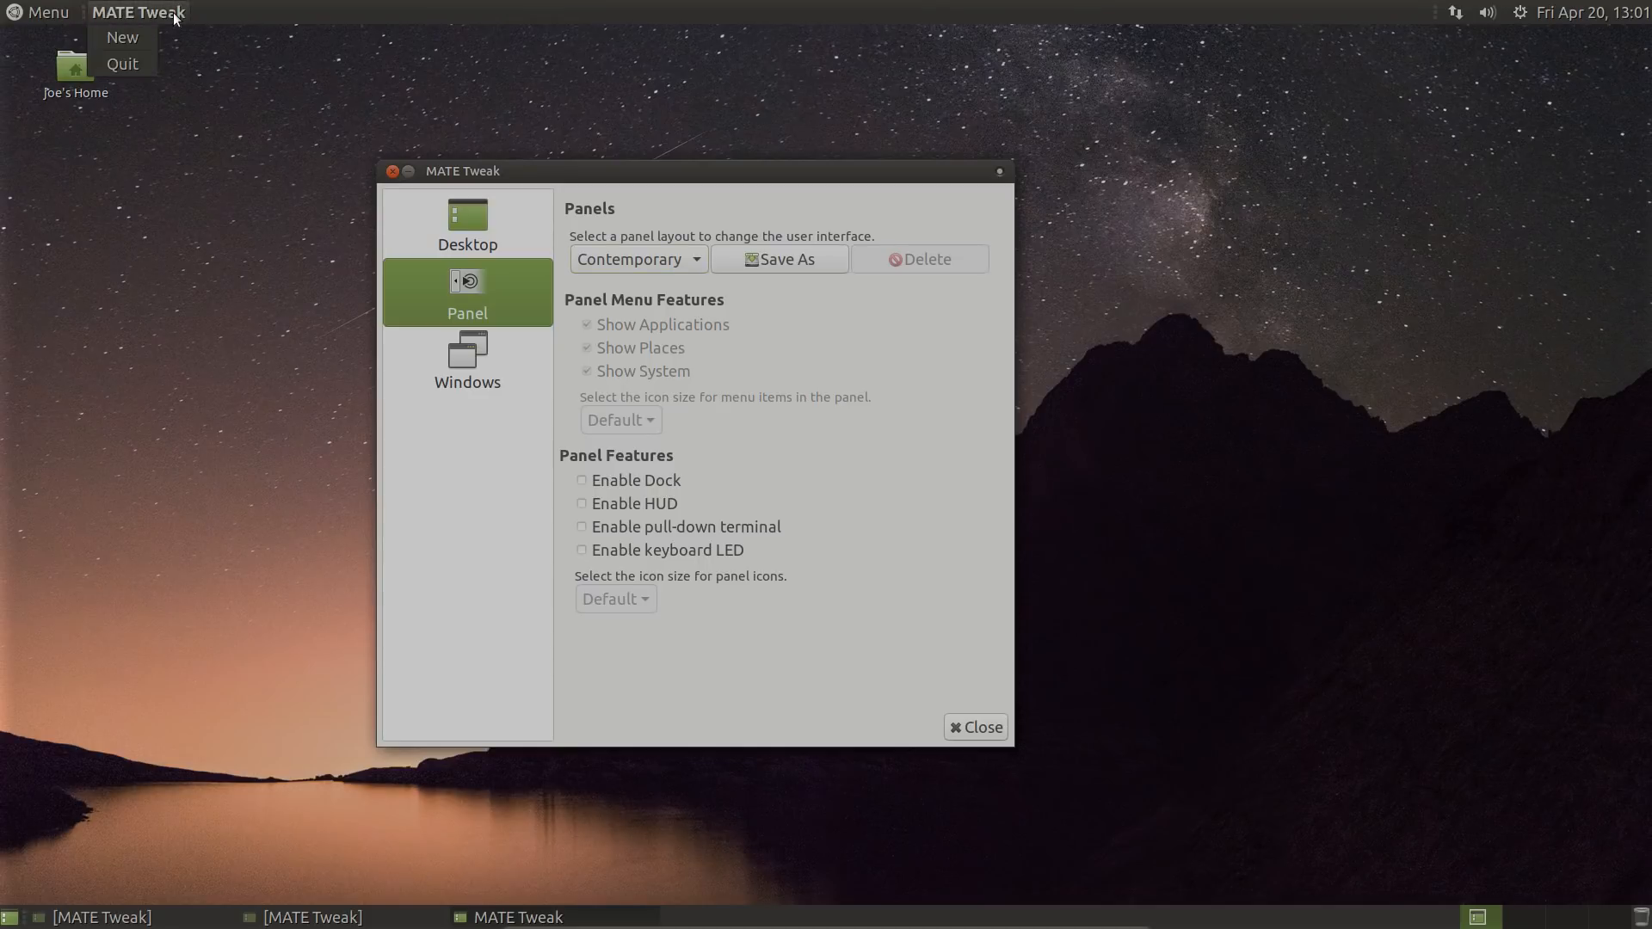
click(175, 14)
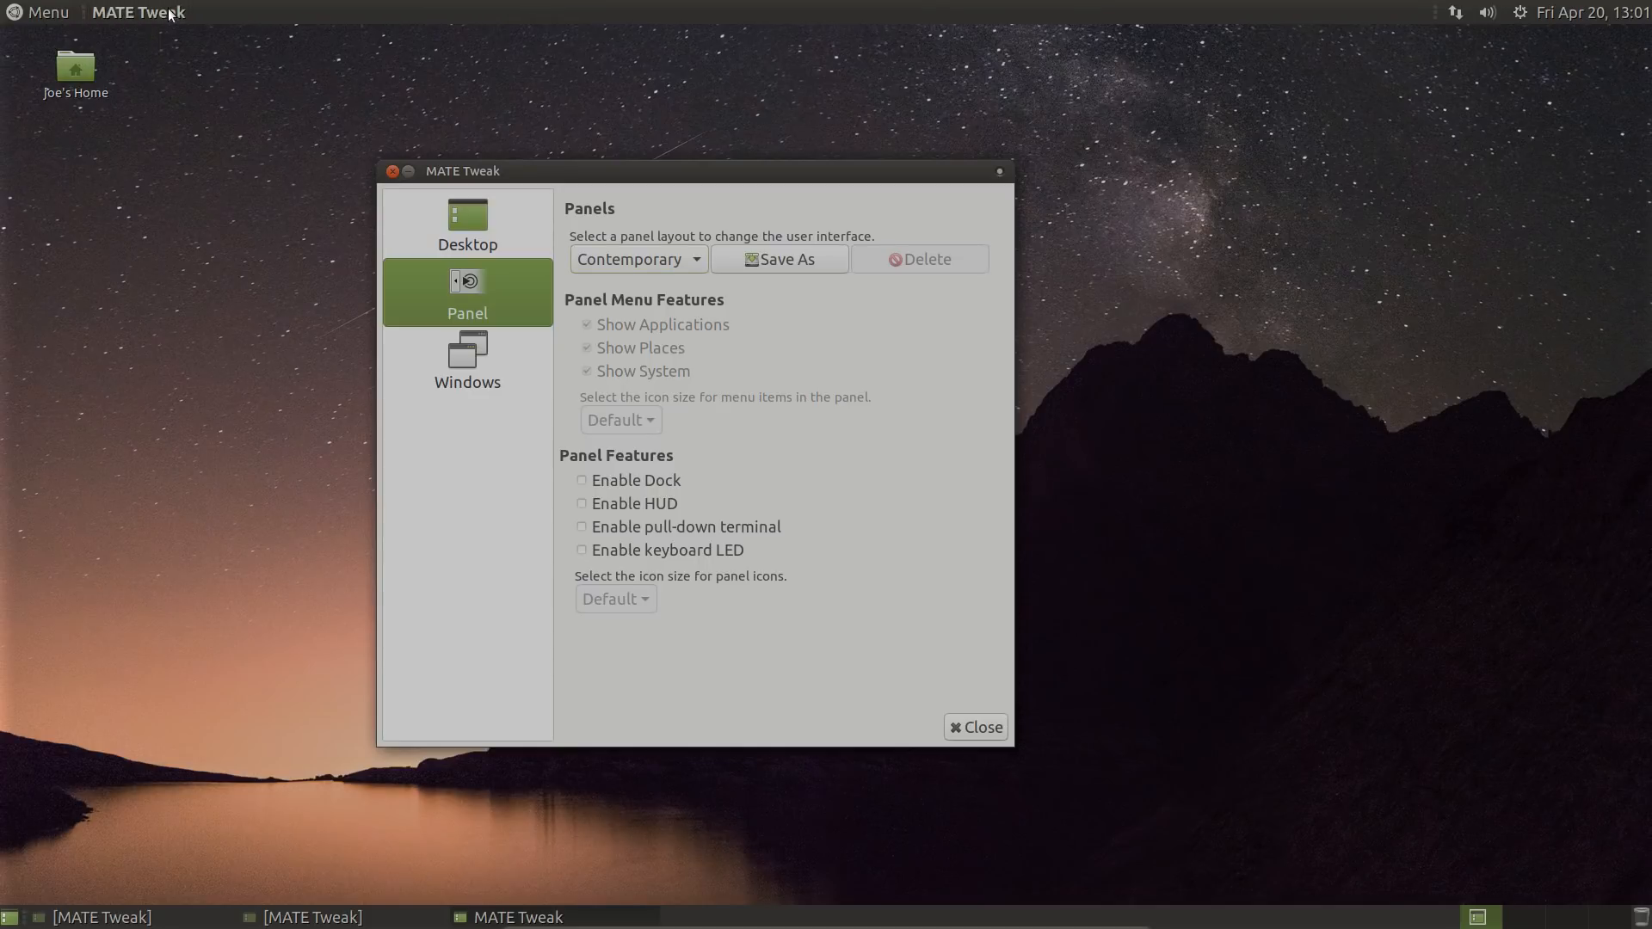
click(51, 10)
click(51, 10)
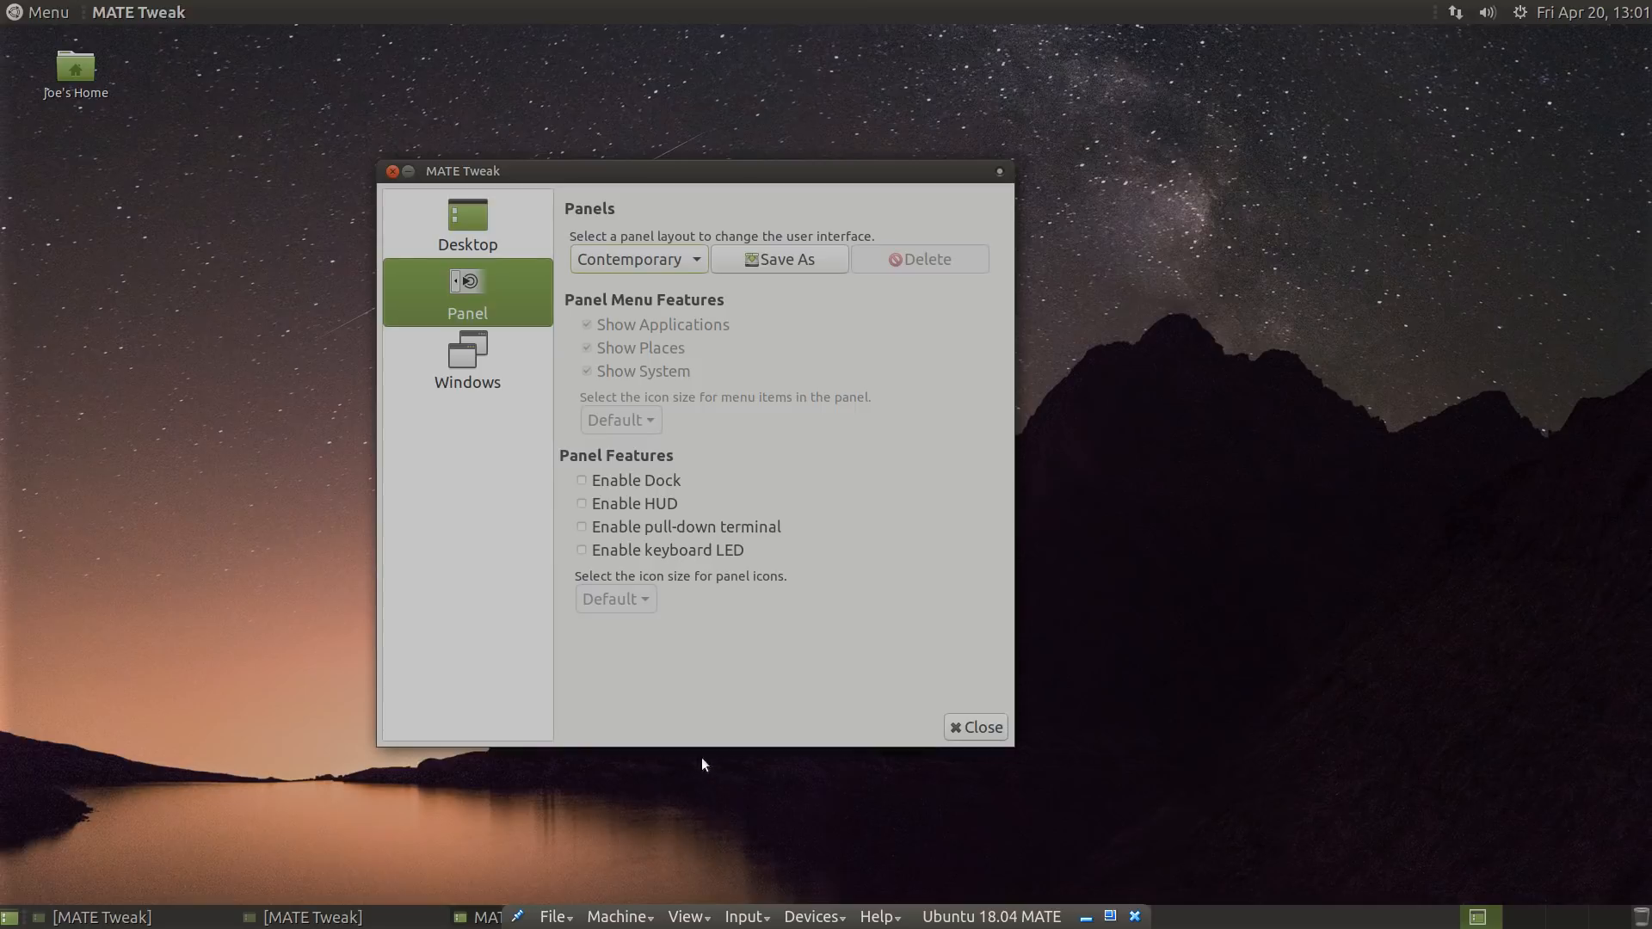
click(647, 795)
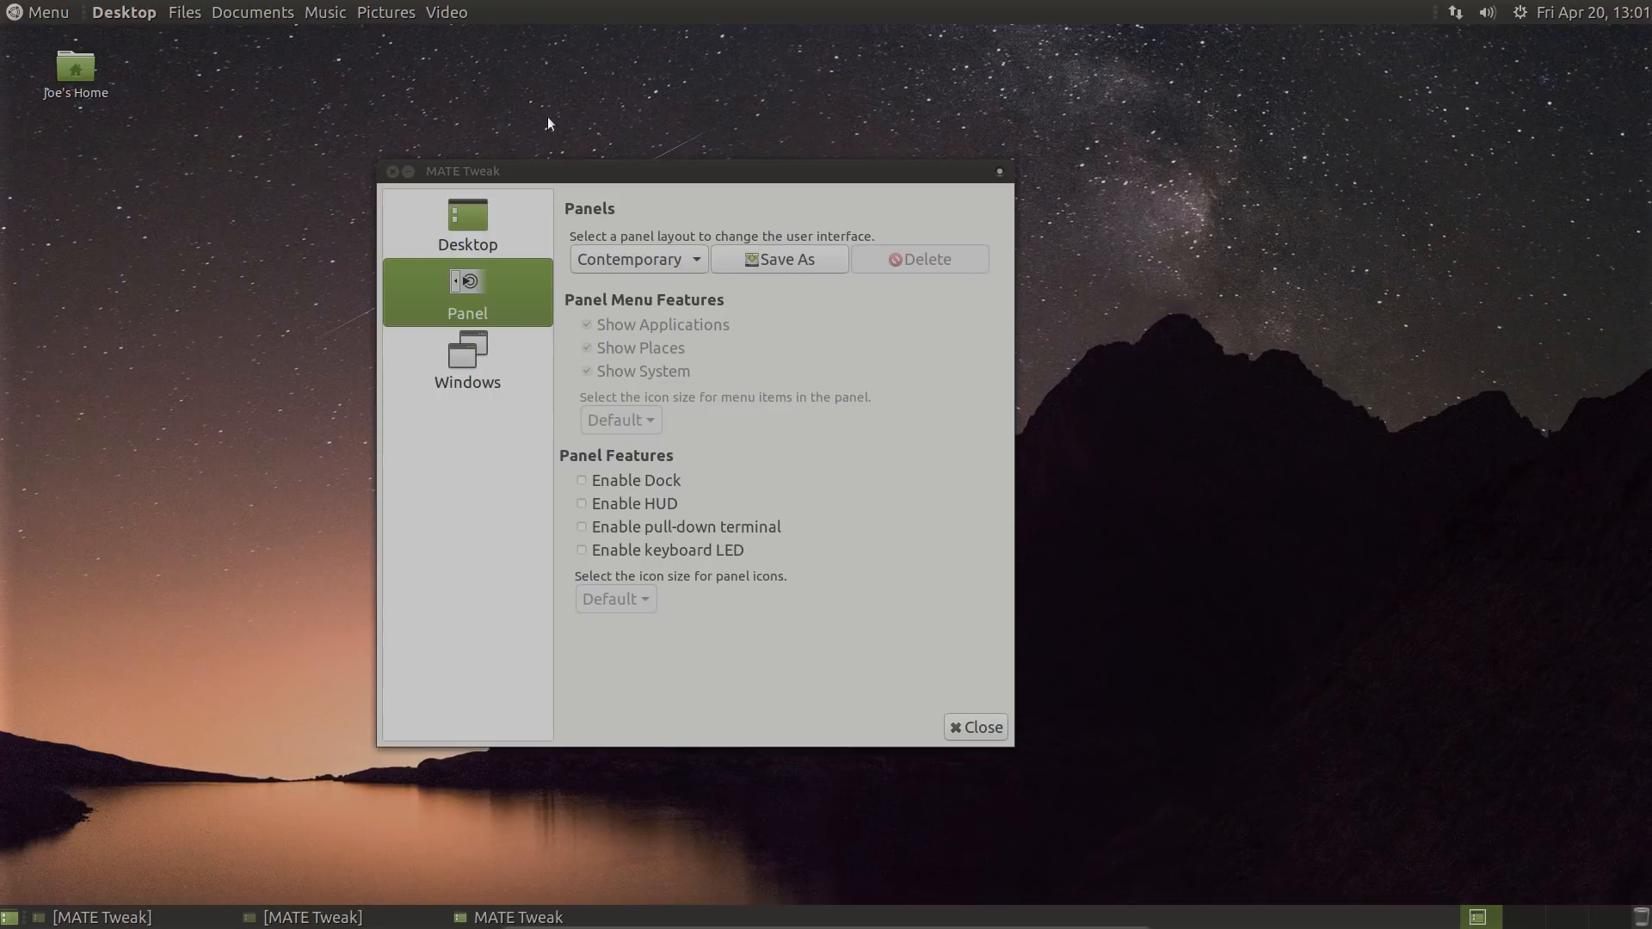
- Change the panel layout to Familiar and accept the replacement of the current configuration
click(696, 261)
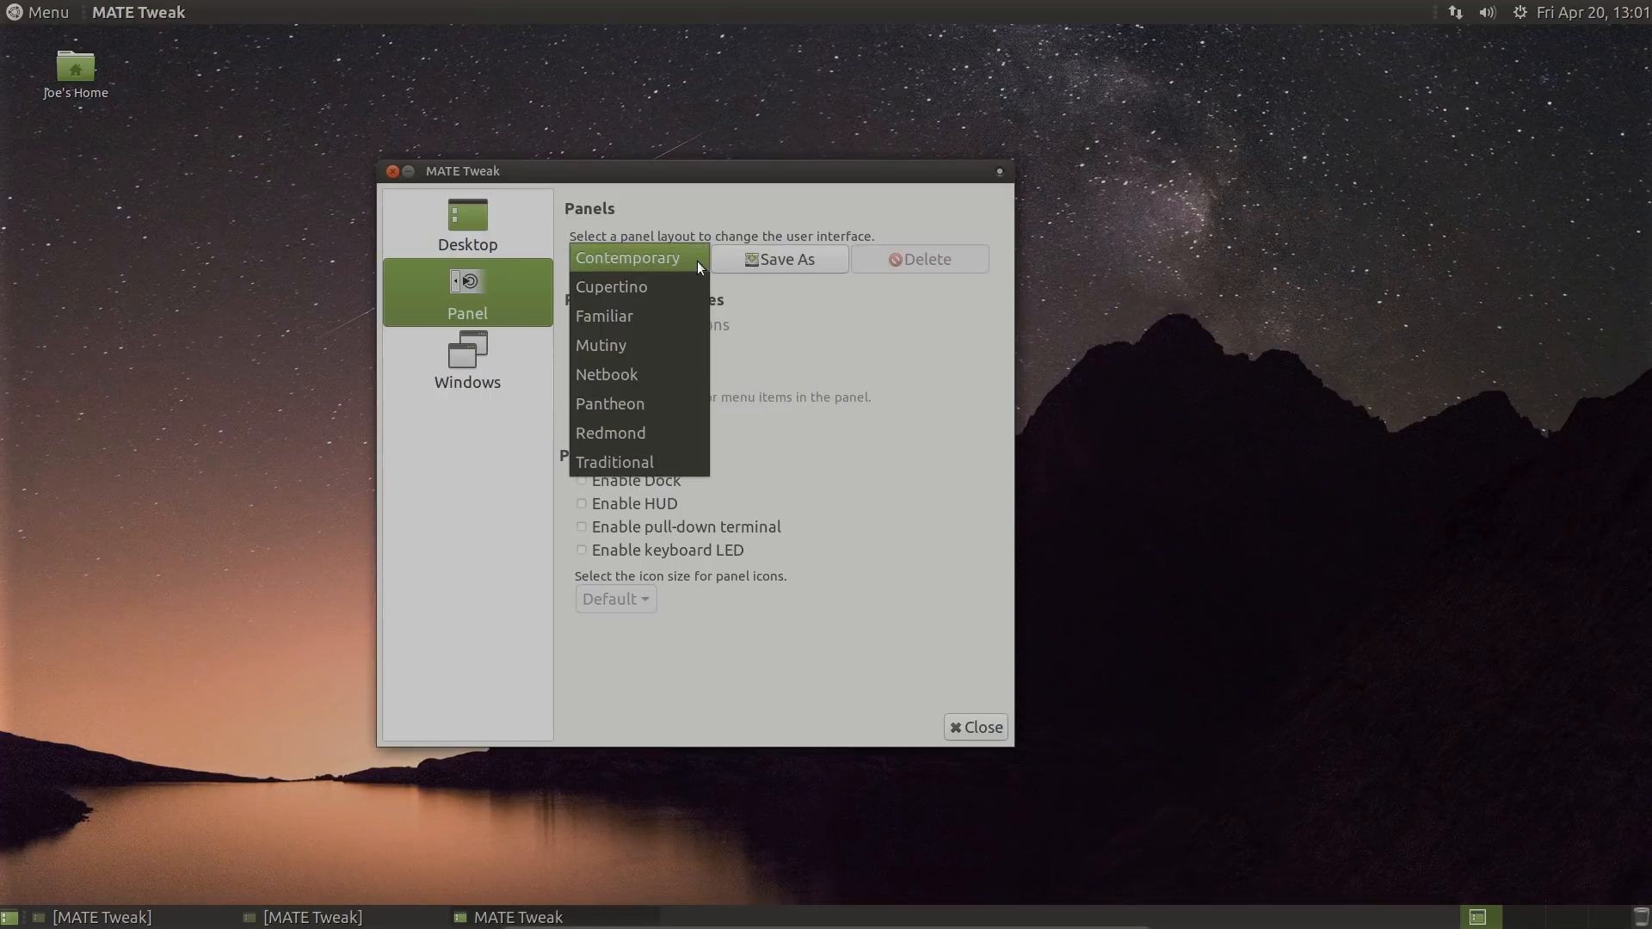
click(659, 308)
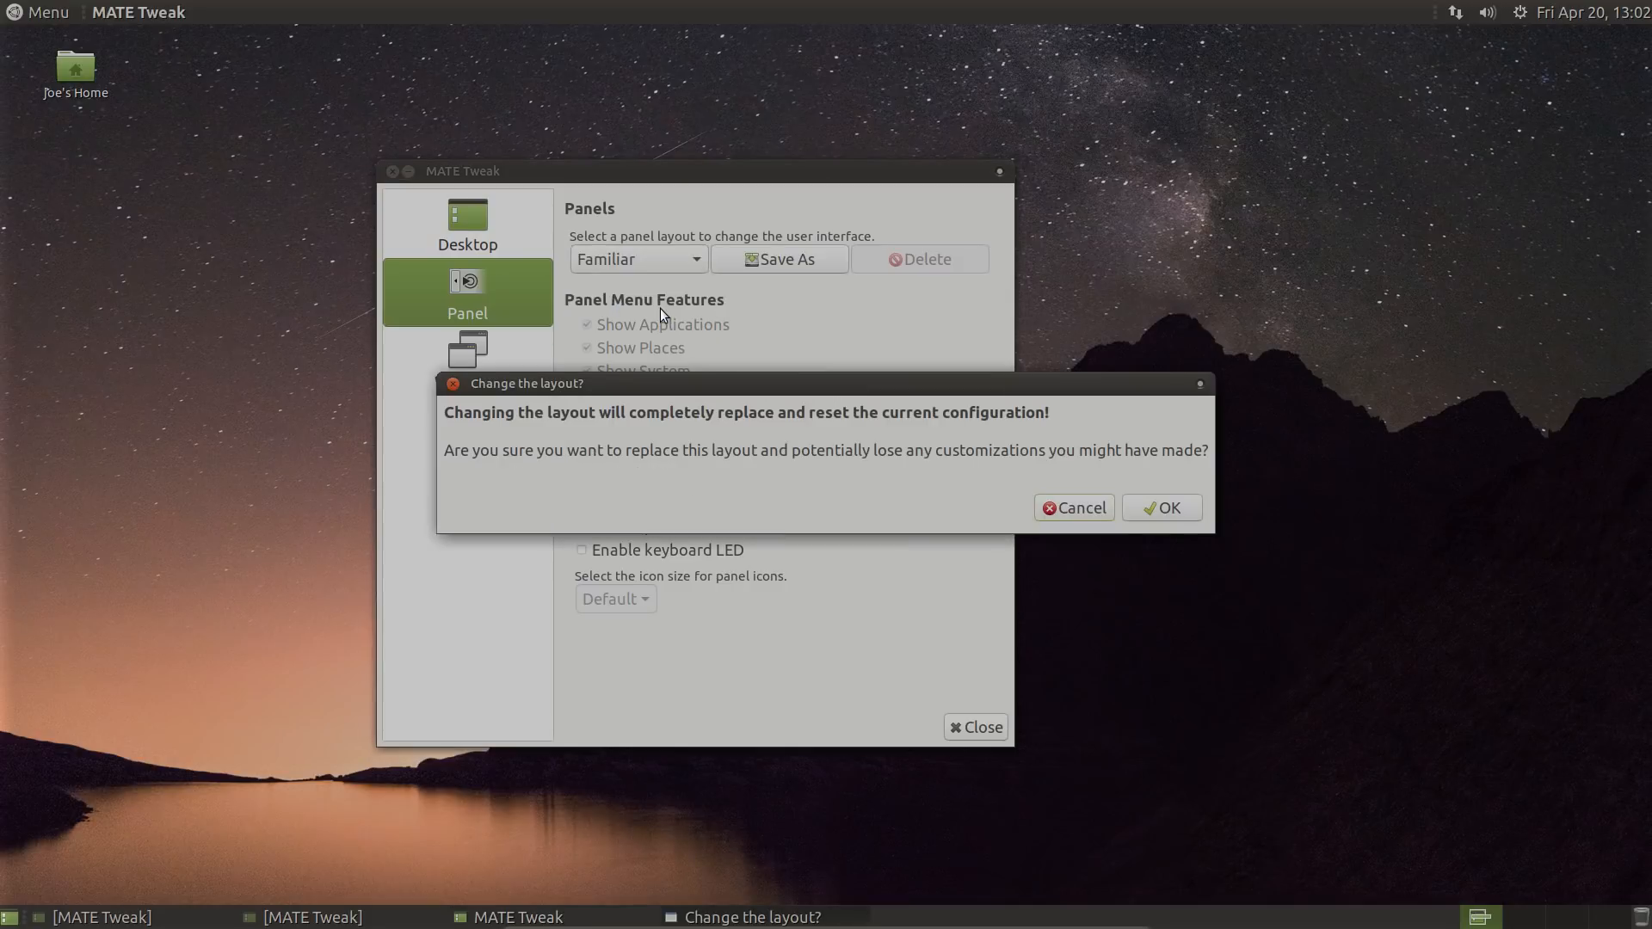
click(1148, 508)
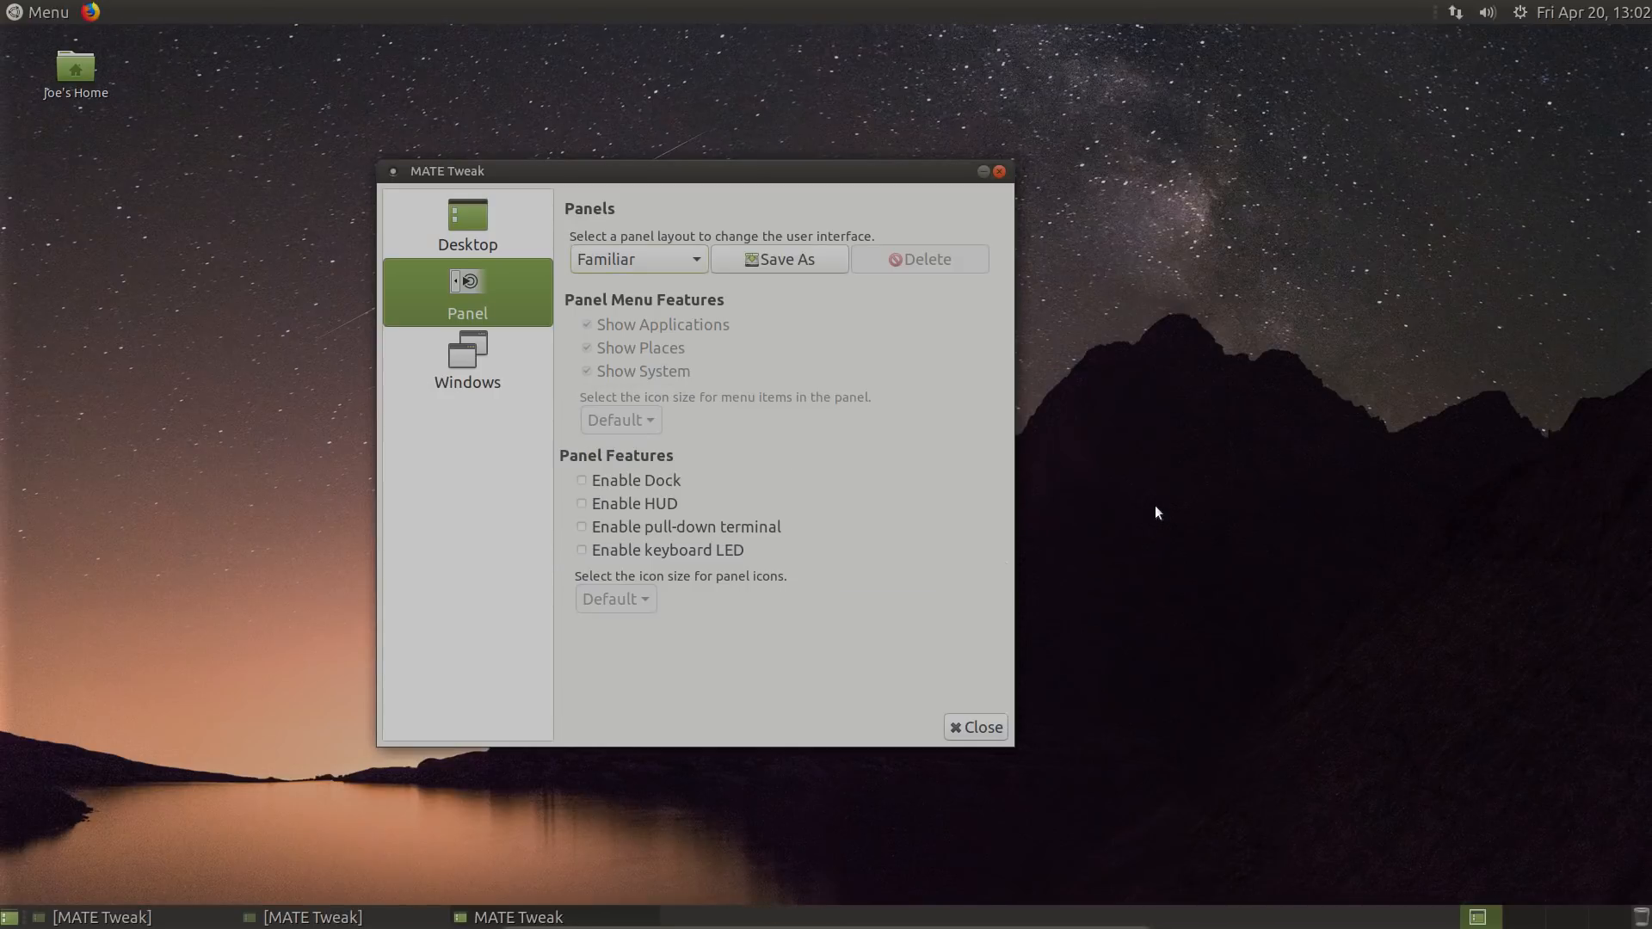
- Open the Control Center from the Familiar layout's application menu and look through its Administration, Hardware and Internet and Network settings
click(7, 8)
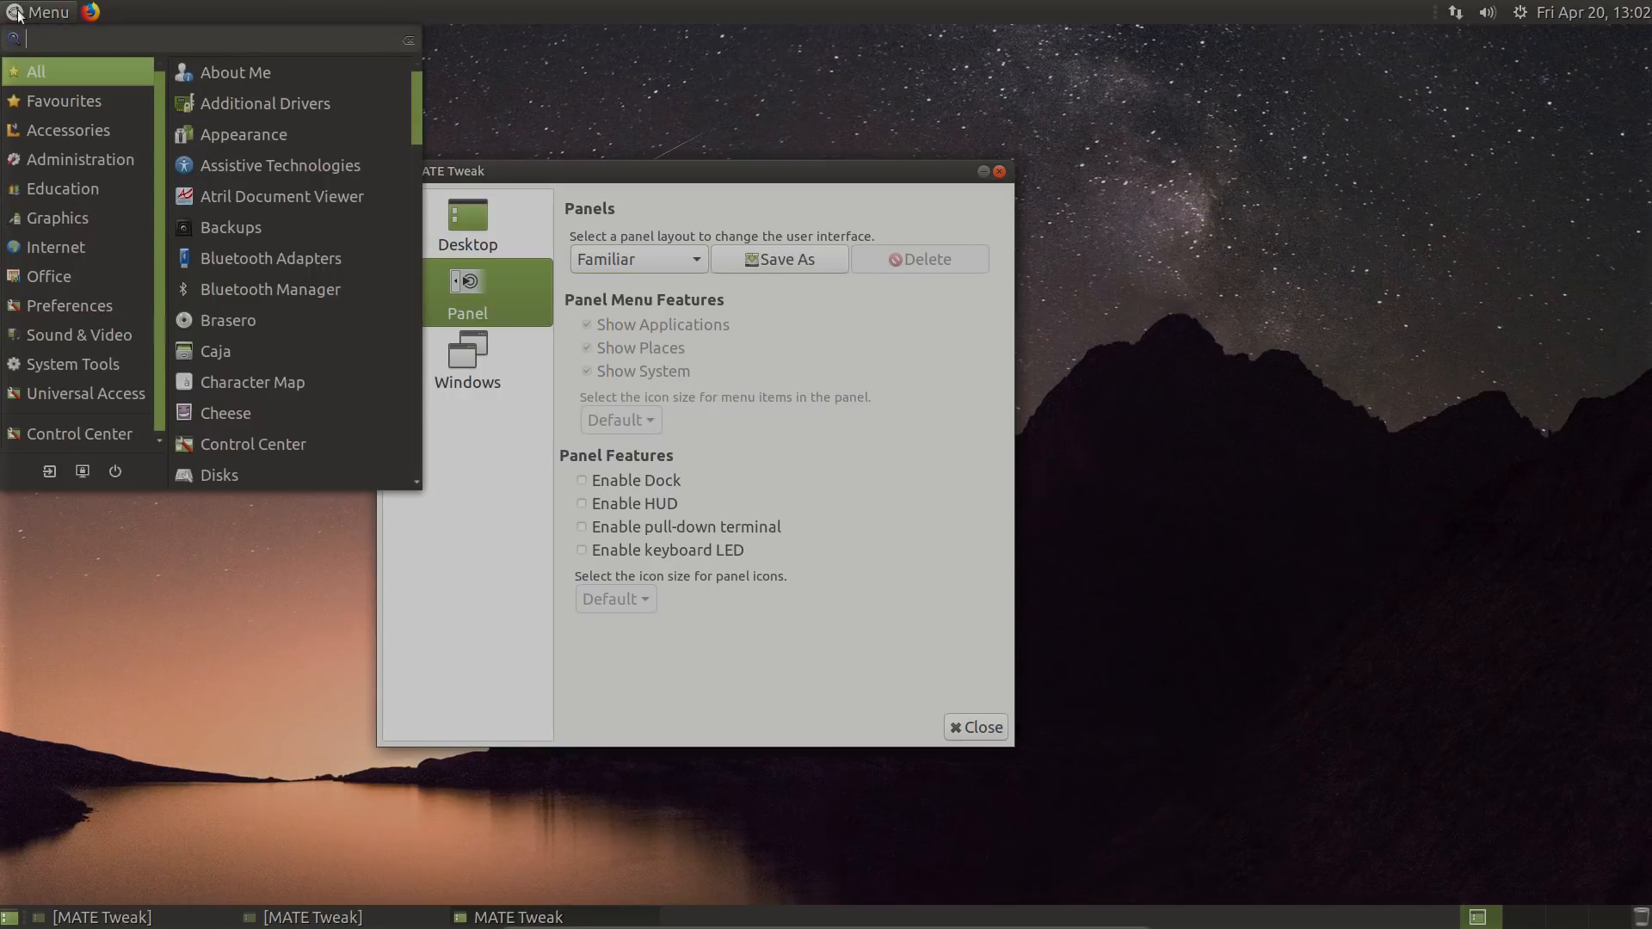
click(147, 438)
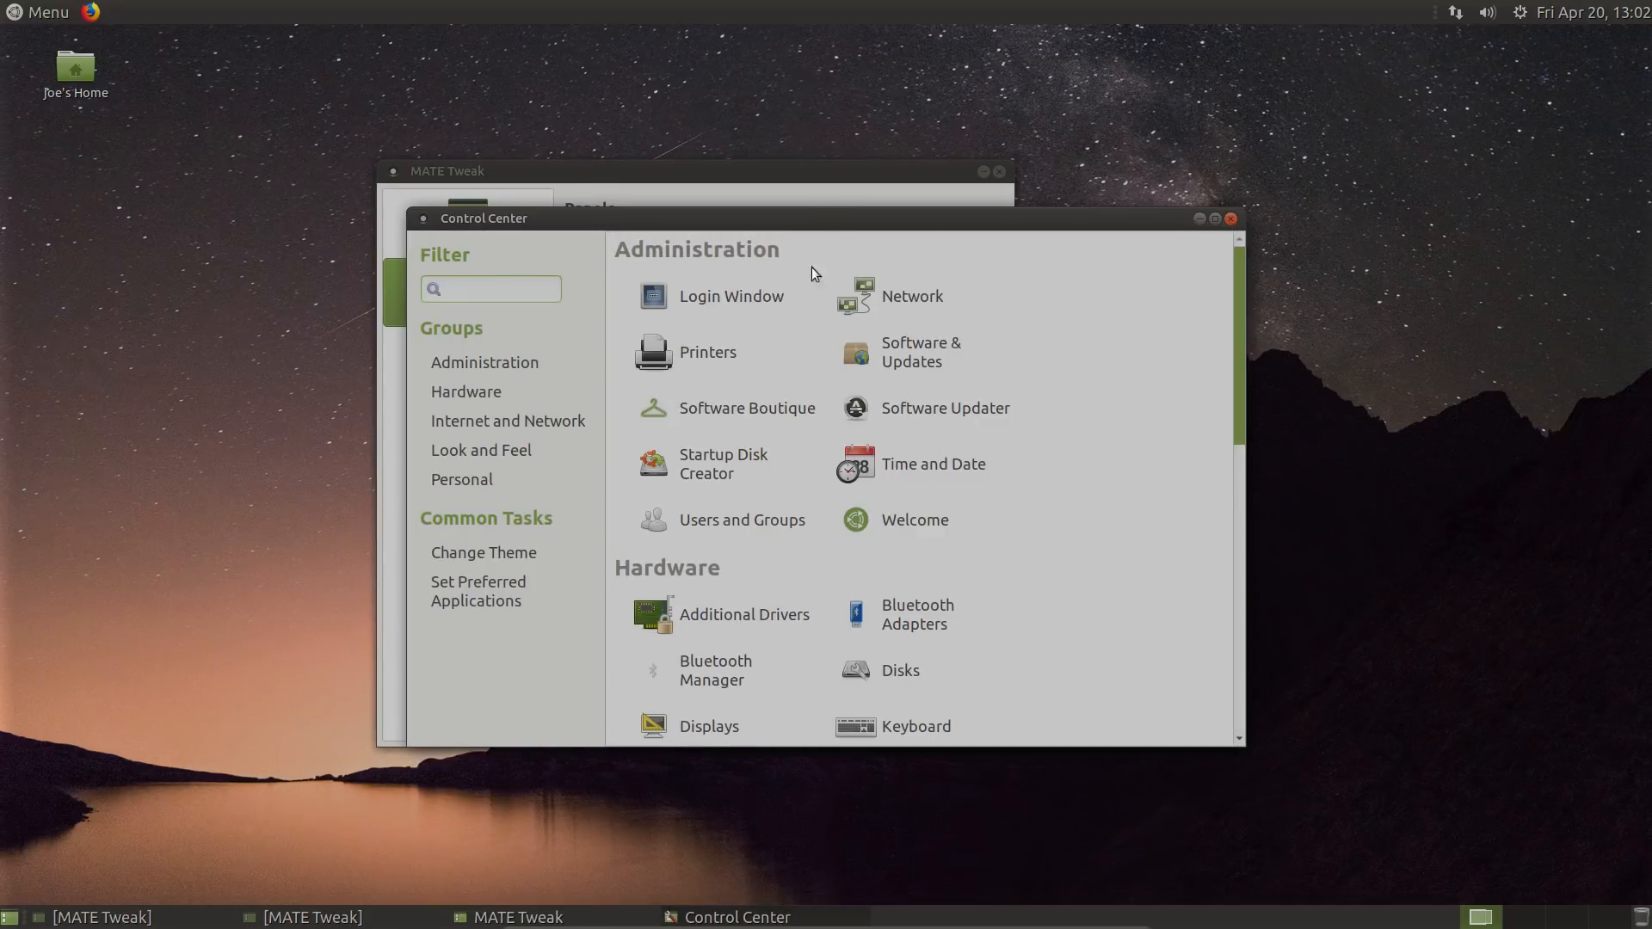
scroll(948, 417, down, 3)
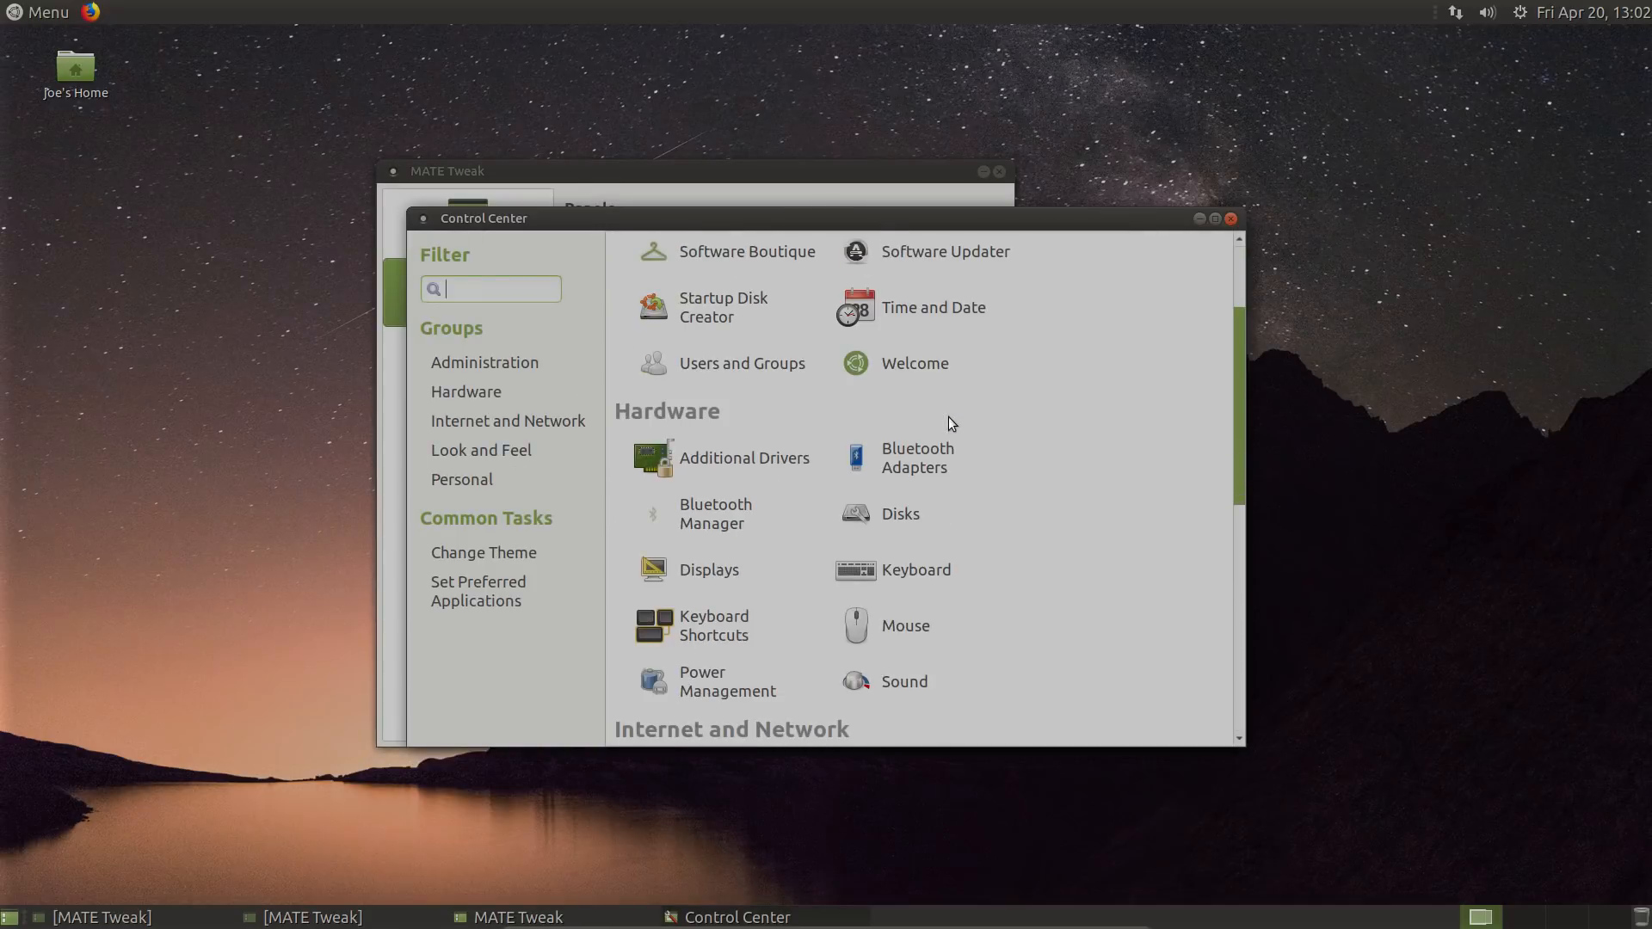
scroll(948, 417, down, 1)
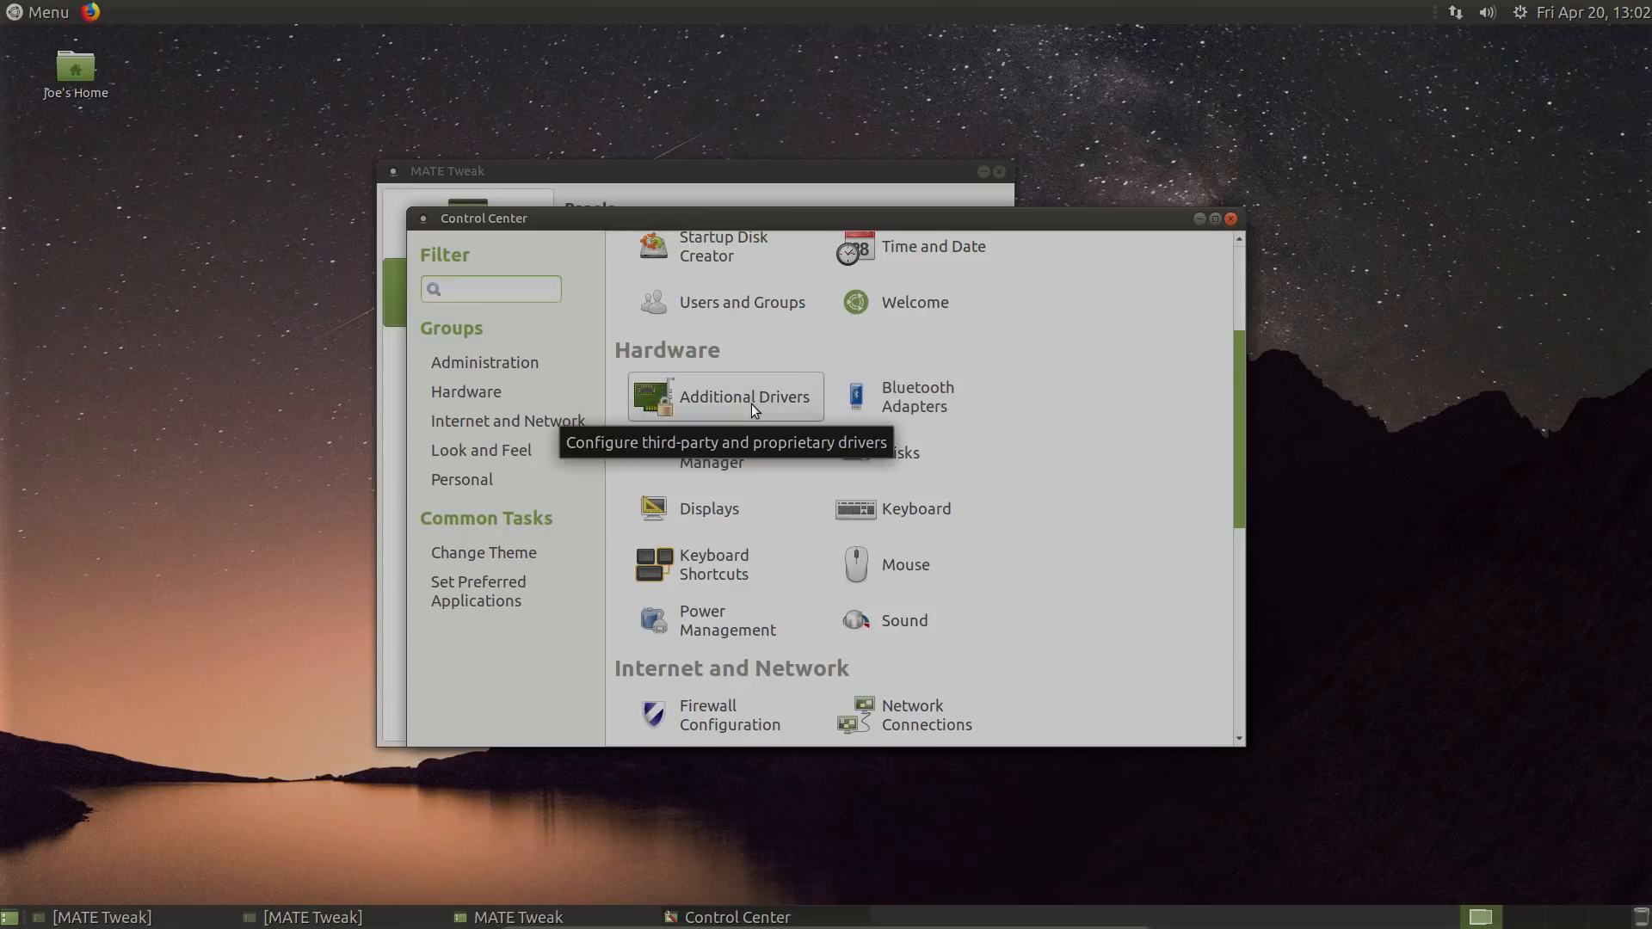
scroll(751, 404, down, 2)
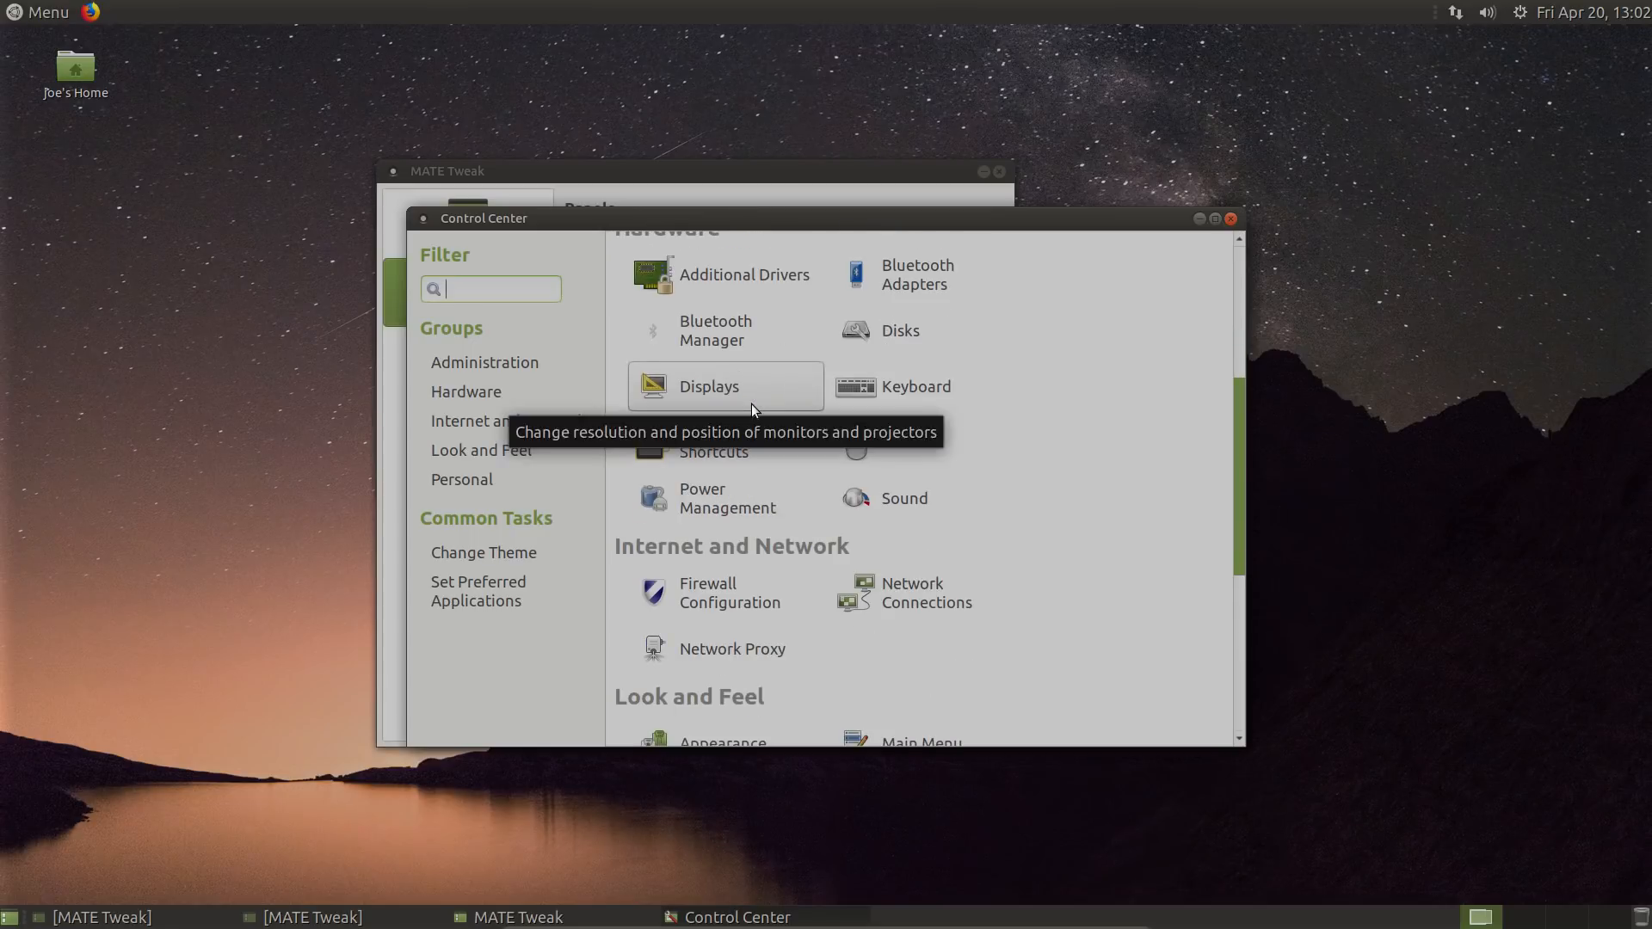
scroll(751, 404, up, 6)
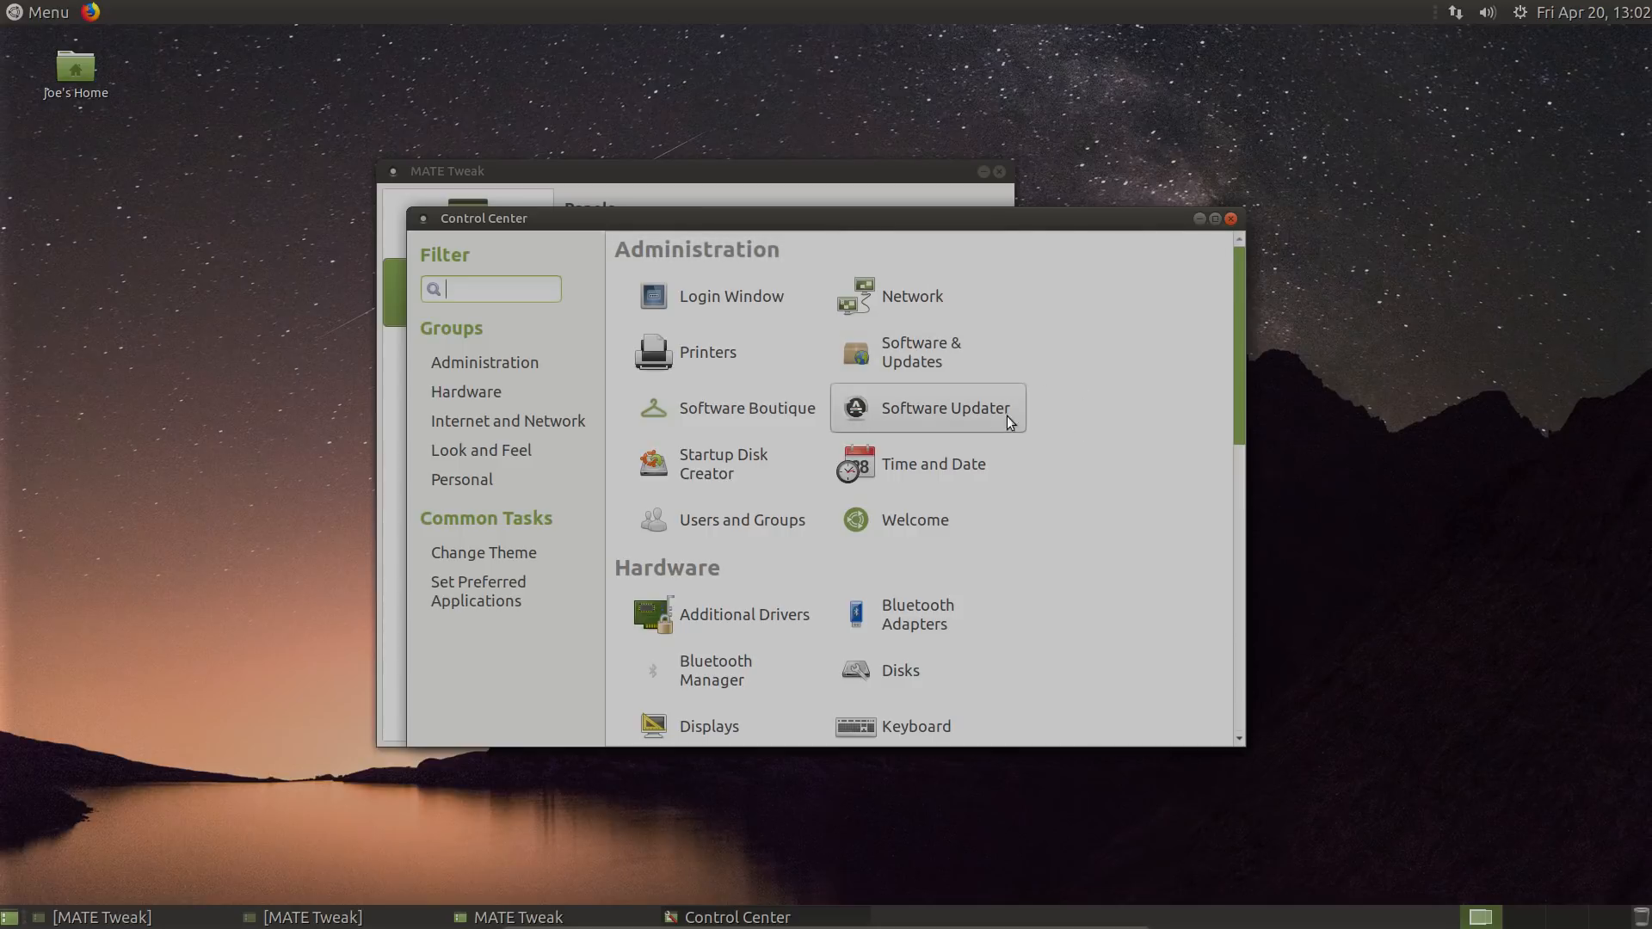
- Open Software & Updates and examine the update settings, including the choices for handling security updates and other updates
click(956, 348)
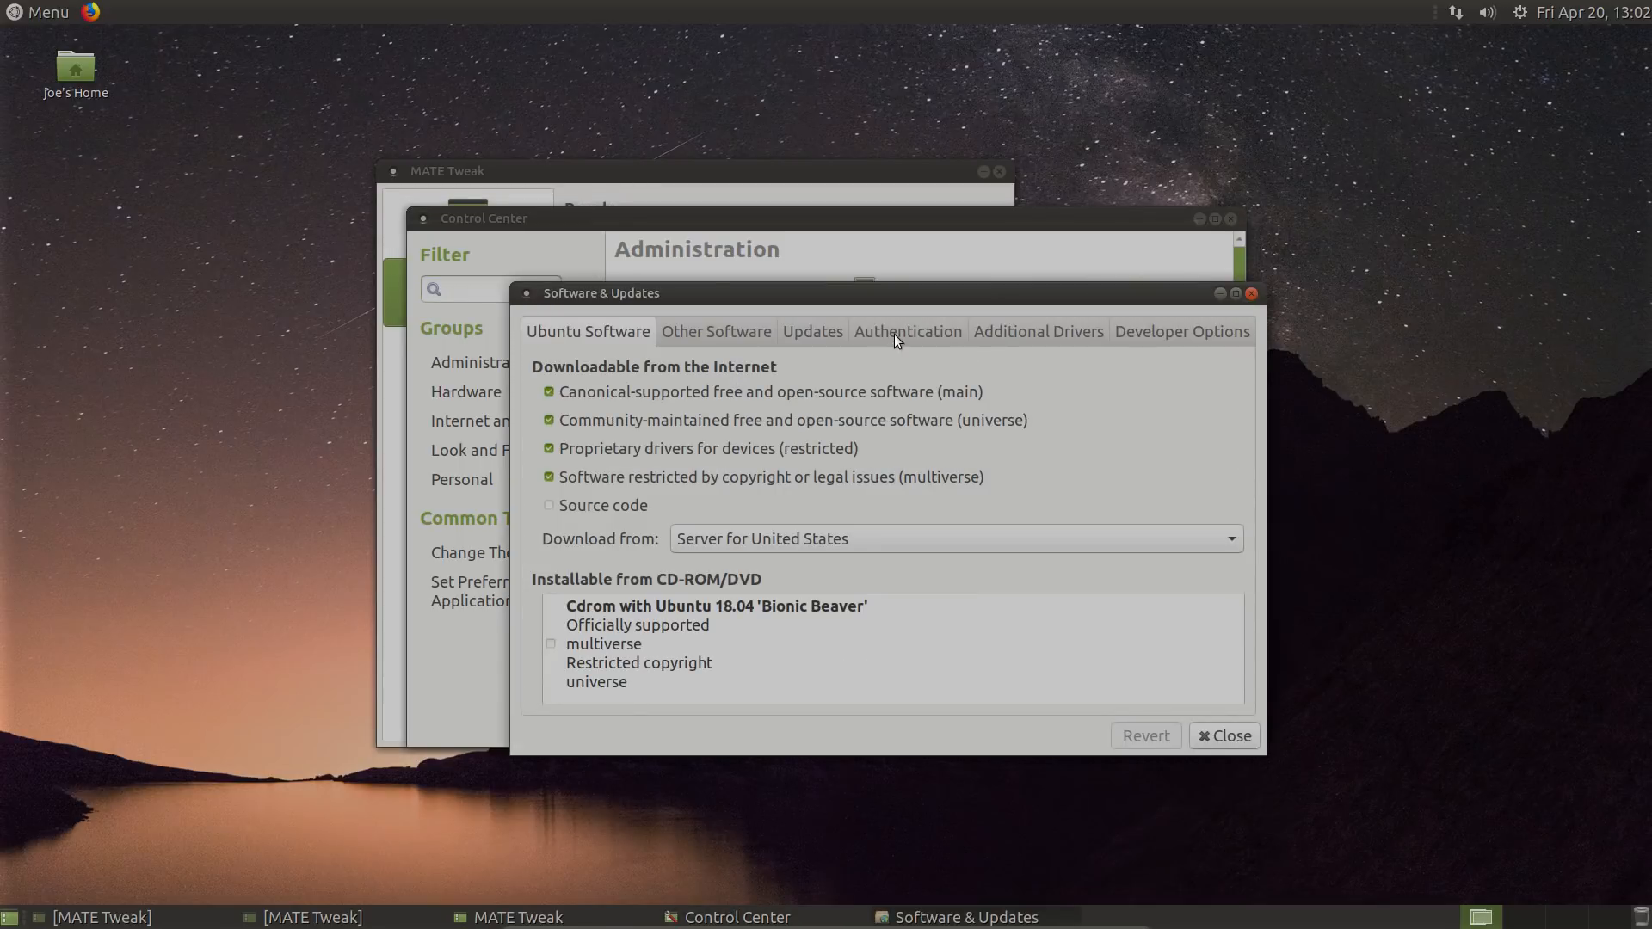
click(803, 340)
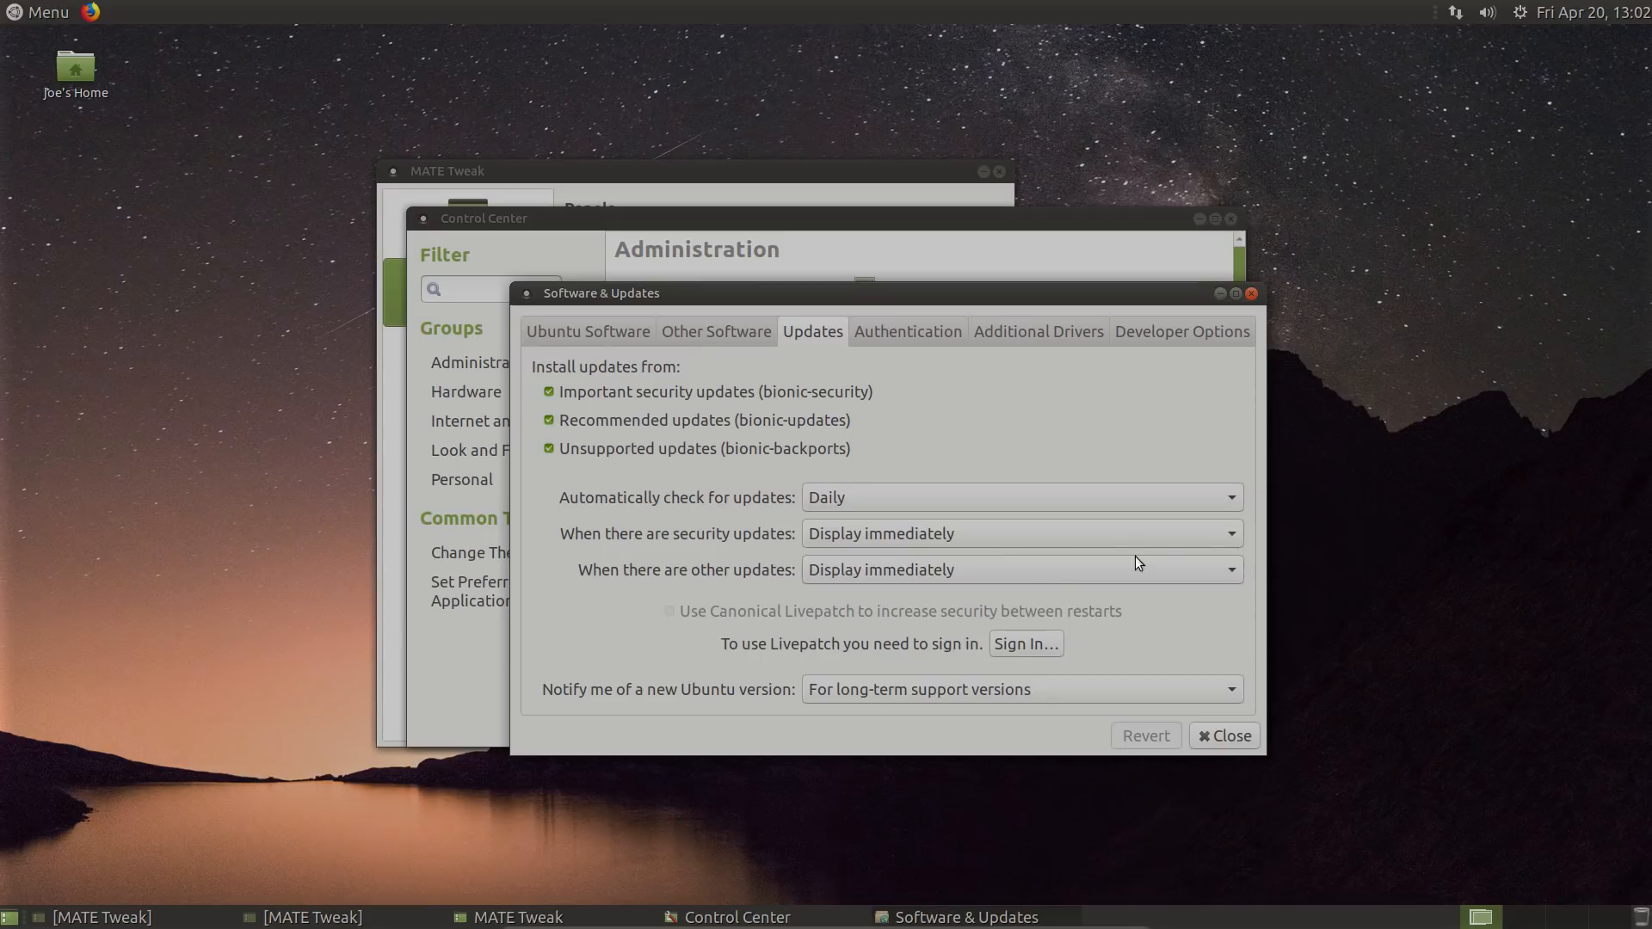
click(1235, 535)
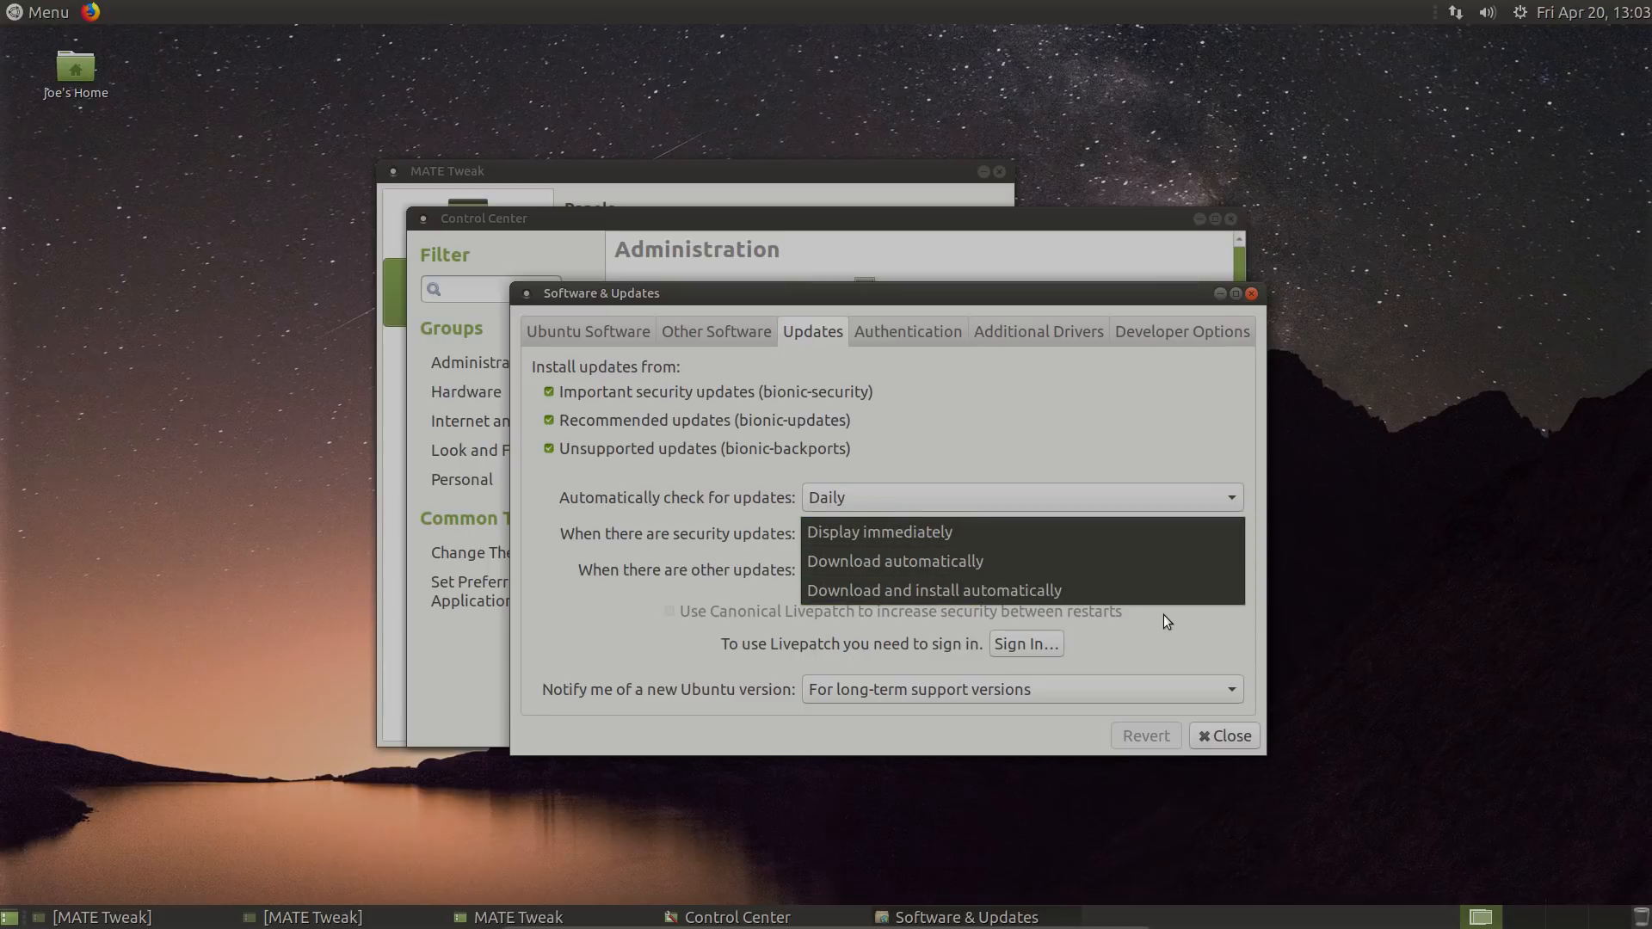
click(991, 449)
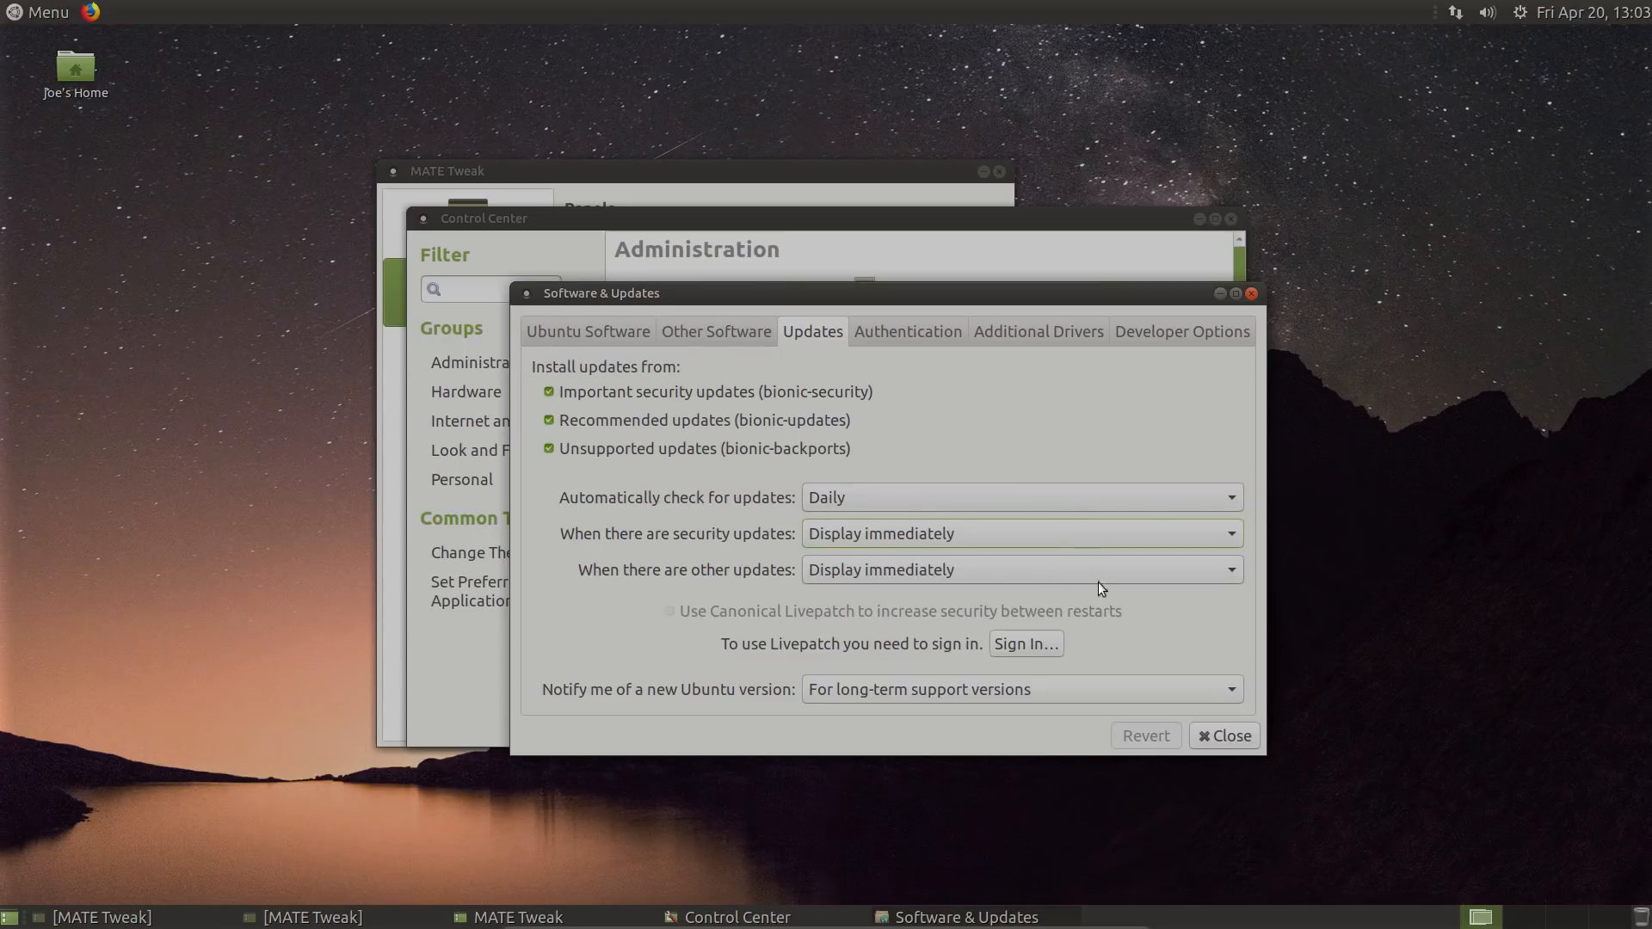
click(1241, 571)
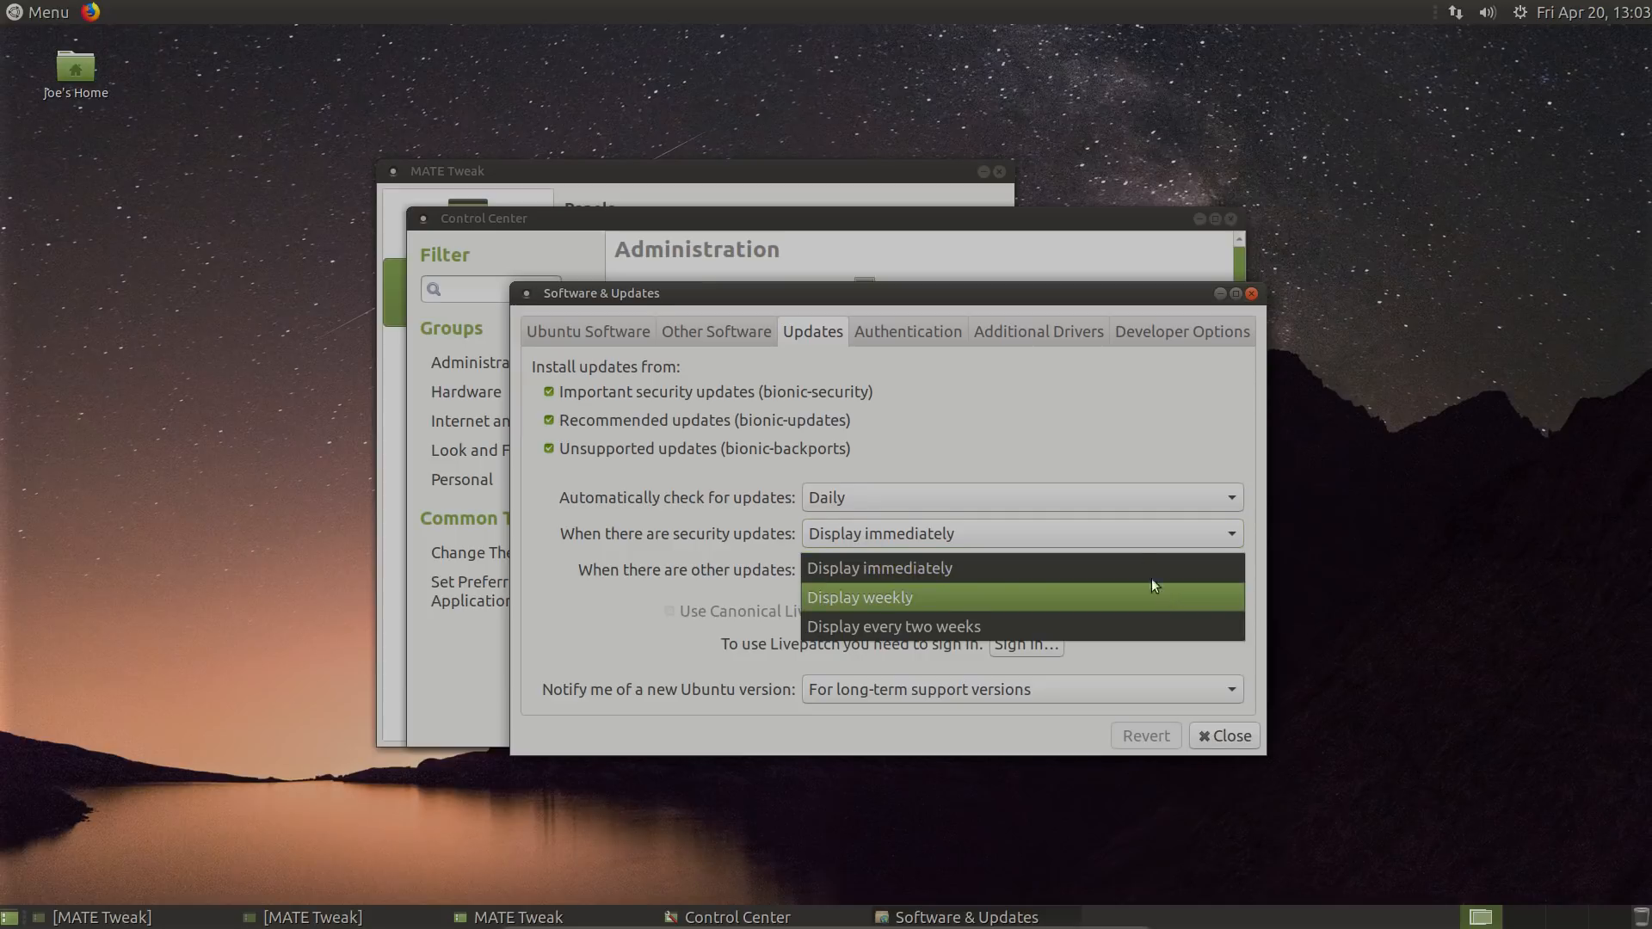
click(1076, 442)
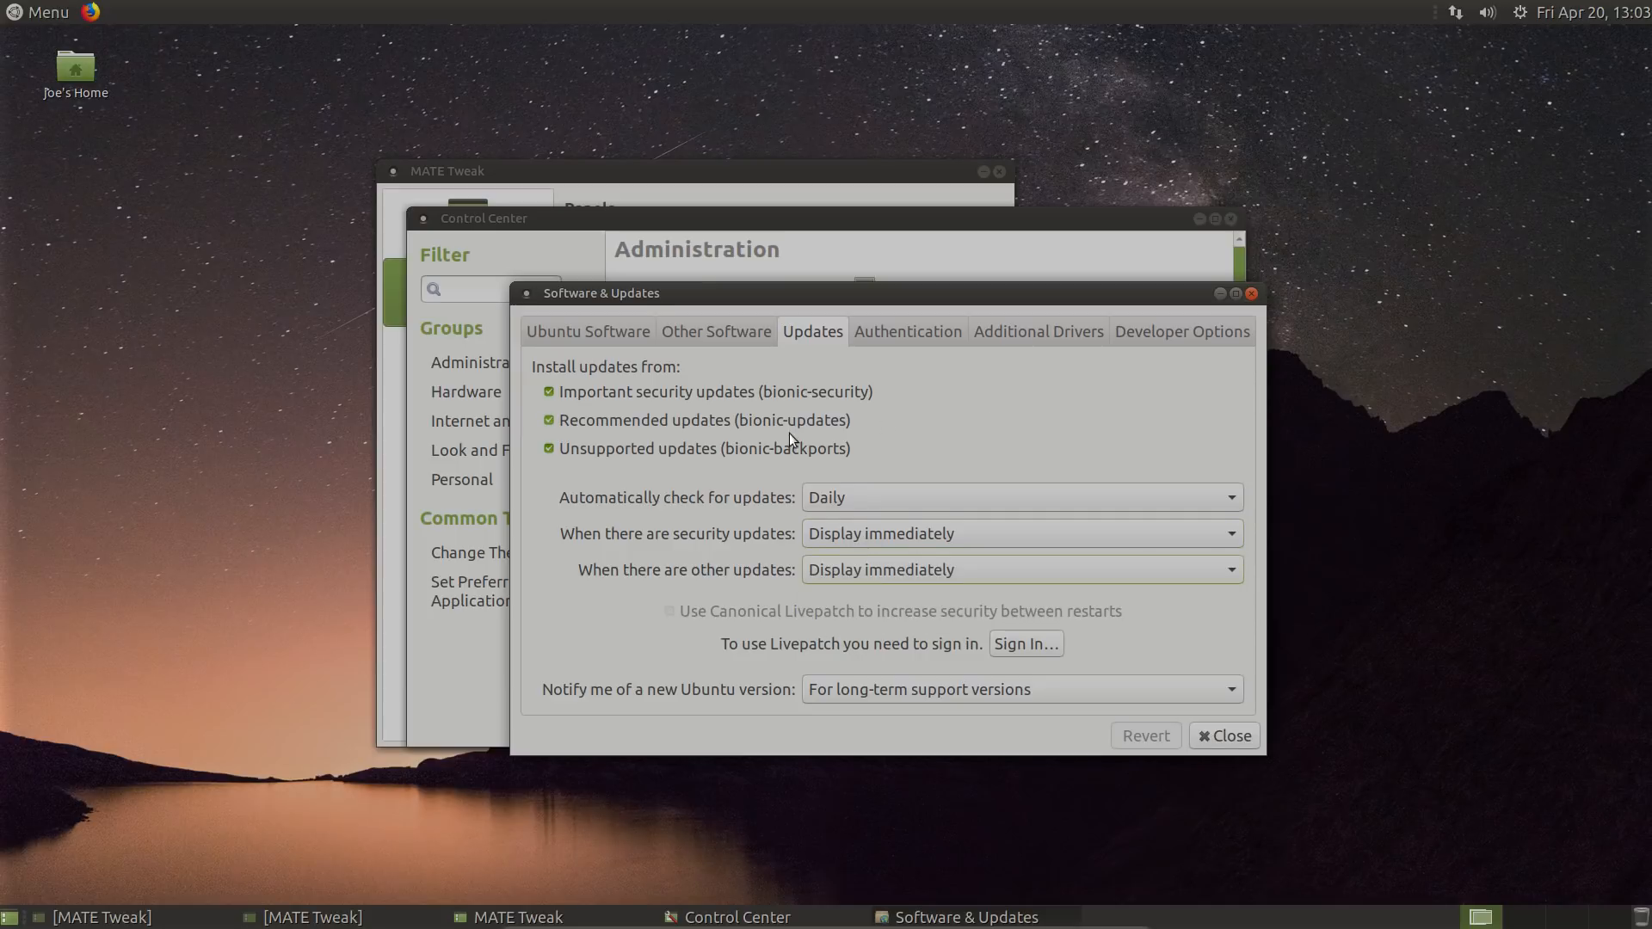
- Review the Other Software sources and Authentication keys in Software & Updates, and close the window
click(699, 329)
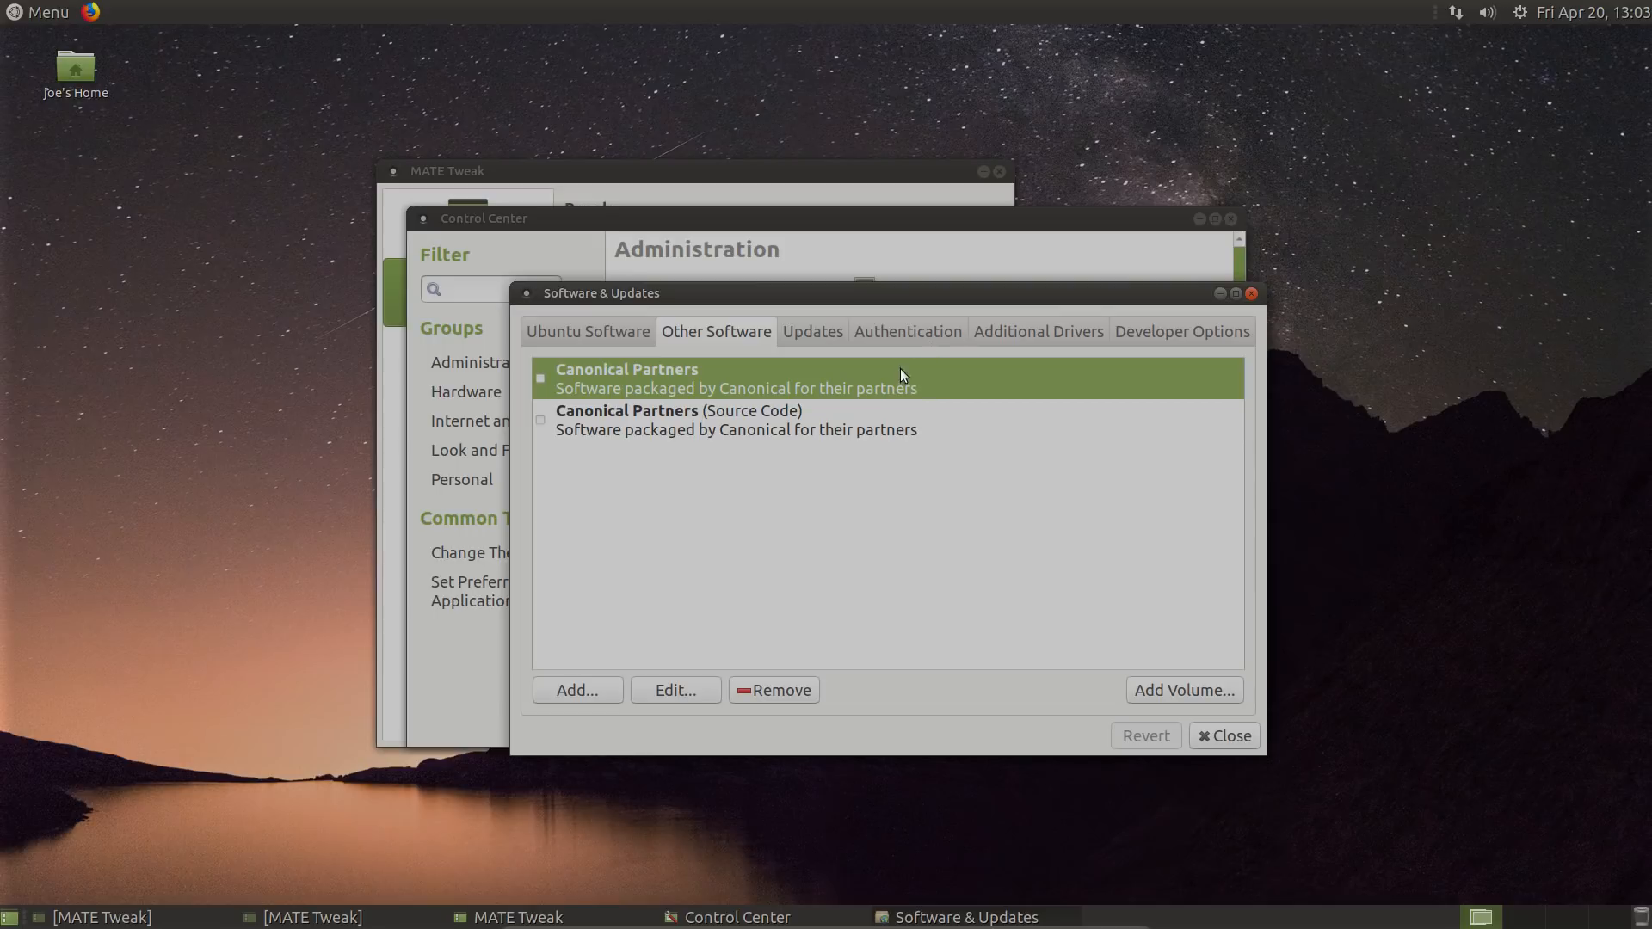
click(917, 327)
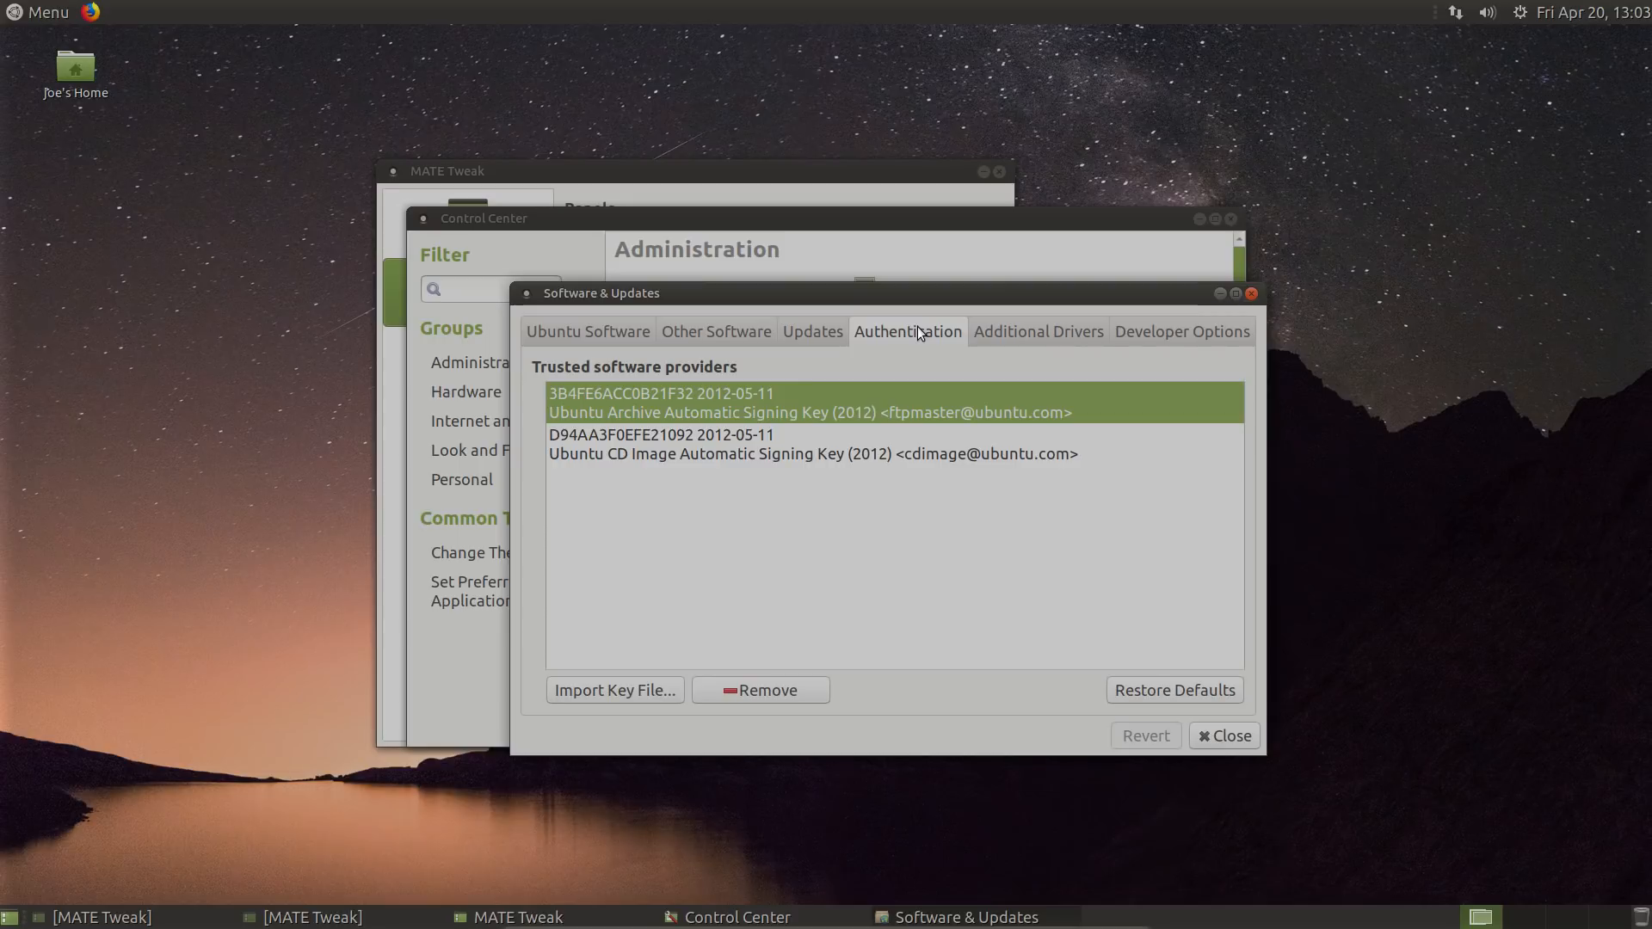
click(1252, 295)
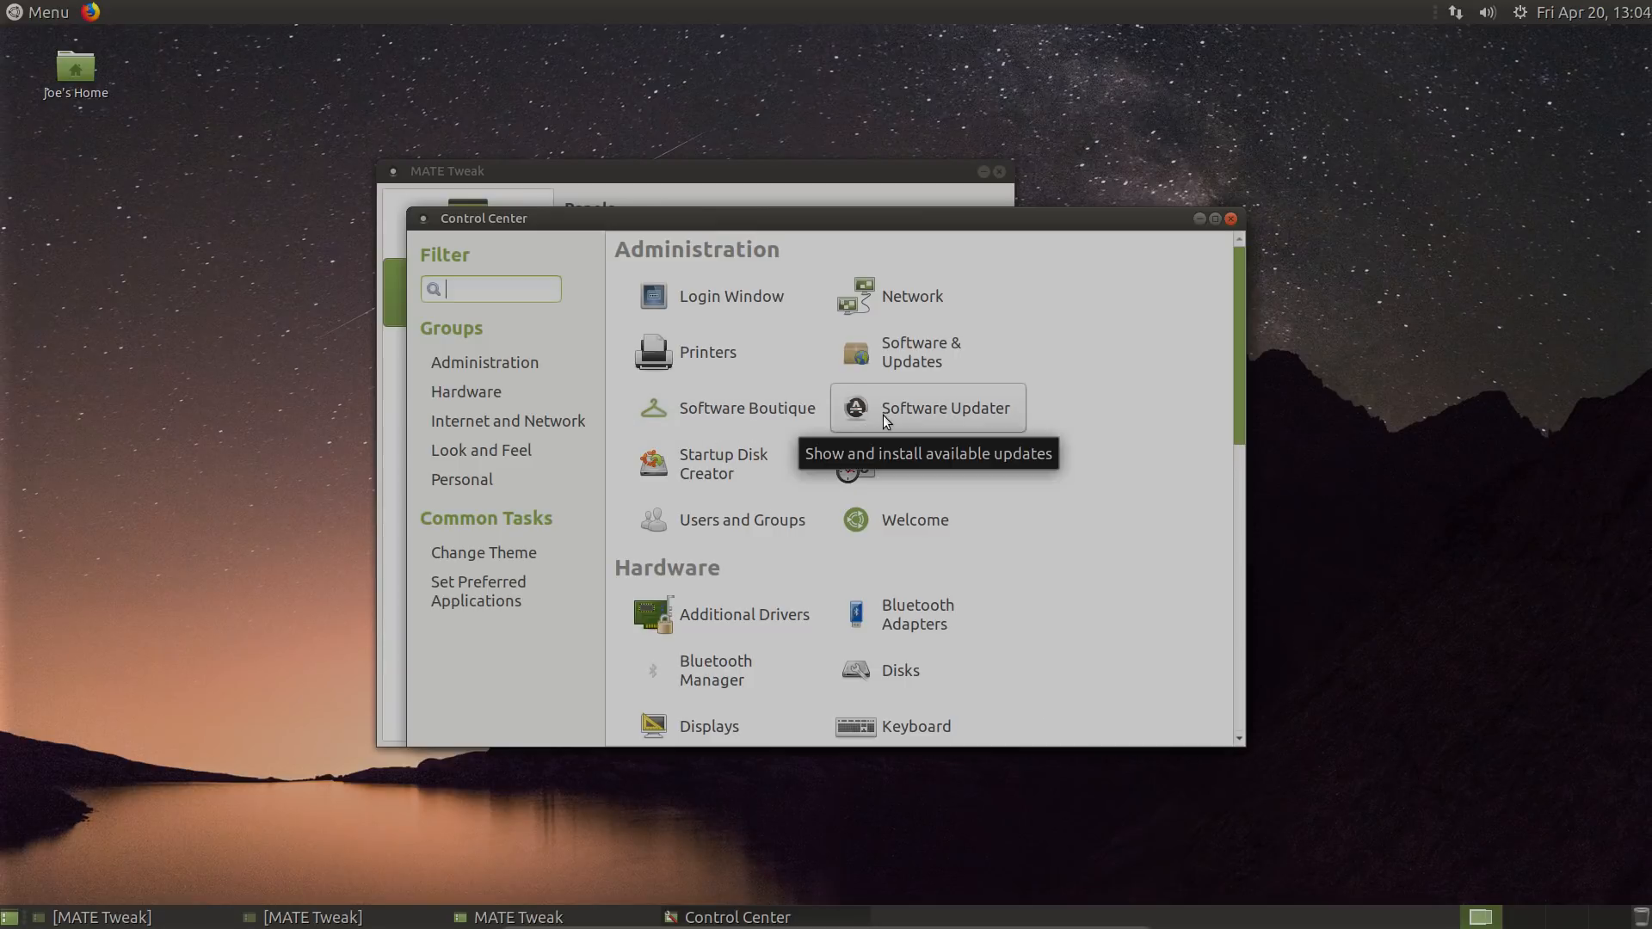
- Look through the Control Center's Administration, Hardware, Internet and Network, and Look and Feel items, and close the Control Center
scroll(885, 417, down, 5)
scroll(885, 420, down, 1)
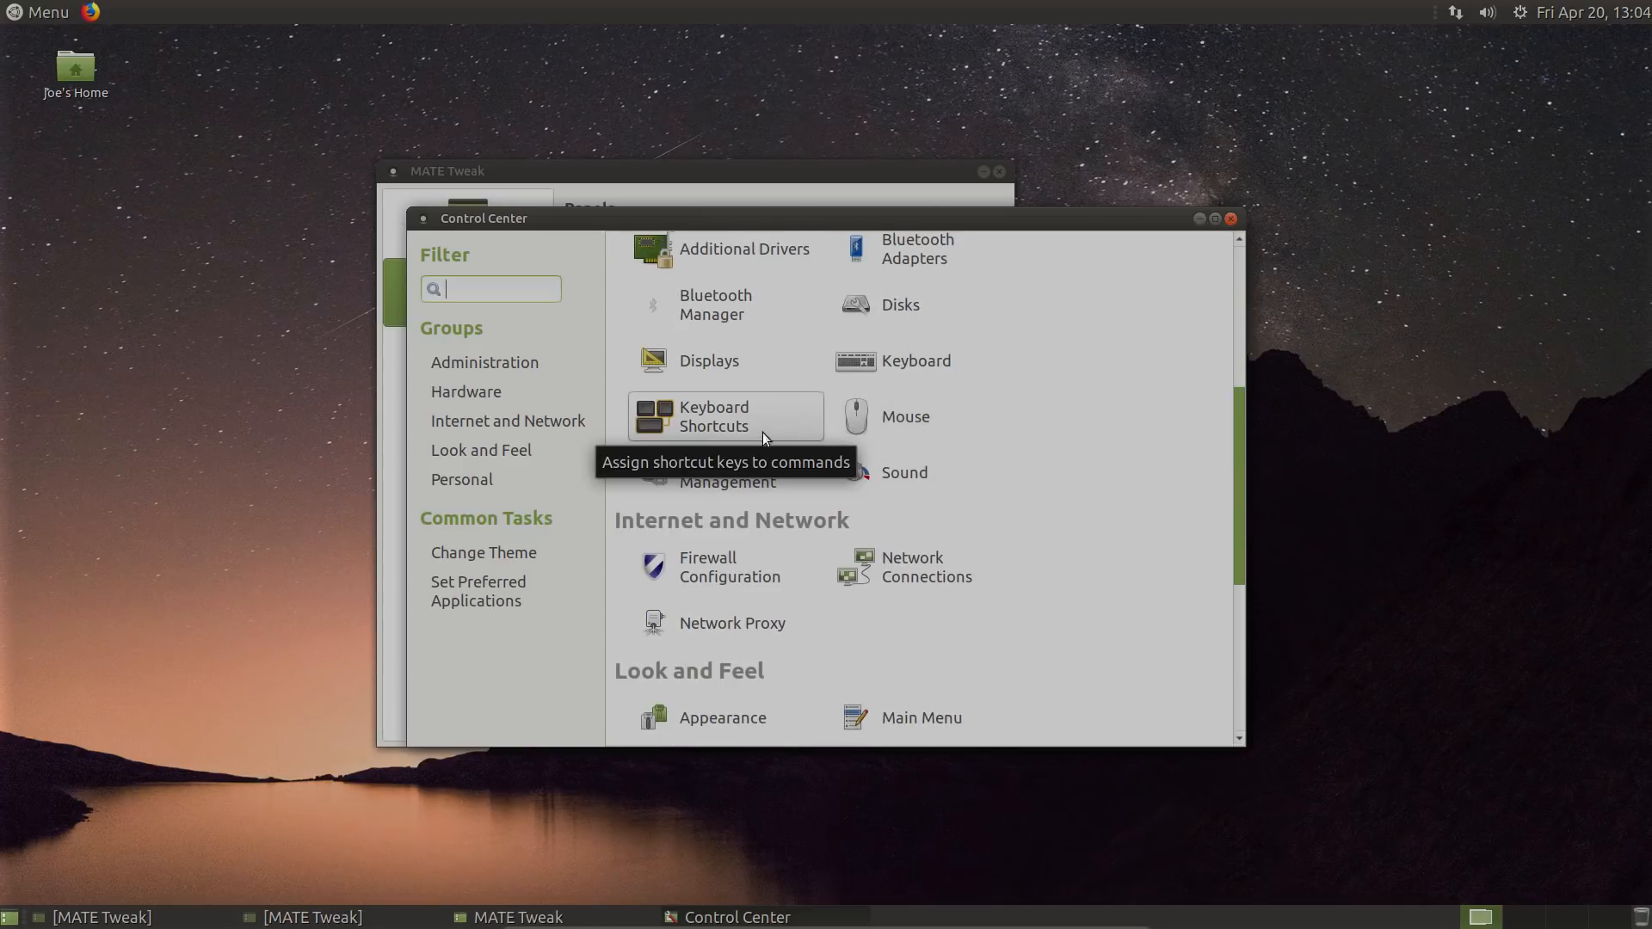
scroll(777, 416, down, 2)
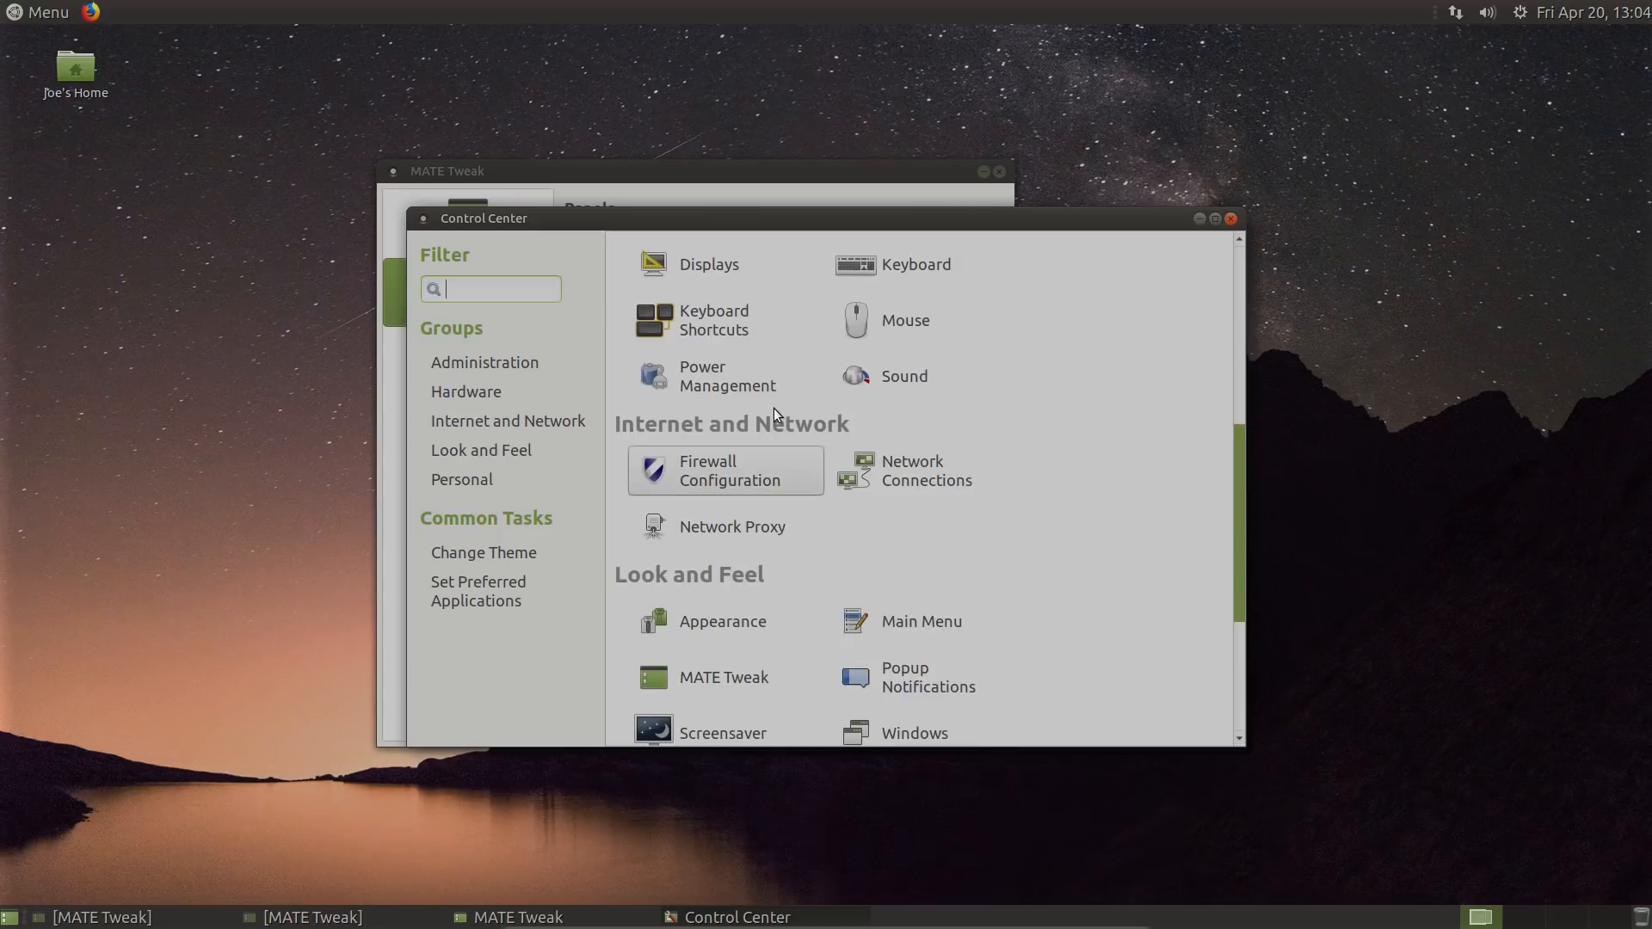
scroll(772, 408, up, 7)
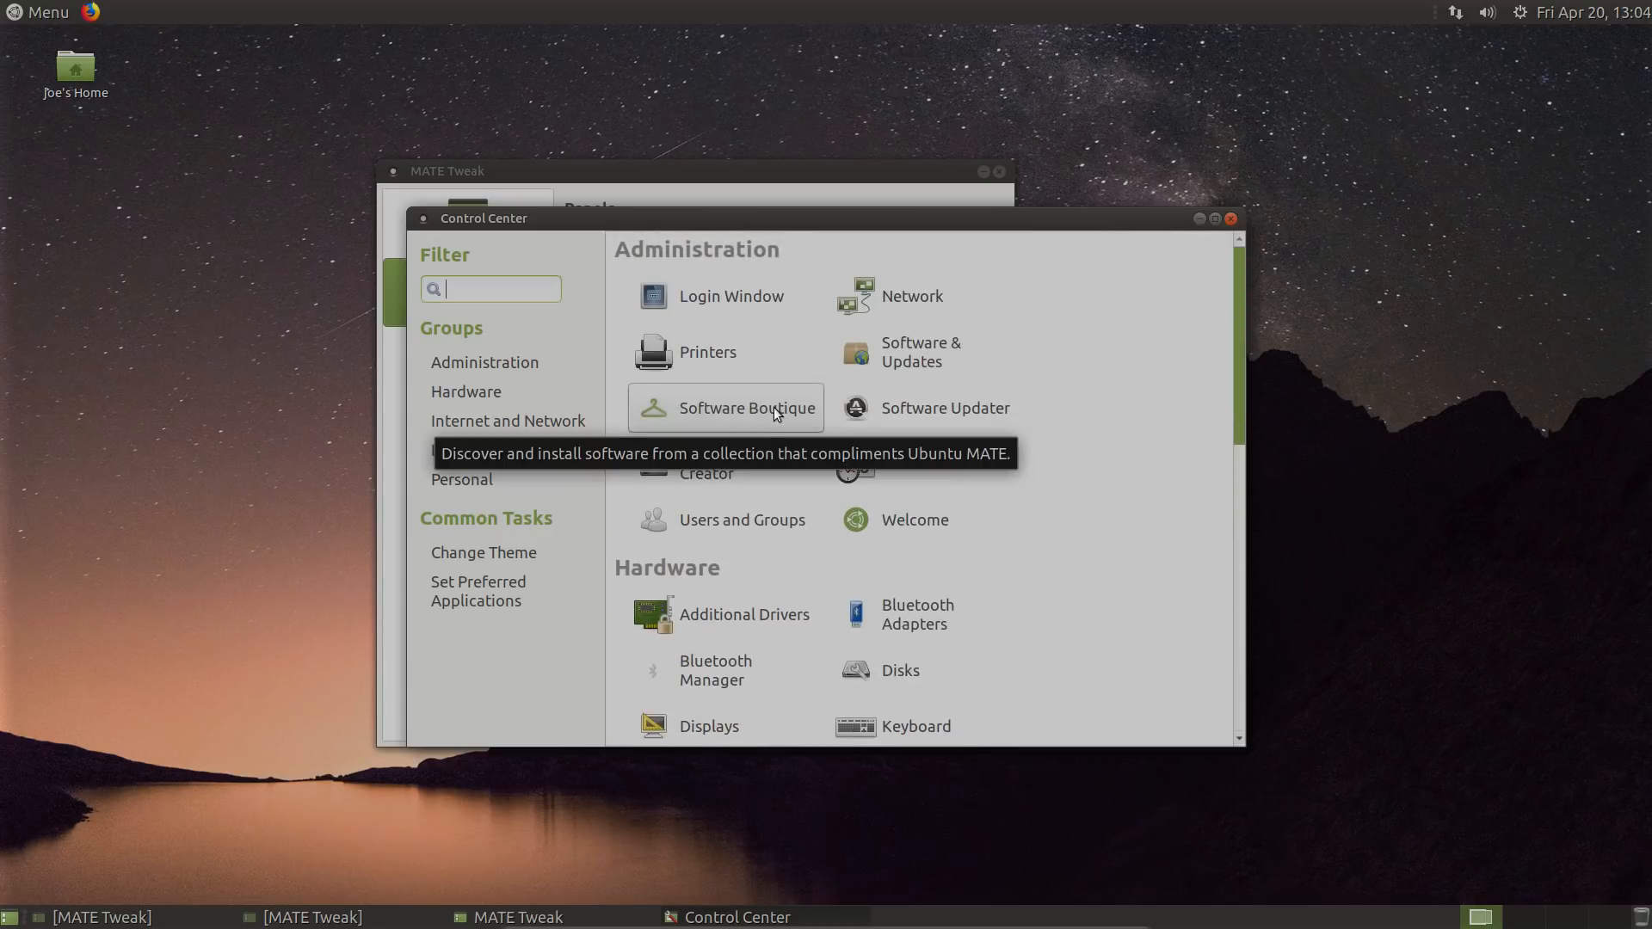
scroll(772, 406, down, 3)
scroll(772, 406, down, 6)
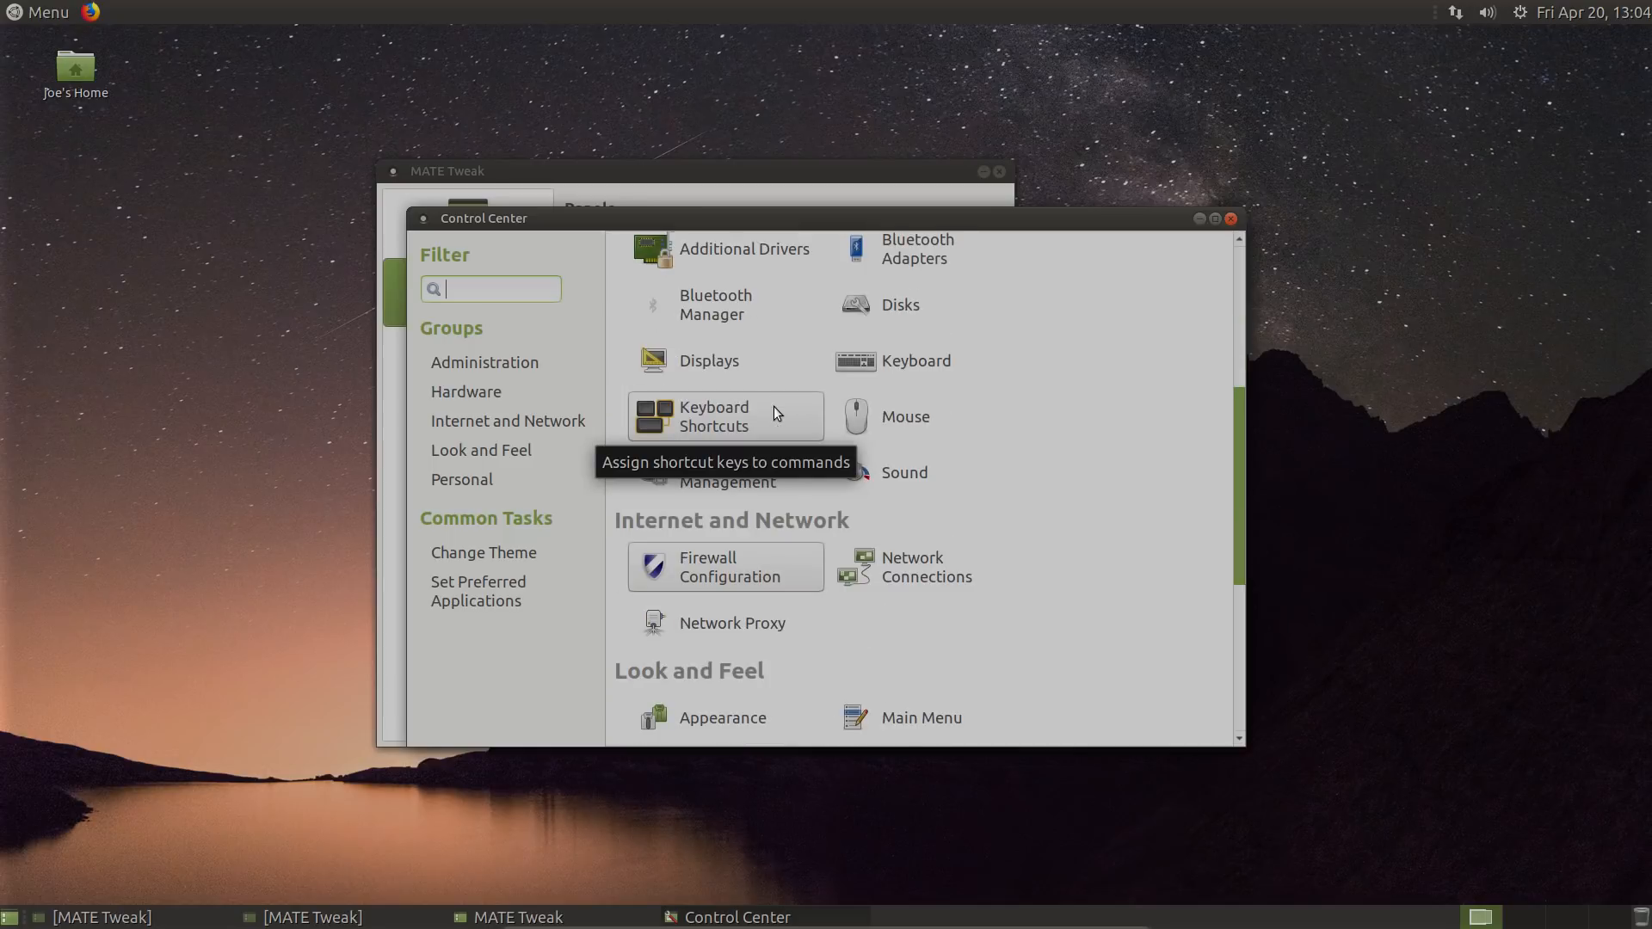
scroll(1005, 525, down, 2)
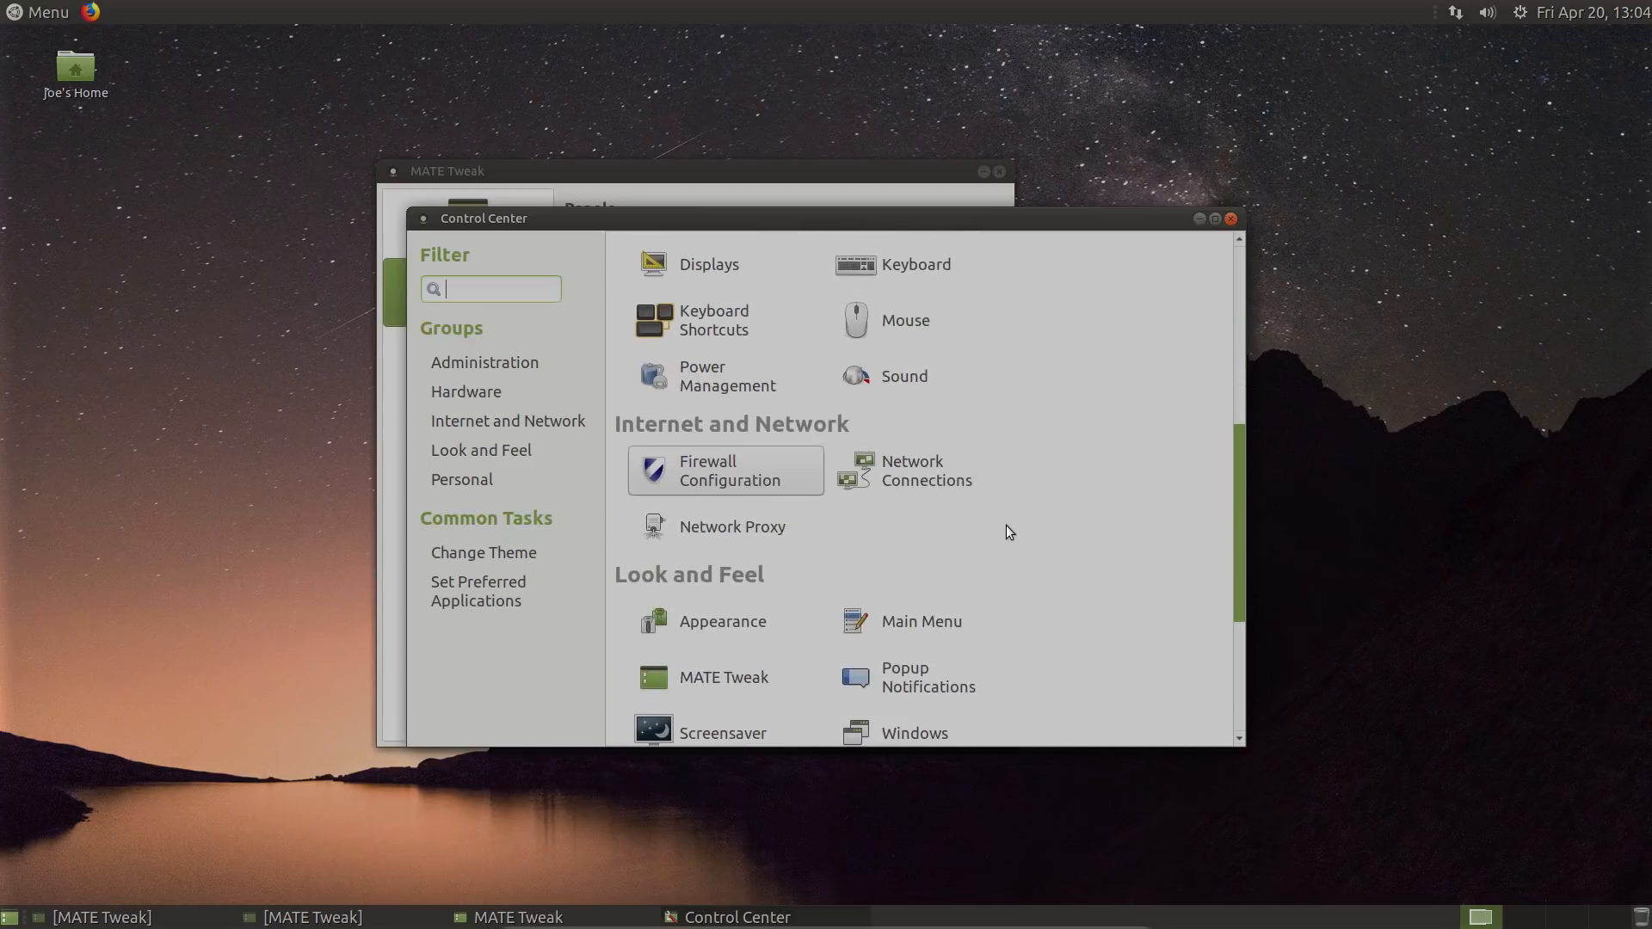
scroll(1005, 525, up, 11)
scroll(1005, 525, up, 1)
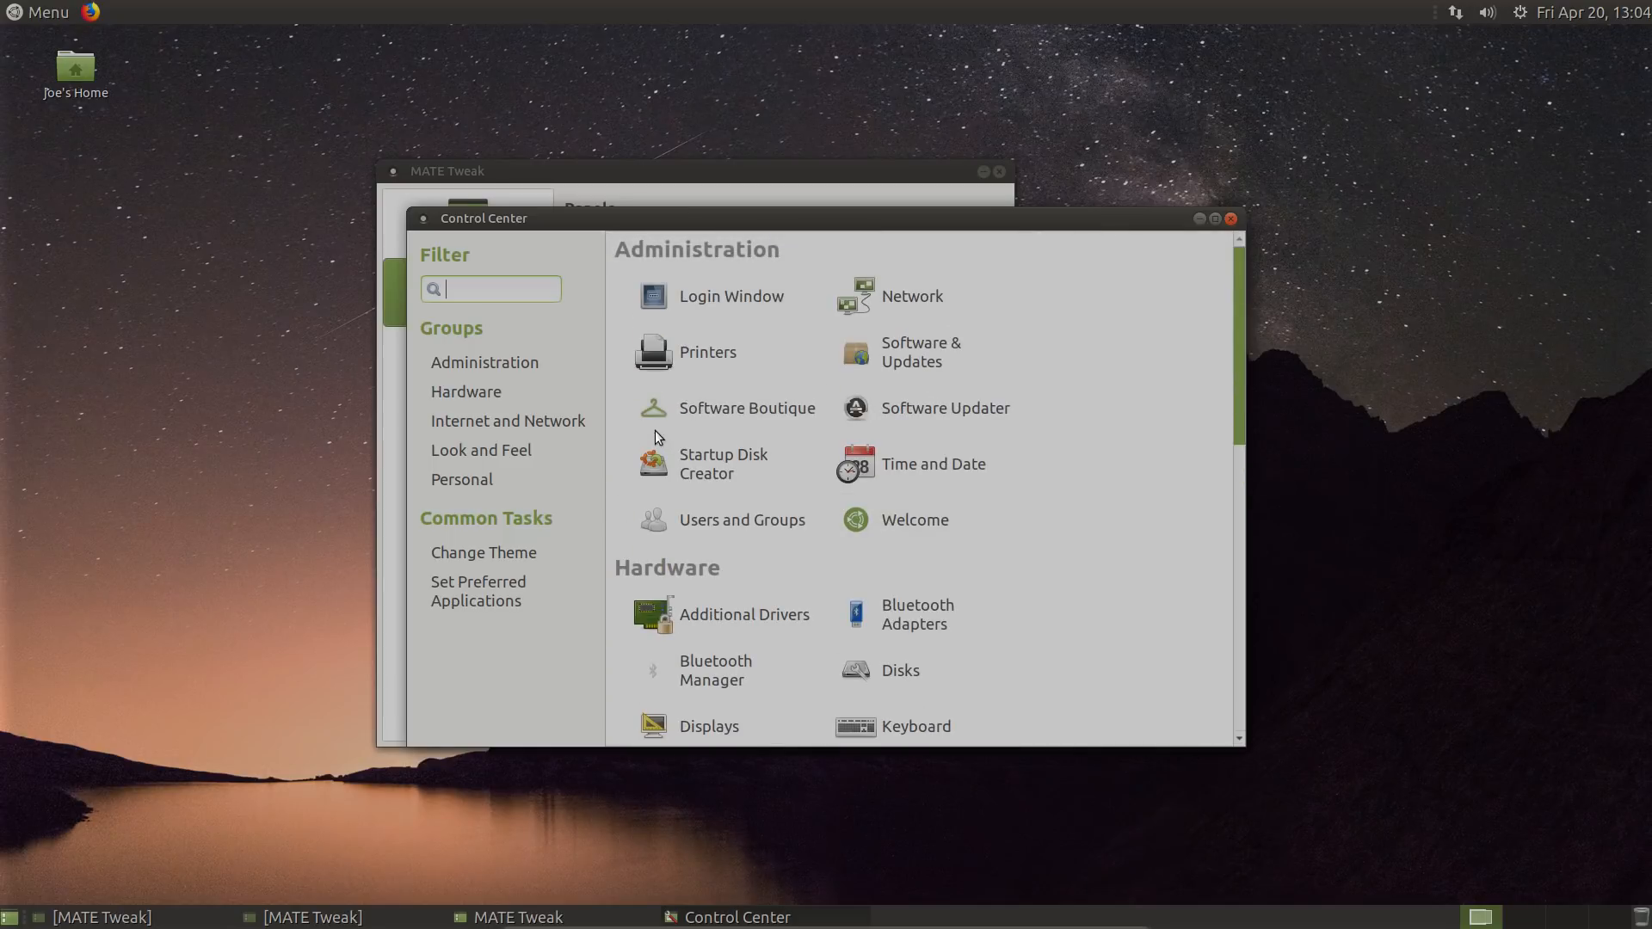
click(1234, 218)
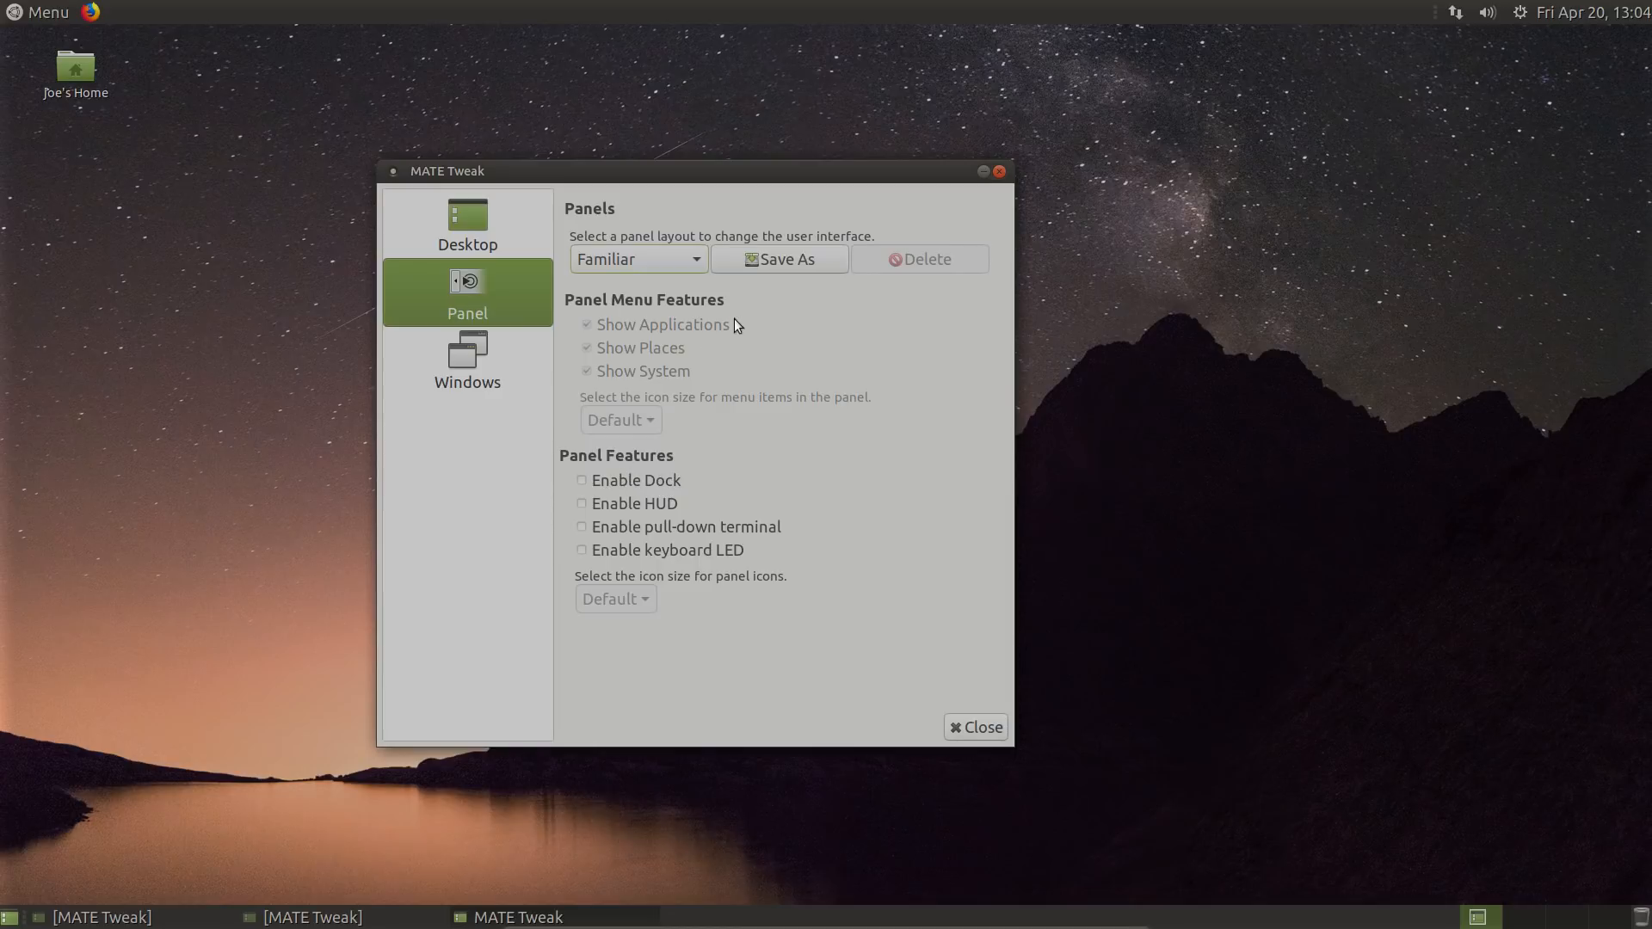
- Enable the pull-down terminal in MATE Tweak's panel features and bring the terminal down
click(678, 528)
key(F12)
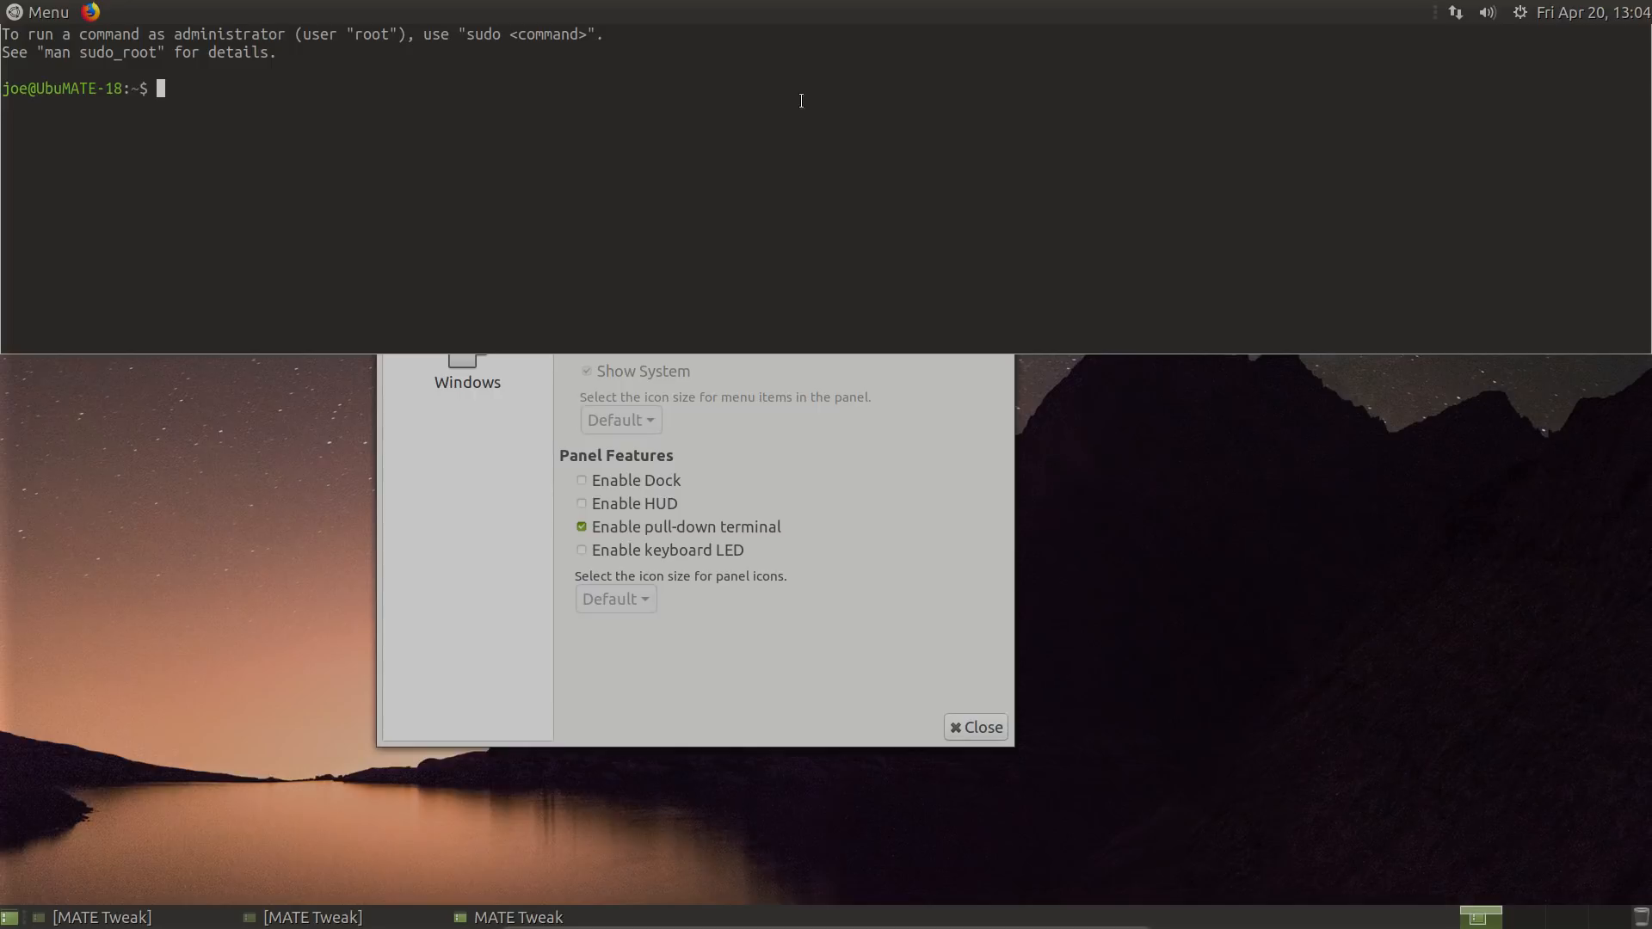
- Open the pull-down terminal's preferences, examine the General settings, and close the configuration window without changes
right_click(750, 189)
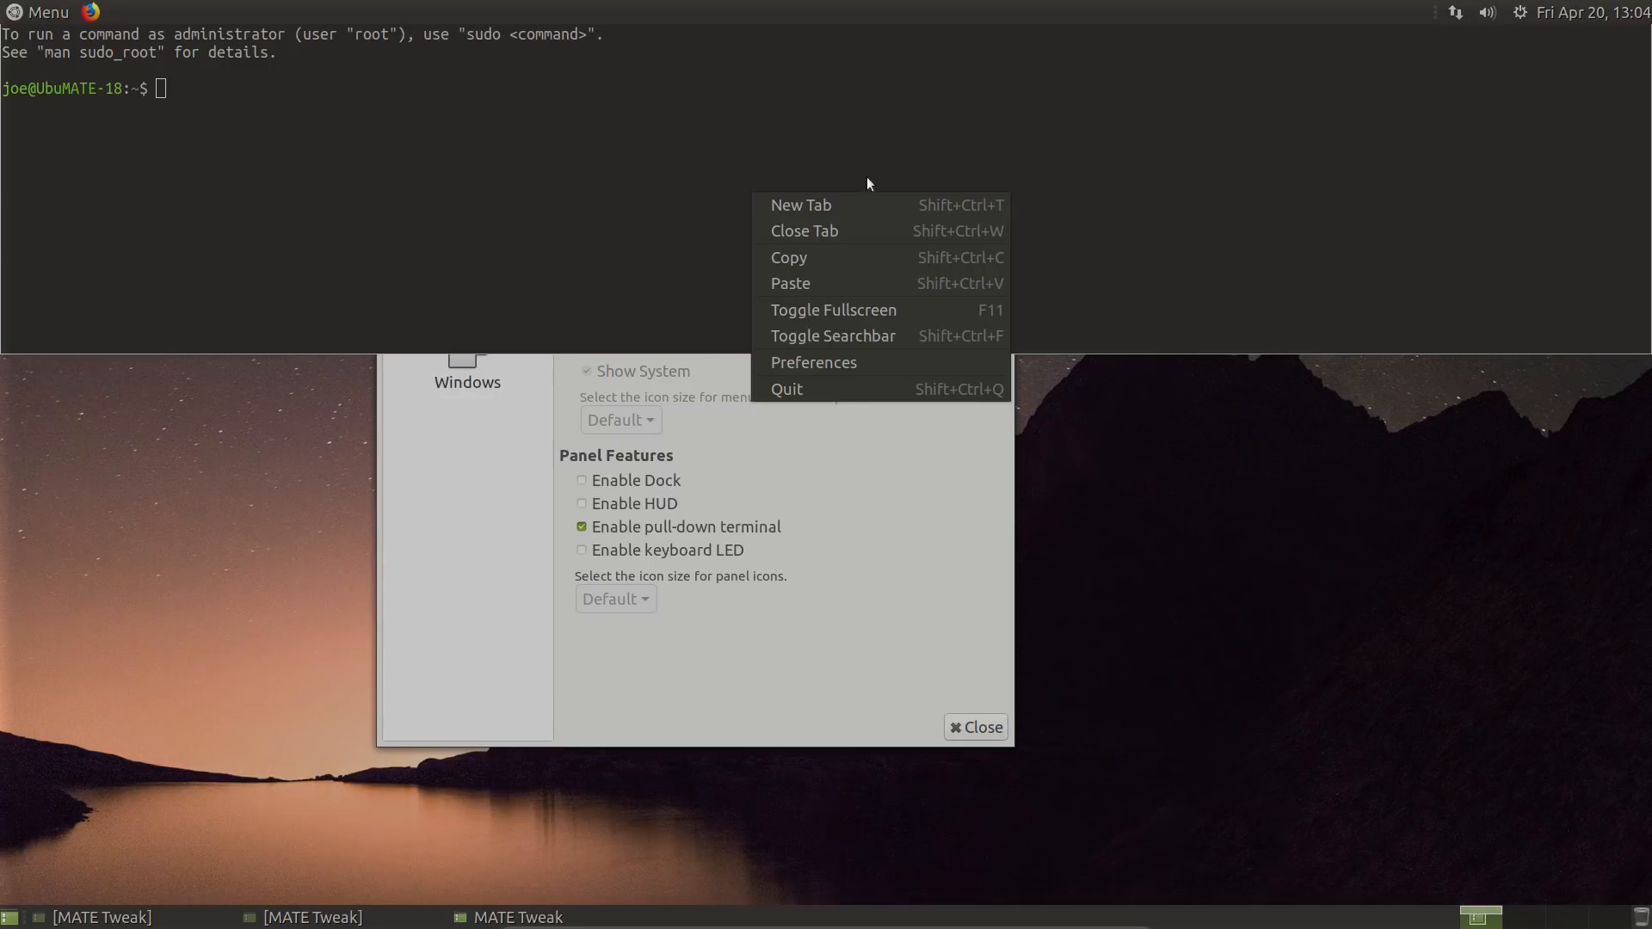
click(659, 184)
right_click(669, 167)
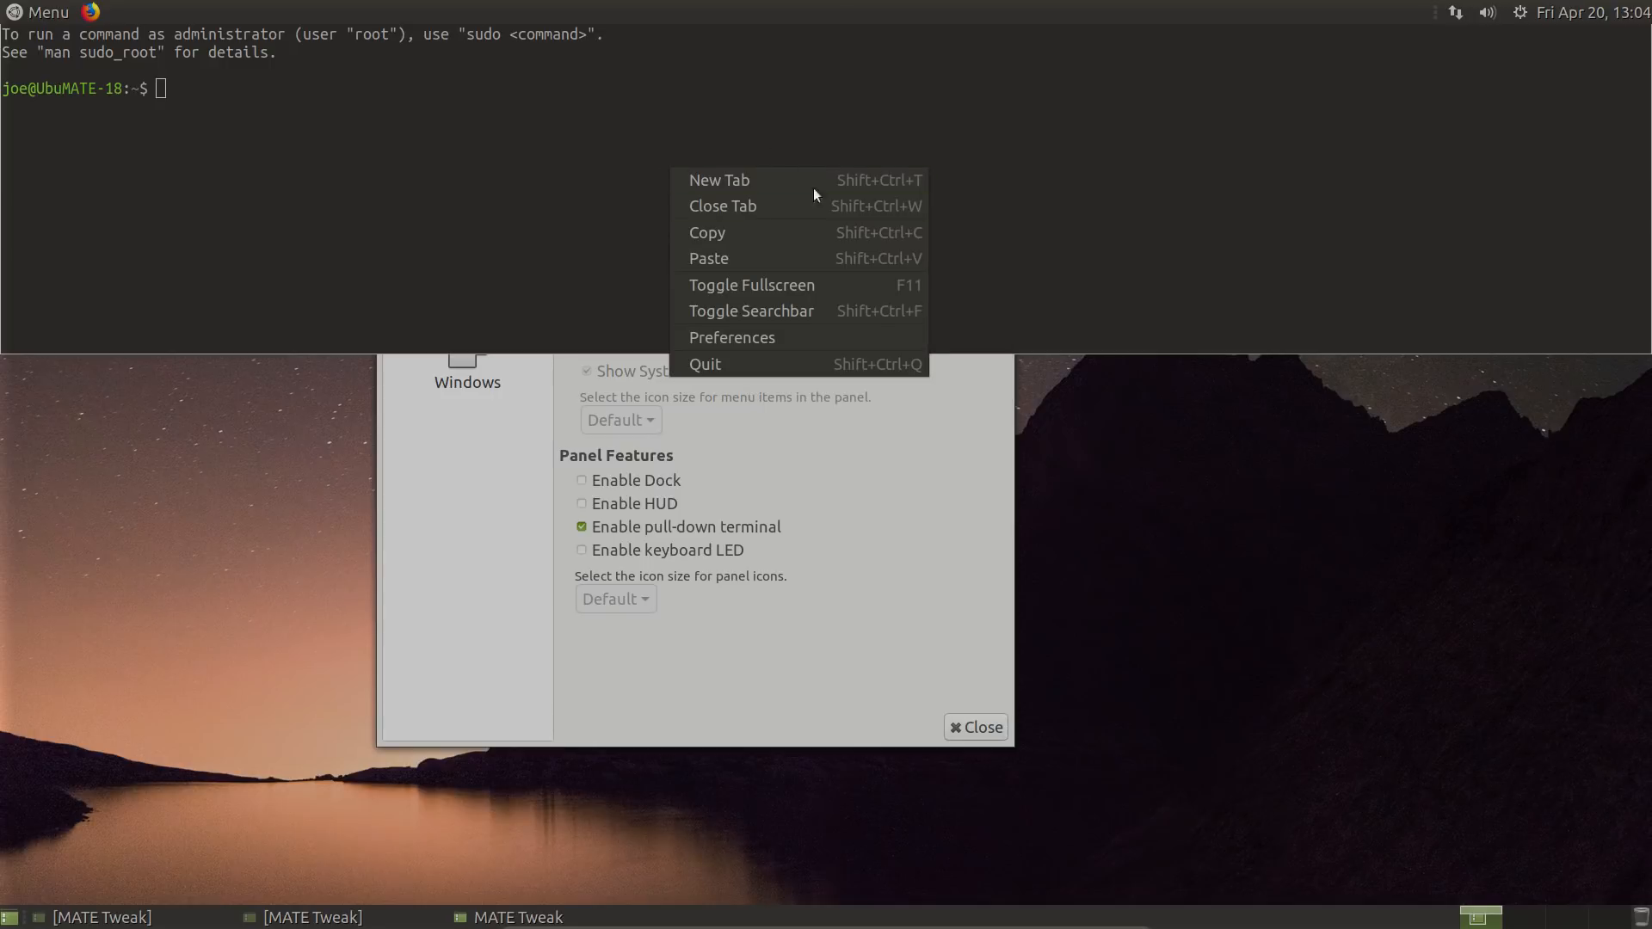
click(805, 334)
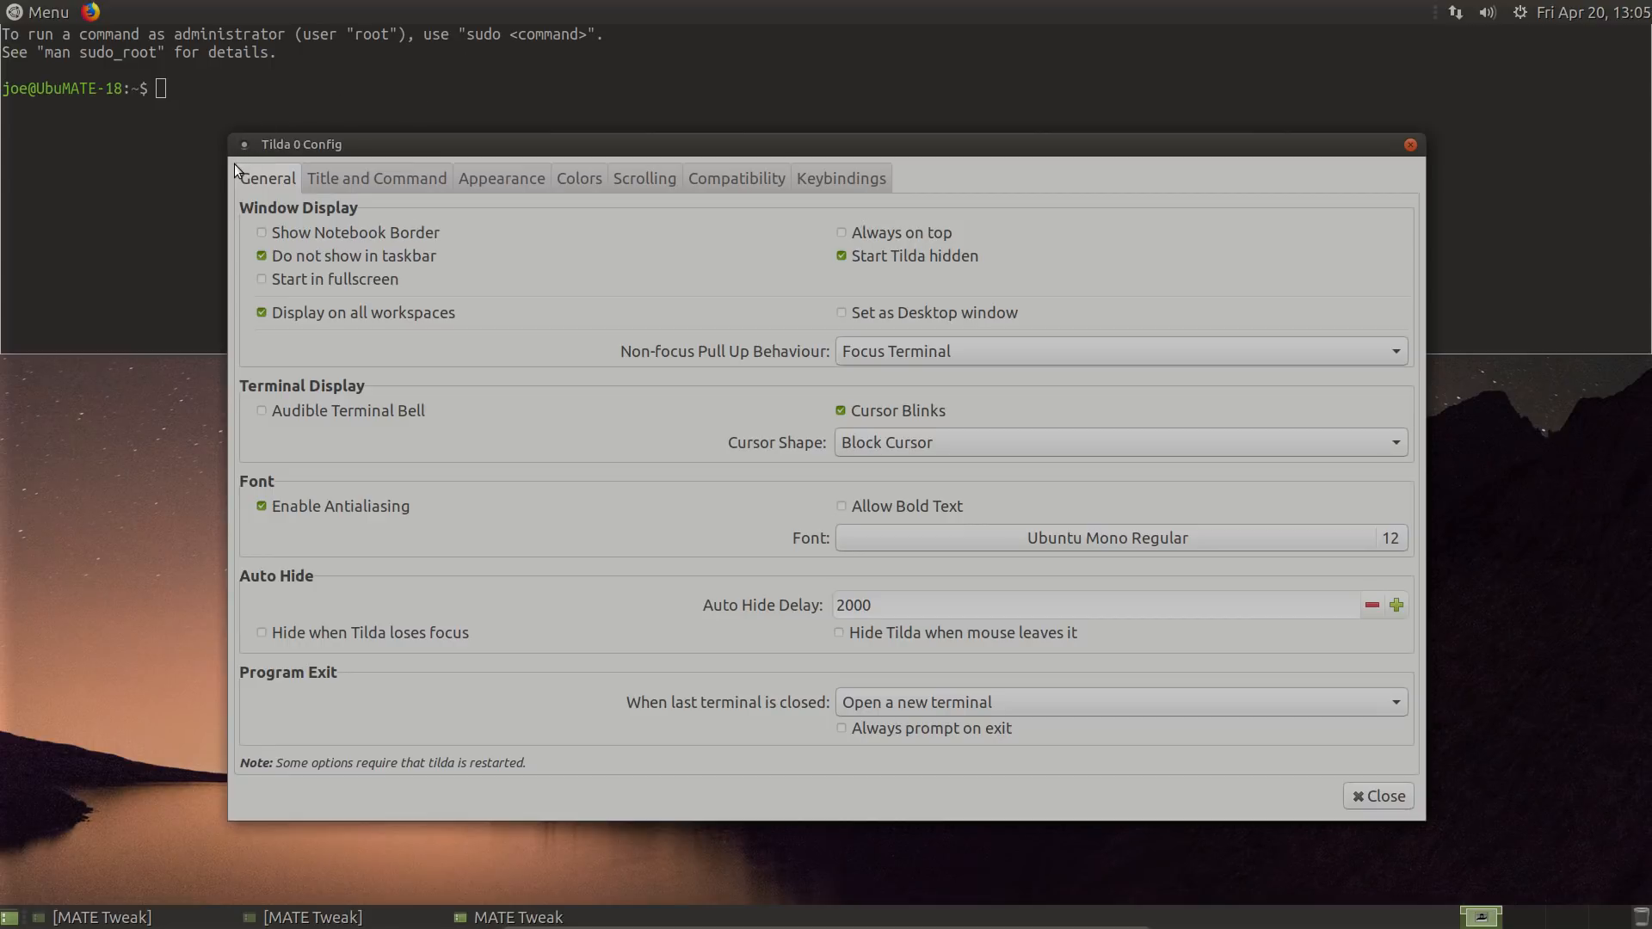
click(243, 125)
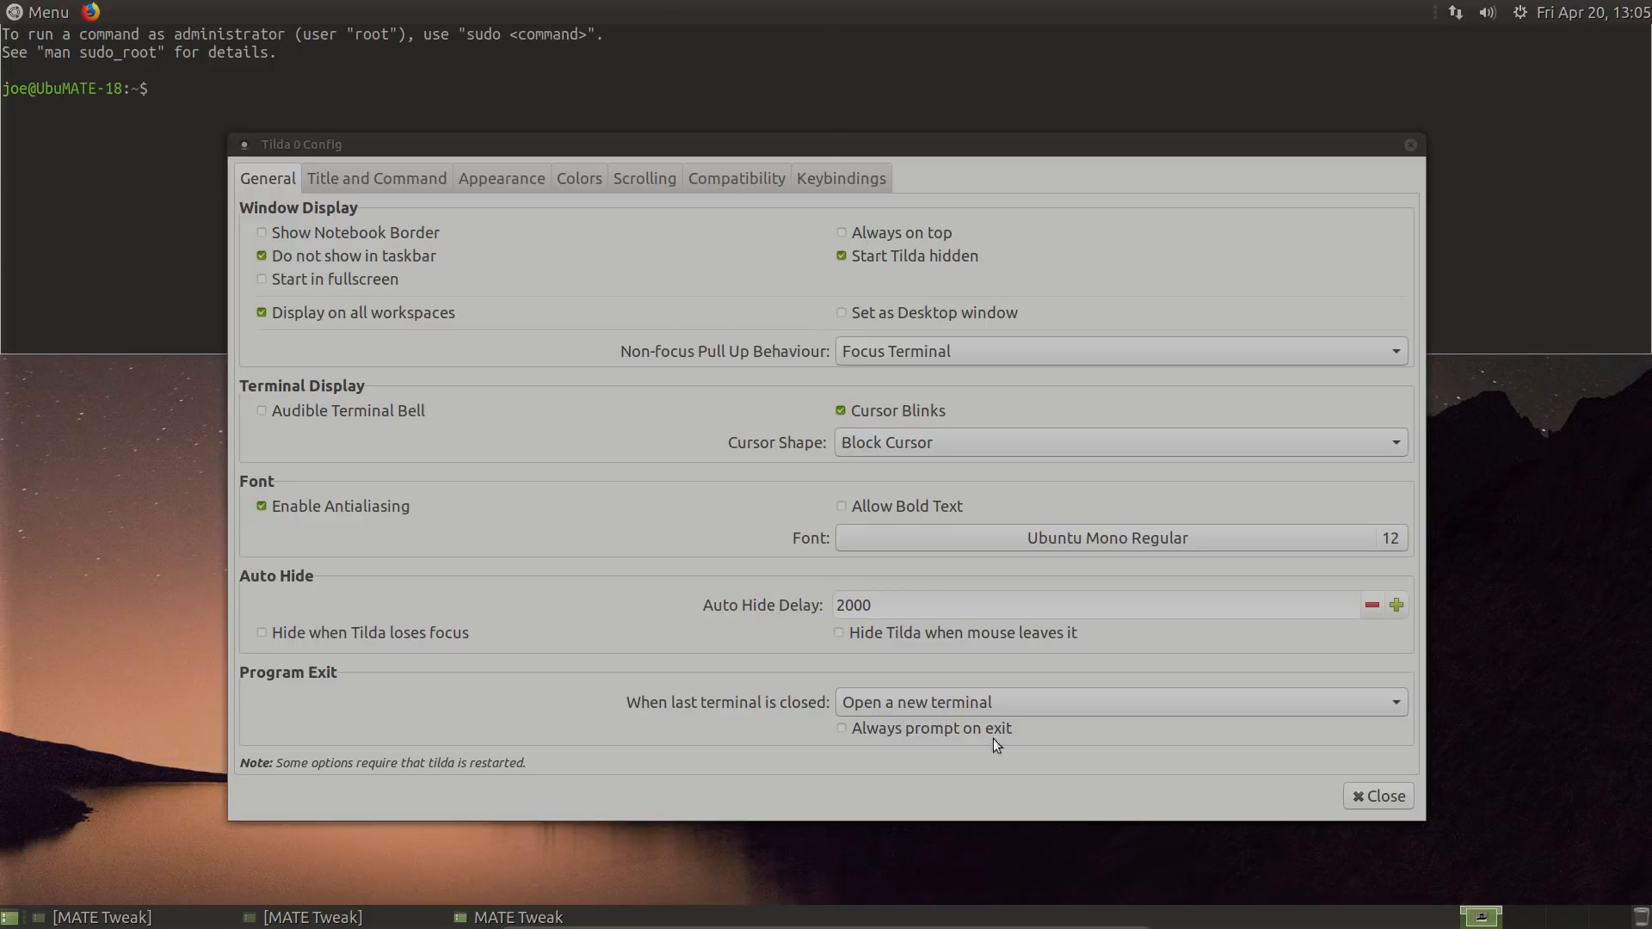
click(1354, 794)
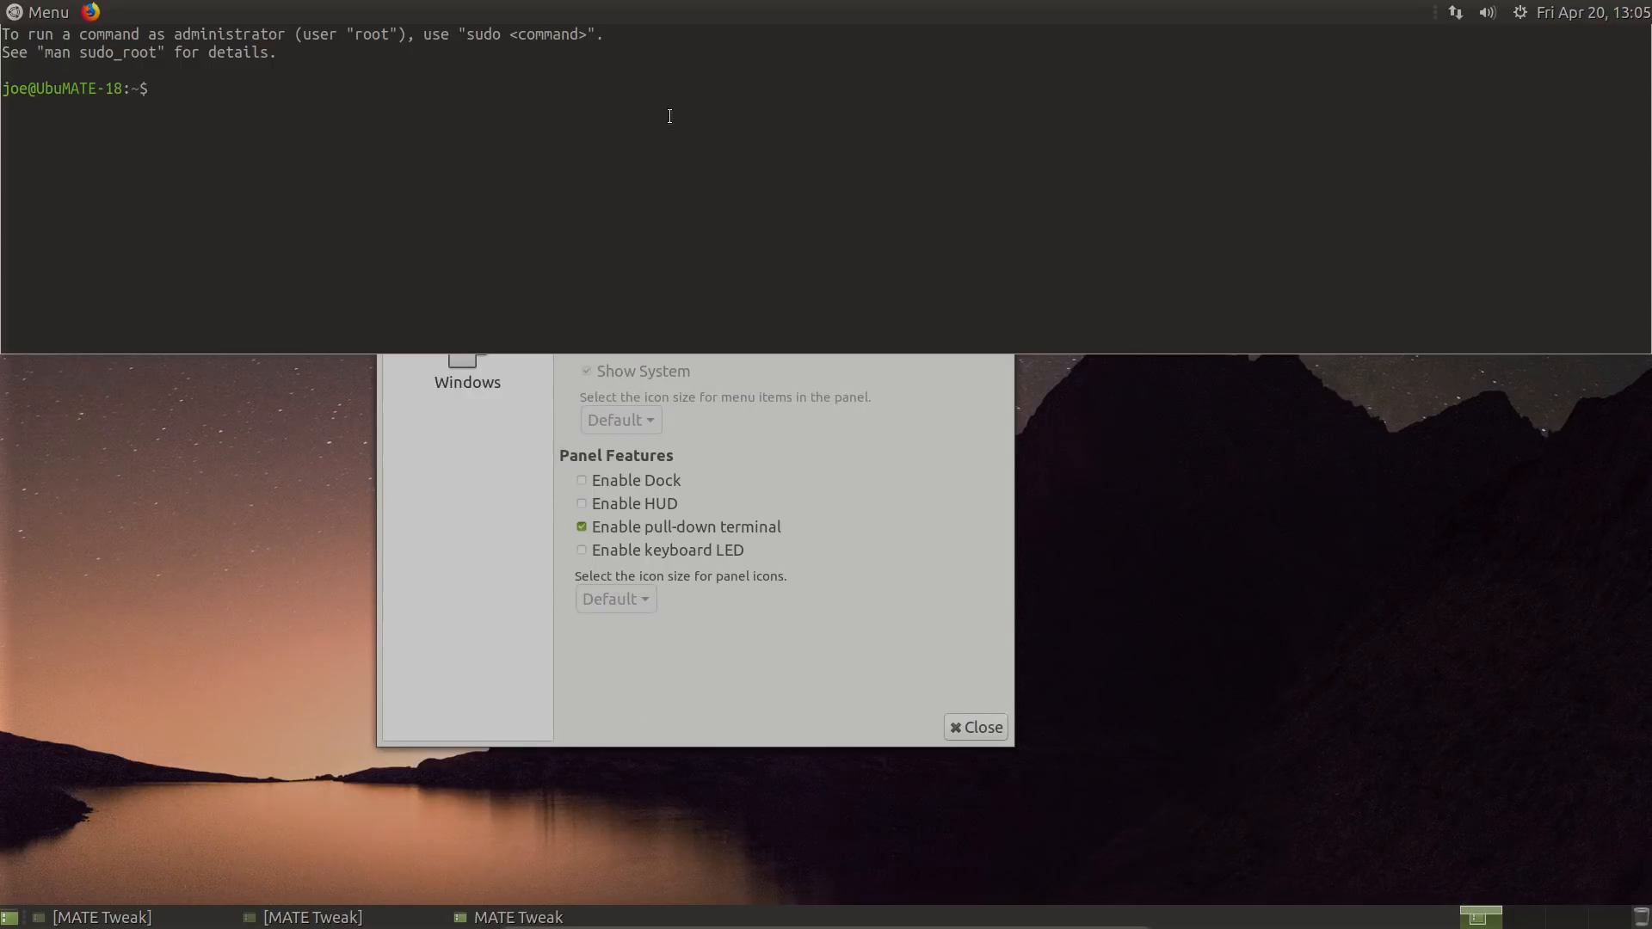
- Toggle the pull-down terminal's visibility, leave it hidden, and close MATE Tweak
key(F12)
key(F12)
key(F12)
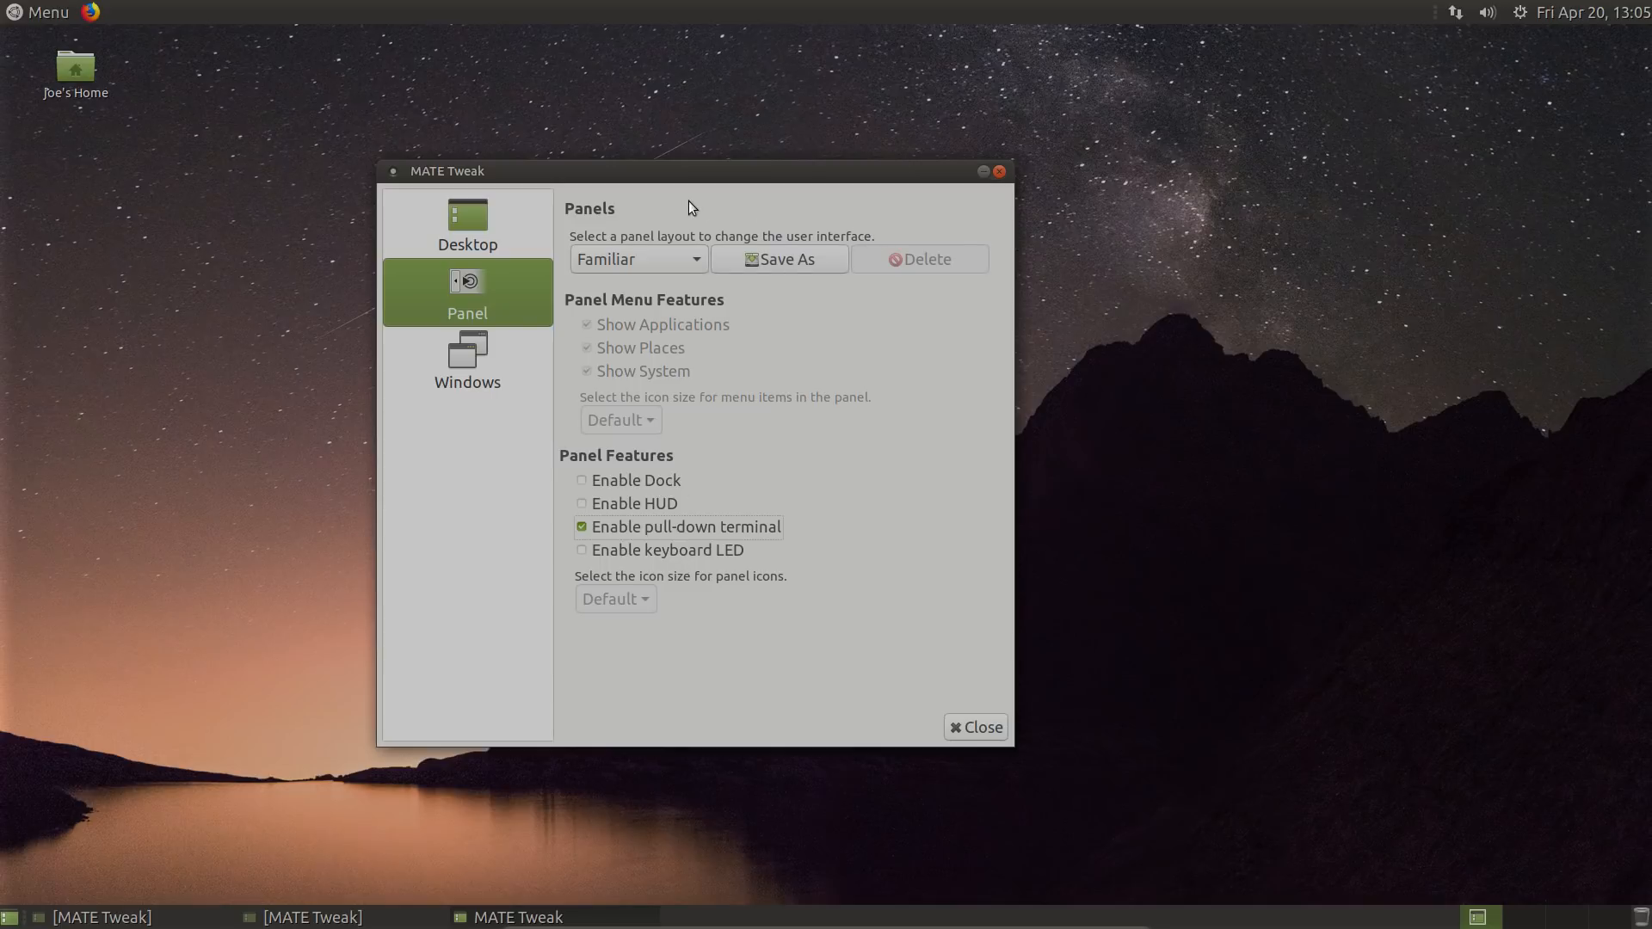
click(998, 172)
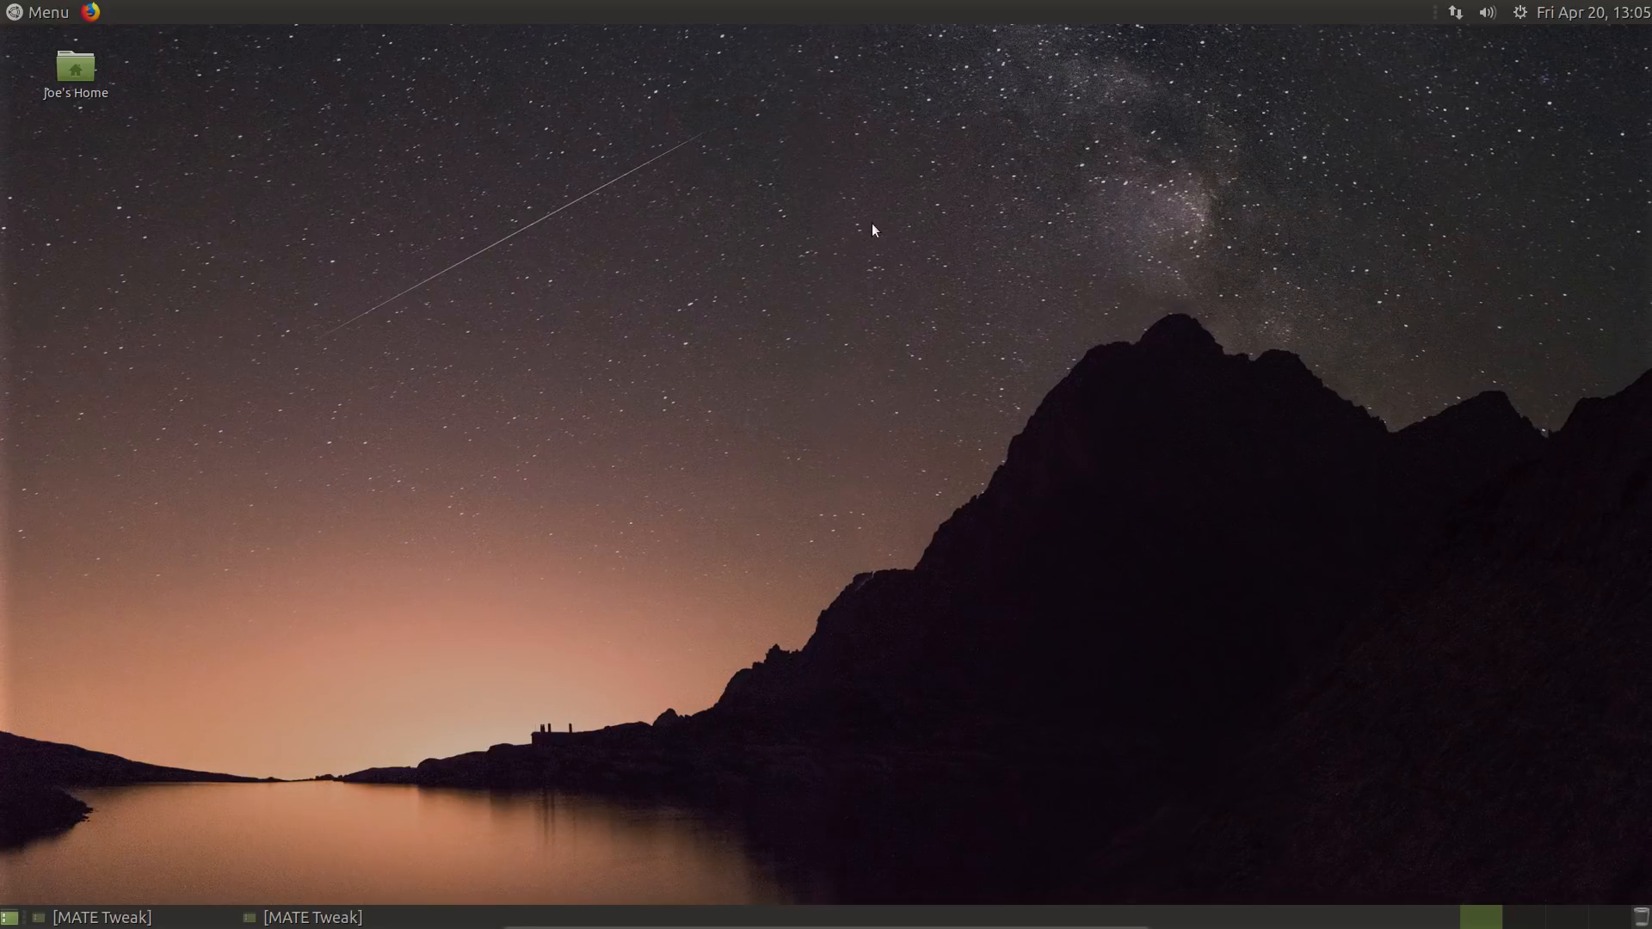
- Open a terminal window and run uname -r and lsblk to check the kernel release and block devices
key(ctrl+alt+t)
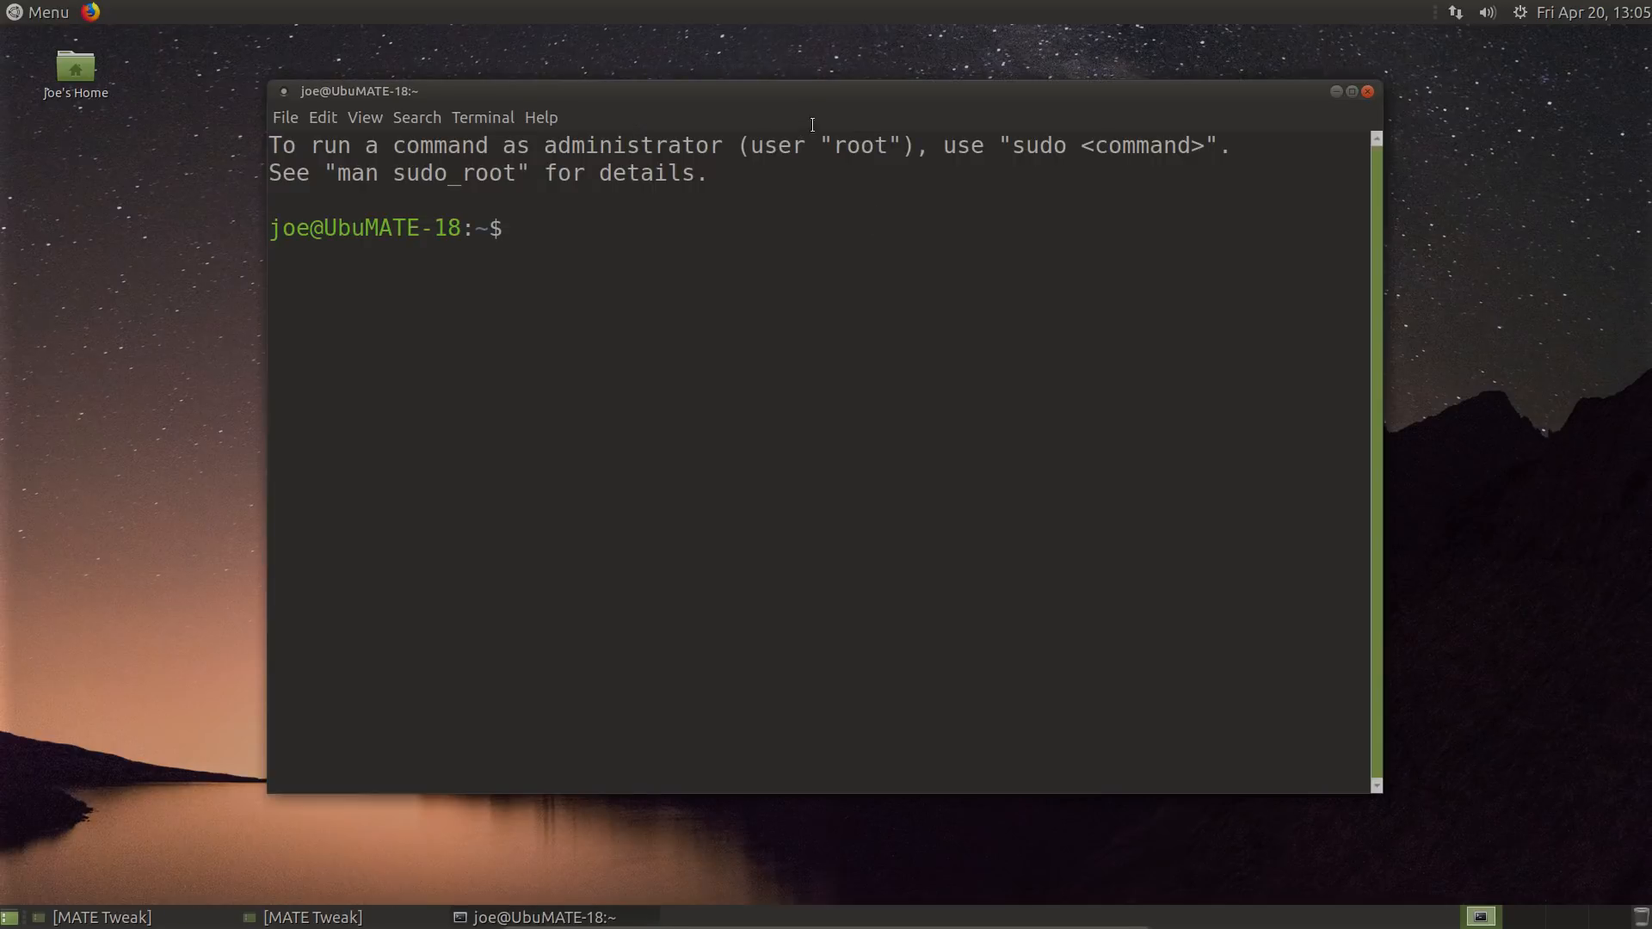
drag(813, 110, 830, 164)
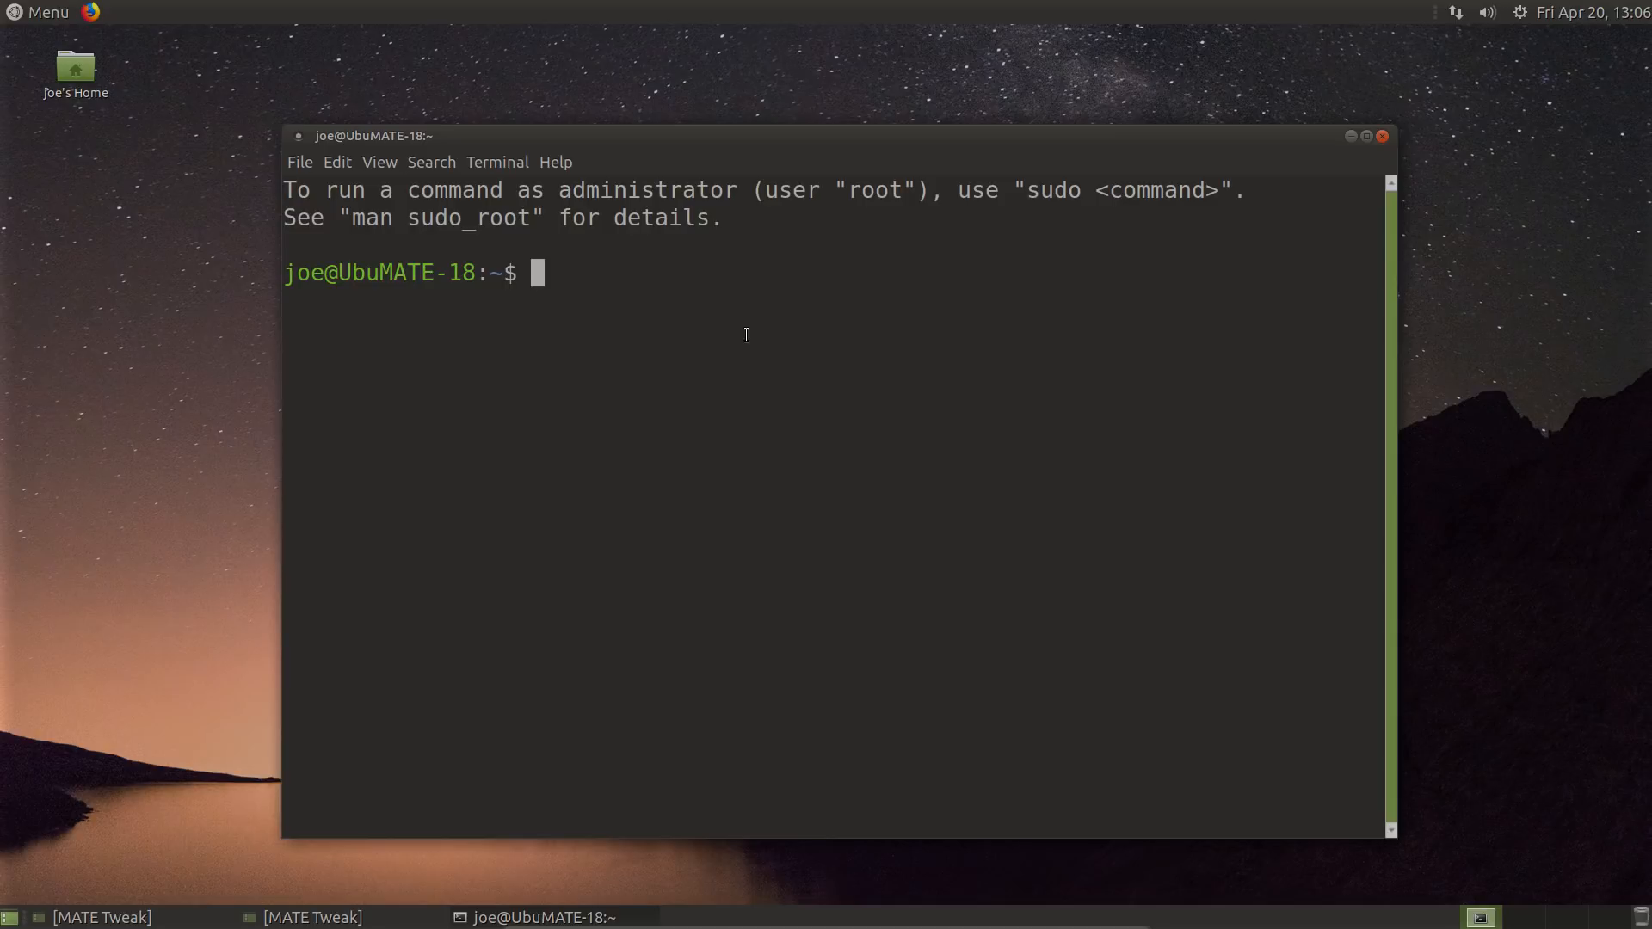
text(uname -r)
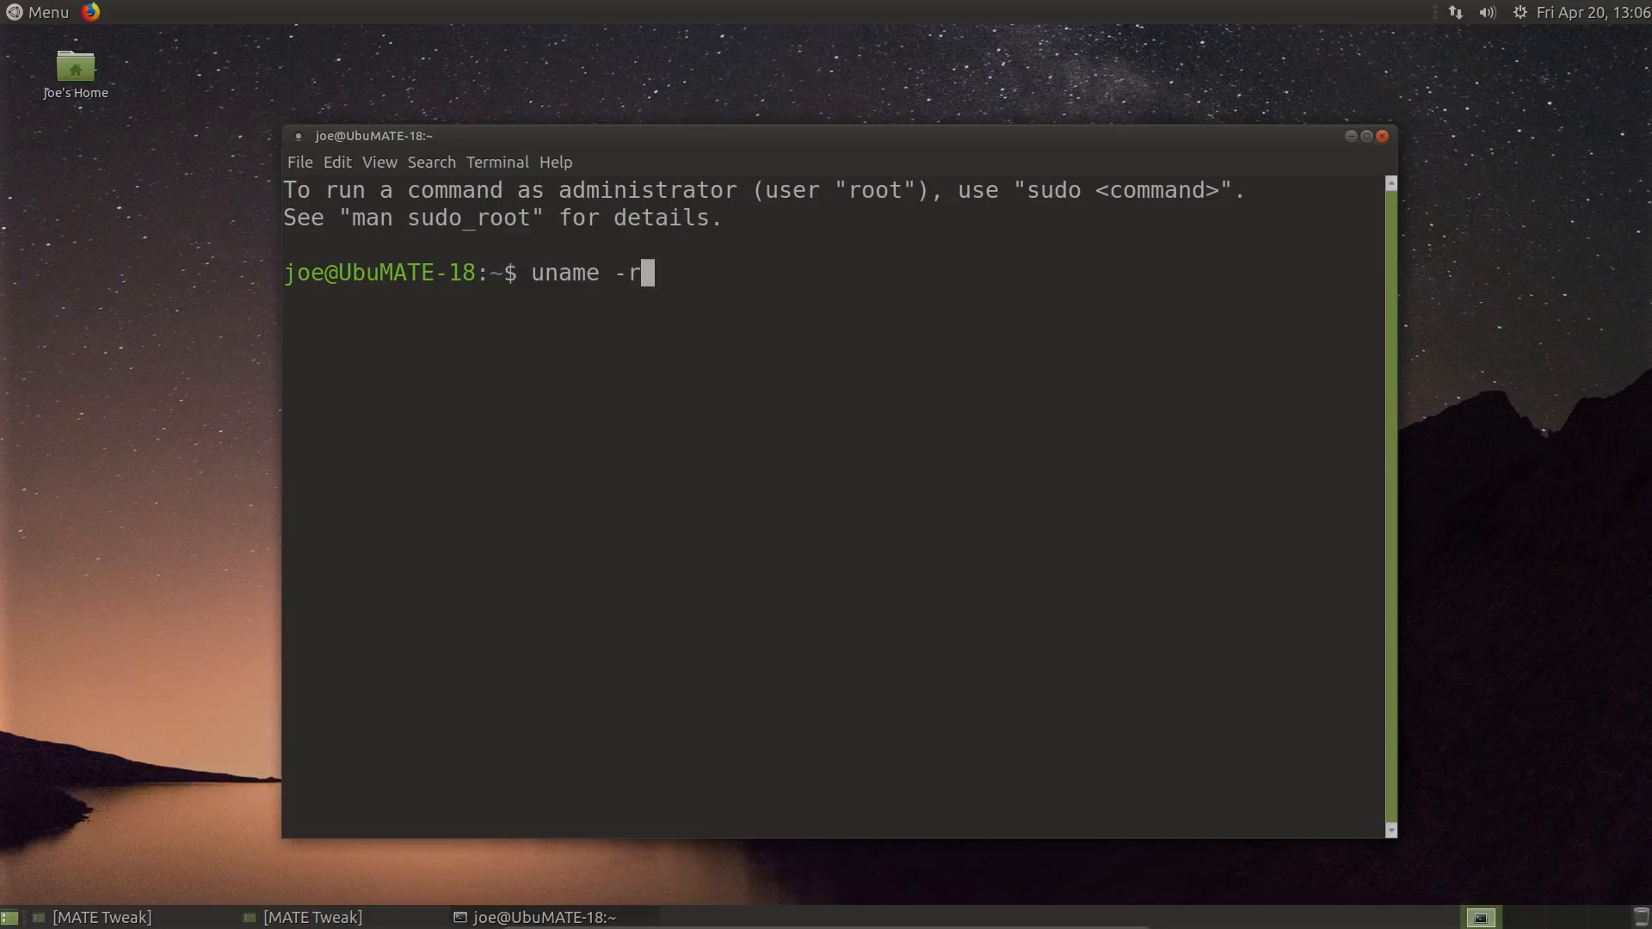
key(Return)
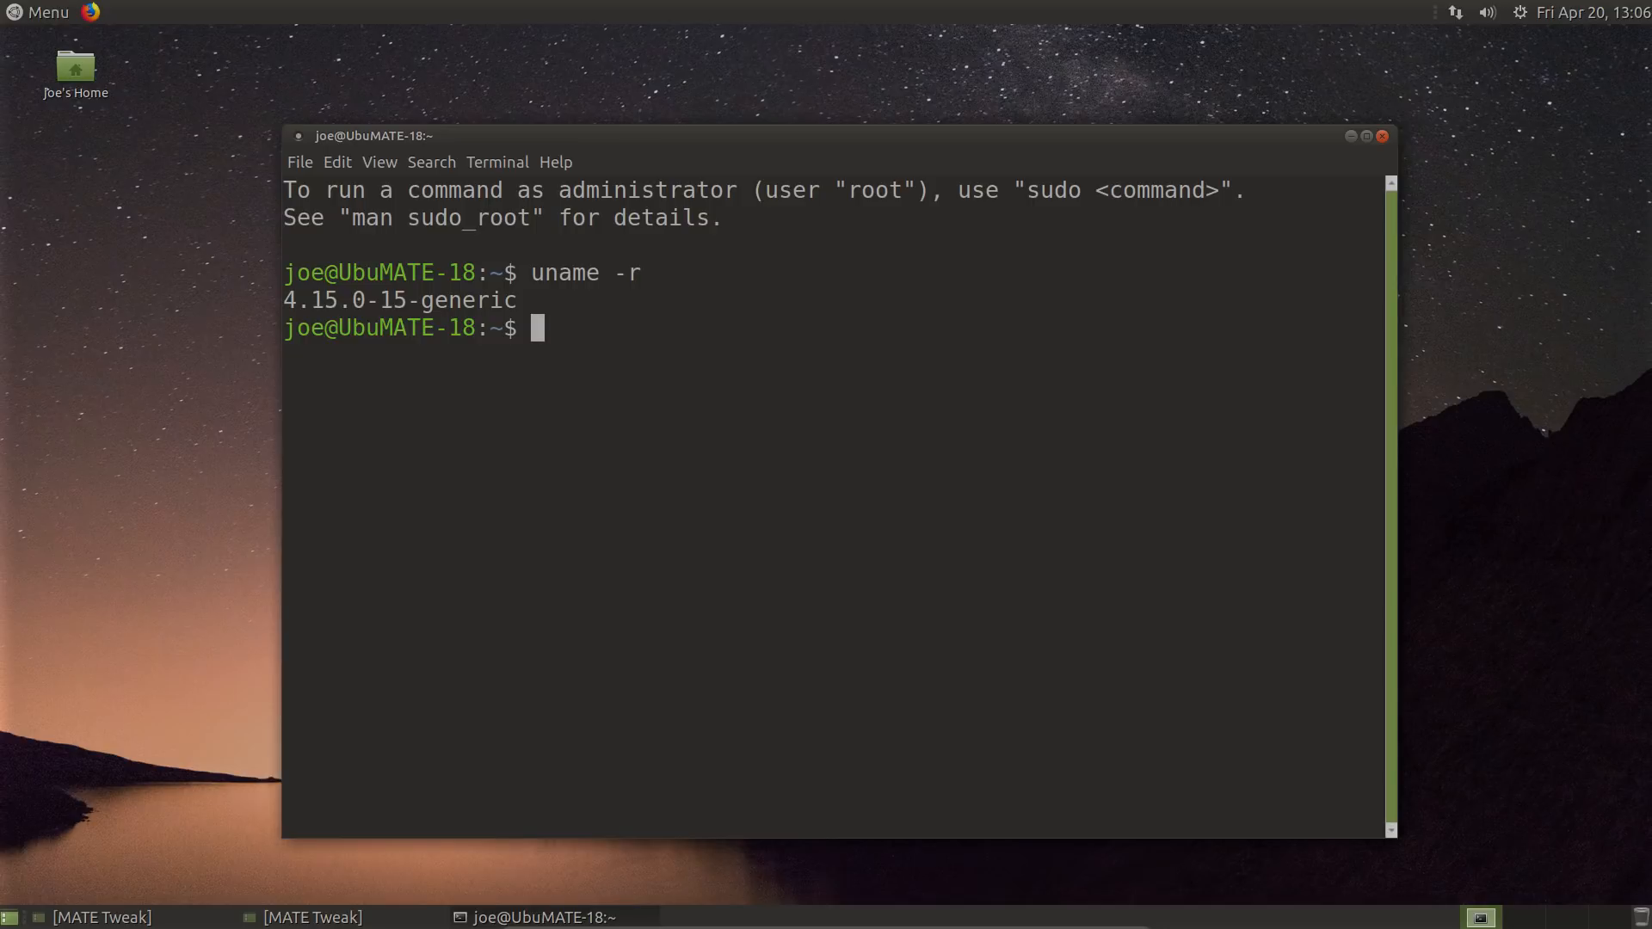
text(lsblk)
key(Return)
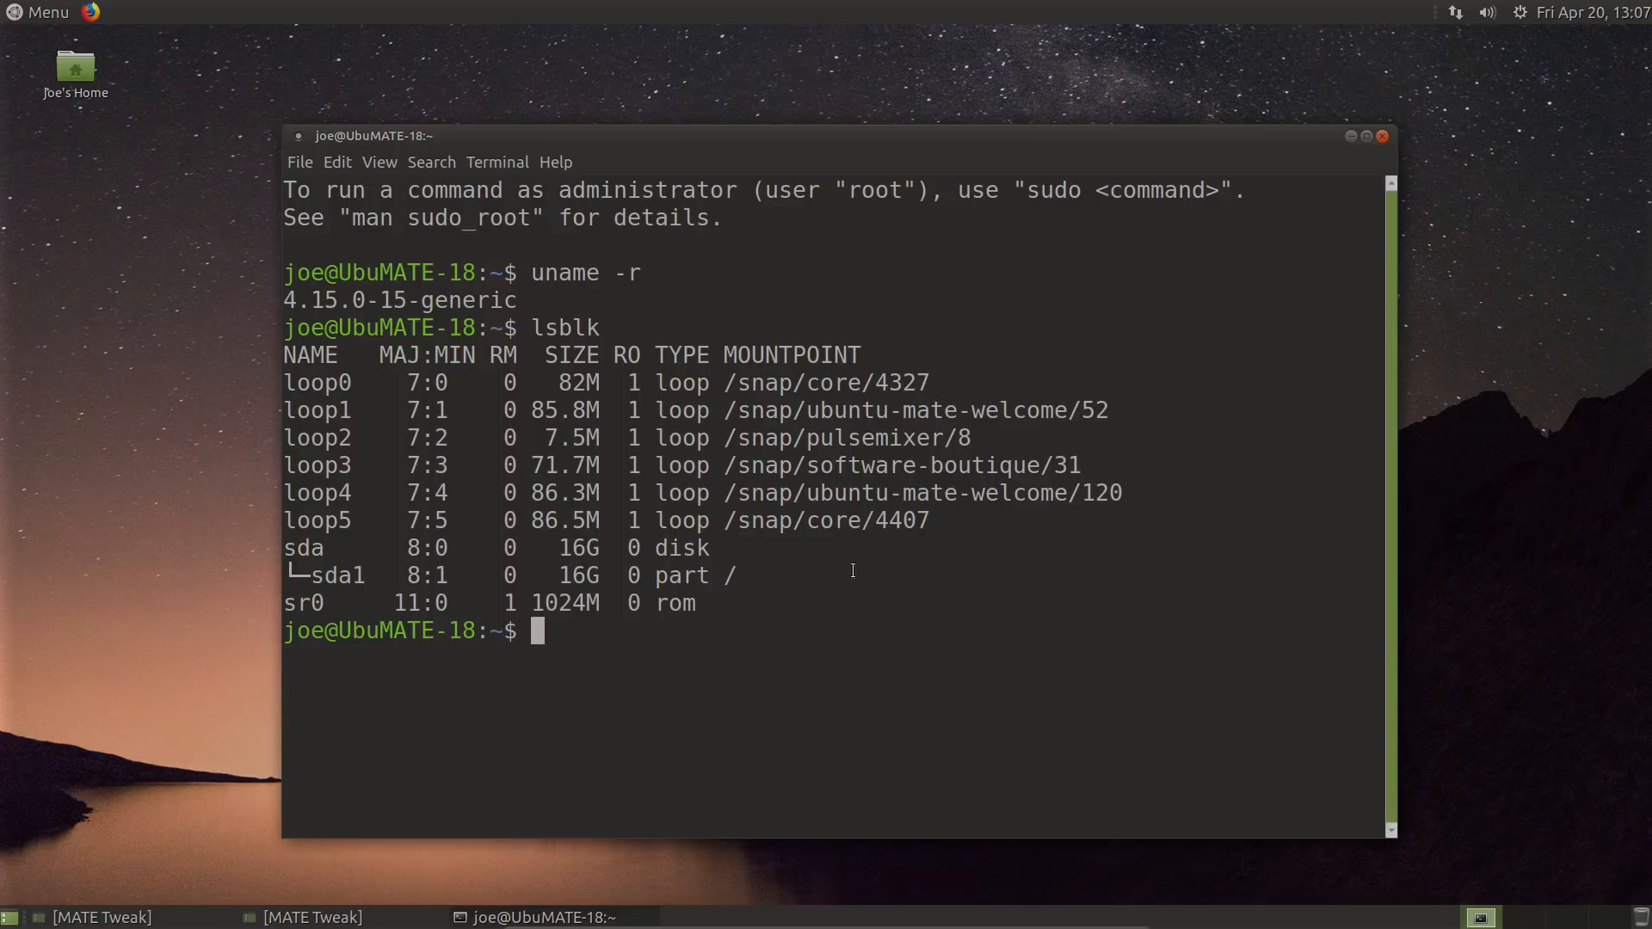
- Try free -f, run free -h to check memory usage in human-readable units, and exit the terminal
text(free -f)
key(Return)
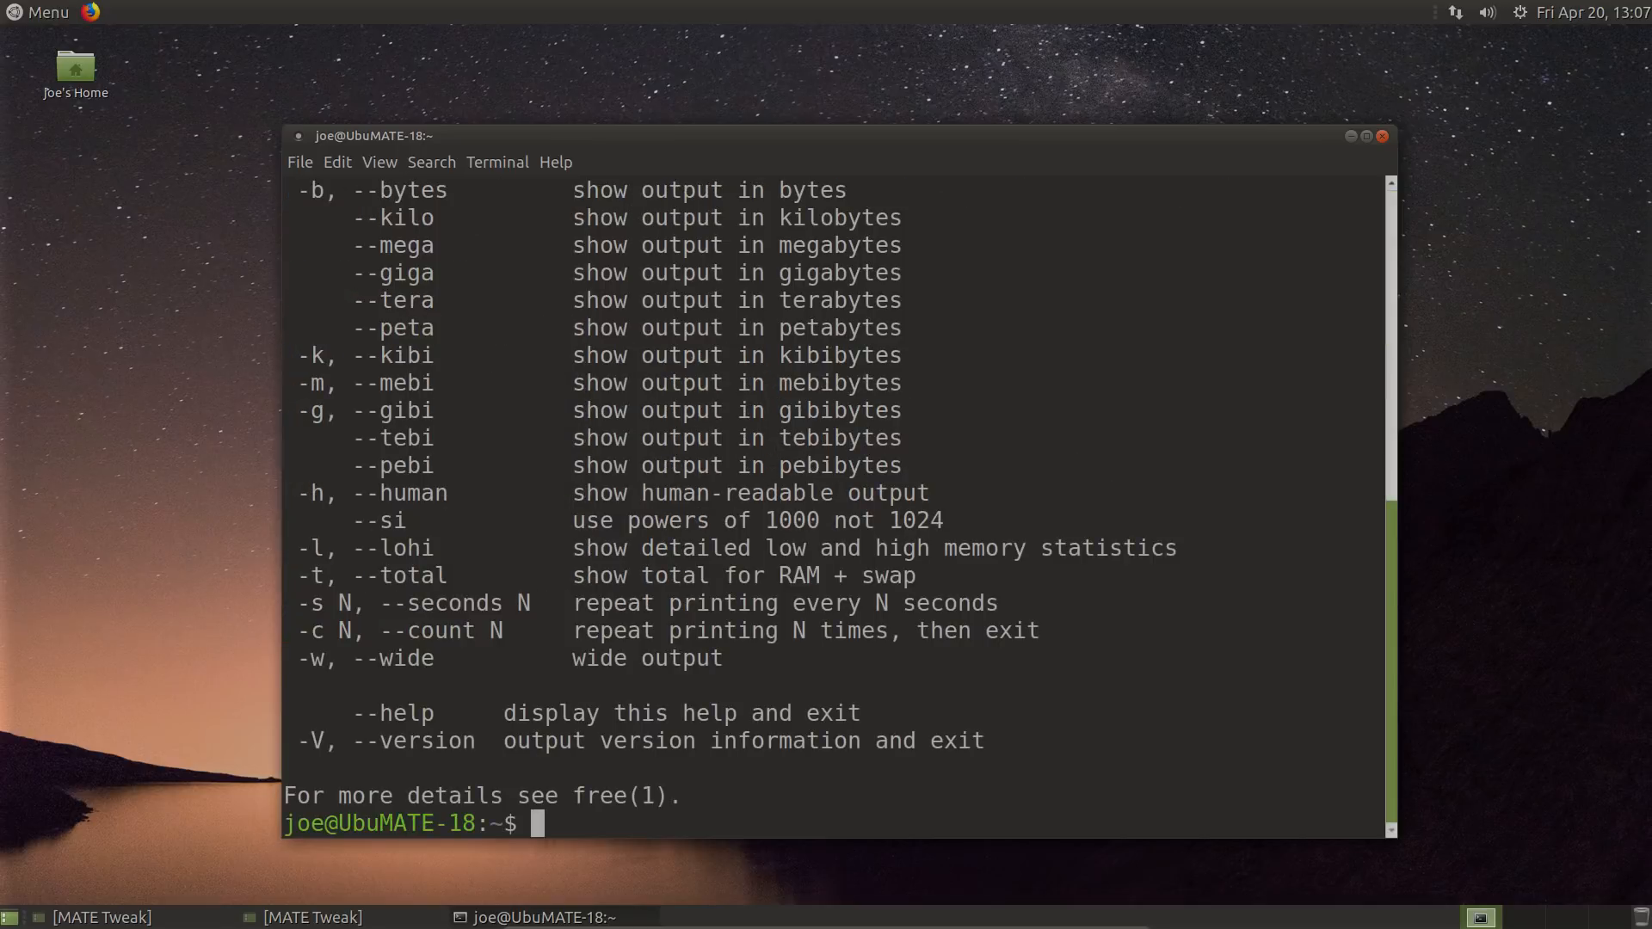
text(free -h)
key(Return)
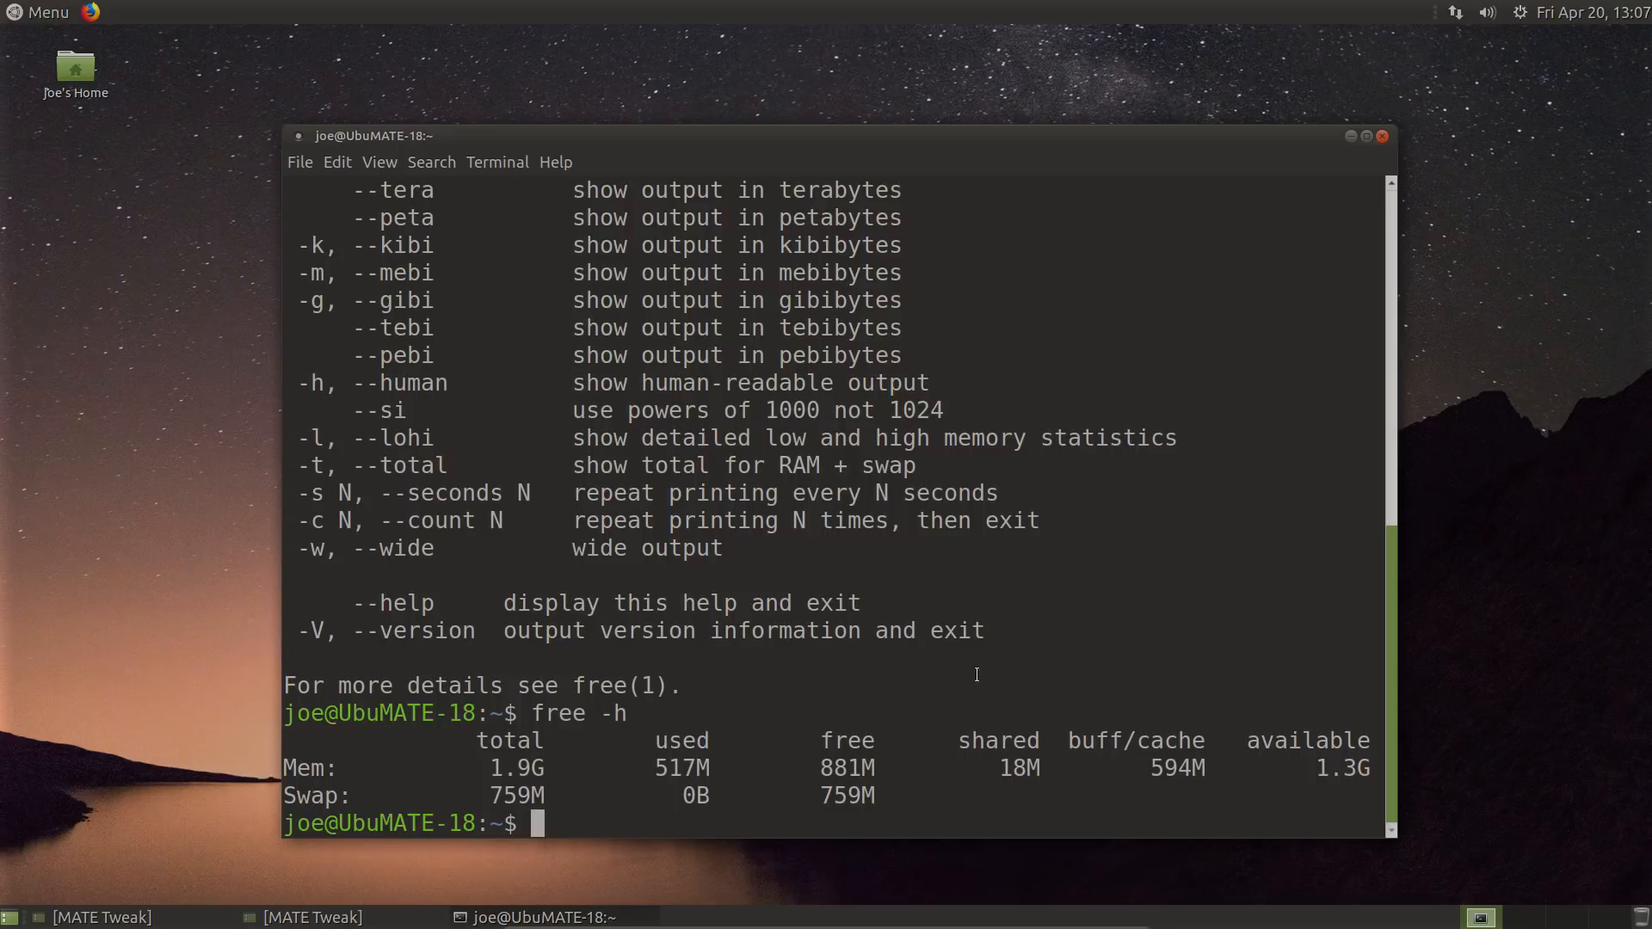
text(exit)
key(Return)
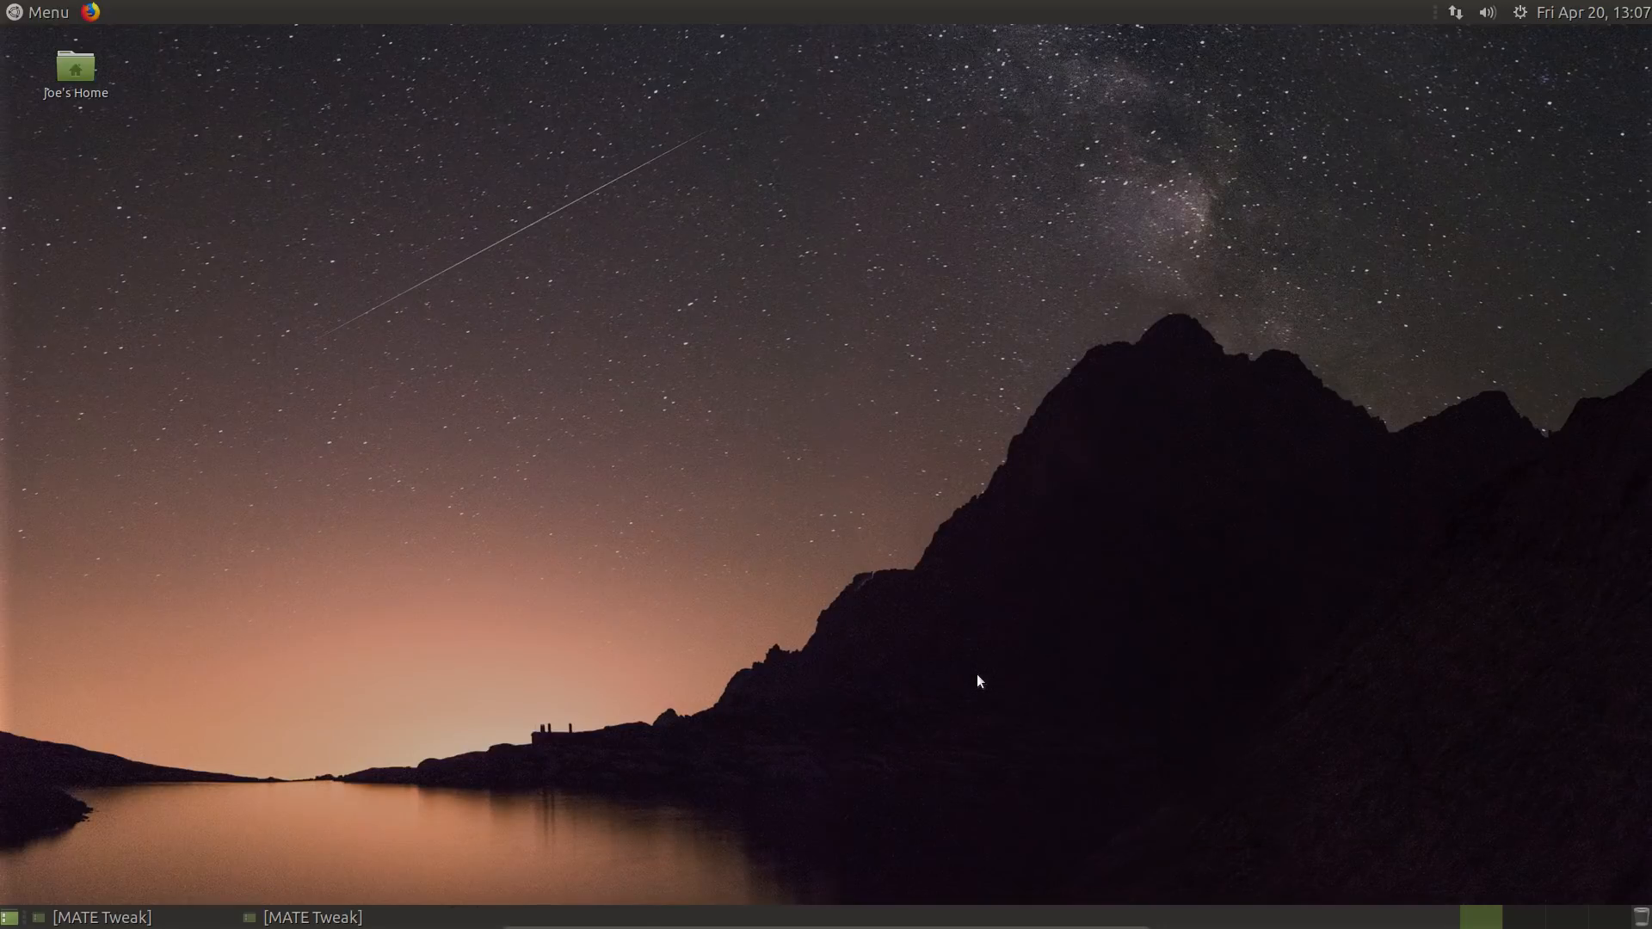
- Open the Control Center from the application menu and look through its groups of settings
click(7, 6)
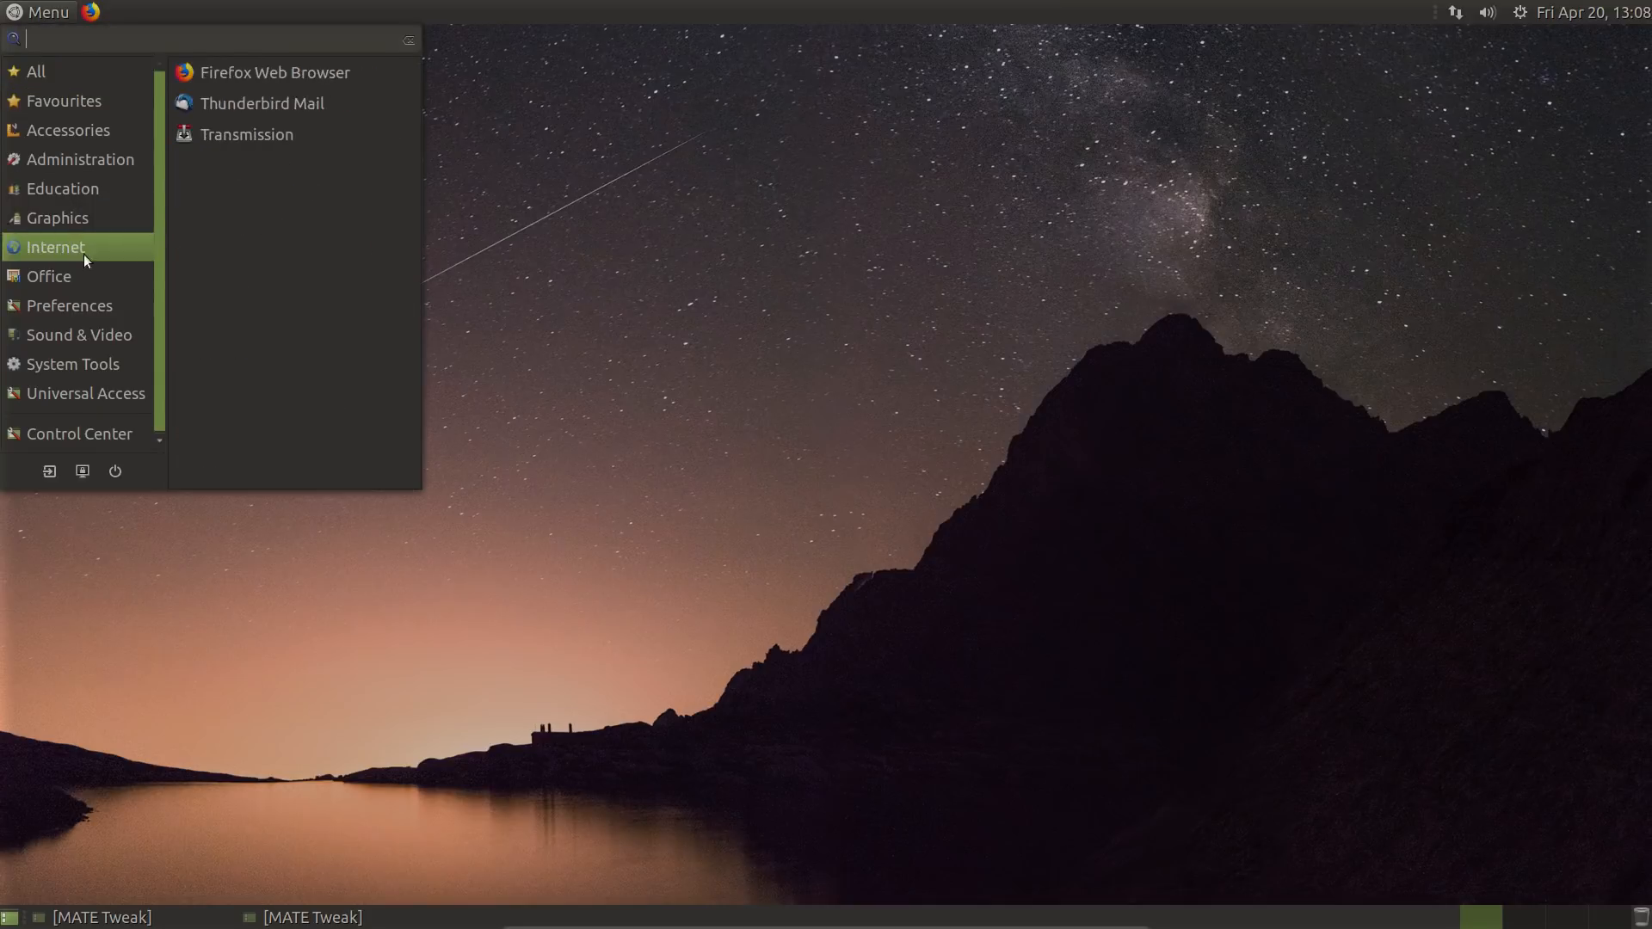
click(123, 434)
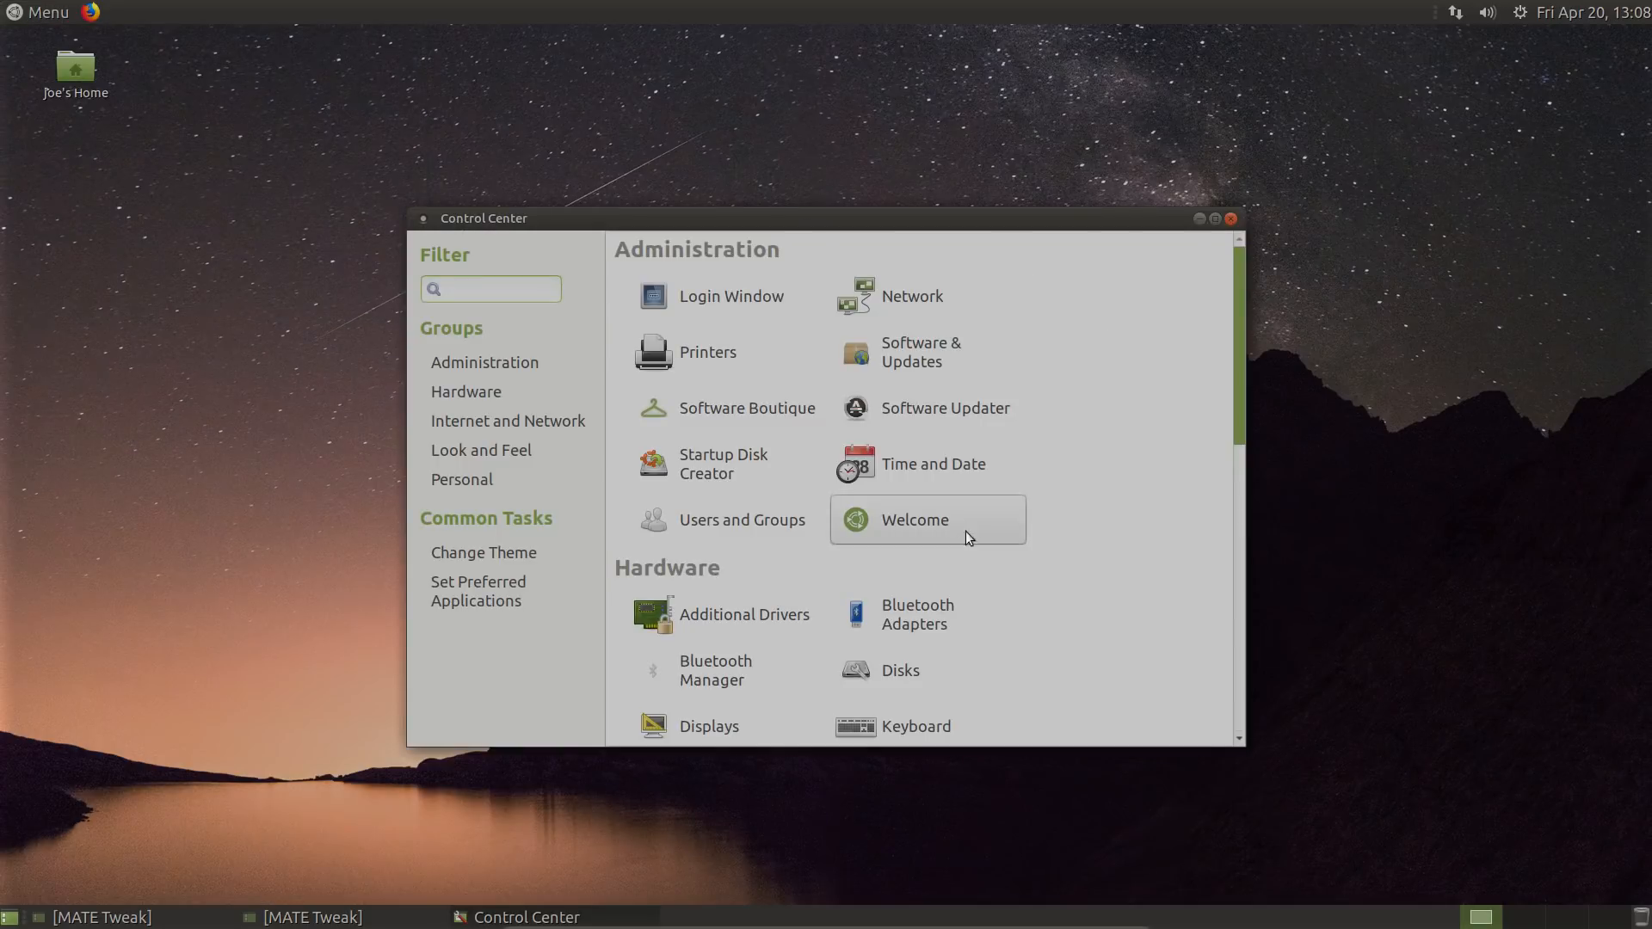
scroll(943, 481, down, 4)
scroll(943, 480, down, 5)
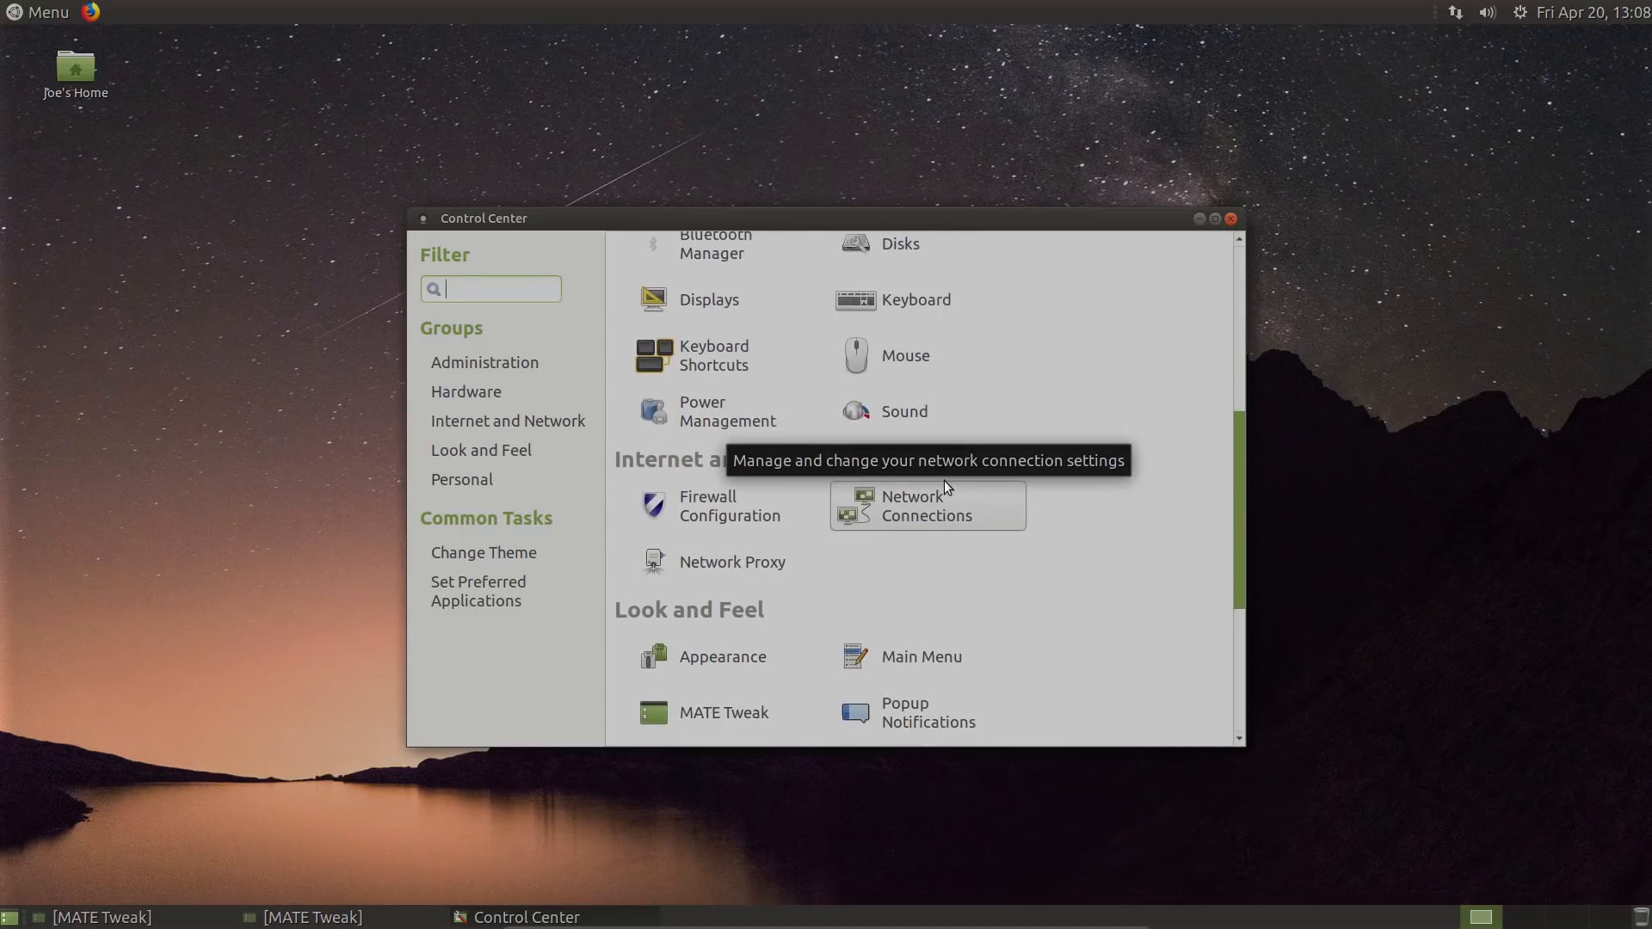
scroll(943, 480, down, 1)
scroll(942, 480, up, 3)
scroll(943, 480, up, 5)
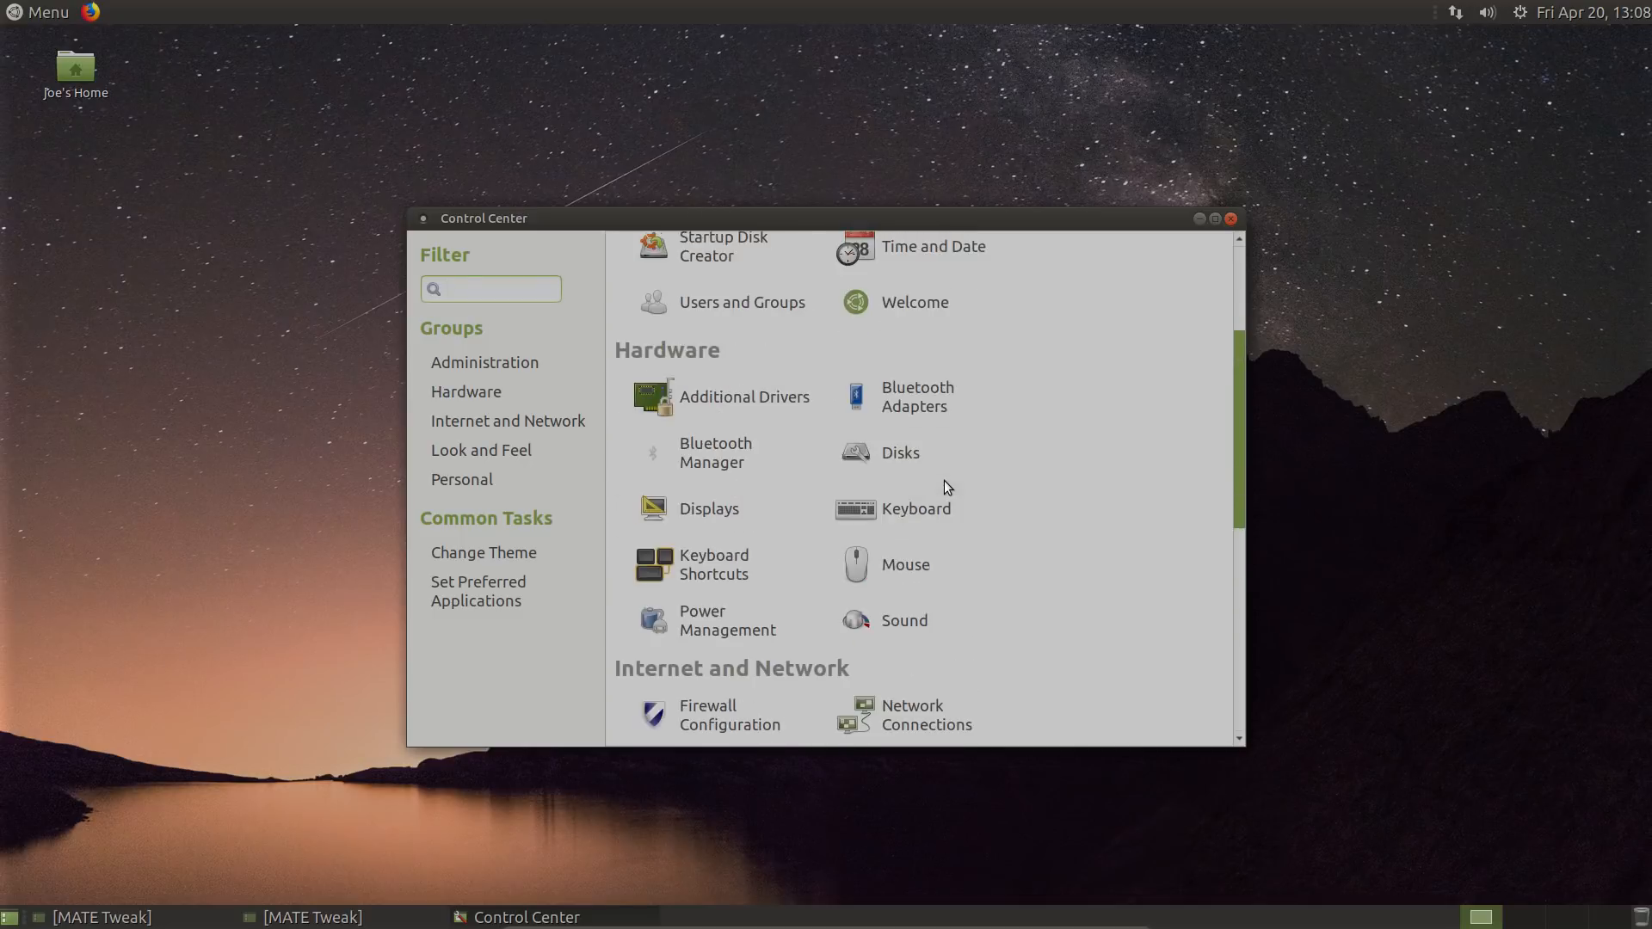
scroll(943, 480, up, 2)
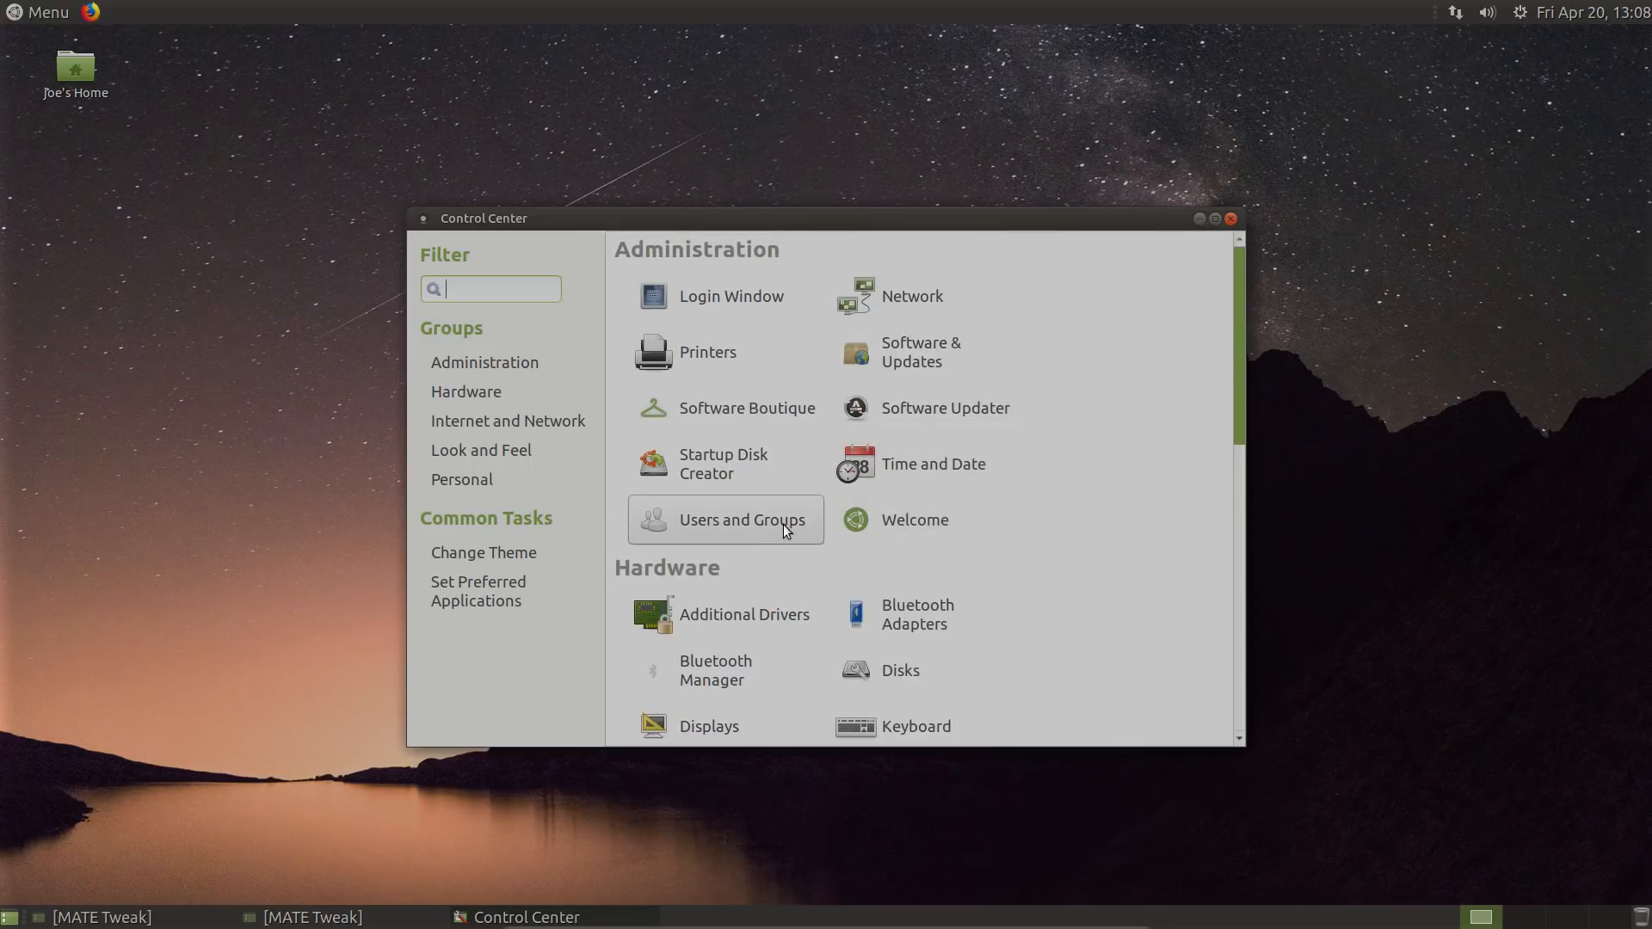
- Open MATE Tweak from the Control Center's Look and Feel group
scroll(783, 524, down, 4)
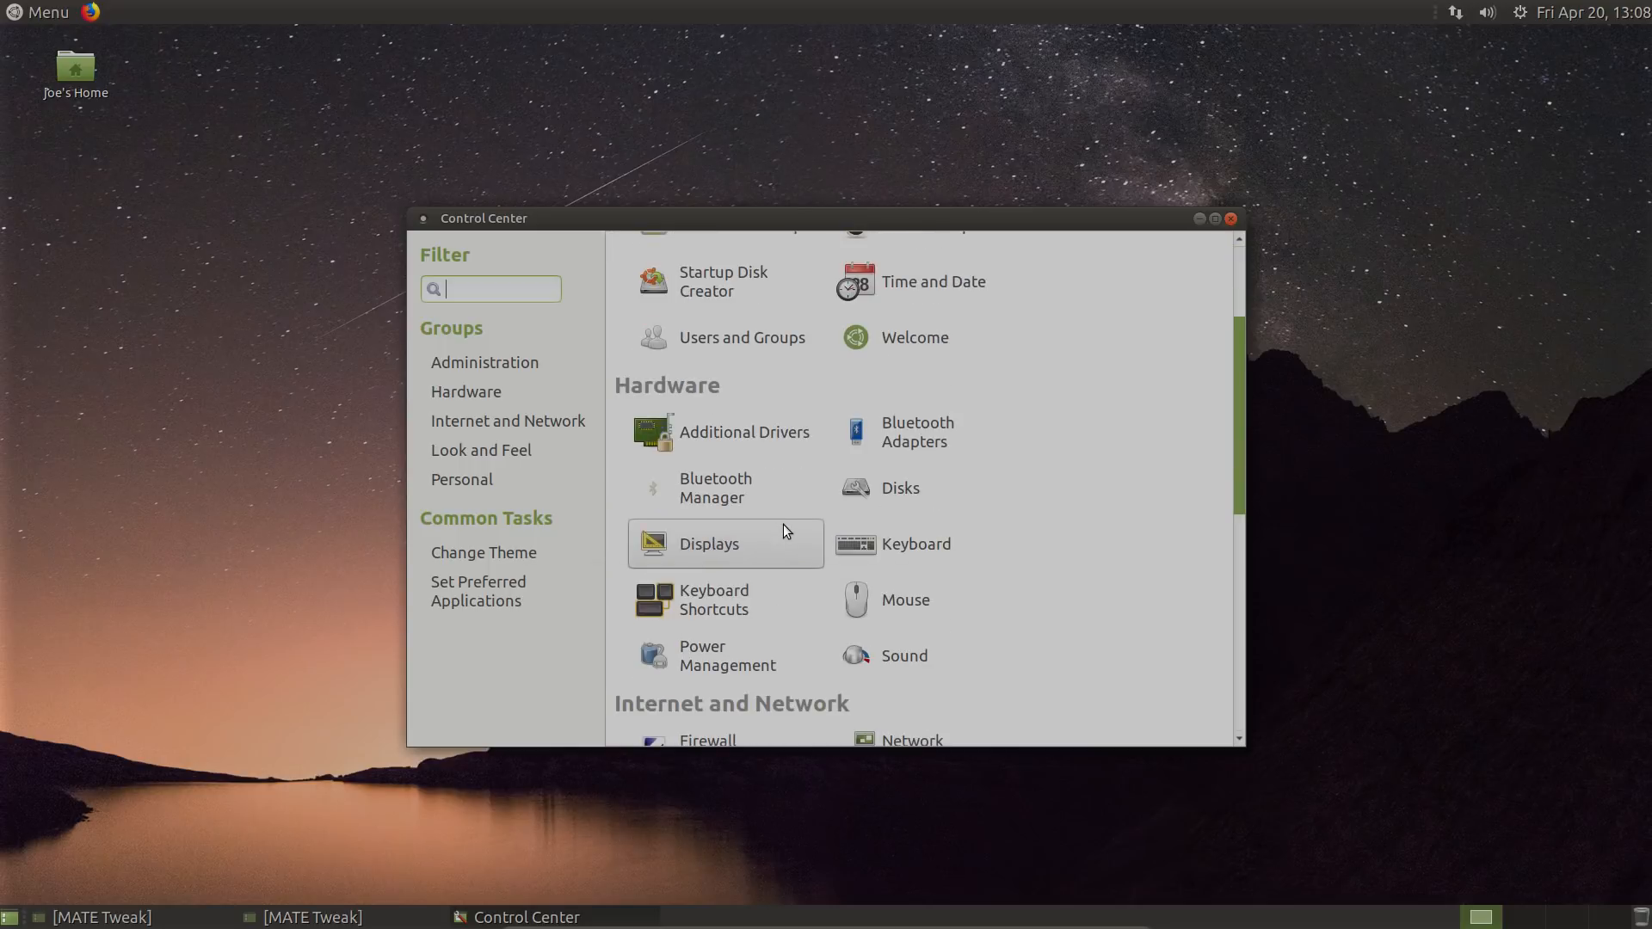
scroll(760, 607, down, 5)
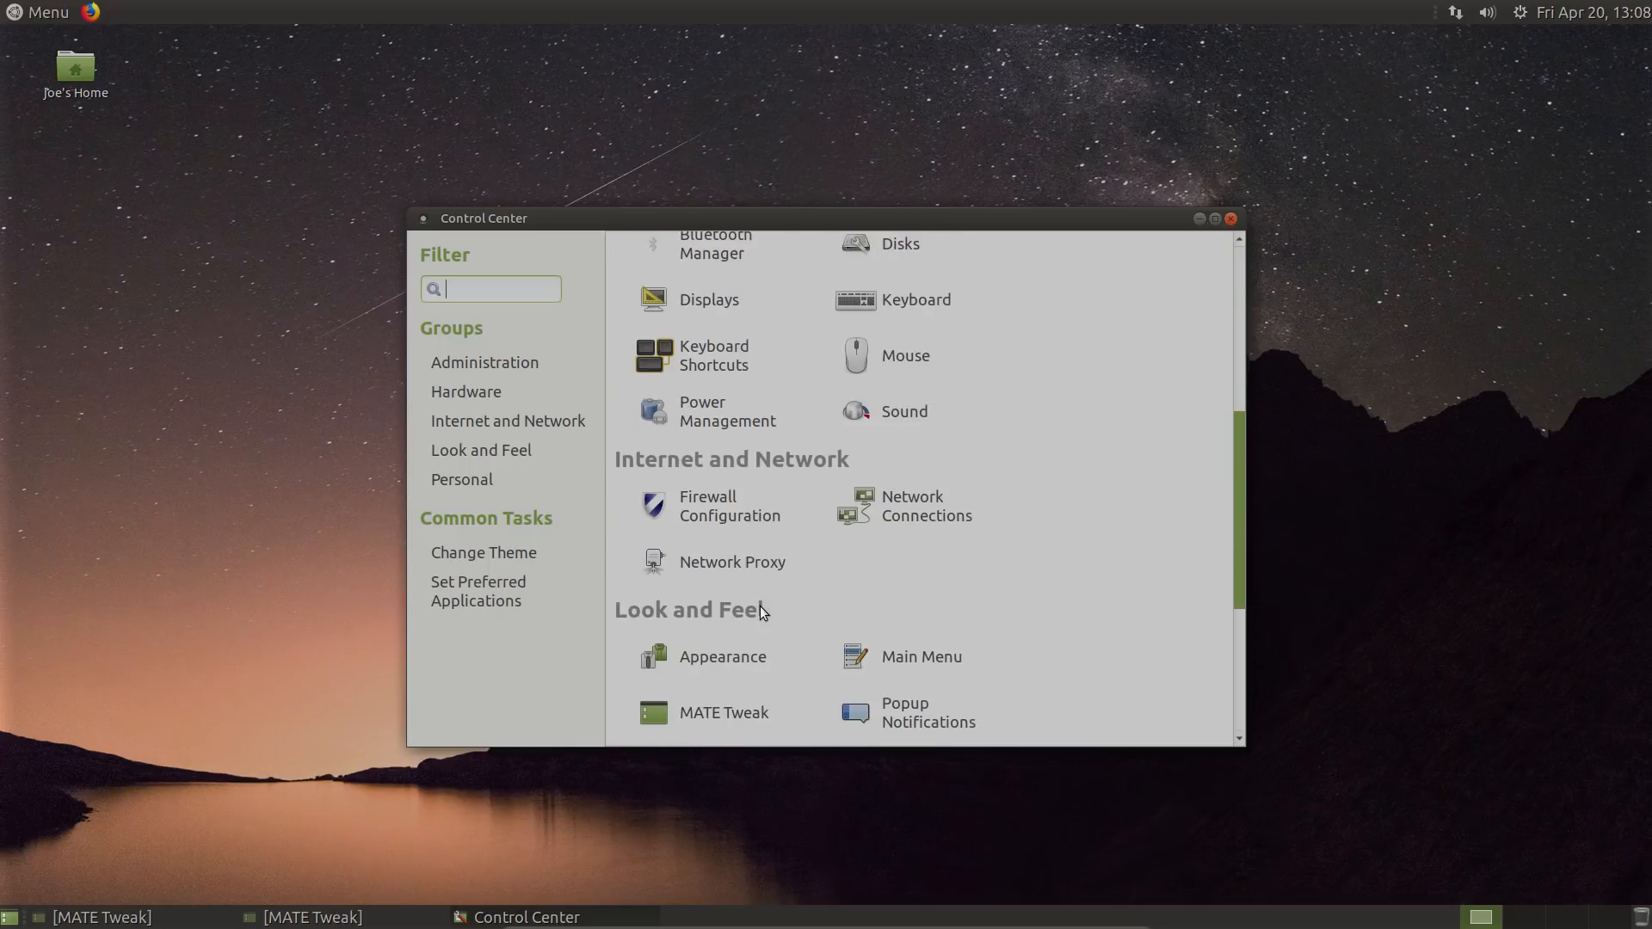
scroll(761, 606, down, 1)
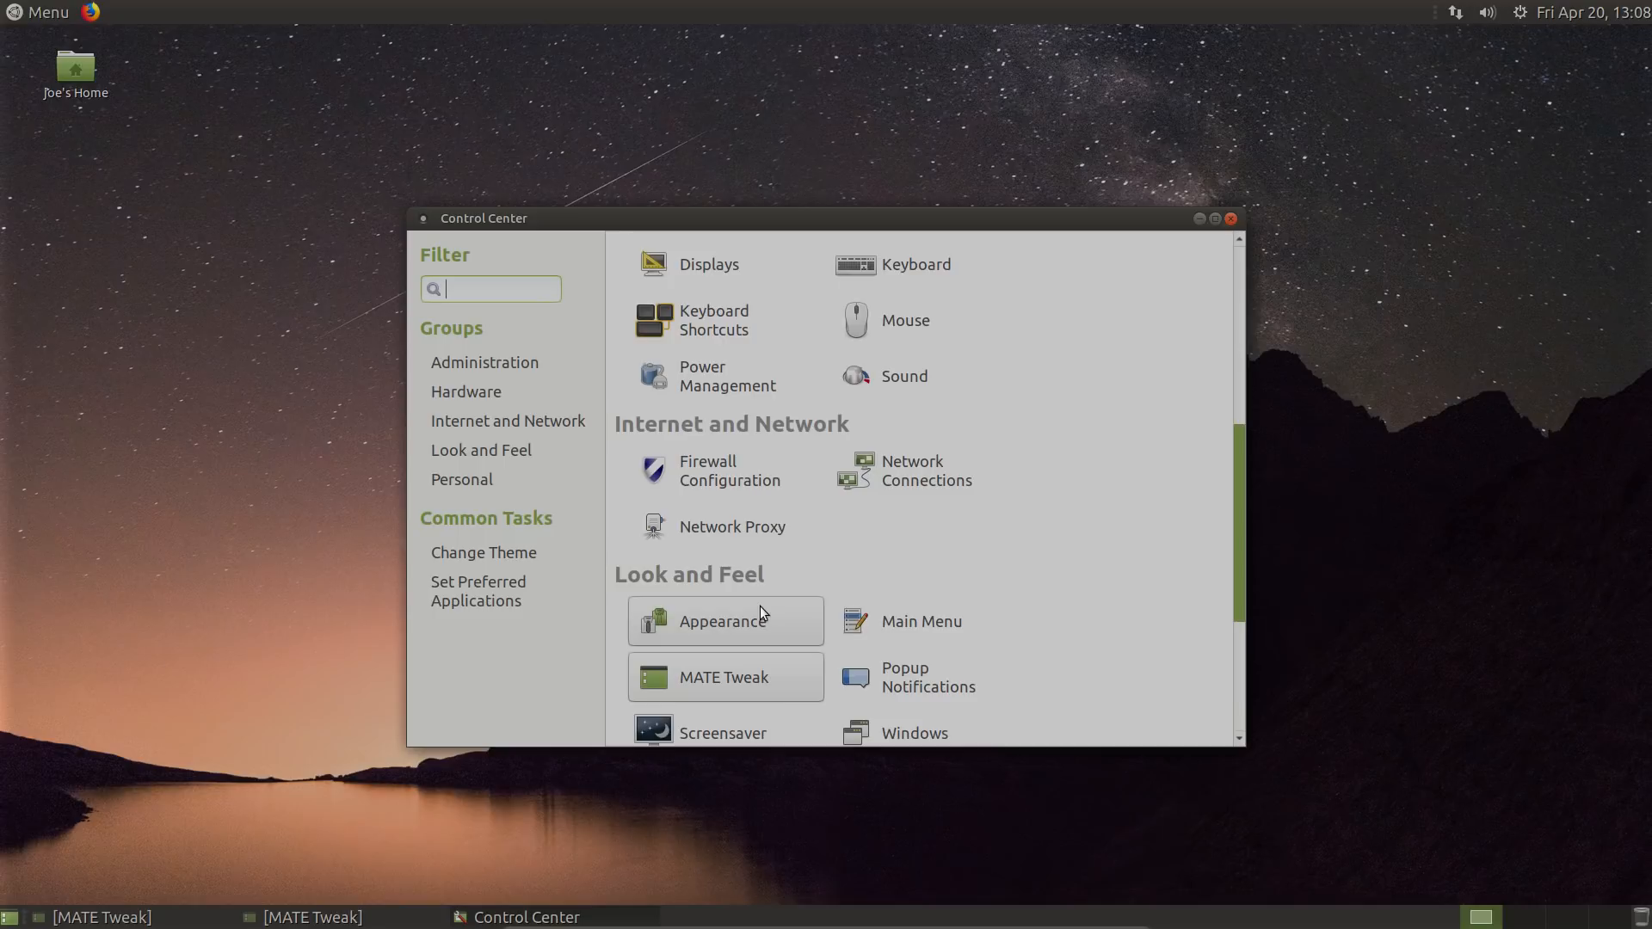
click(760, 677)
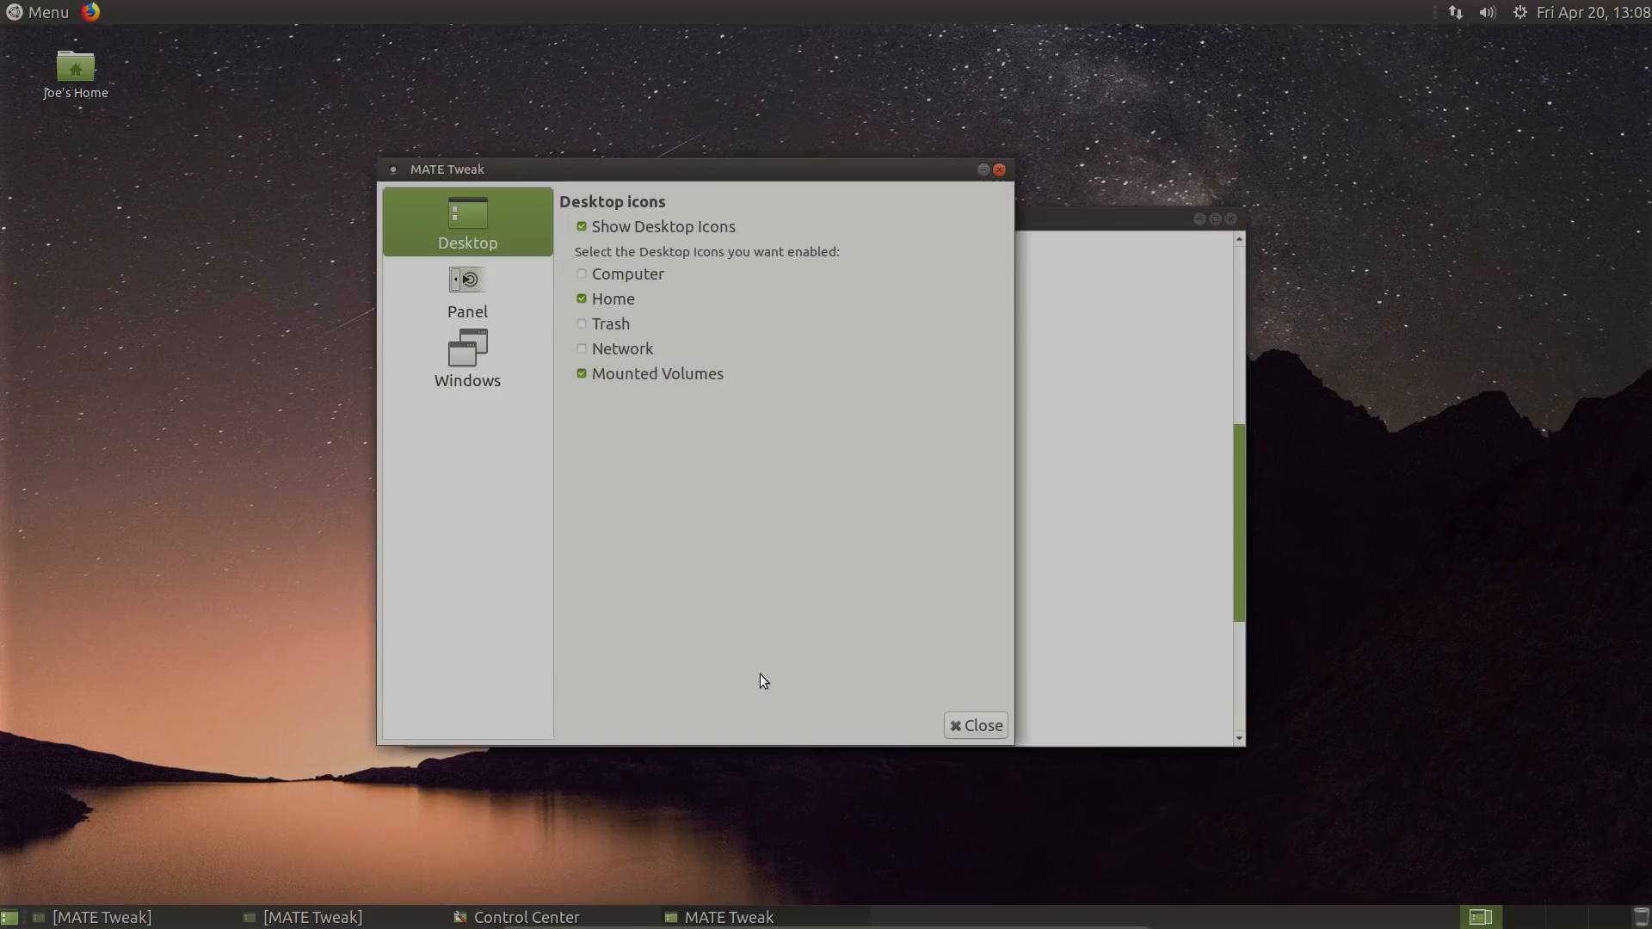
- Change the panel layout to Mutiny in MATE Tweak and confirm replacing the current configuration
click(490, 284)
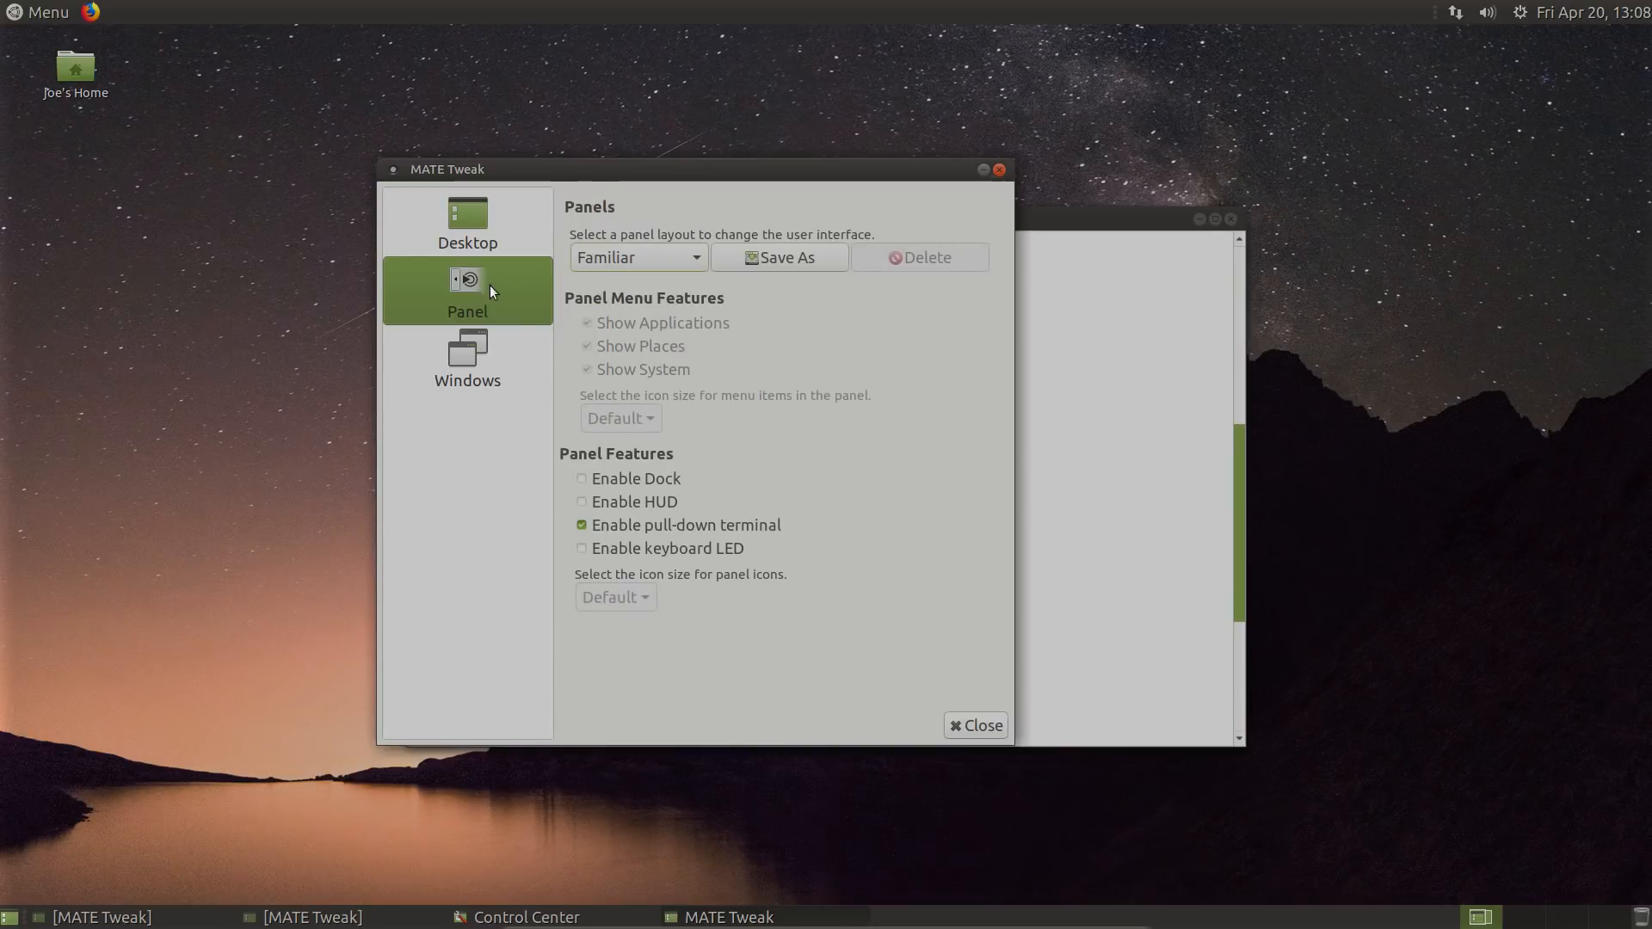
click(694, 270)
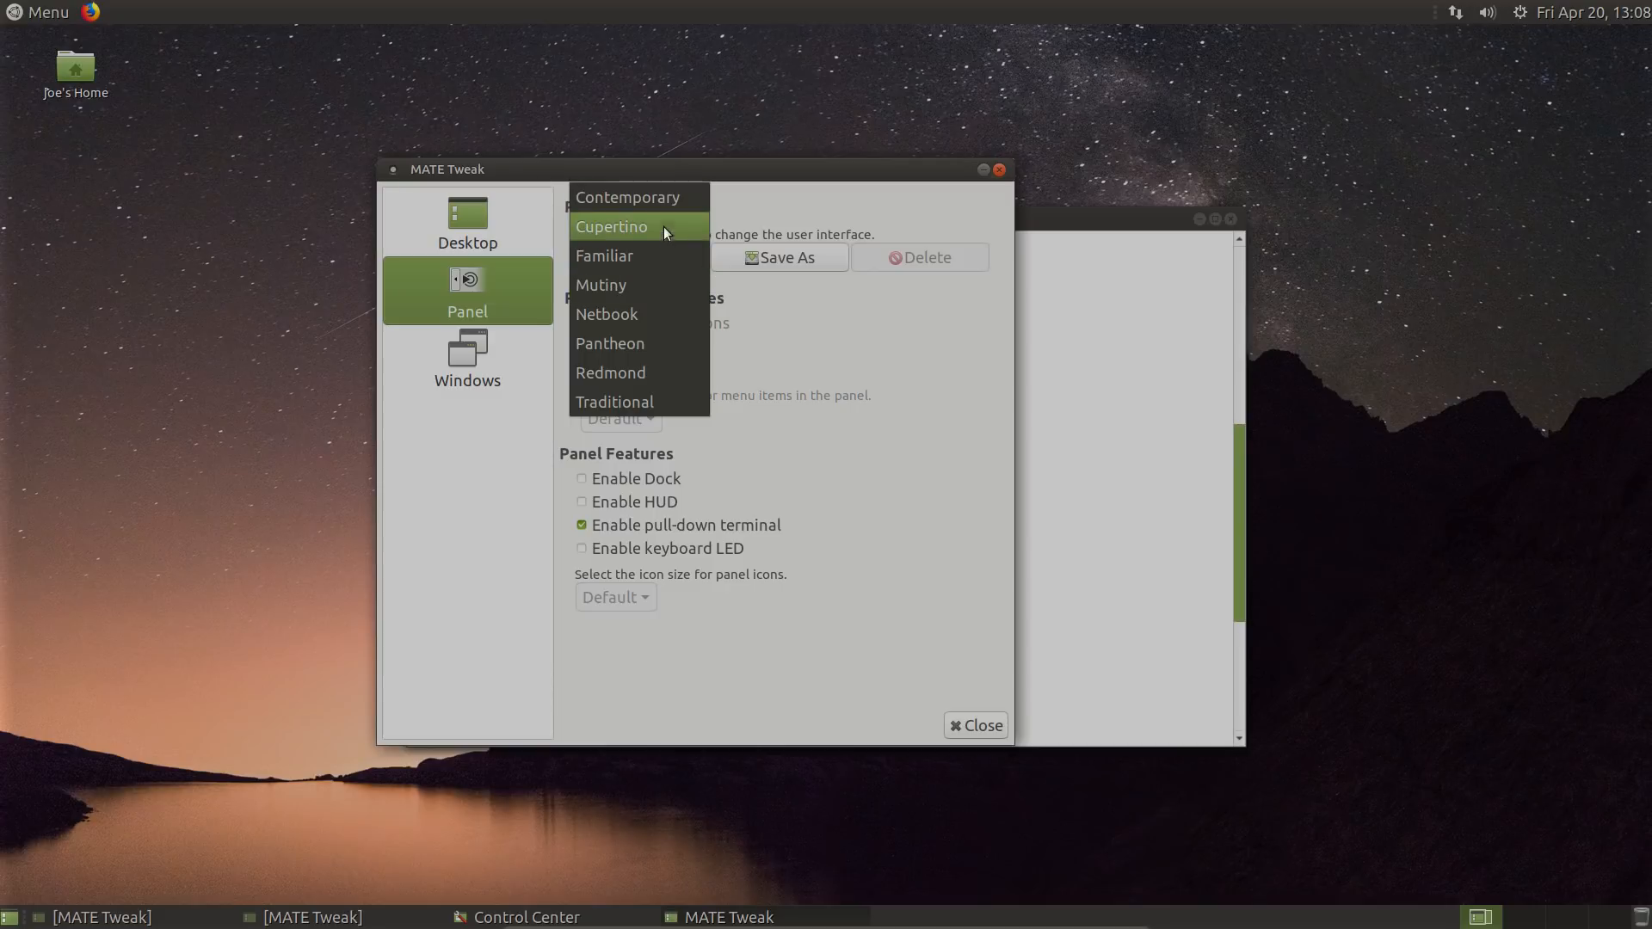
click(661, 282)
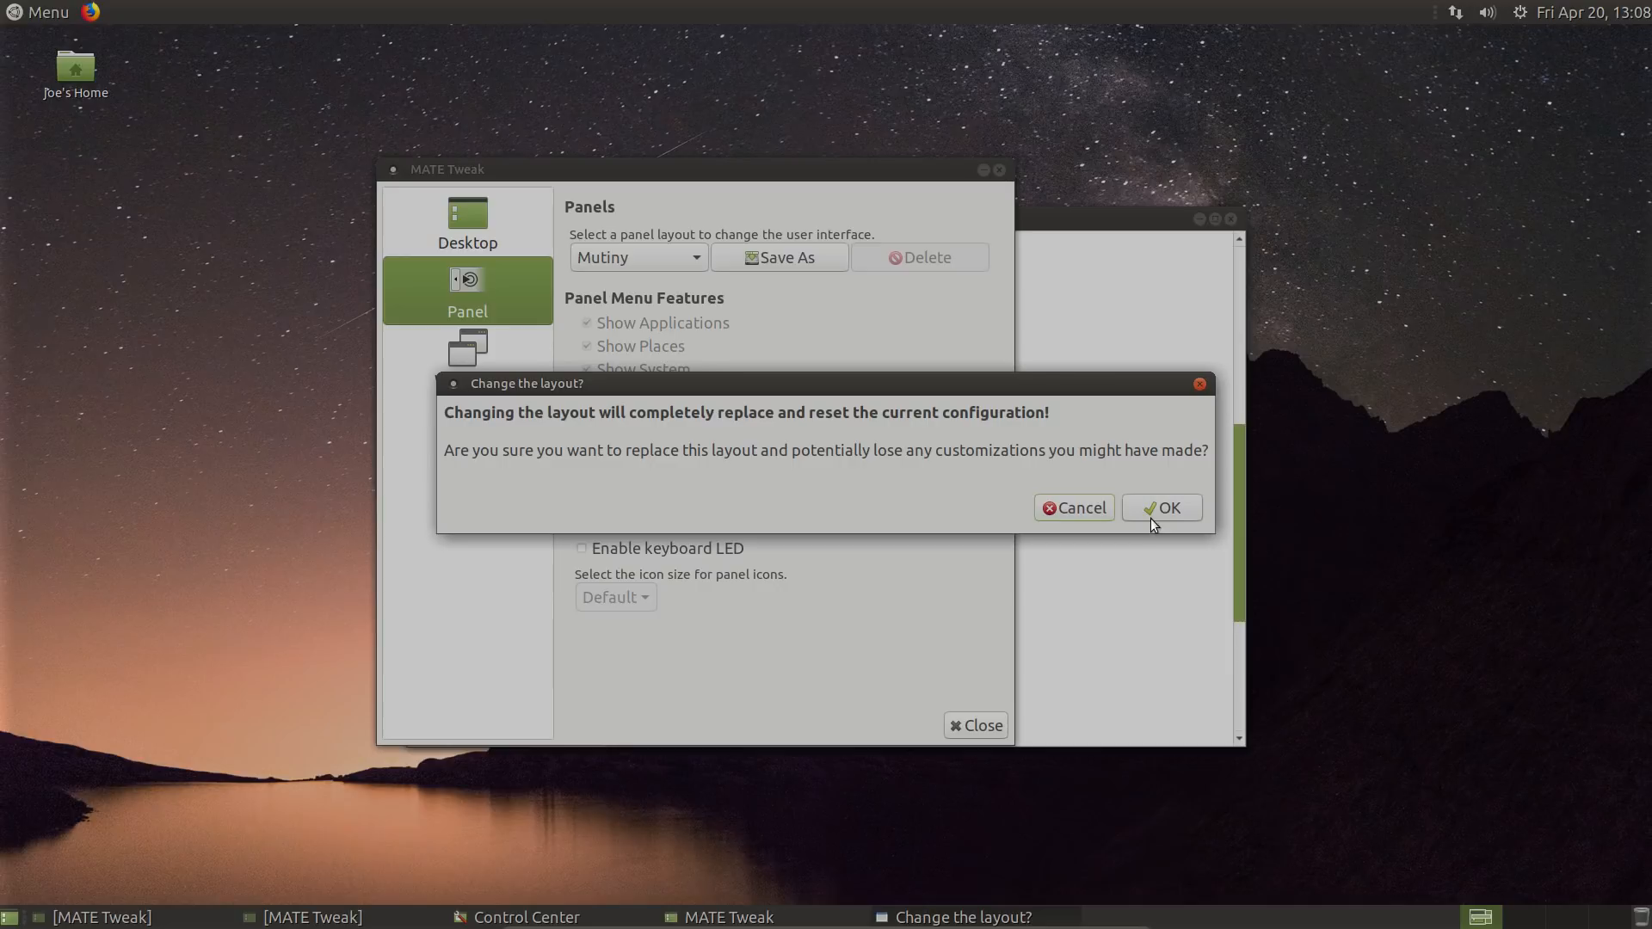
click(1148, 516)
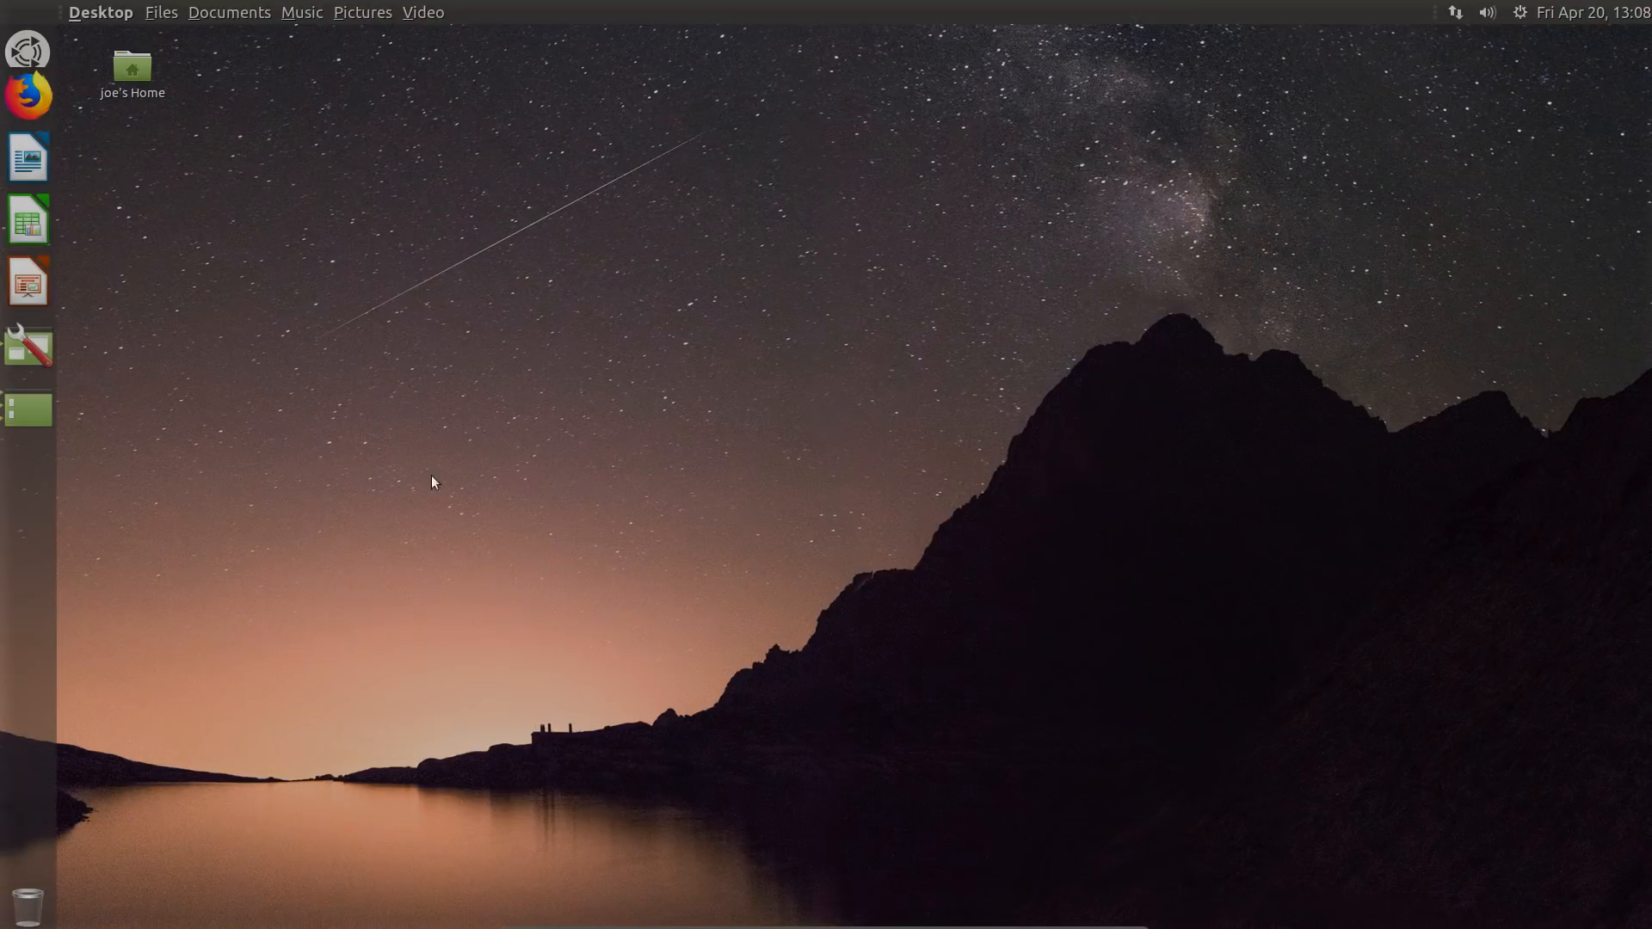
- Open the full-screen application launcher and view its Preferences and Favourites categories
click(28, 52)
click(765, 86)
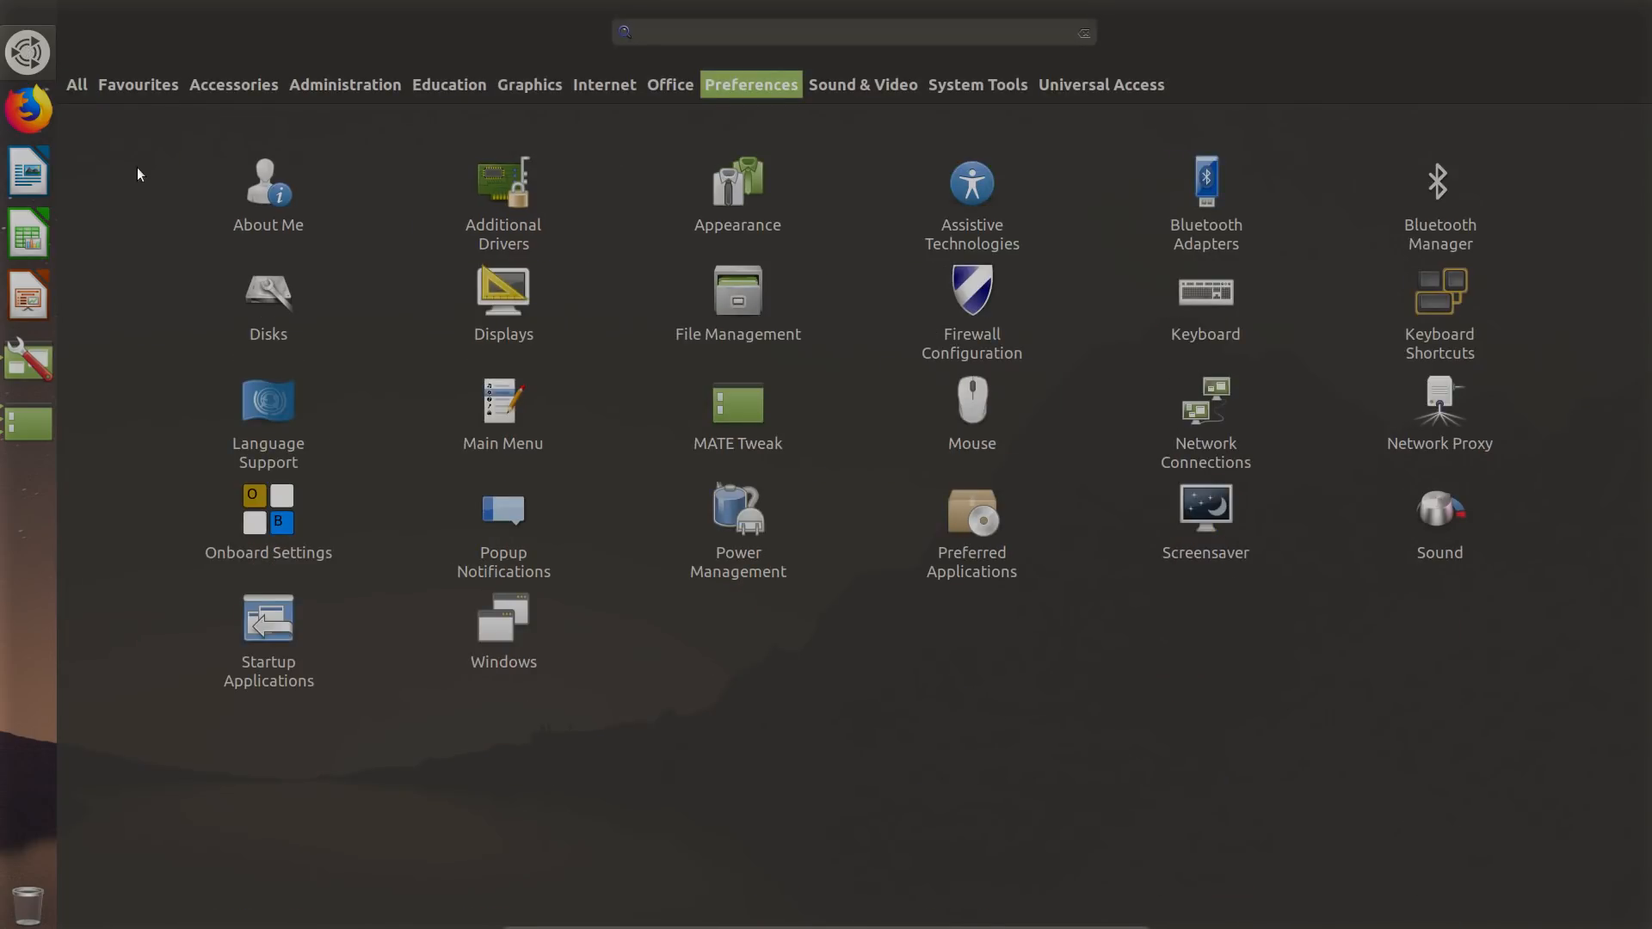
click(141, 87)
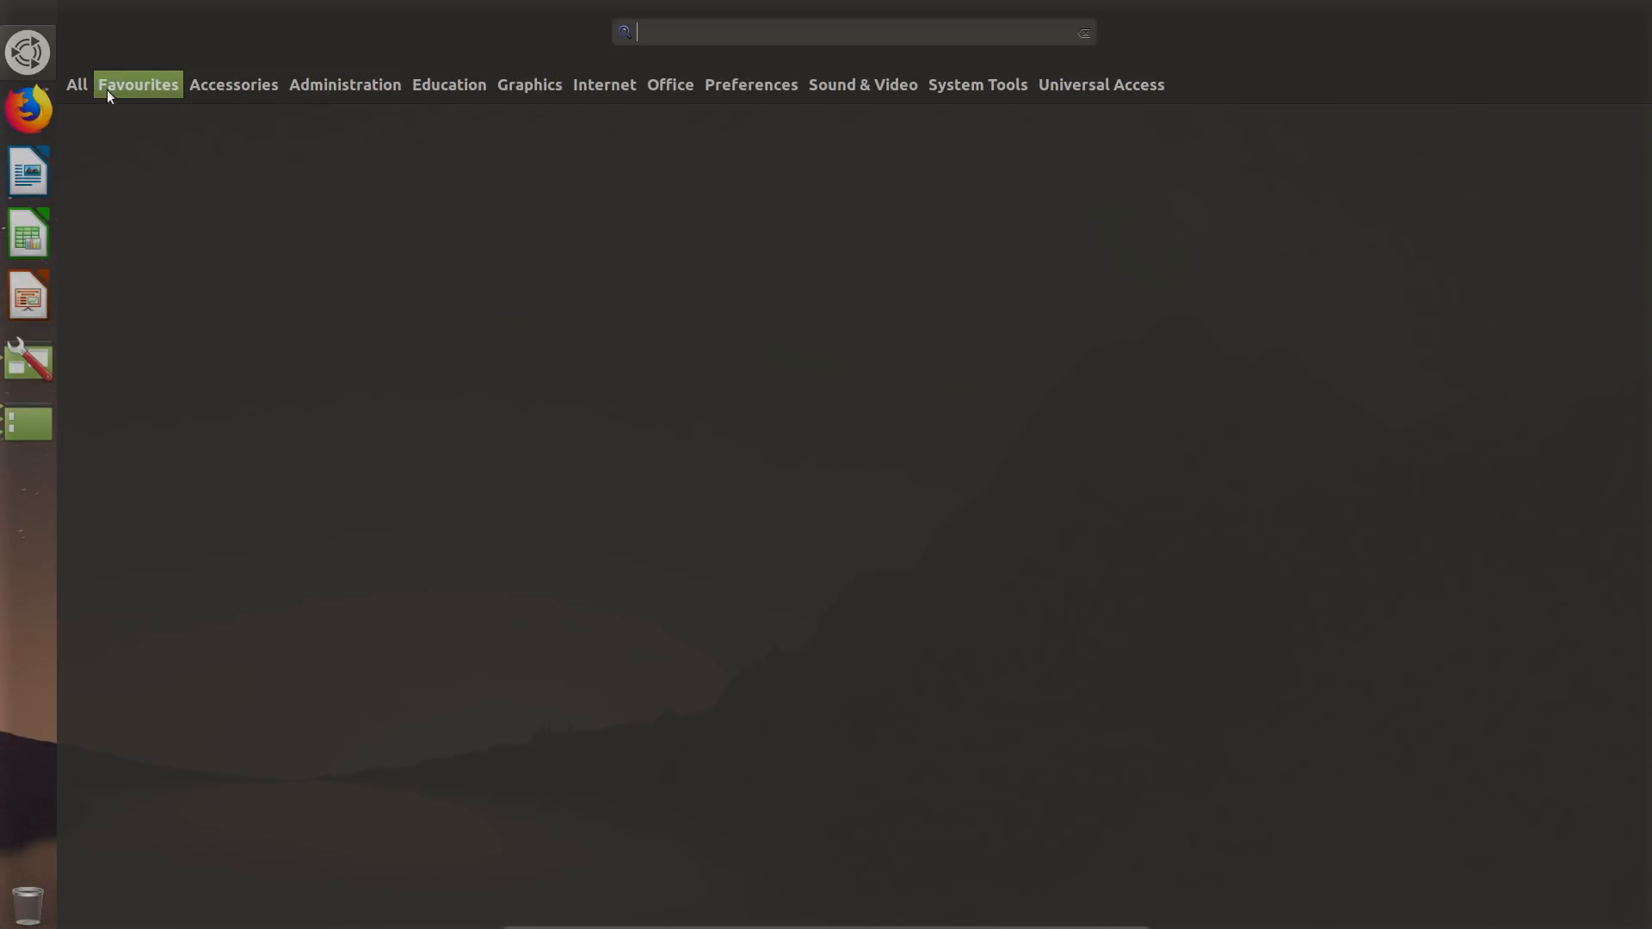
- Look through the launcher's complete list of installed applications under the All category
click(76, 96)
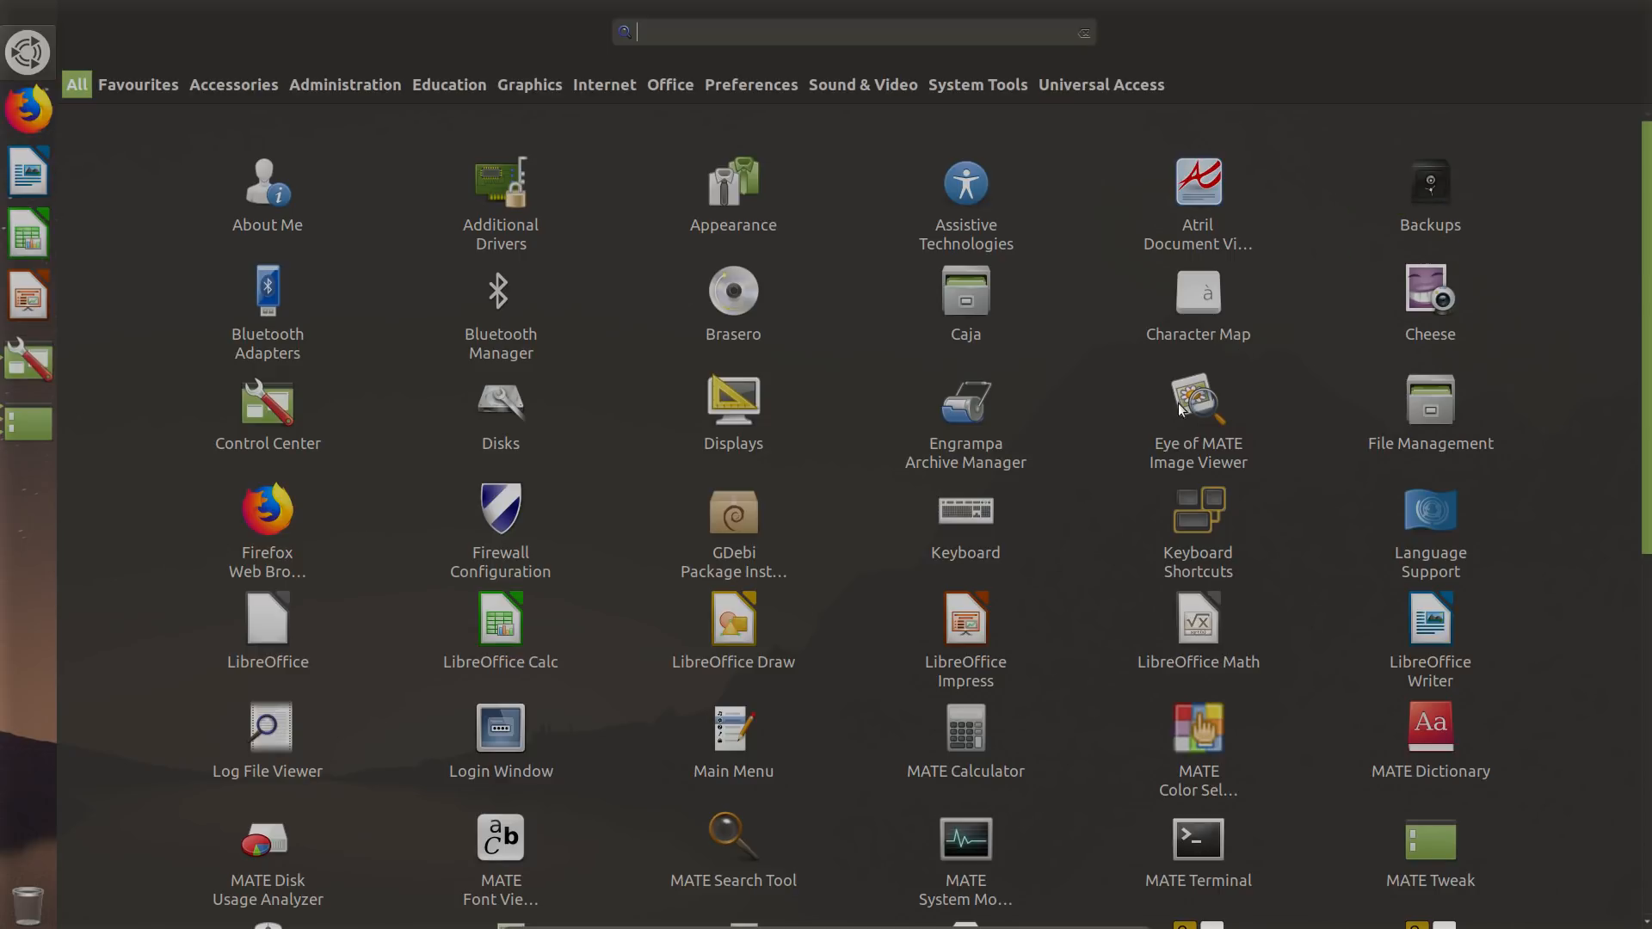
scroll(1225, 355, down, 1)
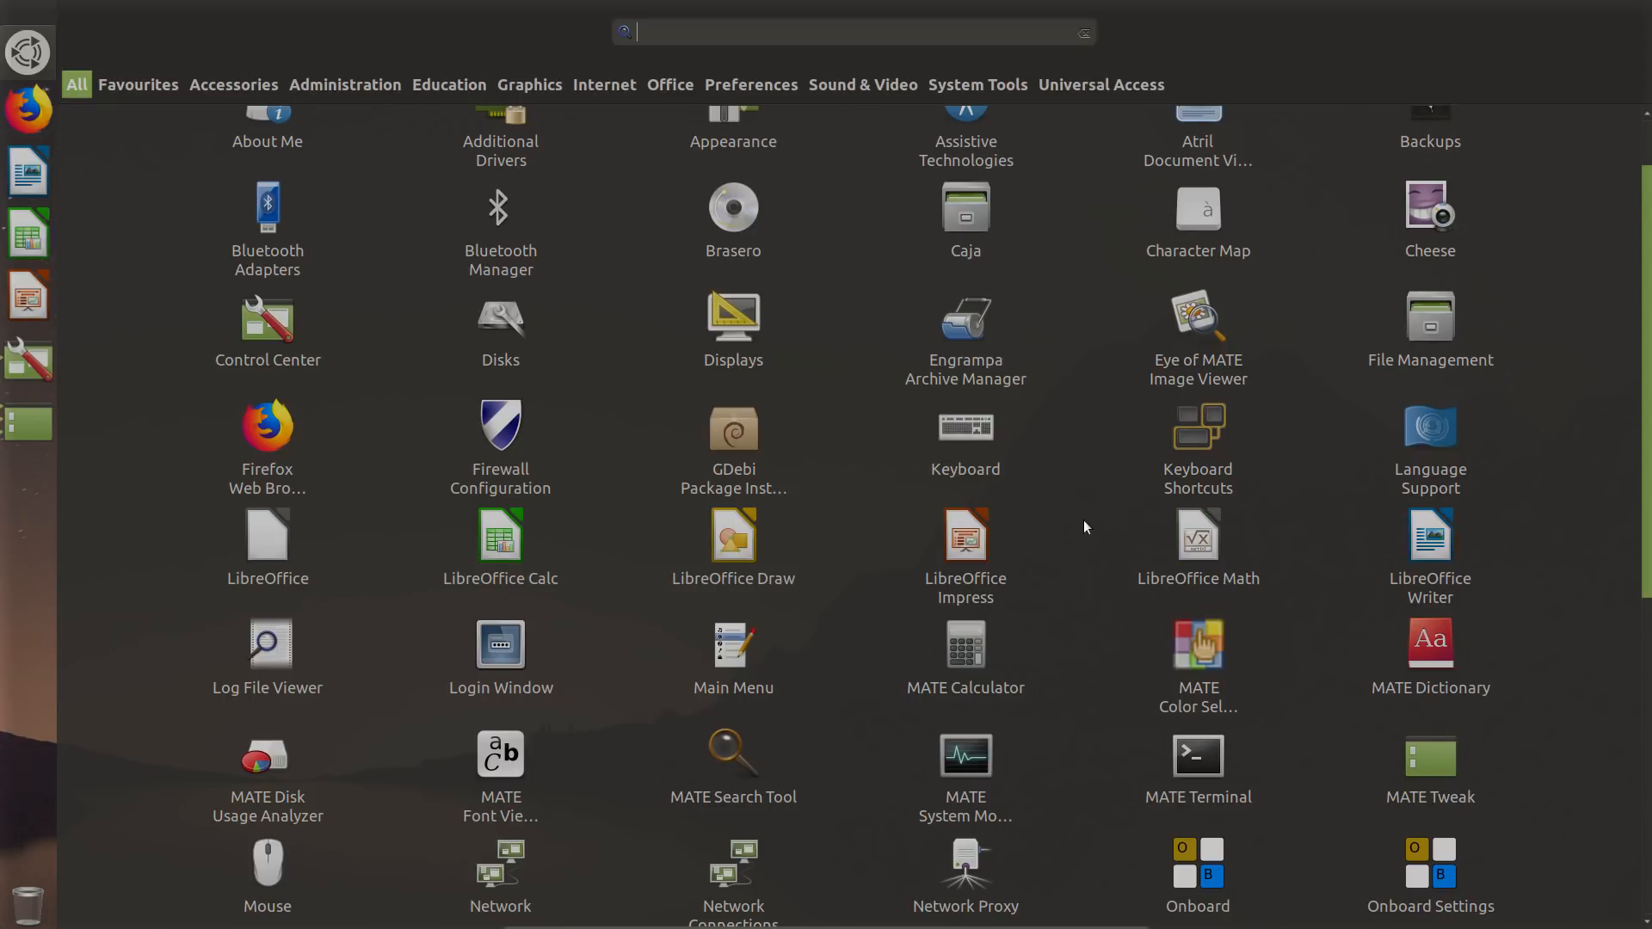
scroll(1082, 519, down, 2)
scroll(1084, 525, down, 1)
scroll(1083, 527, down, 1)
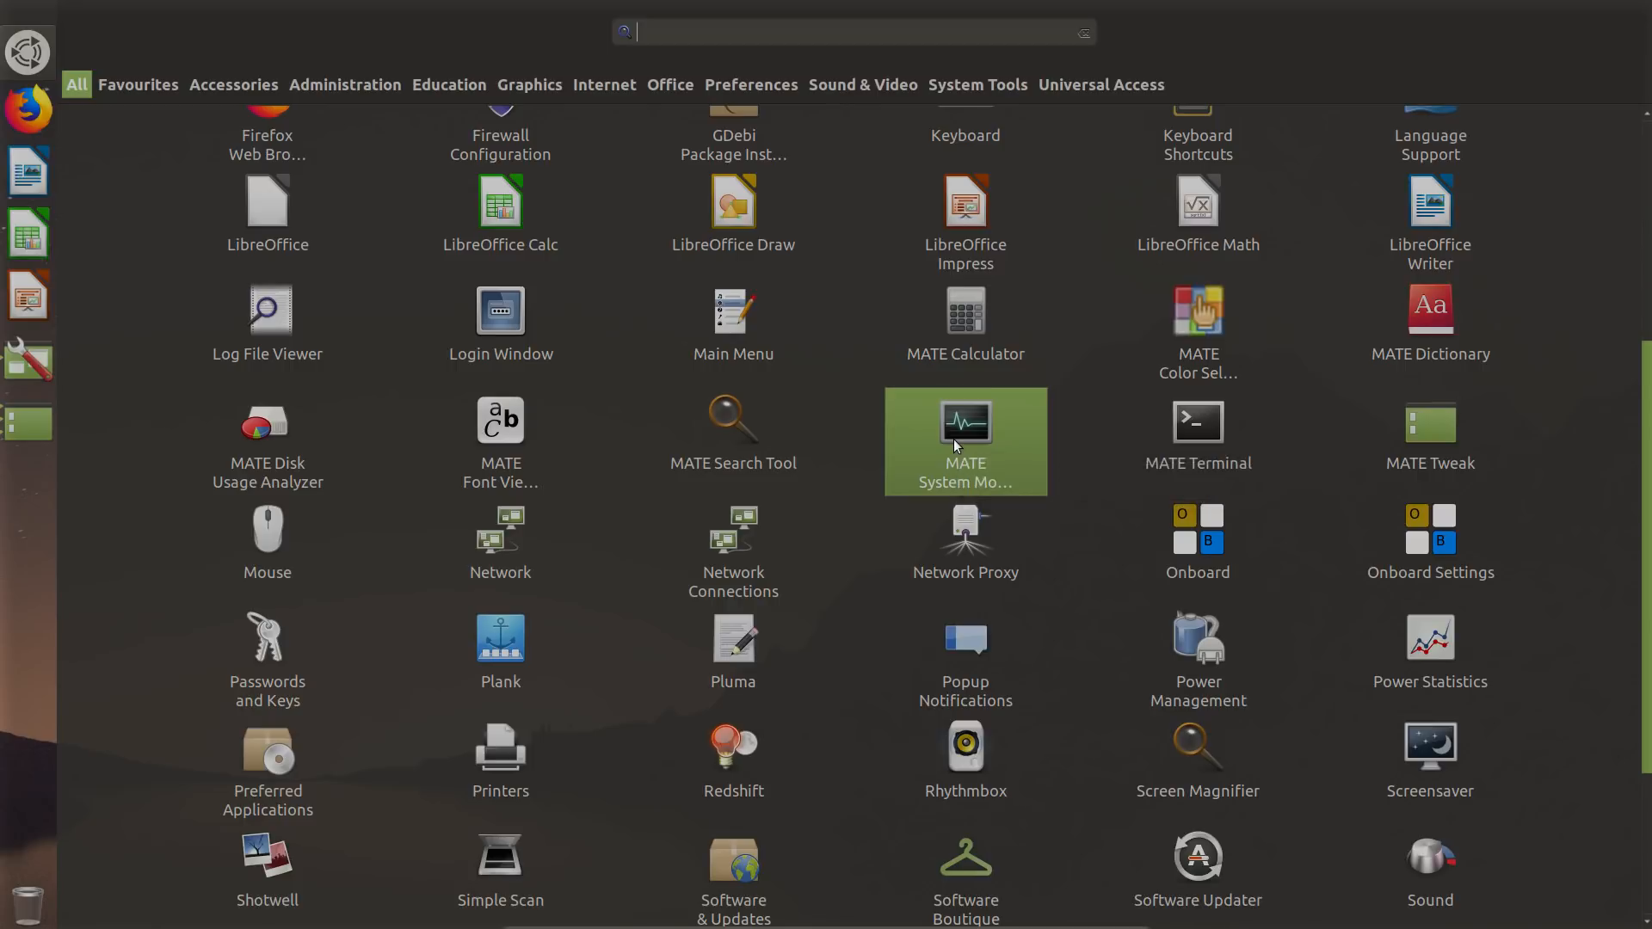
scroll(953, 440, down, 3)
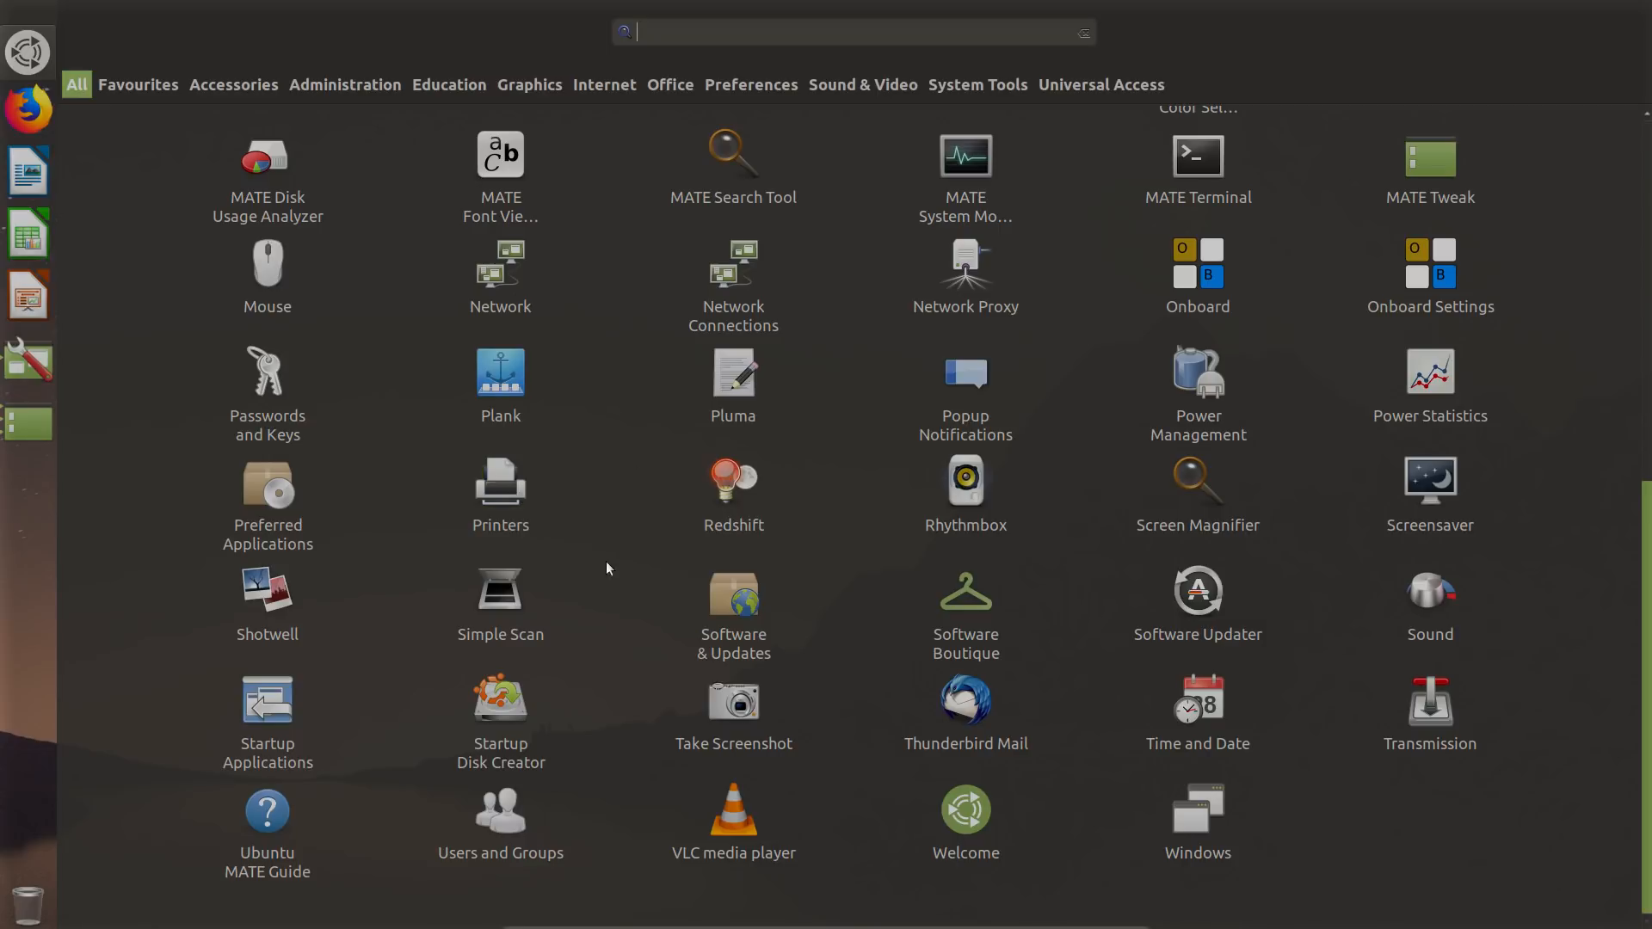
scroll(633, 513, up, 6)
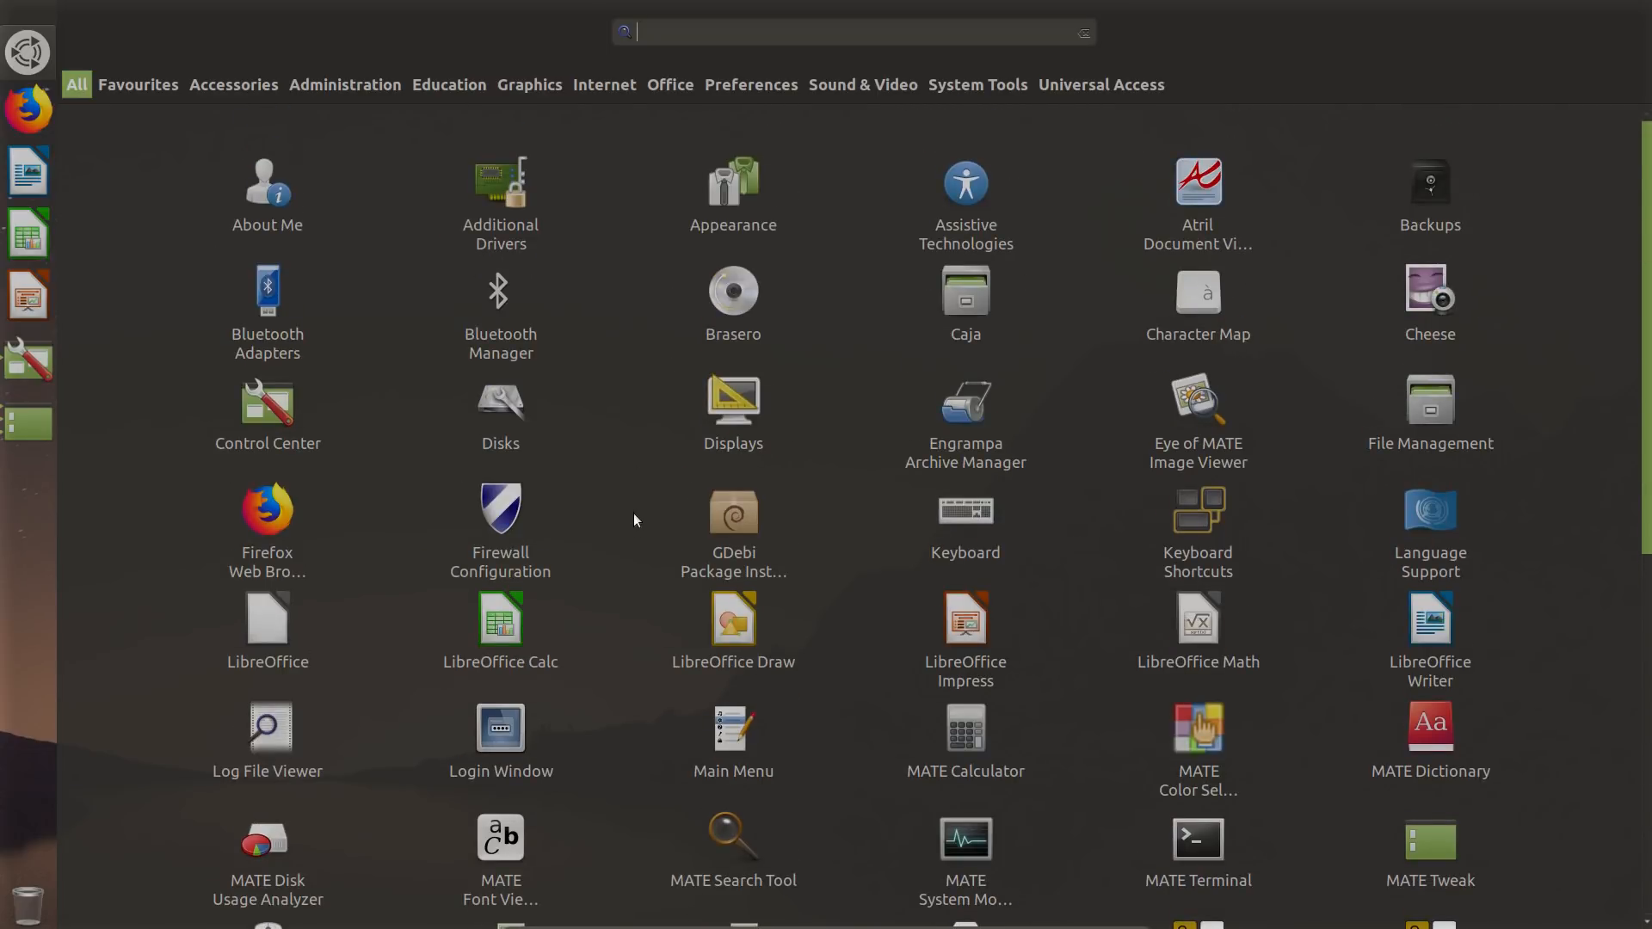
scroll(635, 519, down, 1)
scroll(635, 519, down, 1)
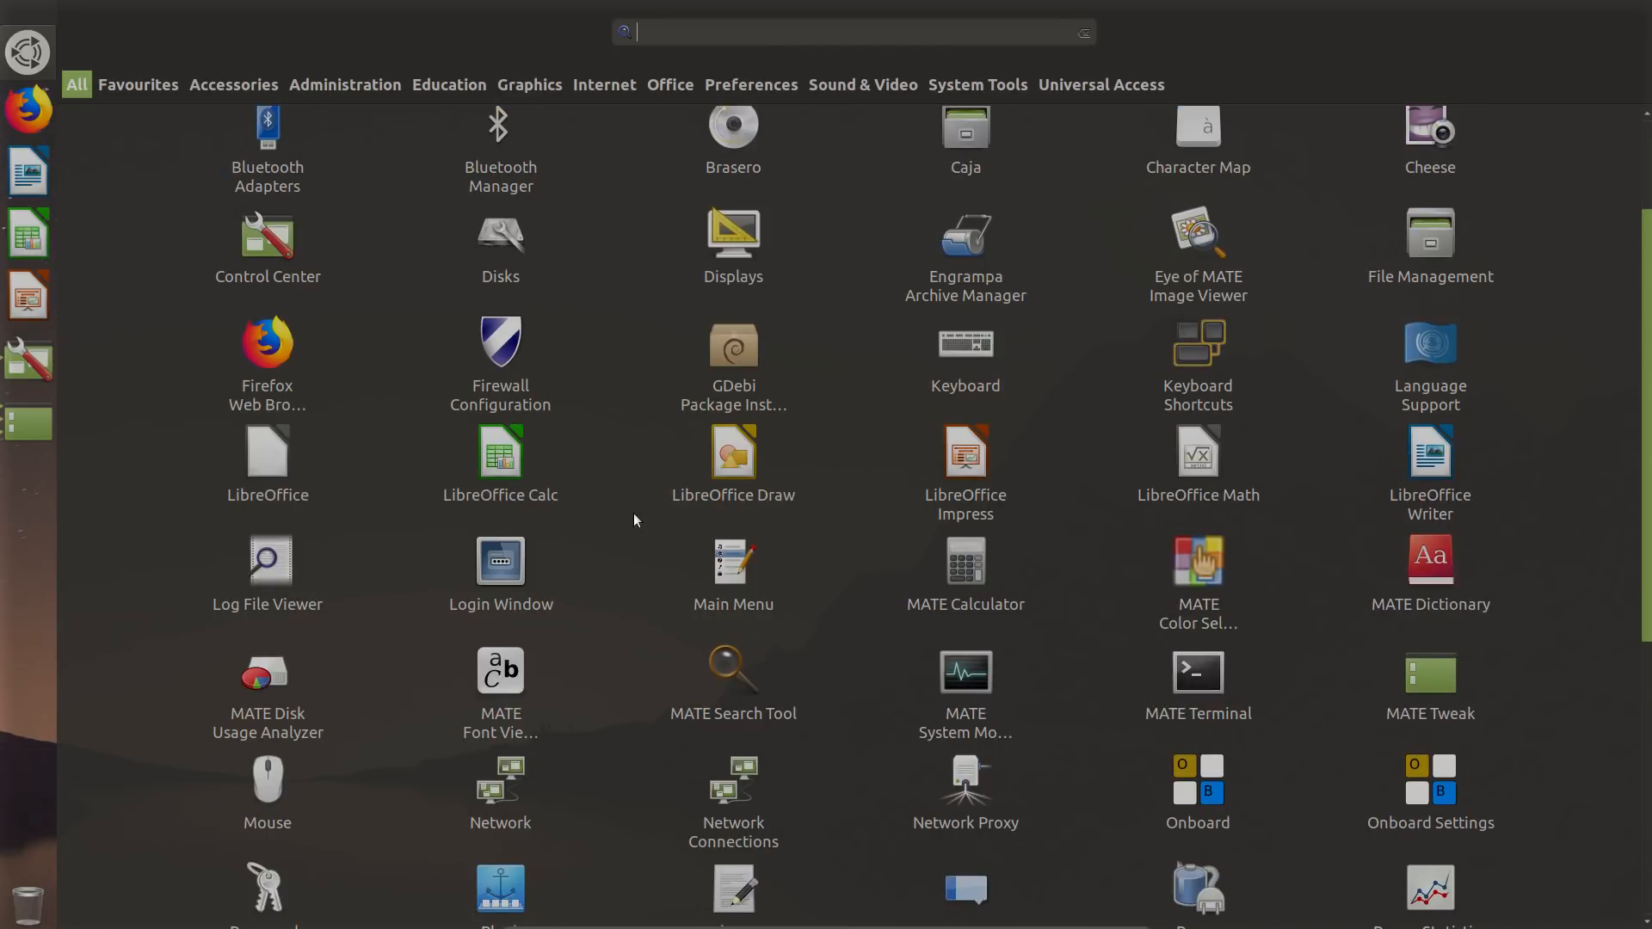
scroll(634, 516, down, 2)
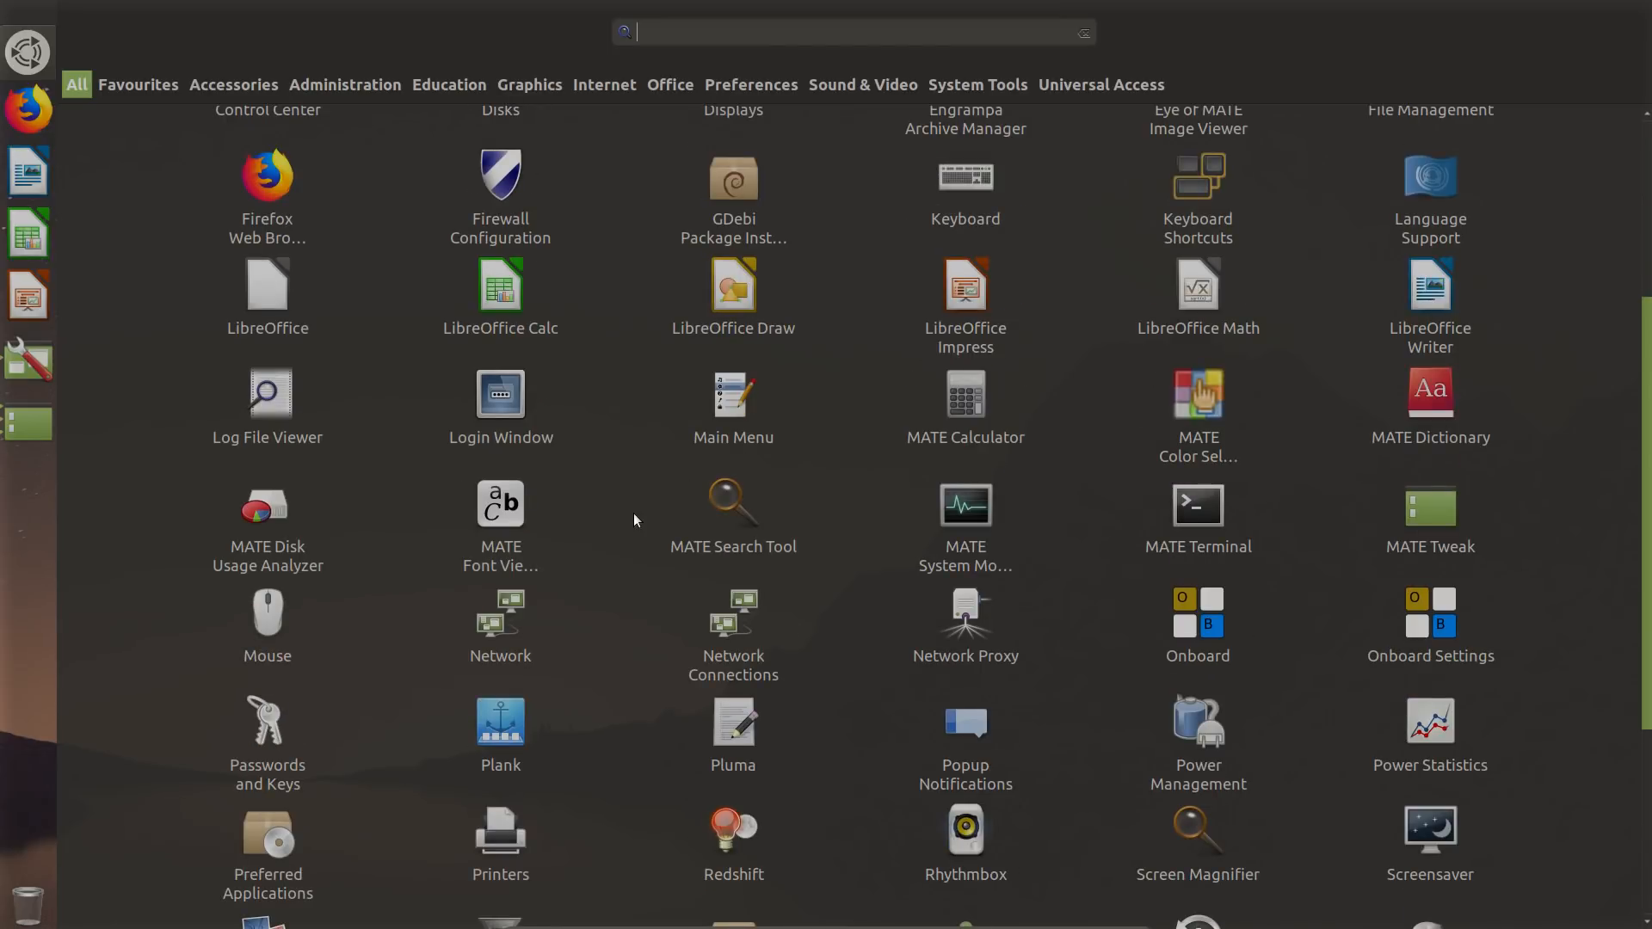
scroll(634, 519, down, 2)
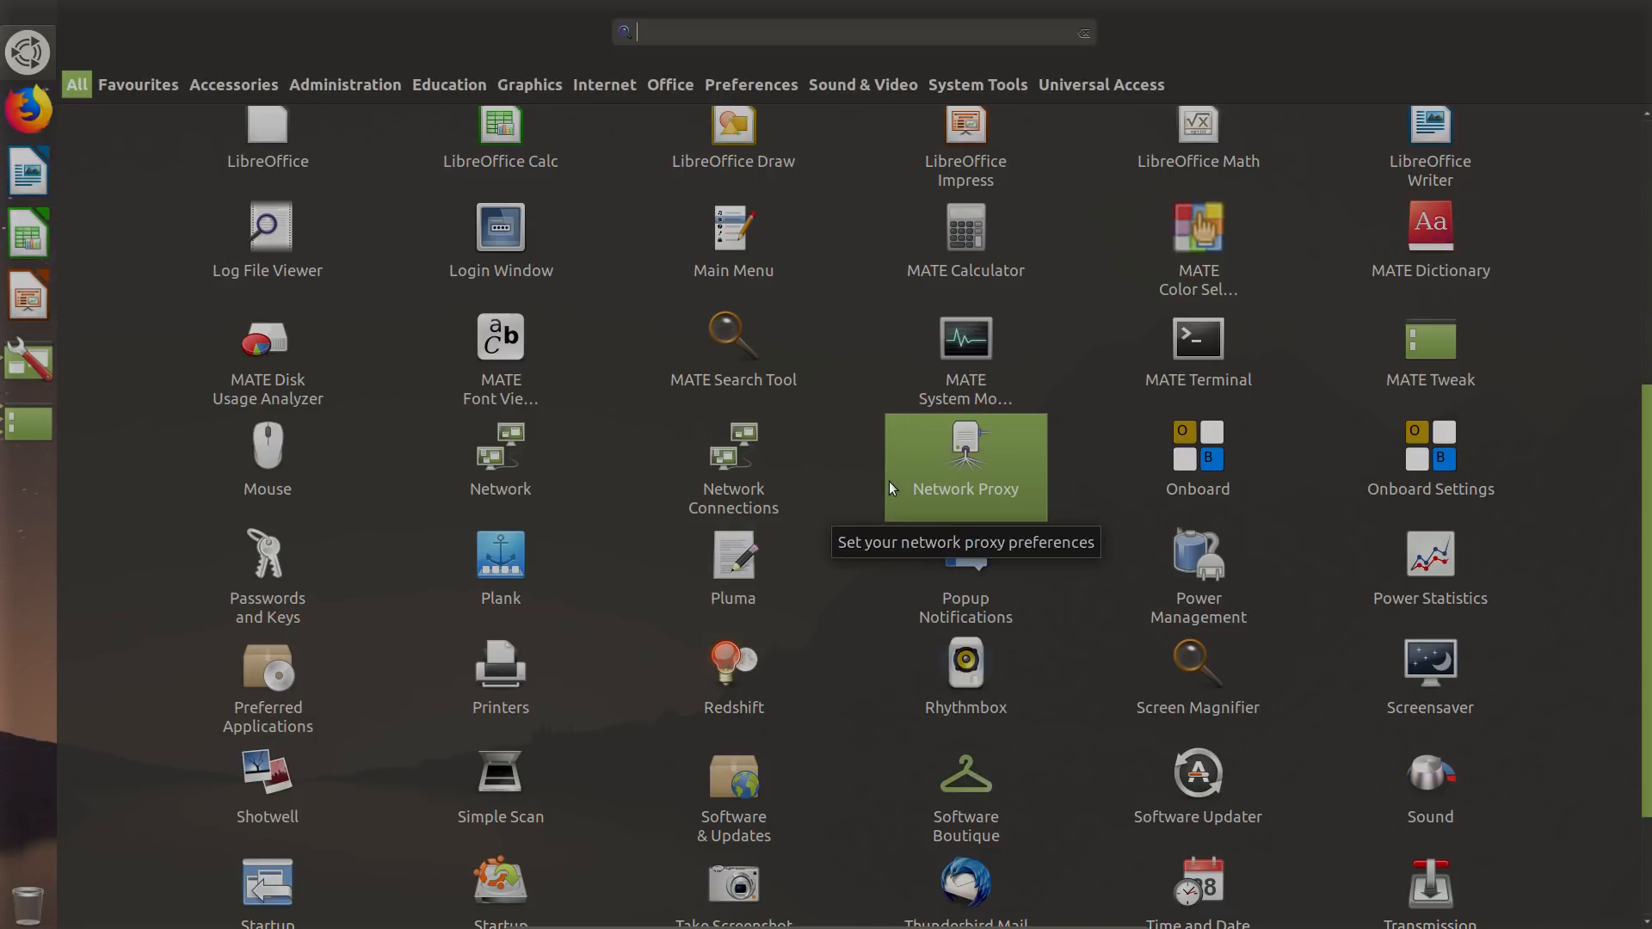
scroll(889, 487, down, 2)
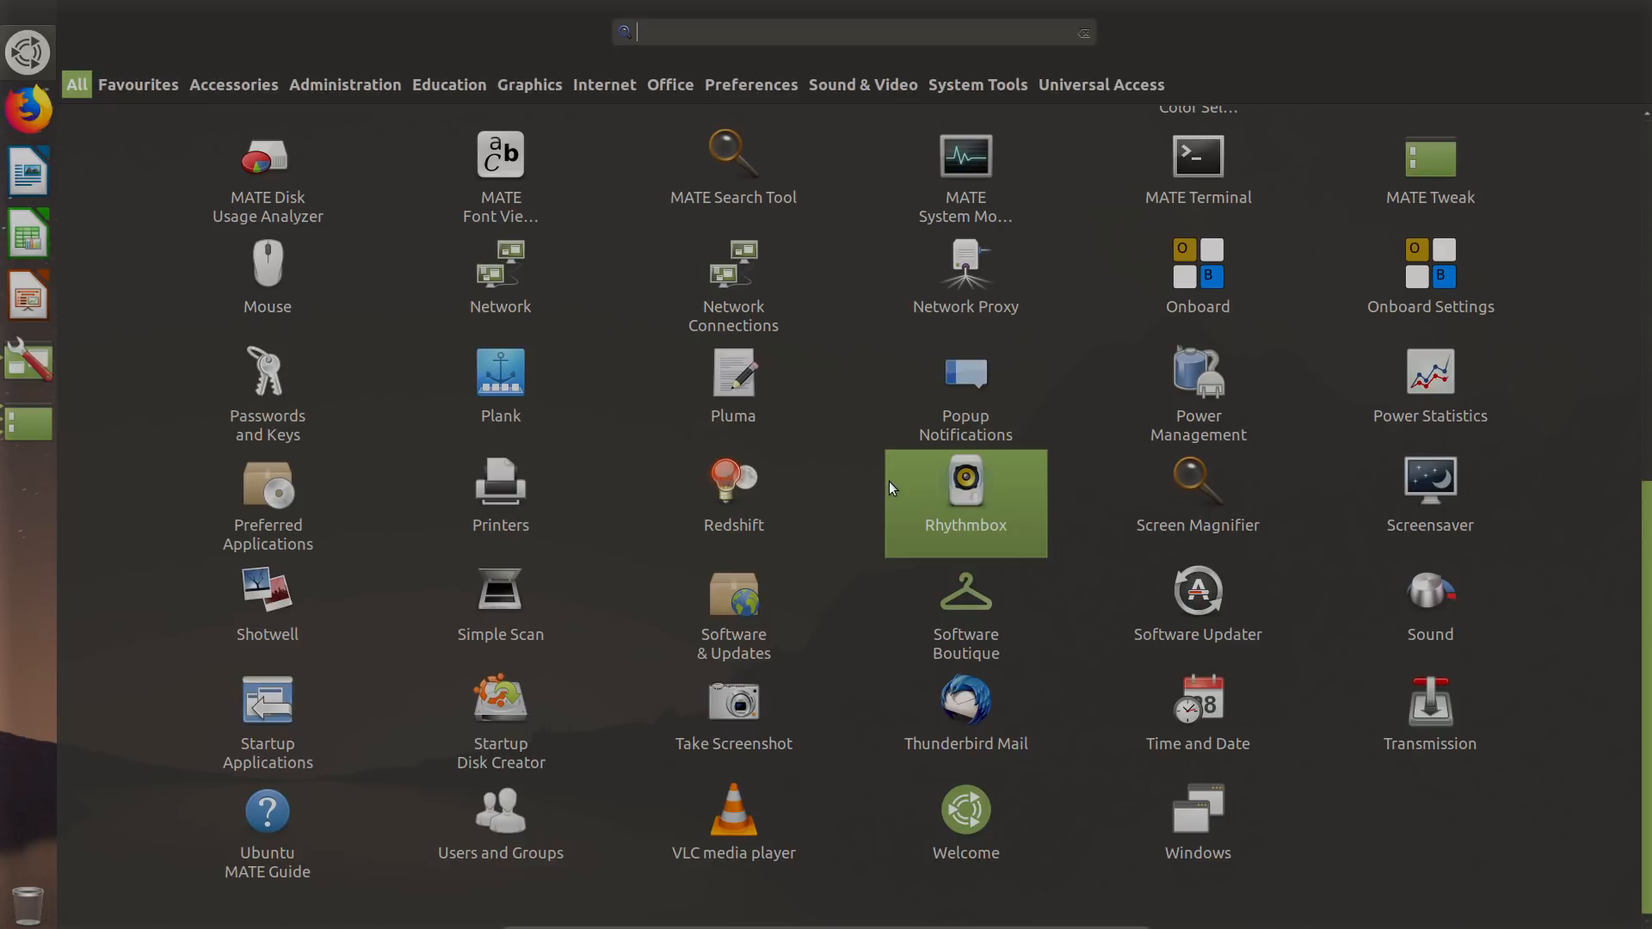
scroll(889, 488, up, 8)
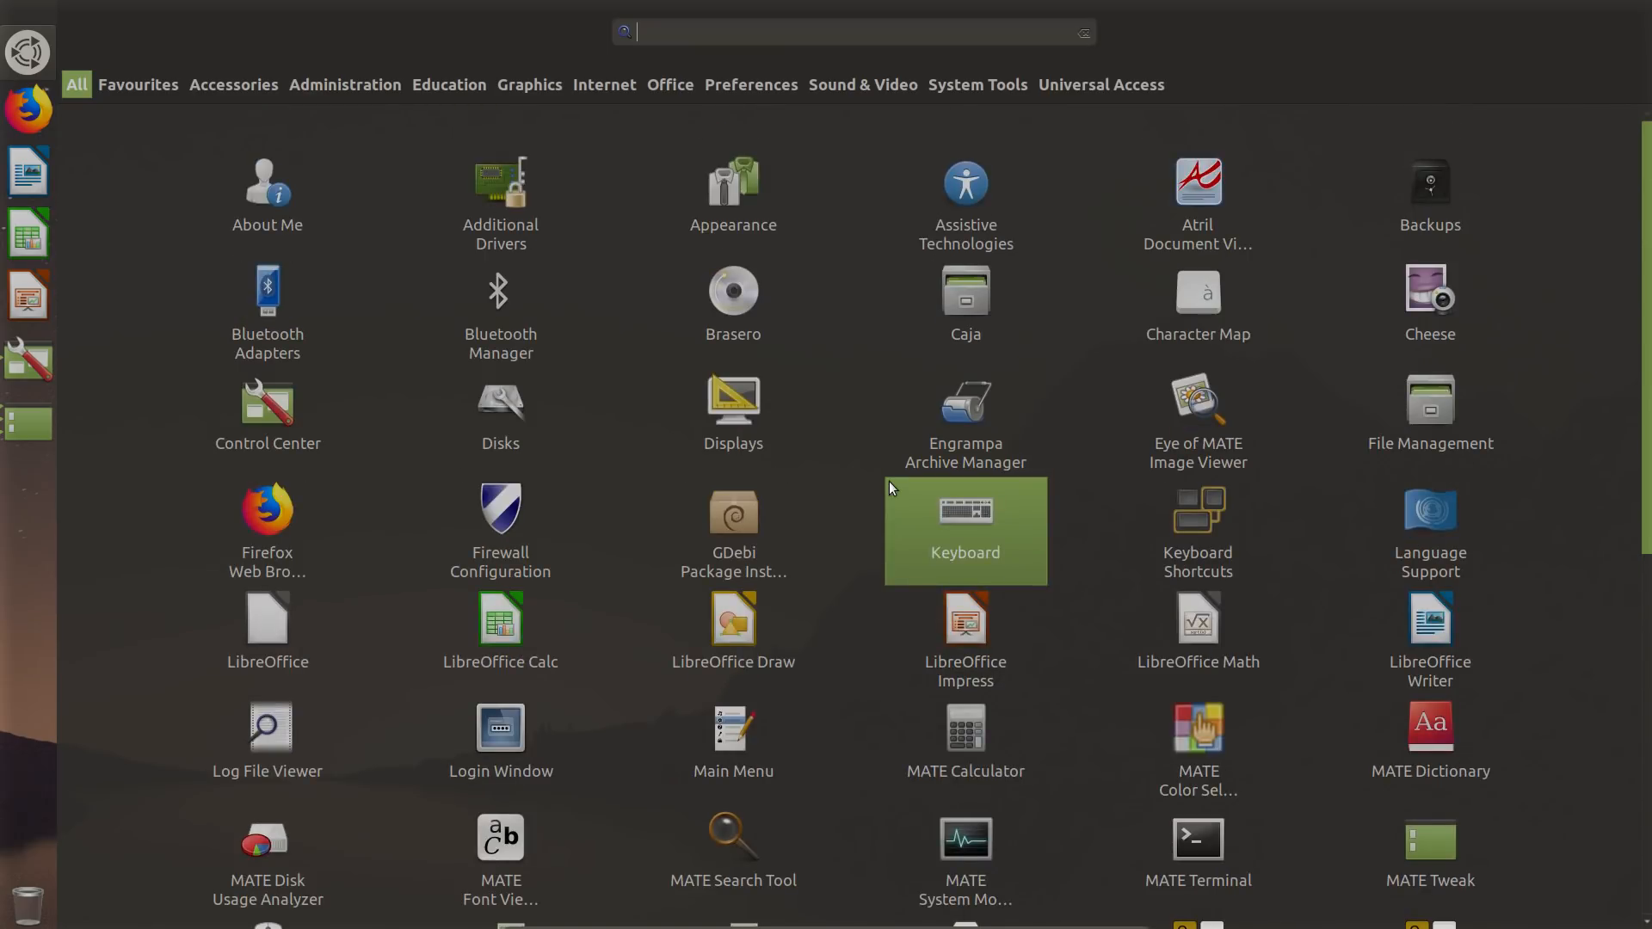
- Launch Firewall Configuration and authenticate with the account password
click(465, 508)
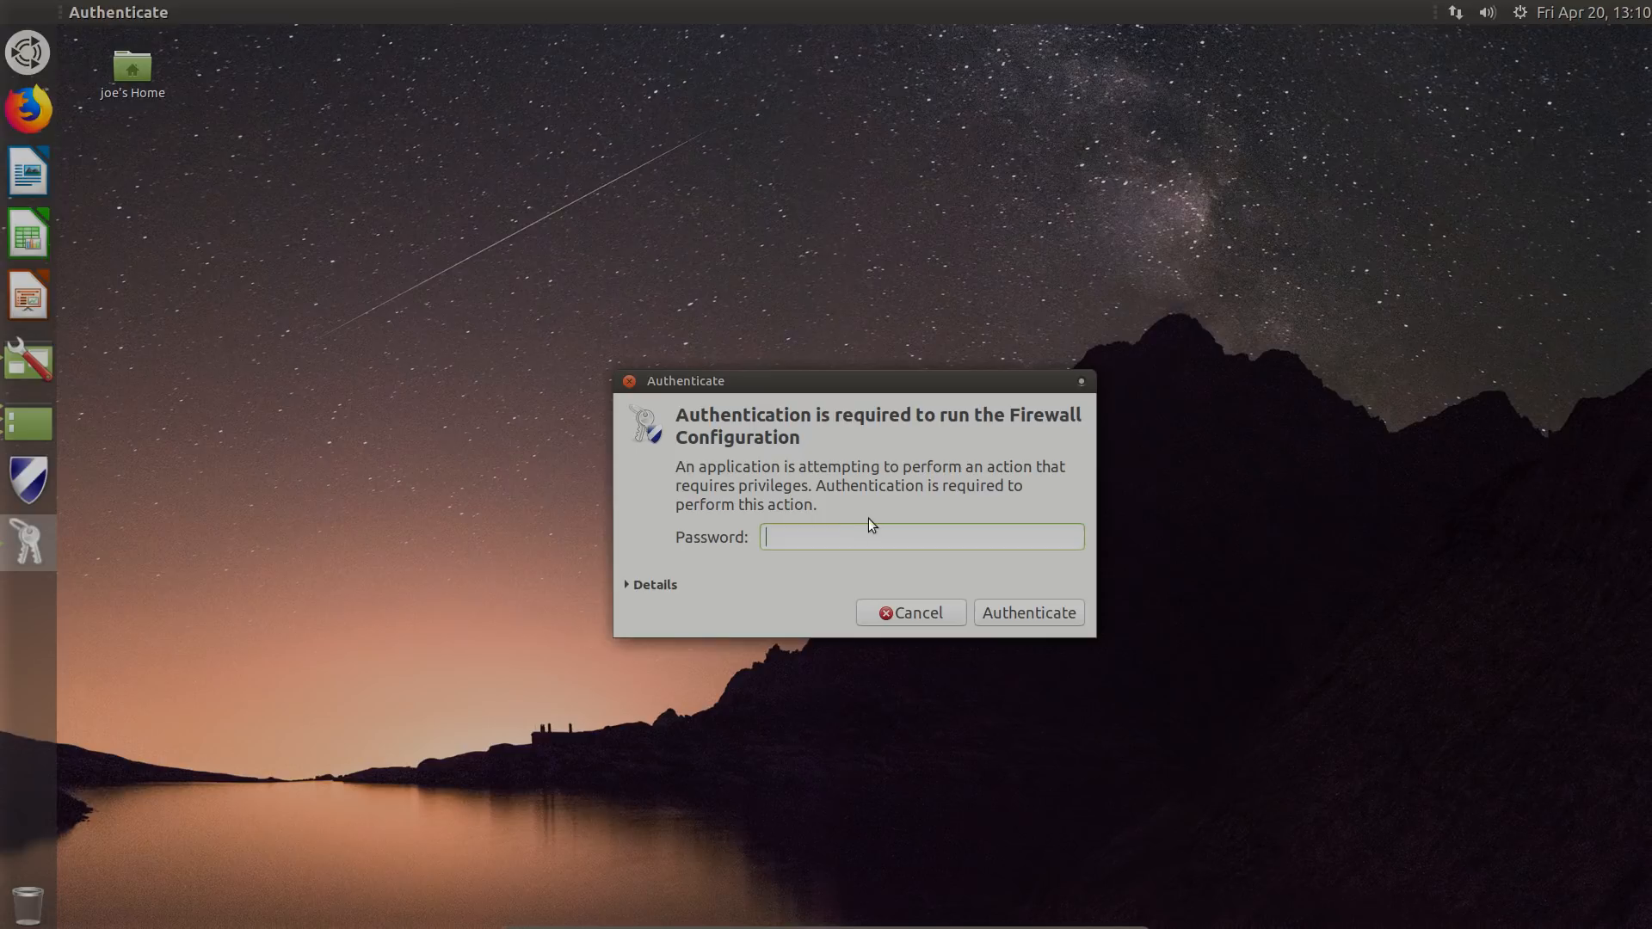
text(********)
key(Return)
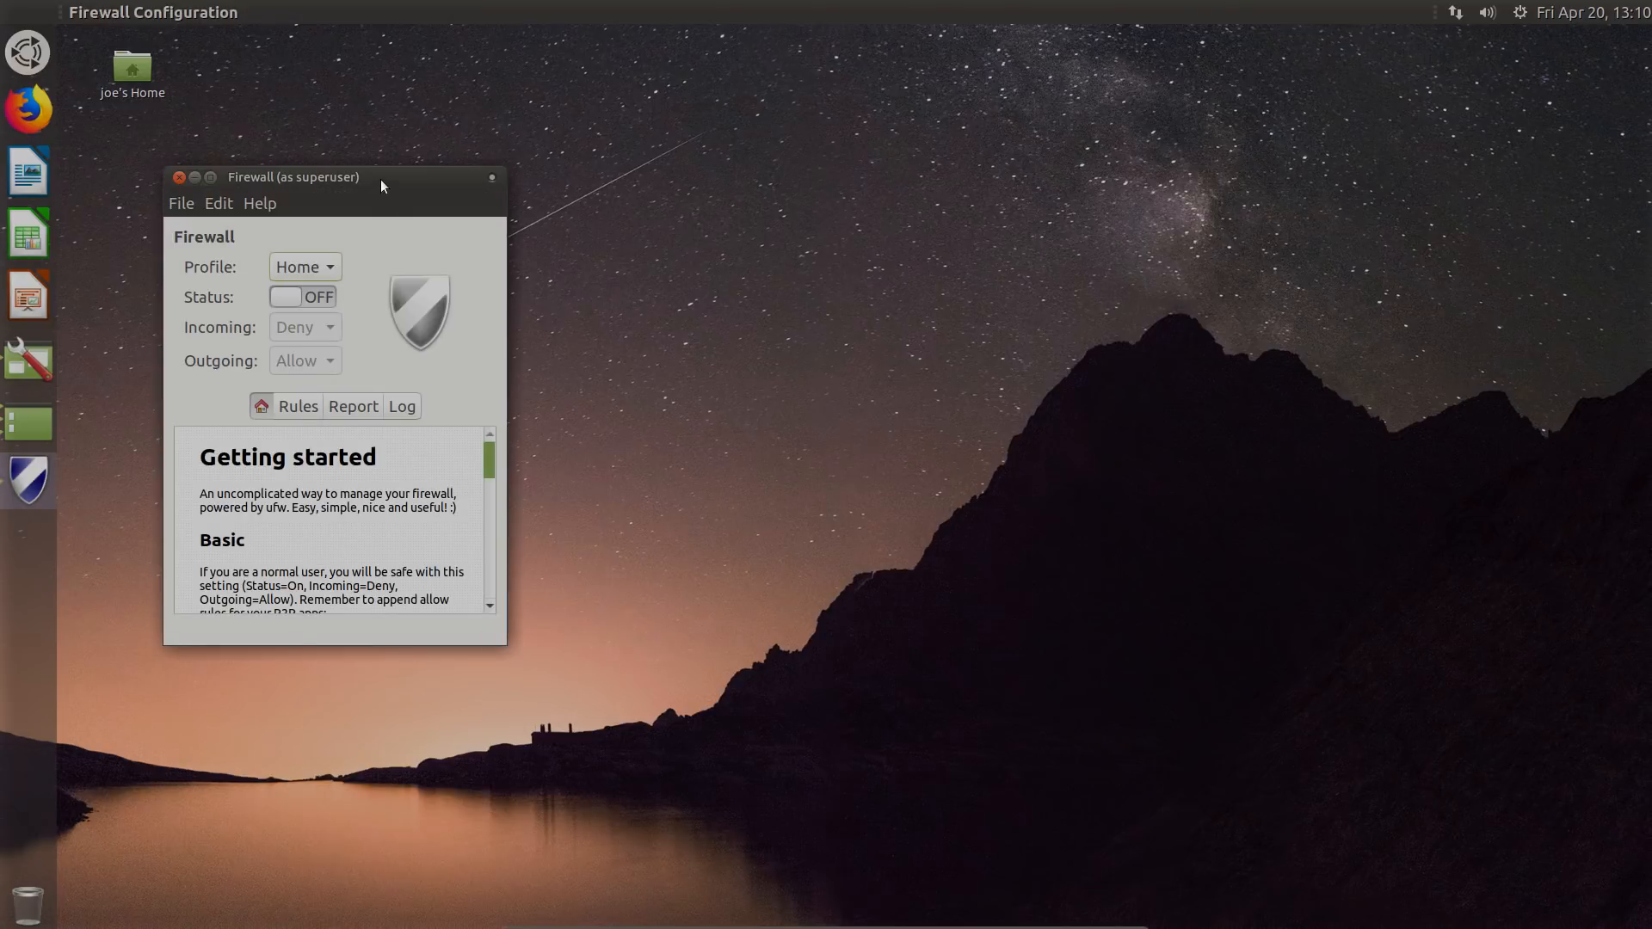
- Move the Firewall window toward the middle of the desktop and close it through its window menu
drag(380, 179, 813, 171)
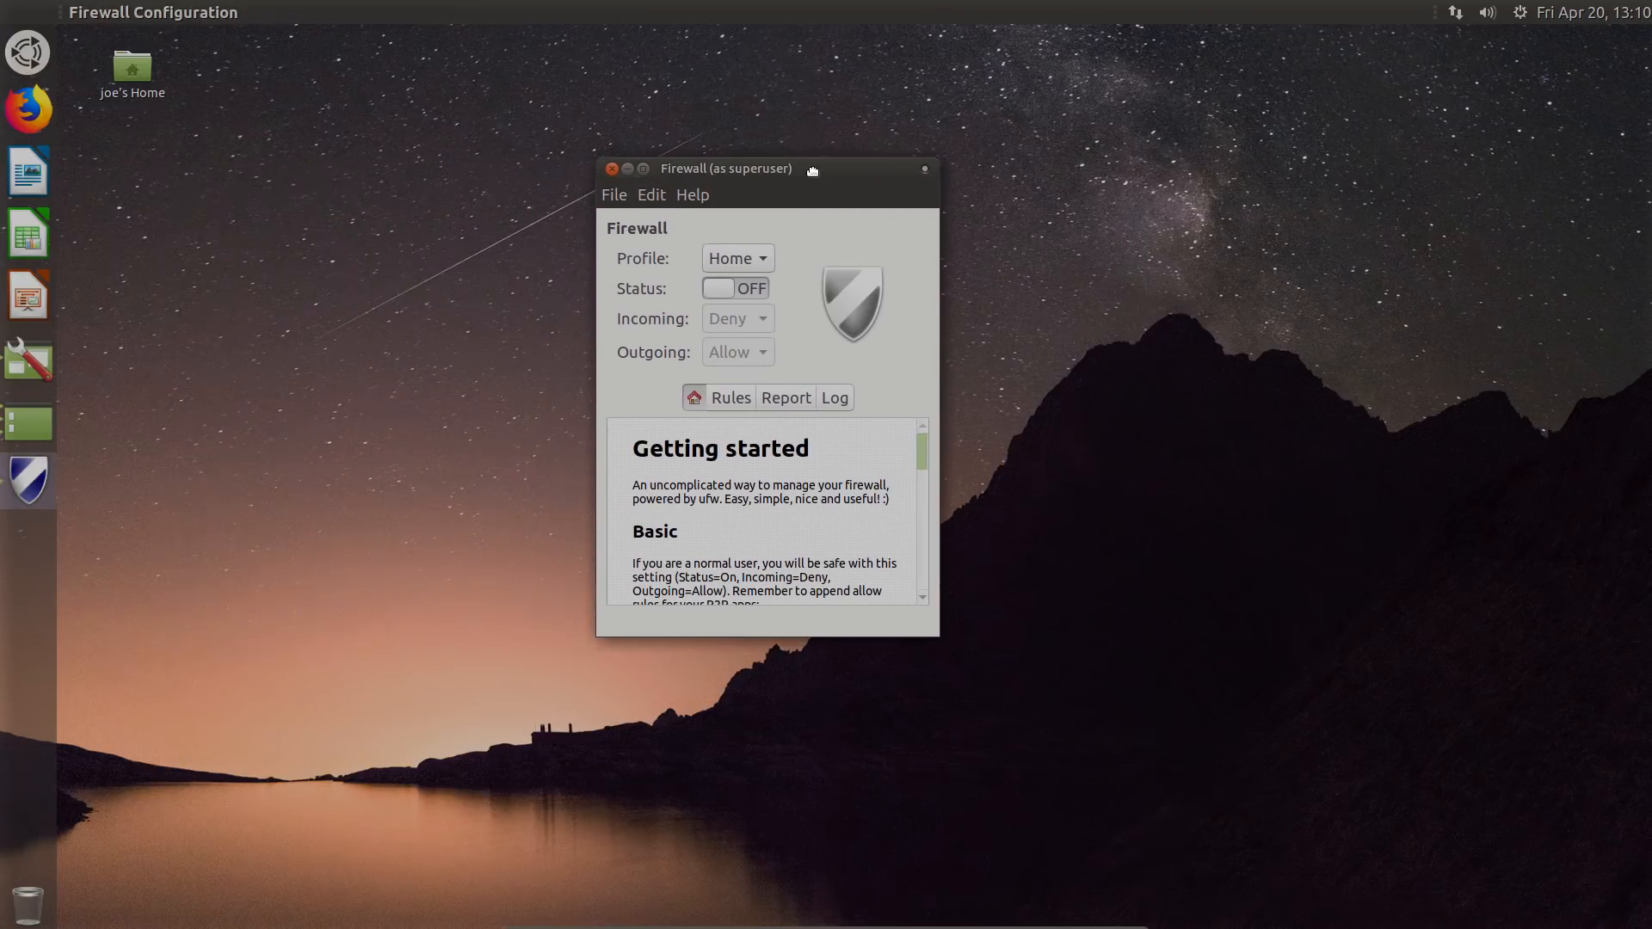
click(924, 172)
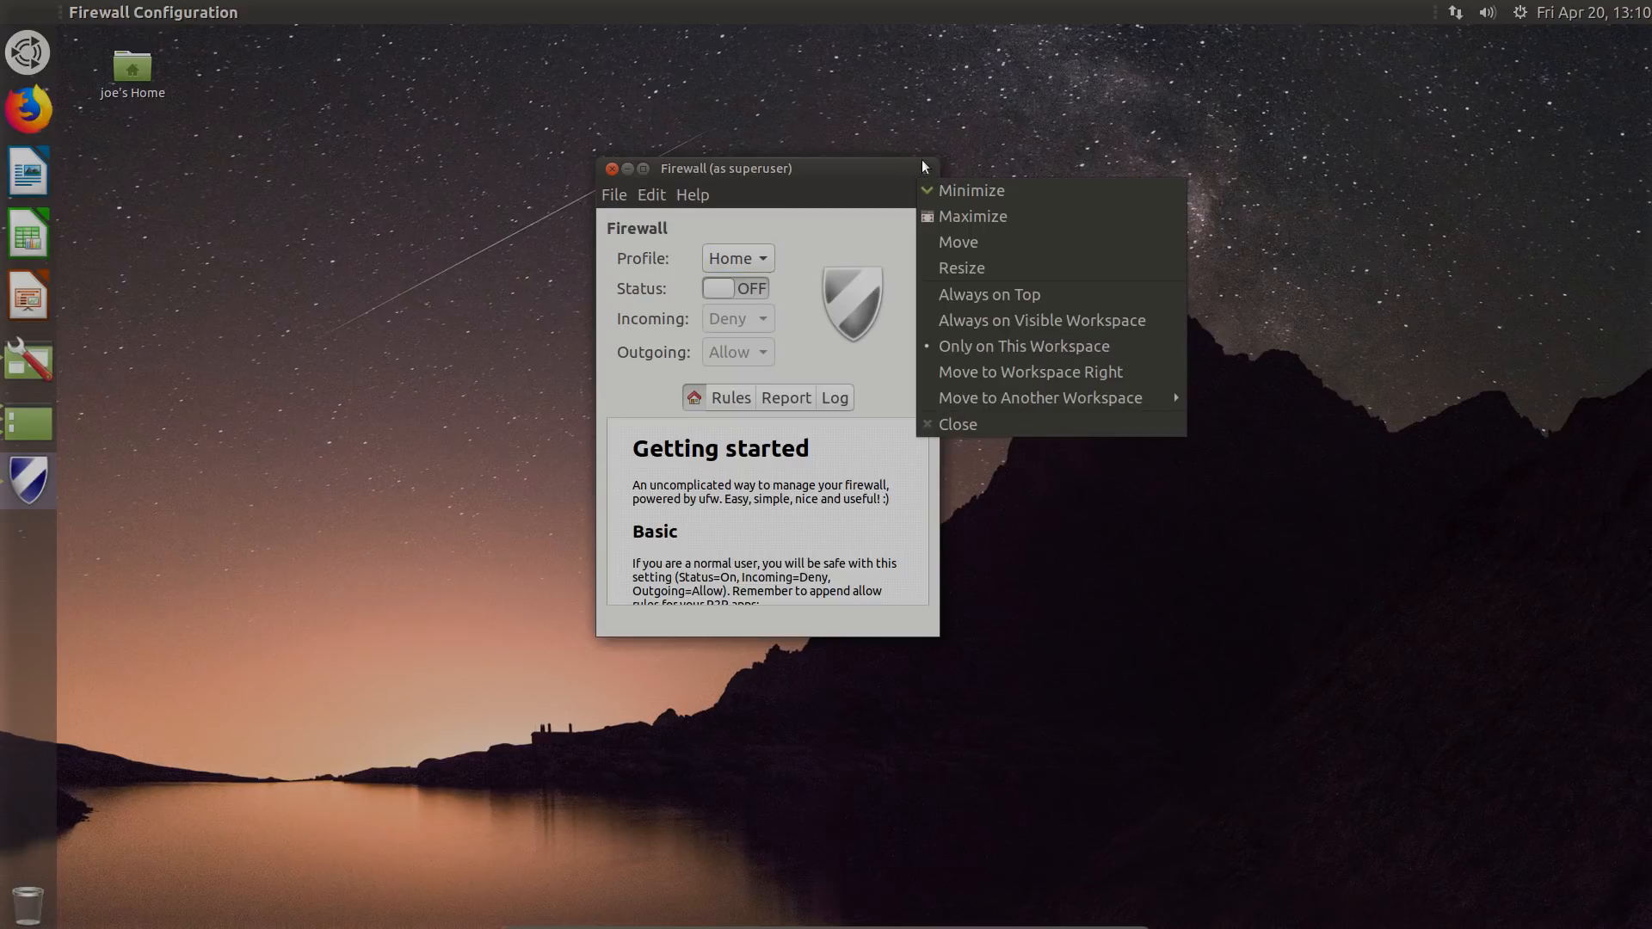
click(982, 415)
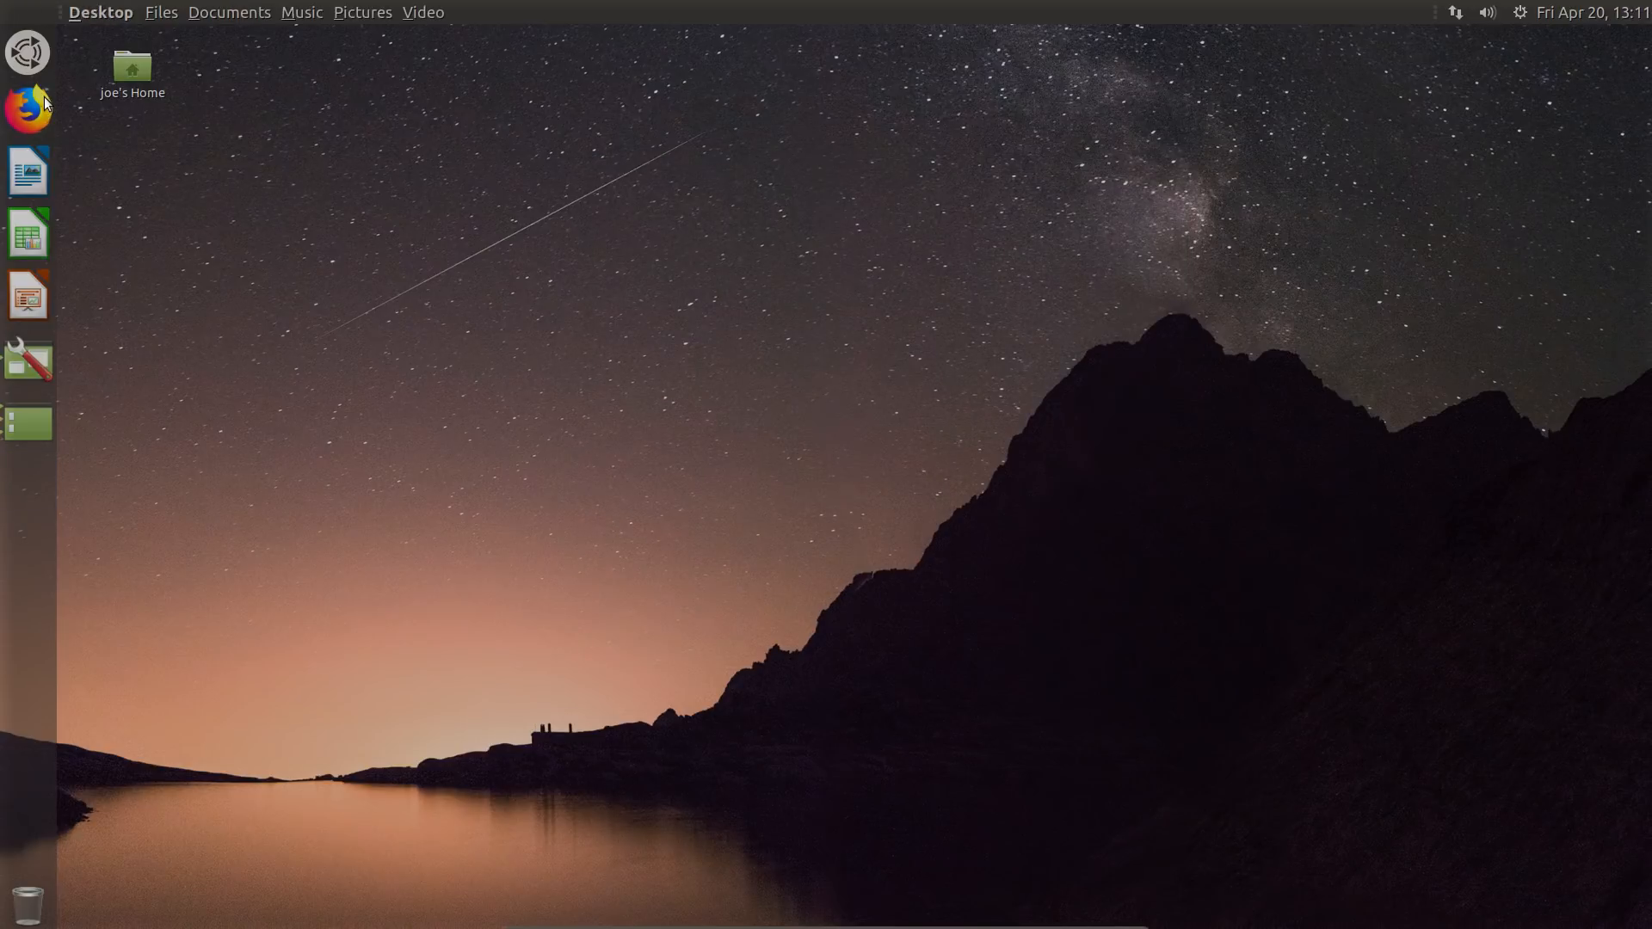
- Open the home folder from the desktop, switch focus back to the desktop, and close the folder window
click(116, 81)
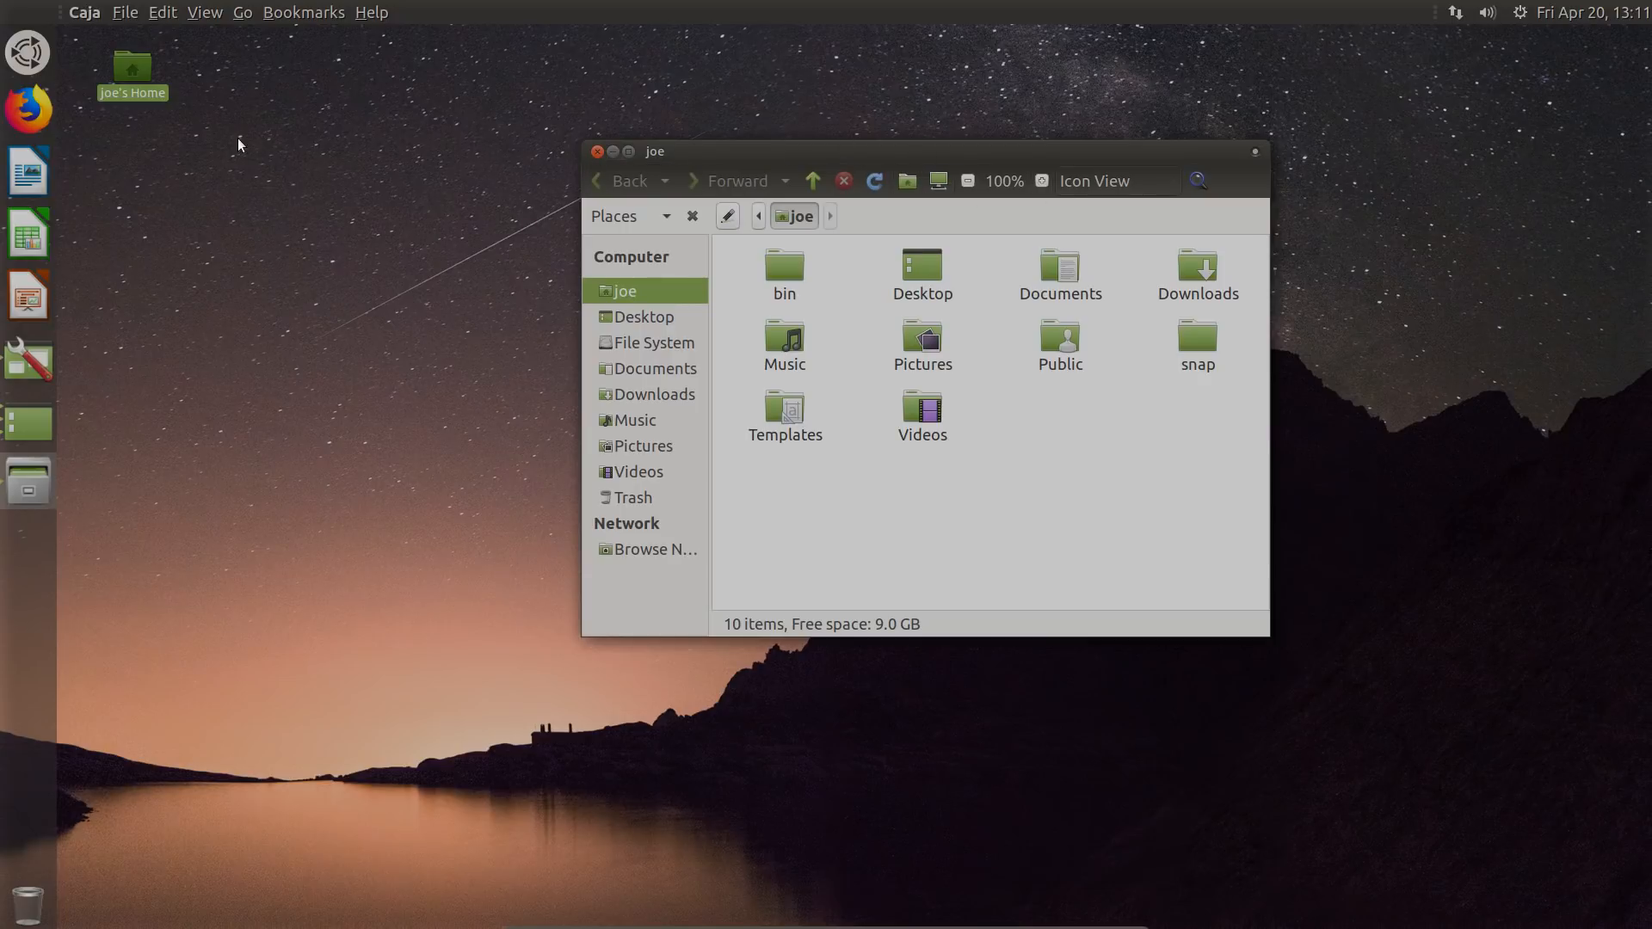
click(360, 143)
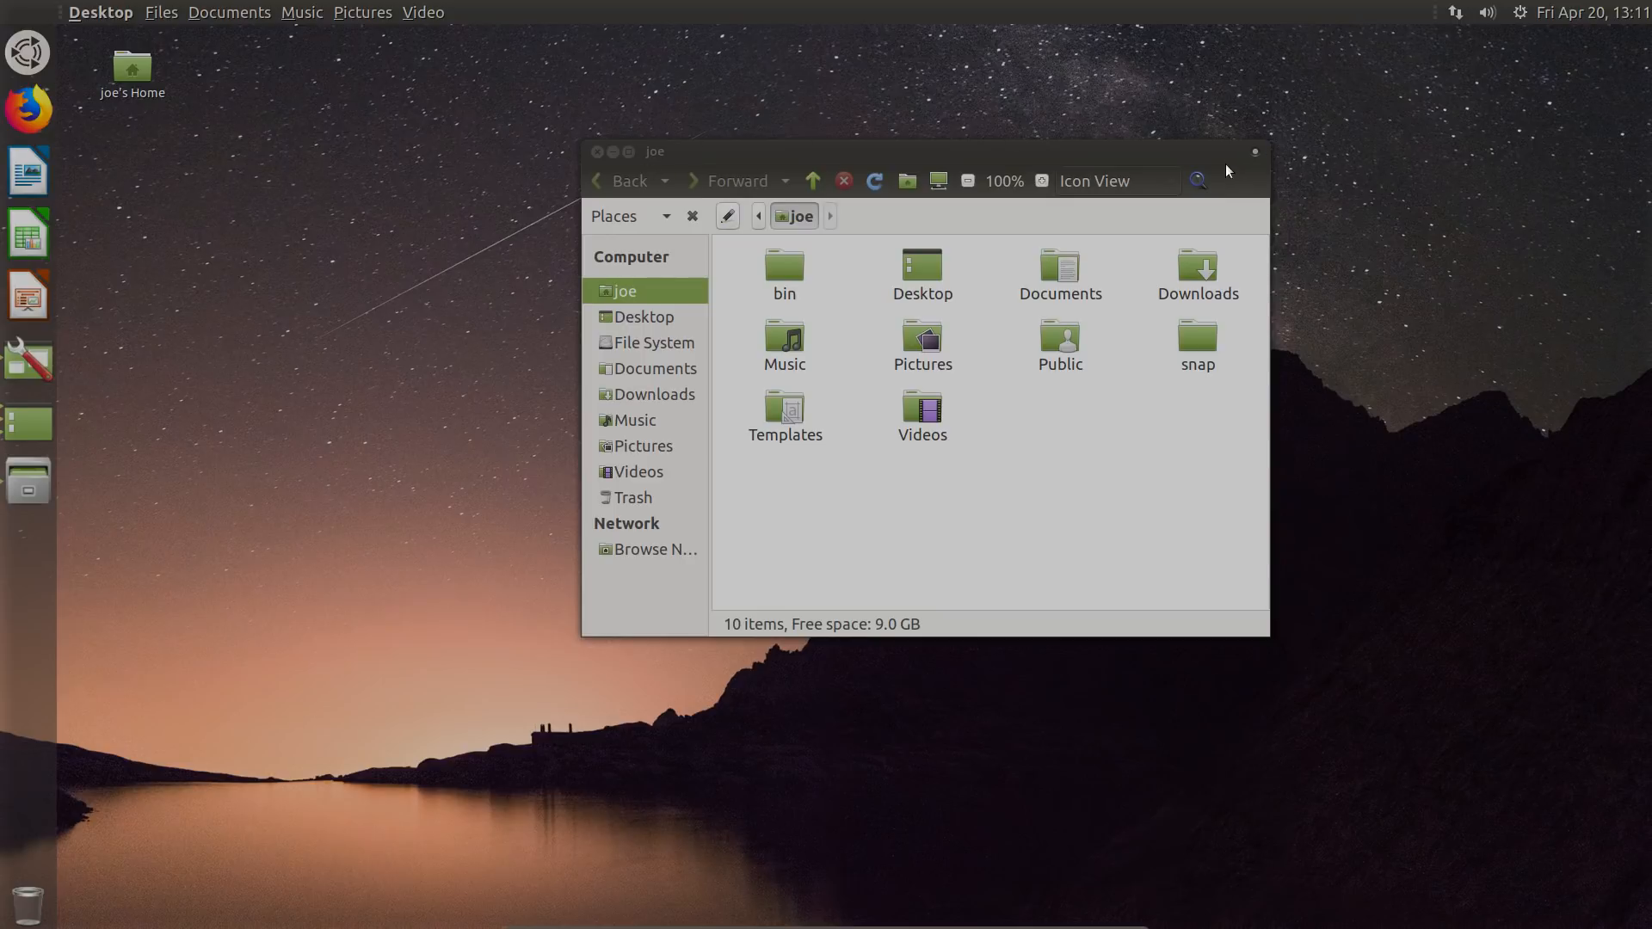
click(600, 158)
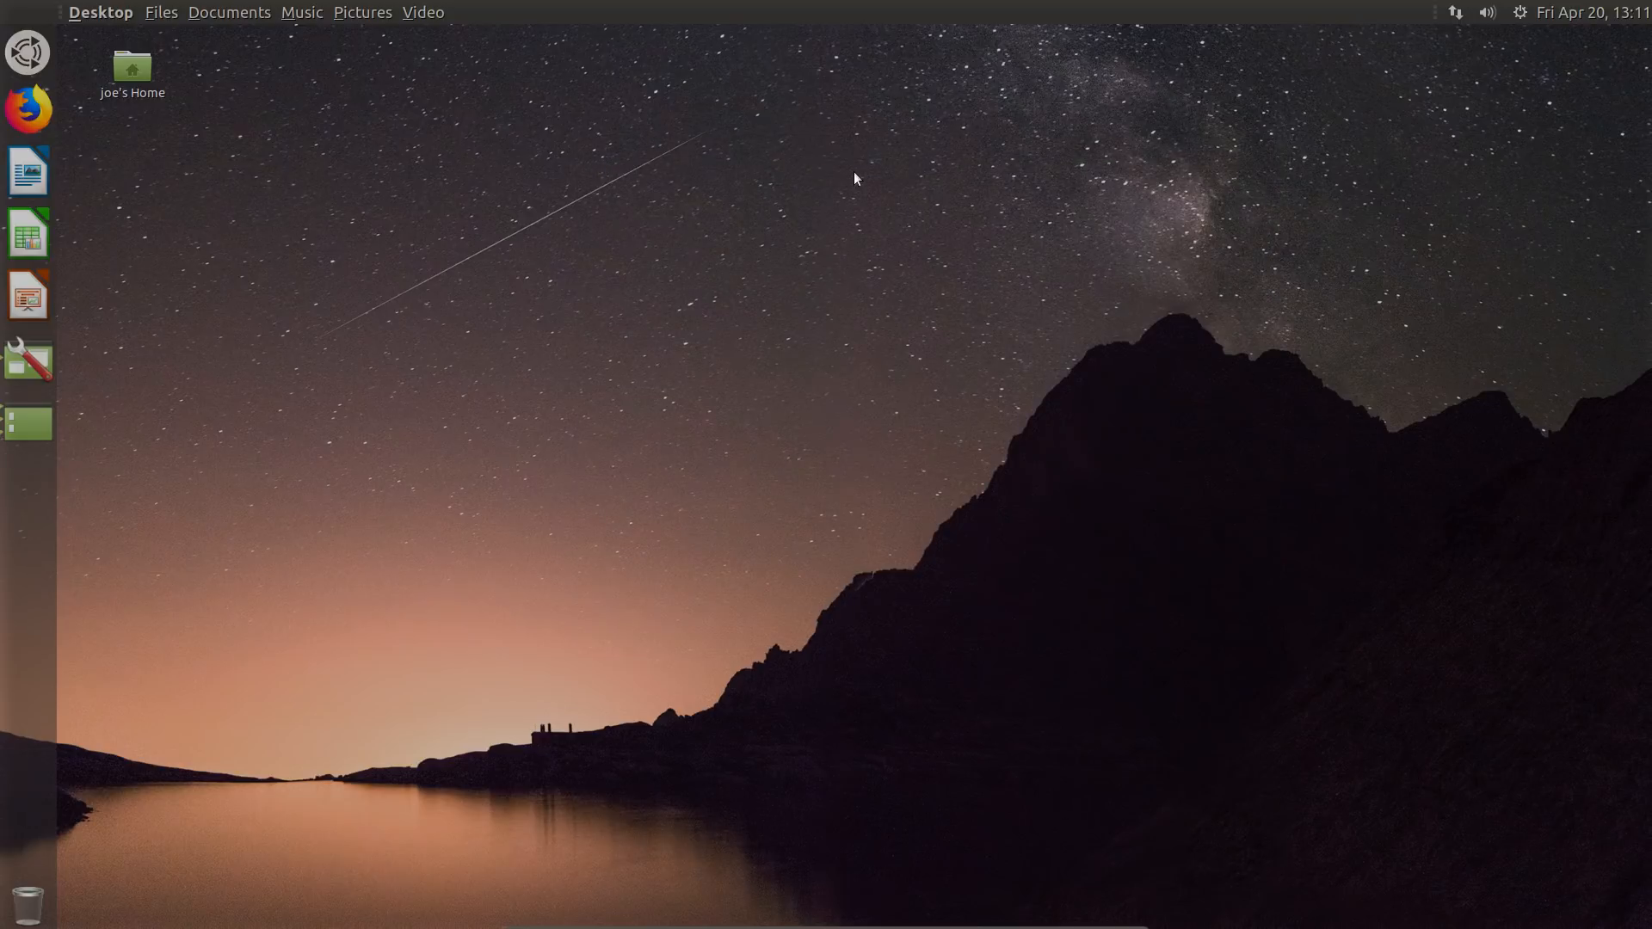
- Open a terminal and run sudo apt remove gstreamer1.0-fluendo-mp3
key(ctrl+alt+t)
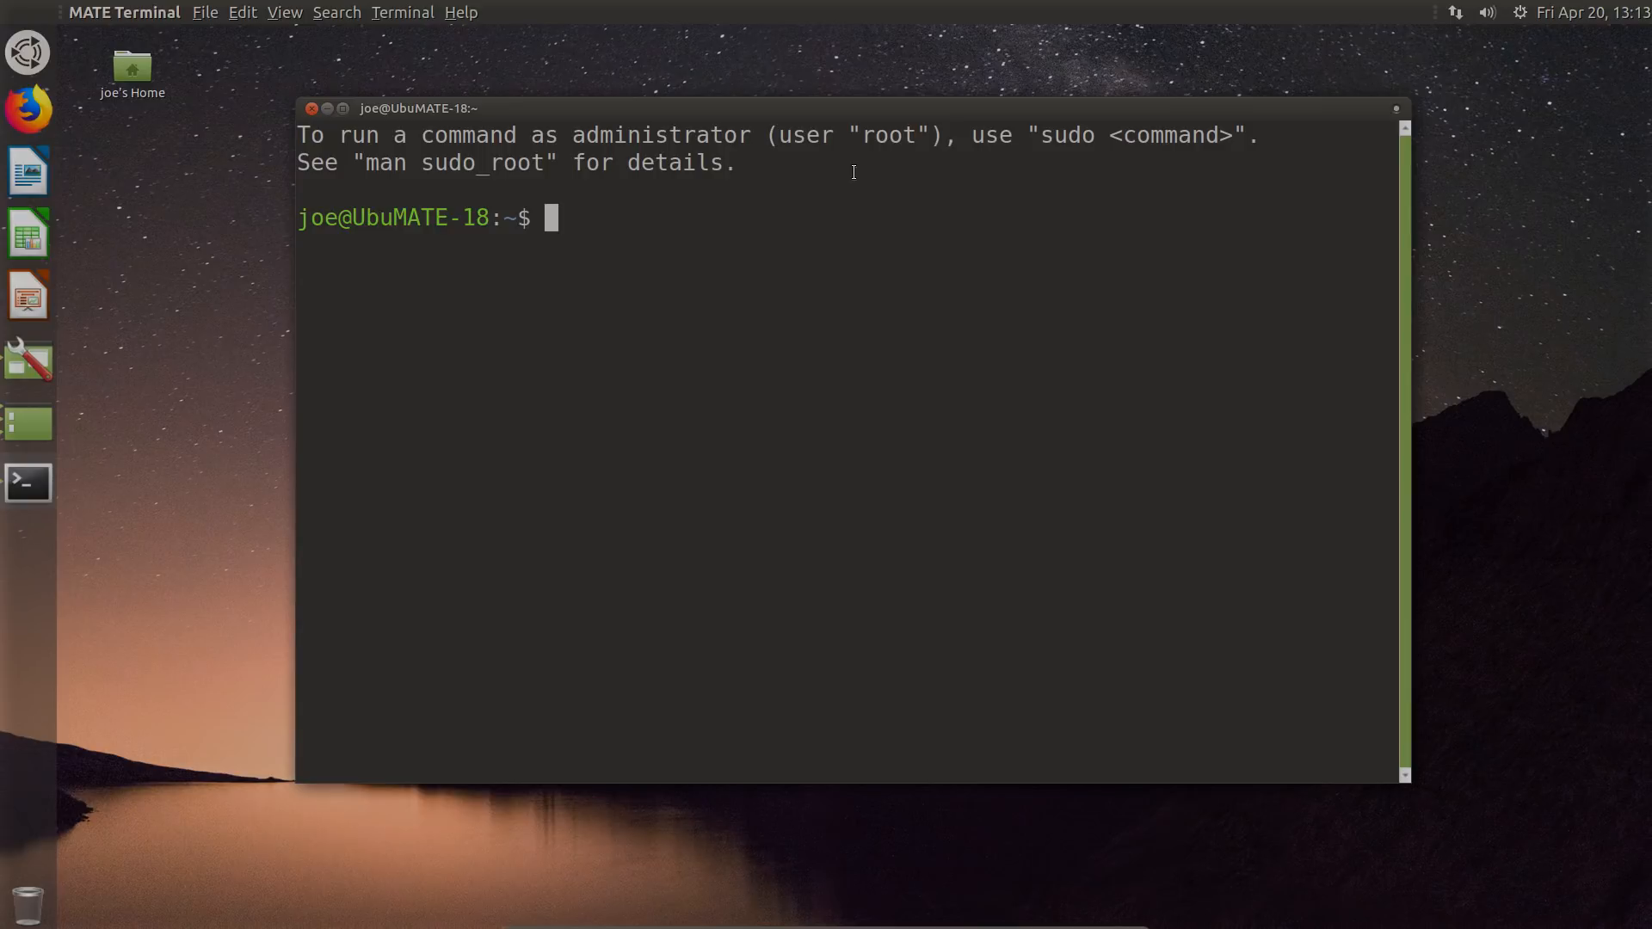
text(sudo apt)
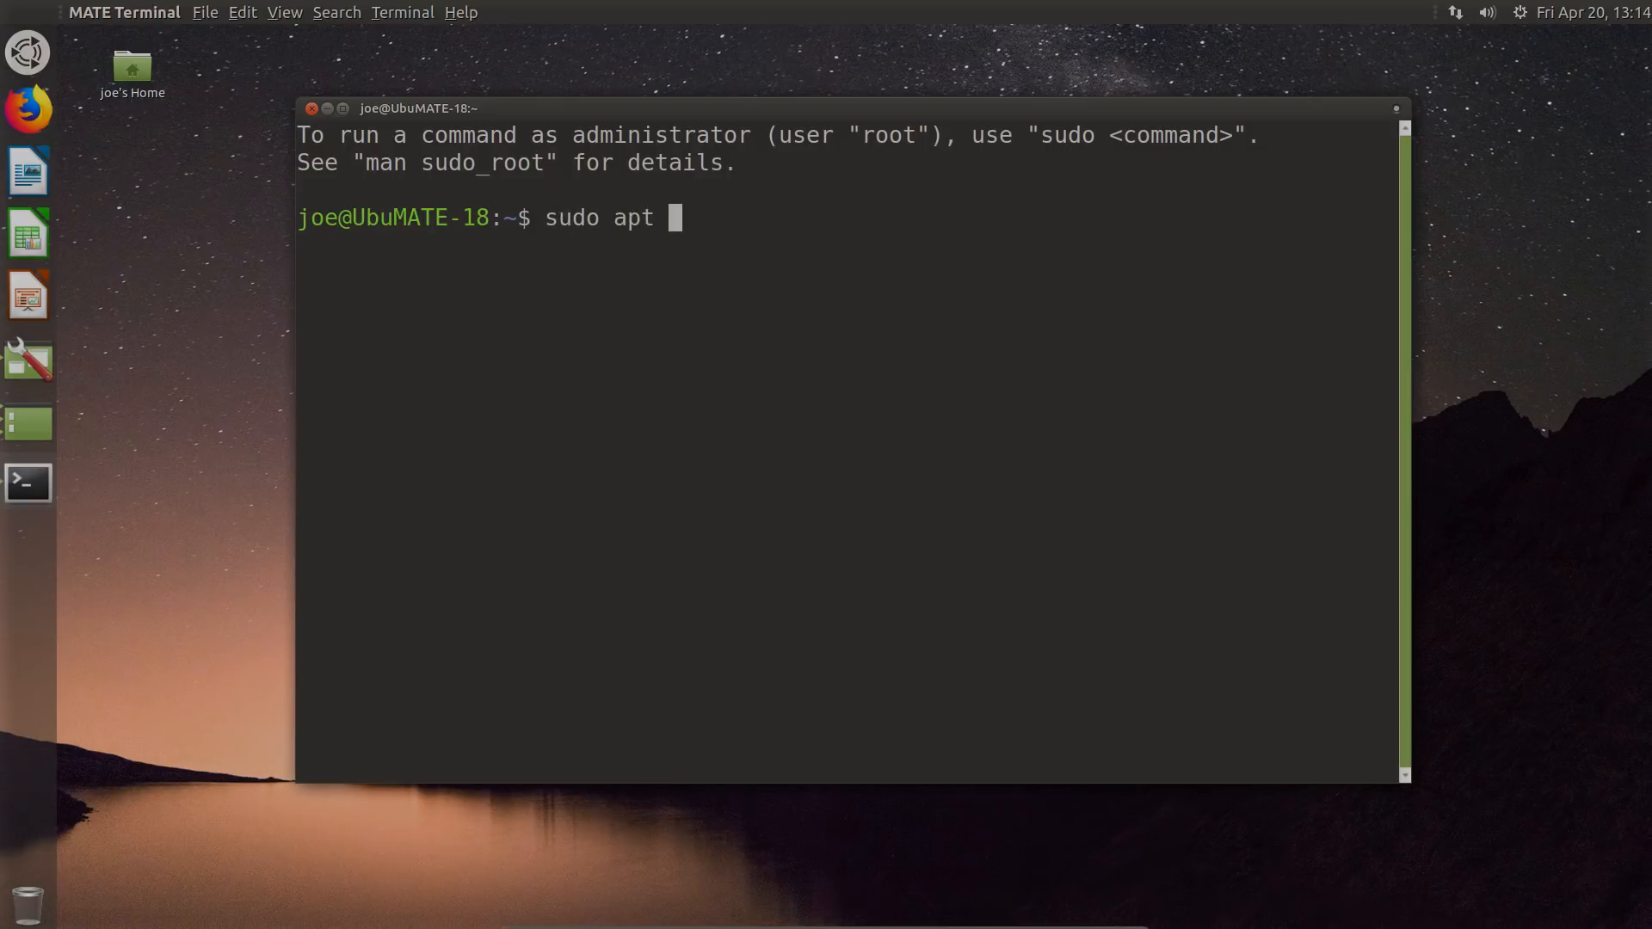
text( remove)
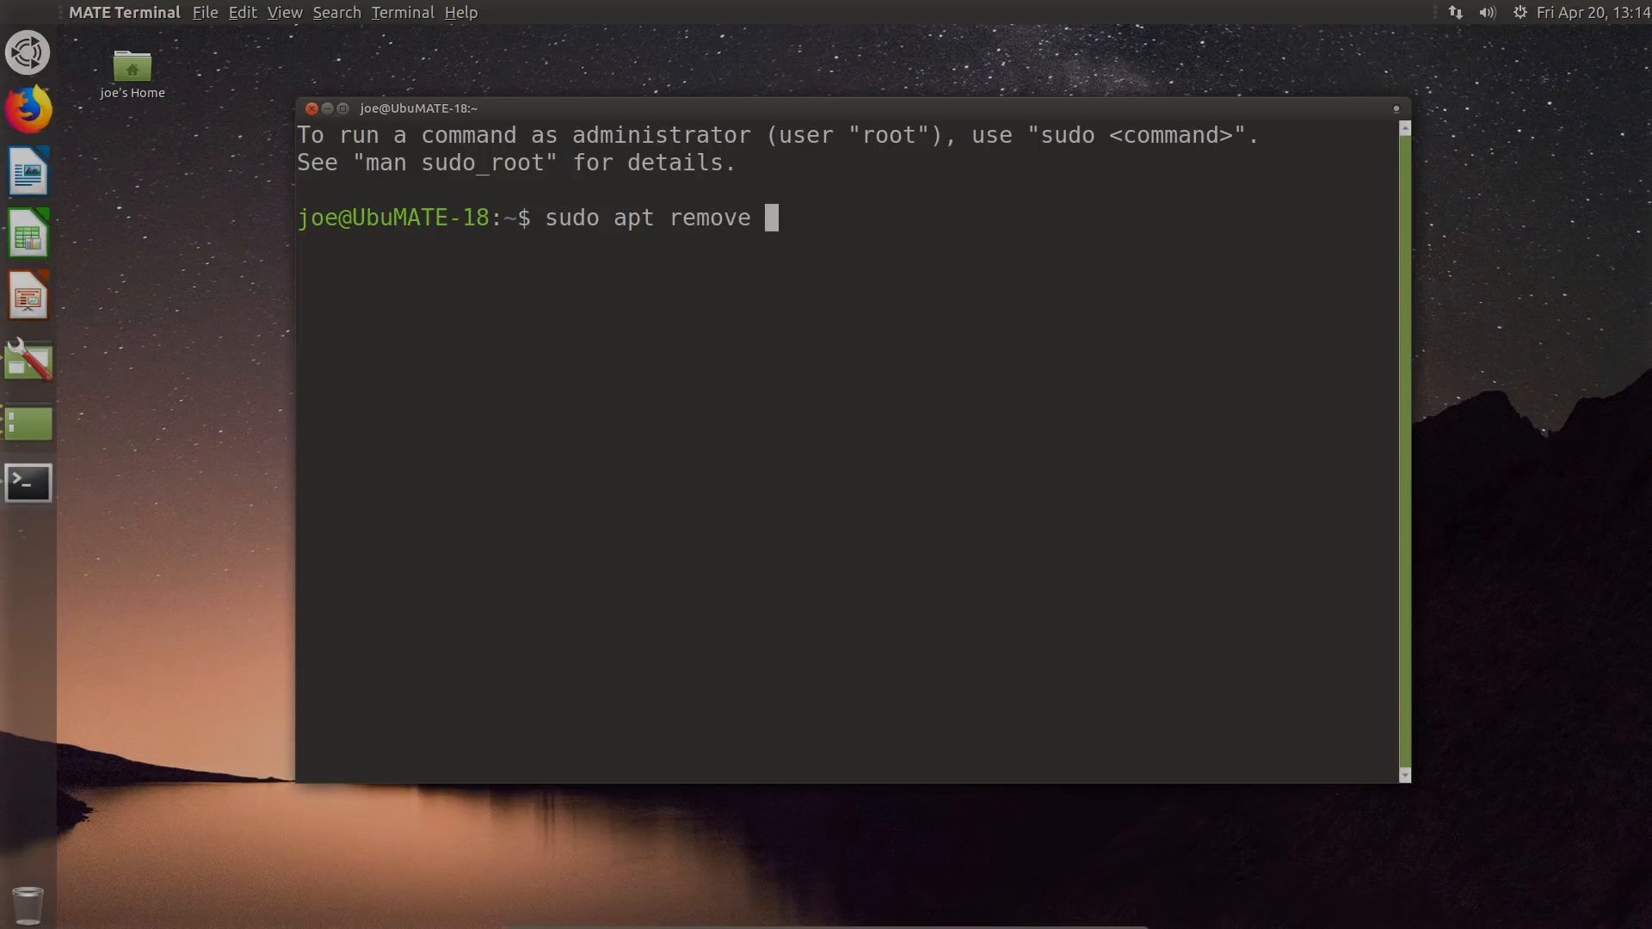
text( gstre)
key(Tab)
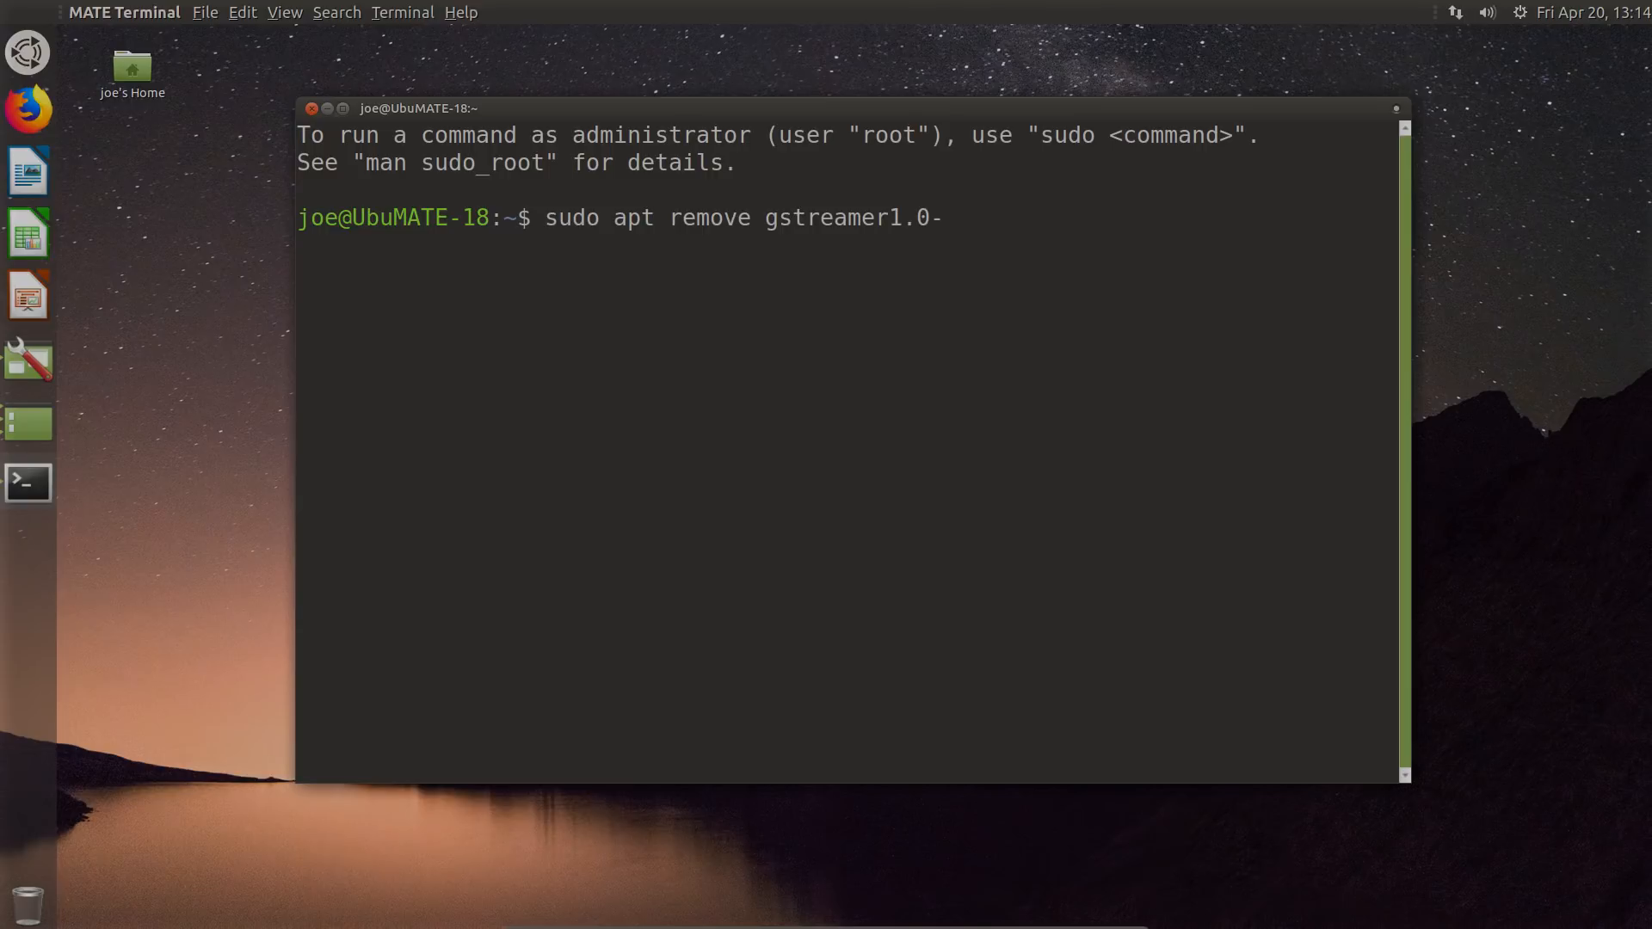
text(flu)
key(Tab)
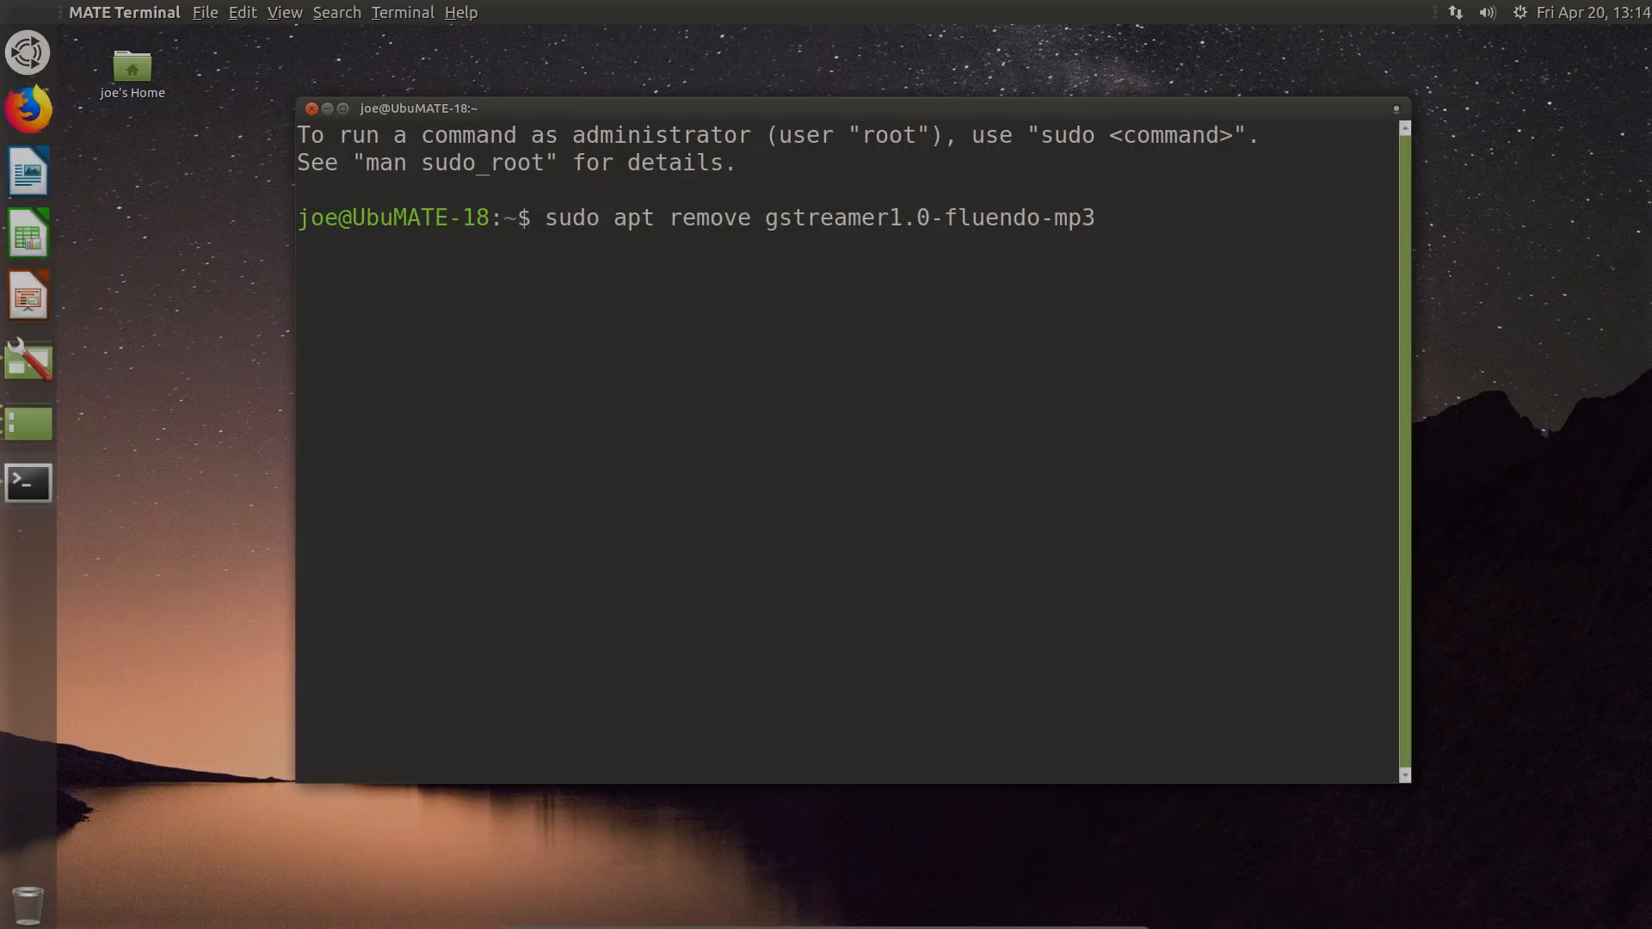
key(Return)
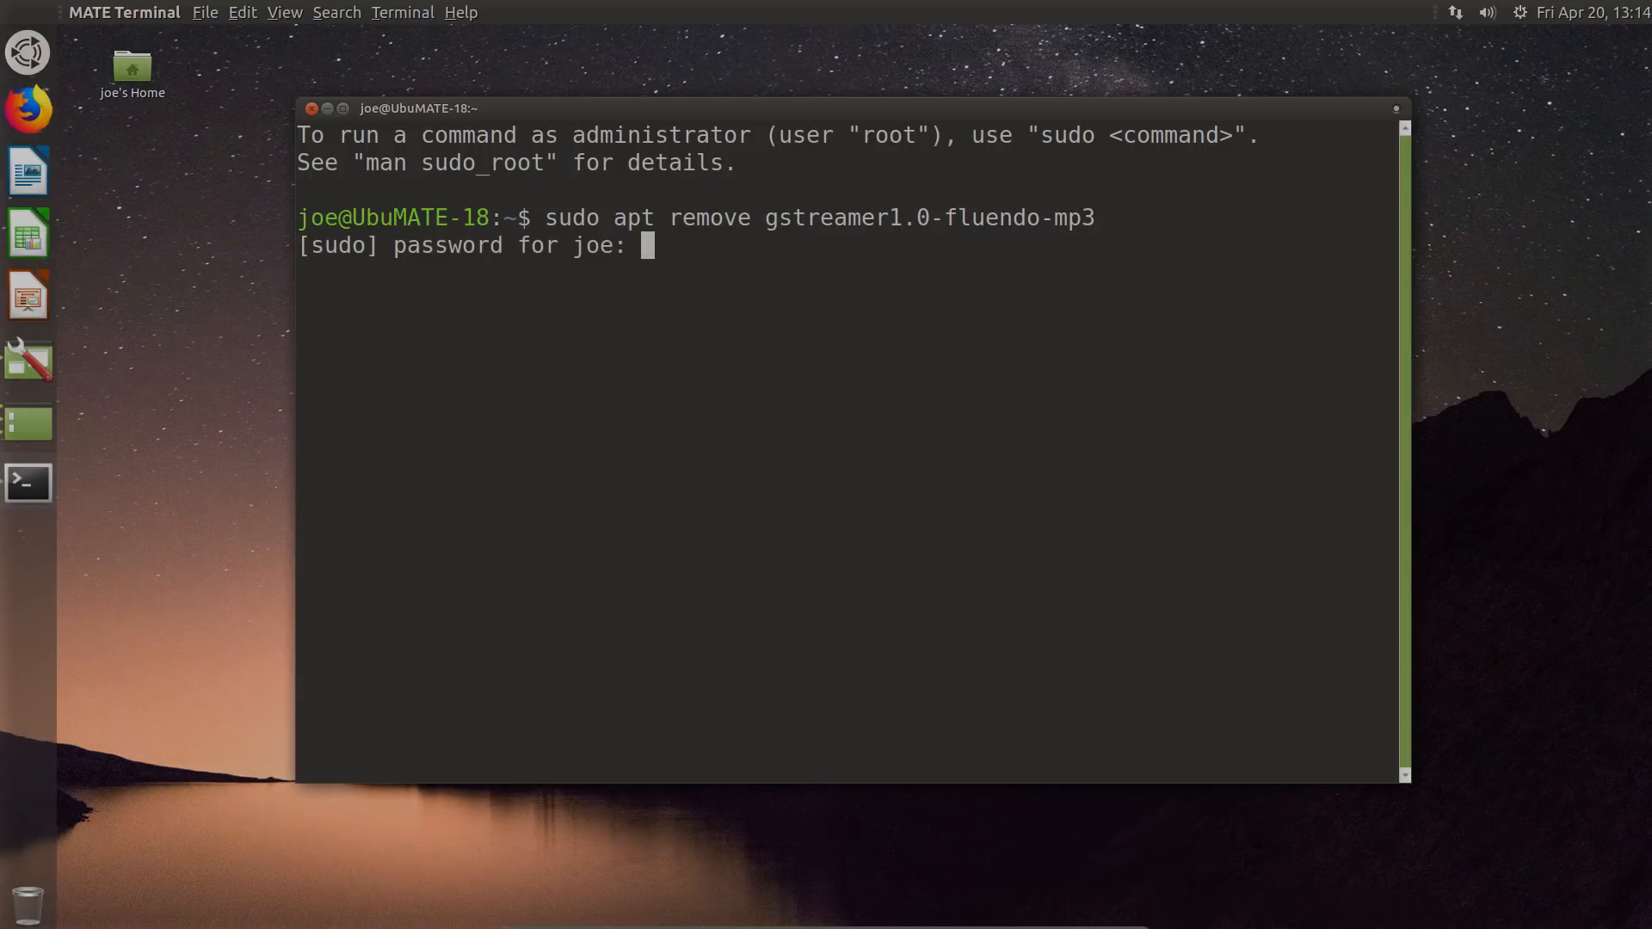
- Submit the sudo account password and confirm the package removal with y
key(Return)
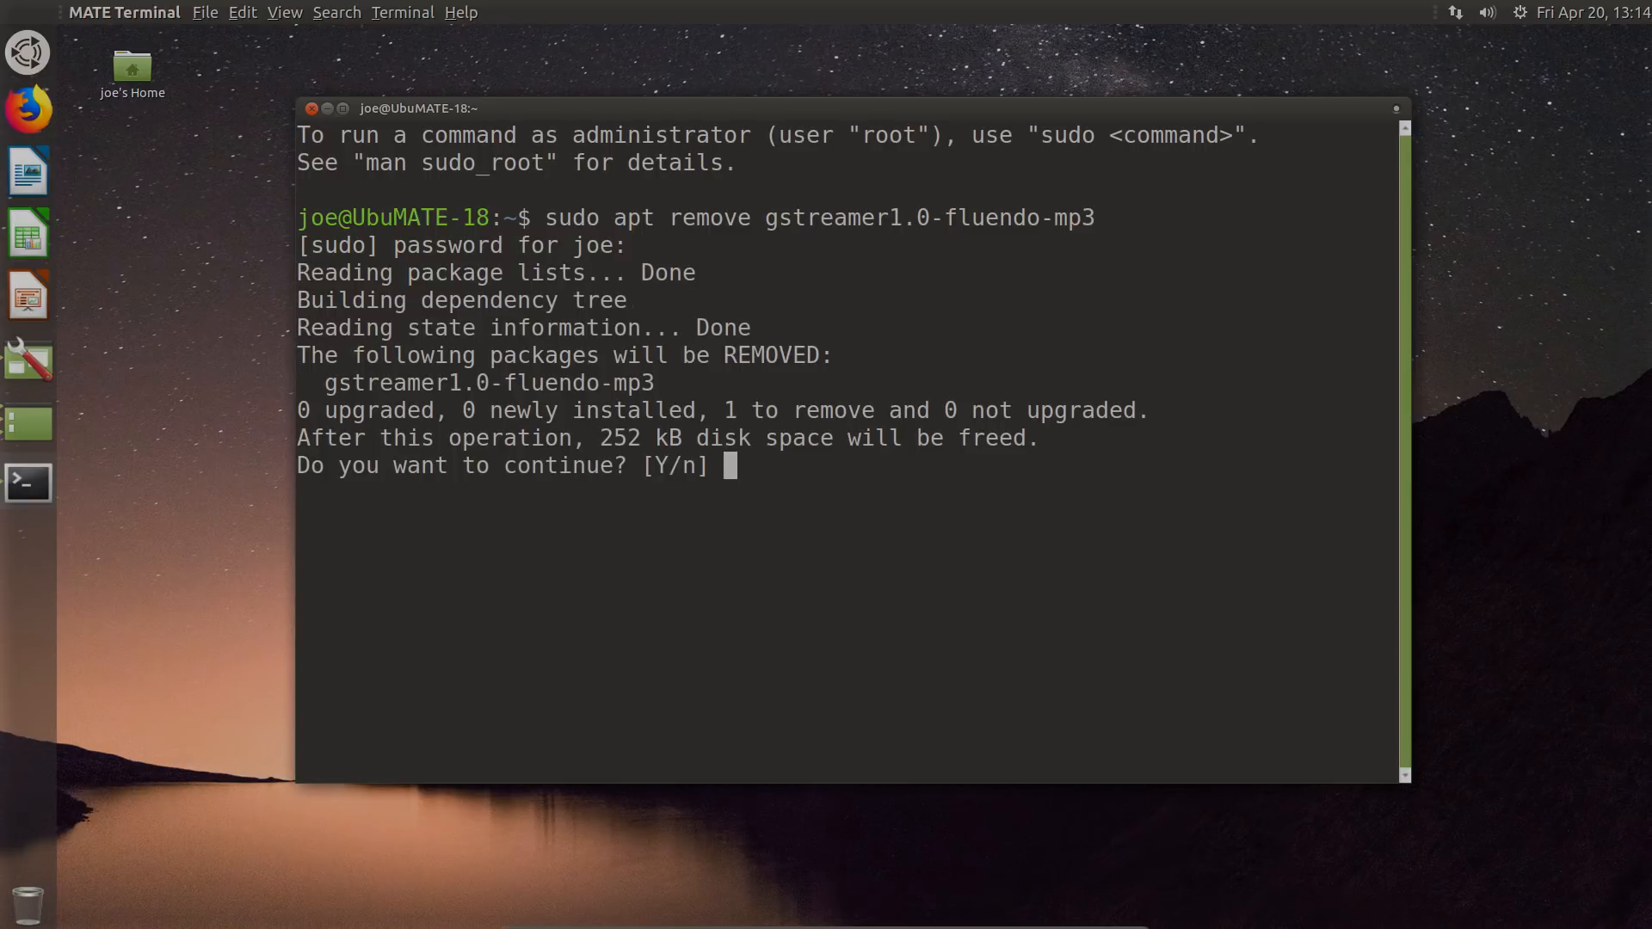
text(y)
key(Return)
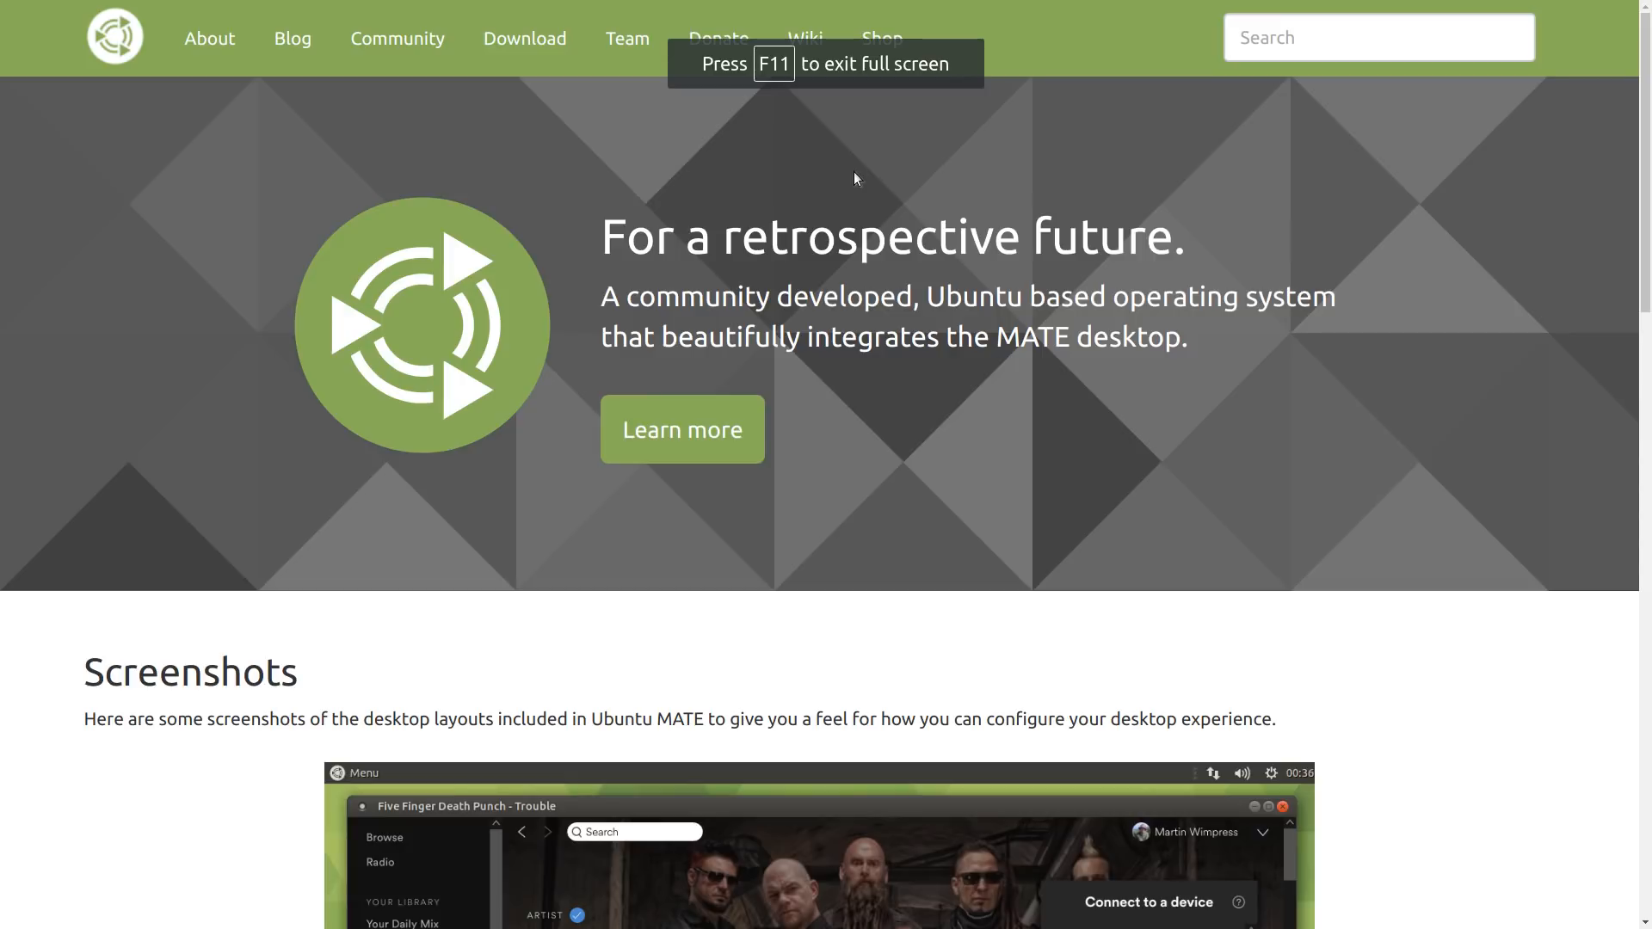
- Close the full-screen Ubuntu MATE website and the empty browser window, then open the desktop's application menu
key(alt+F4)
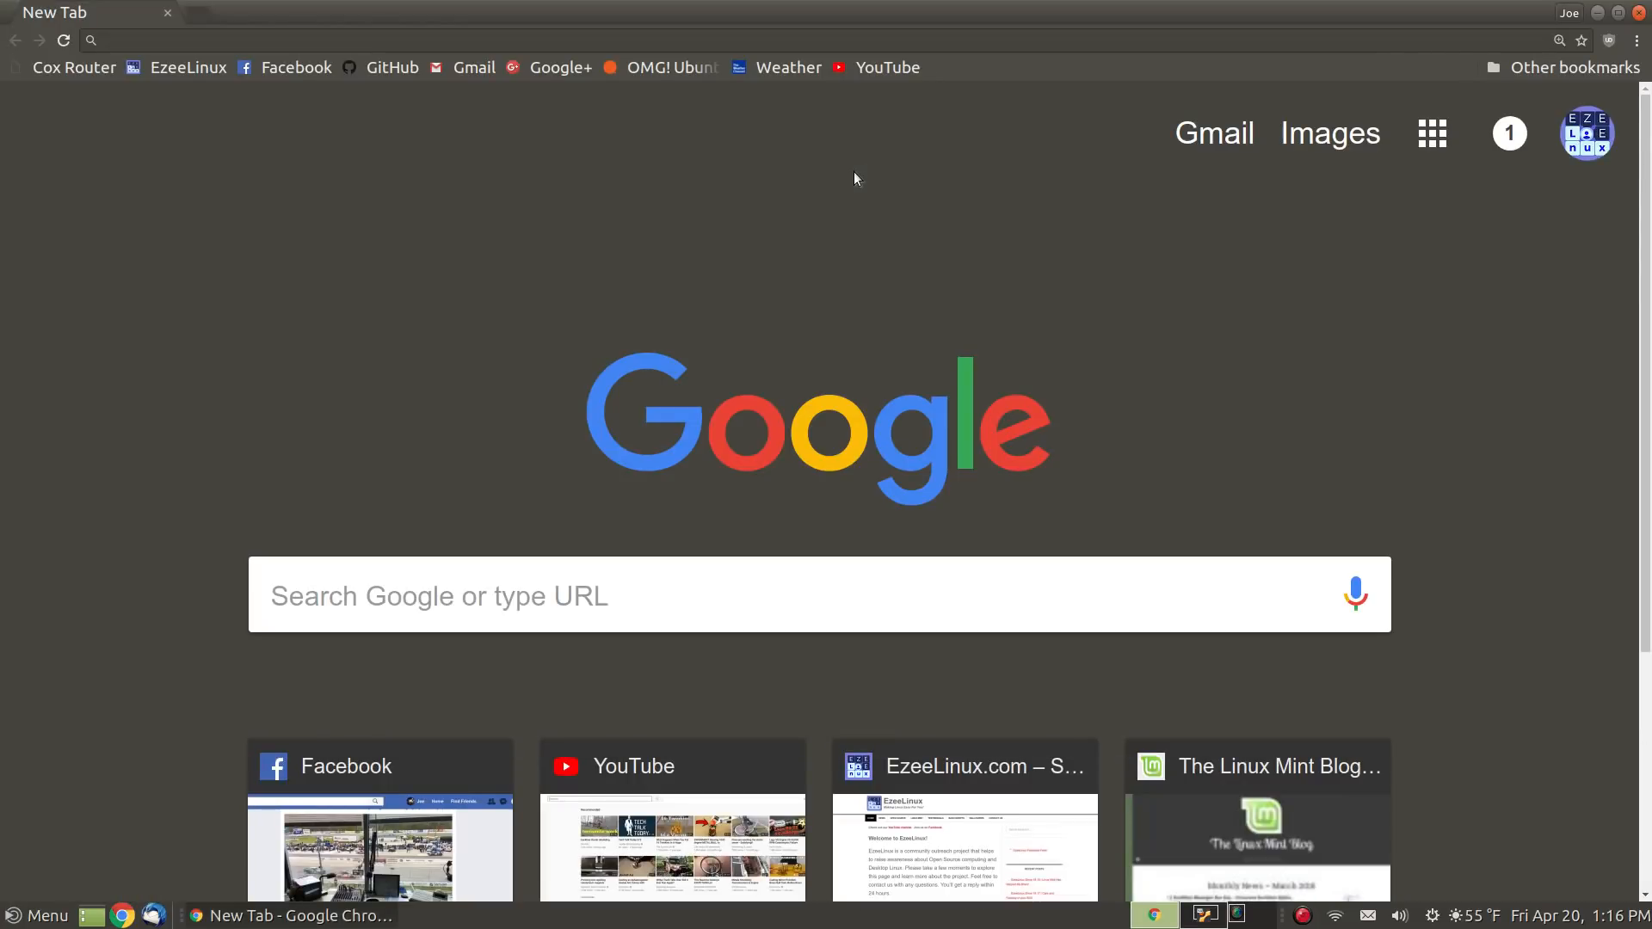
key(alt+F4)
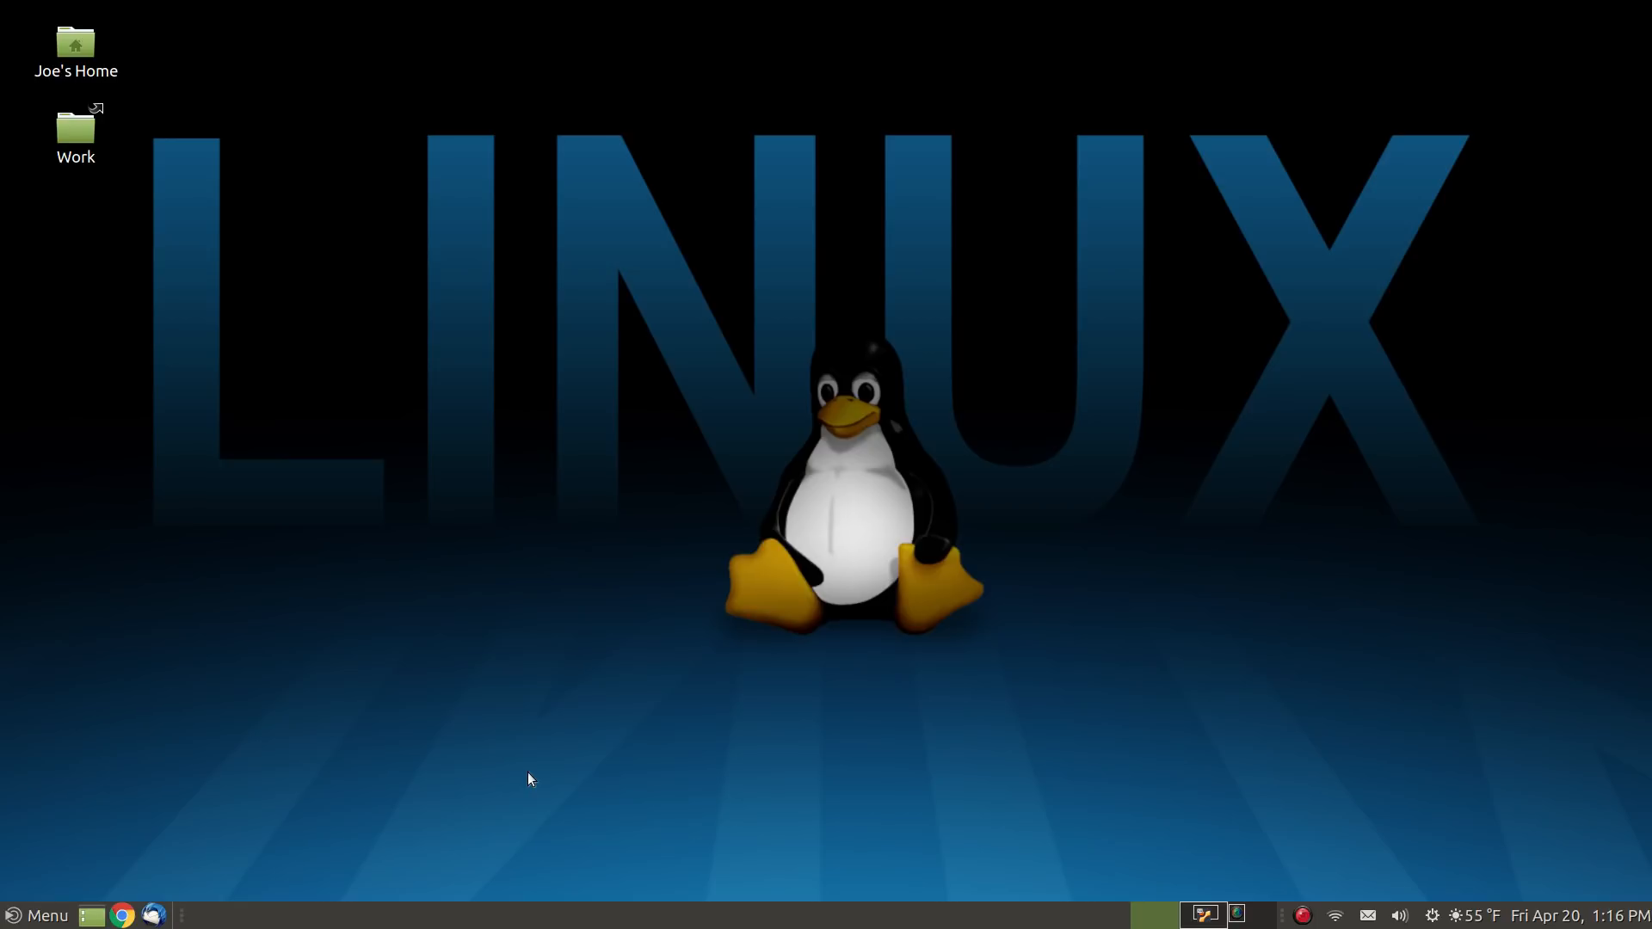
key(super)
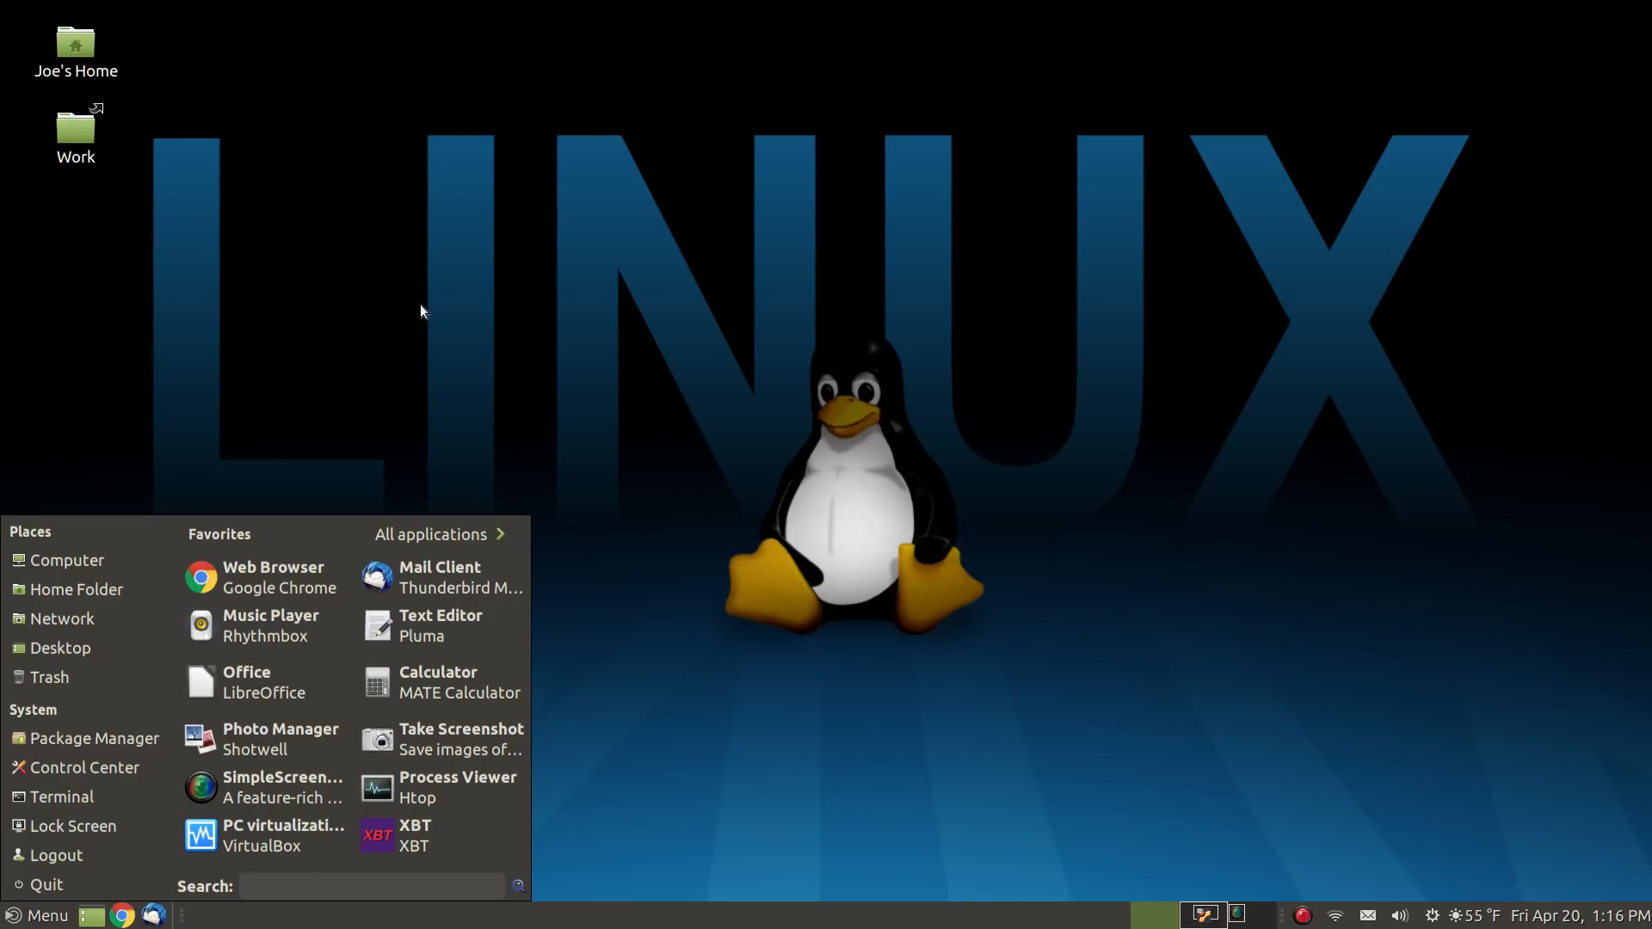
- Lock the screen and unlock the session with the account password
click(437, 383)
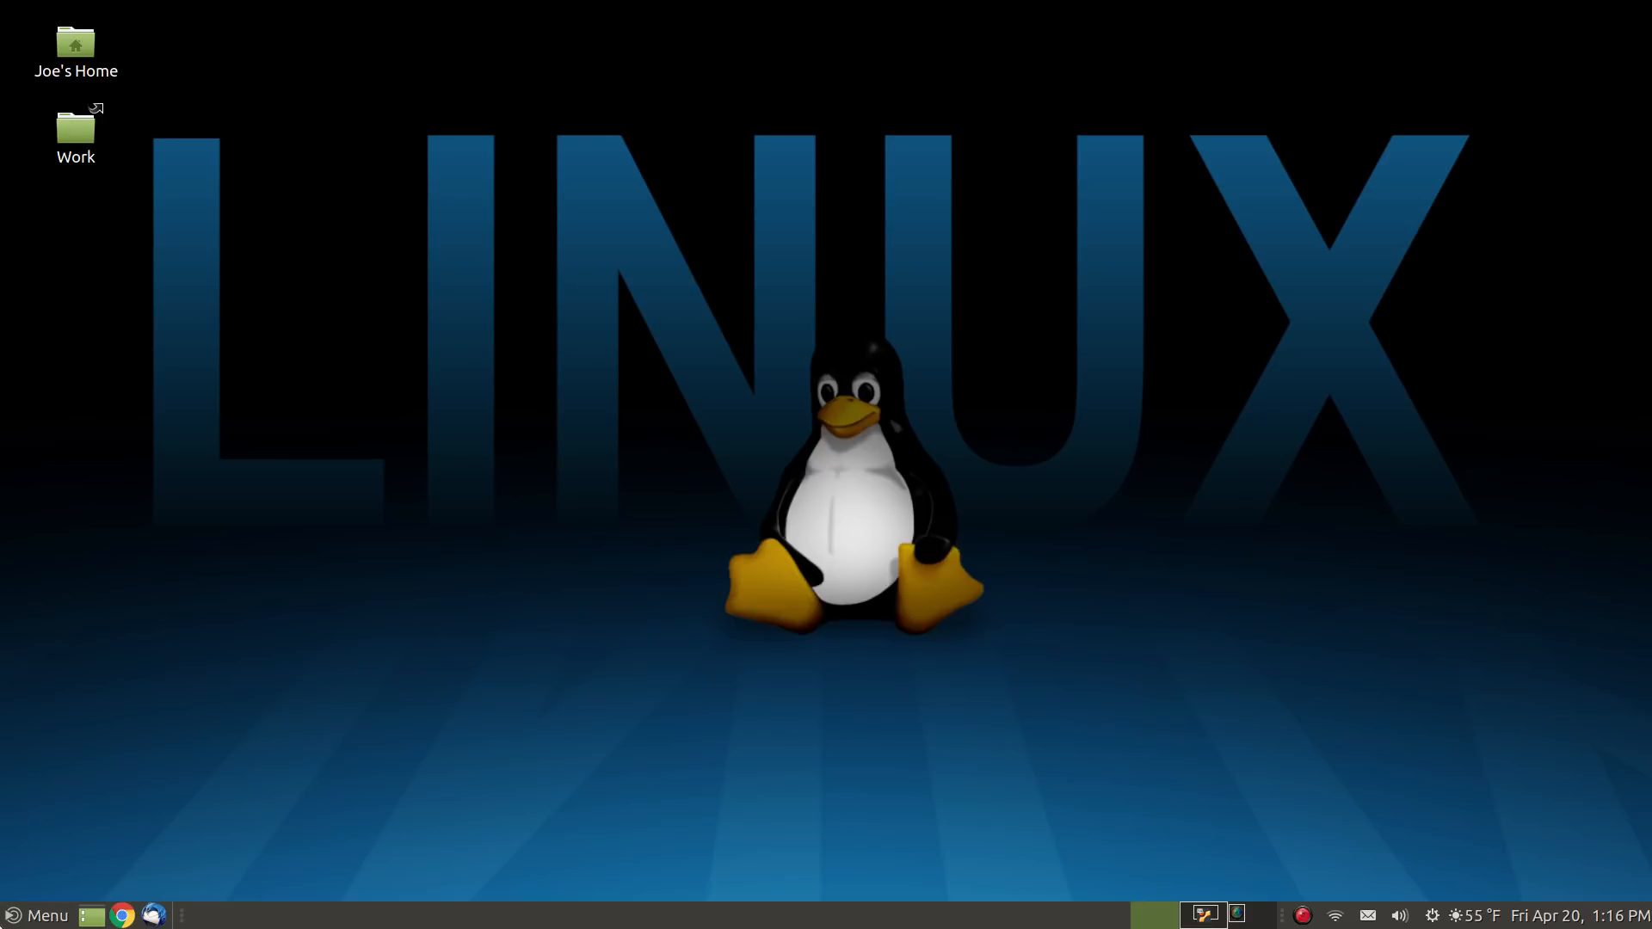
key(super)
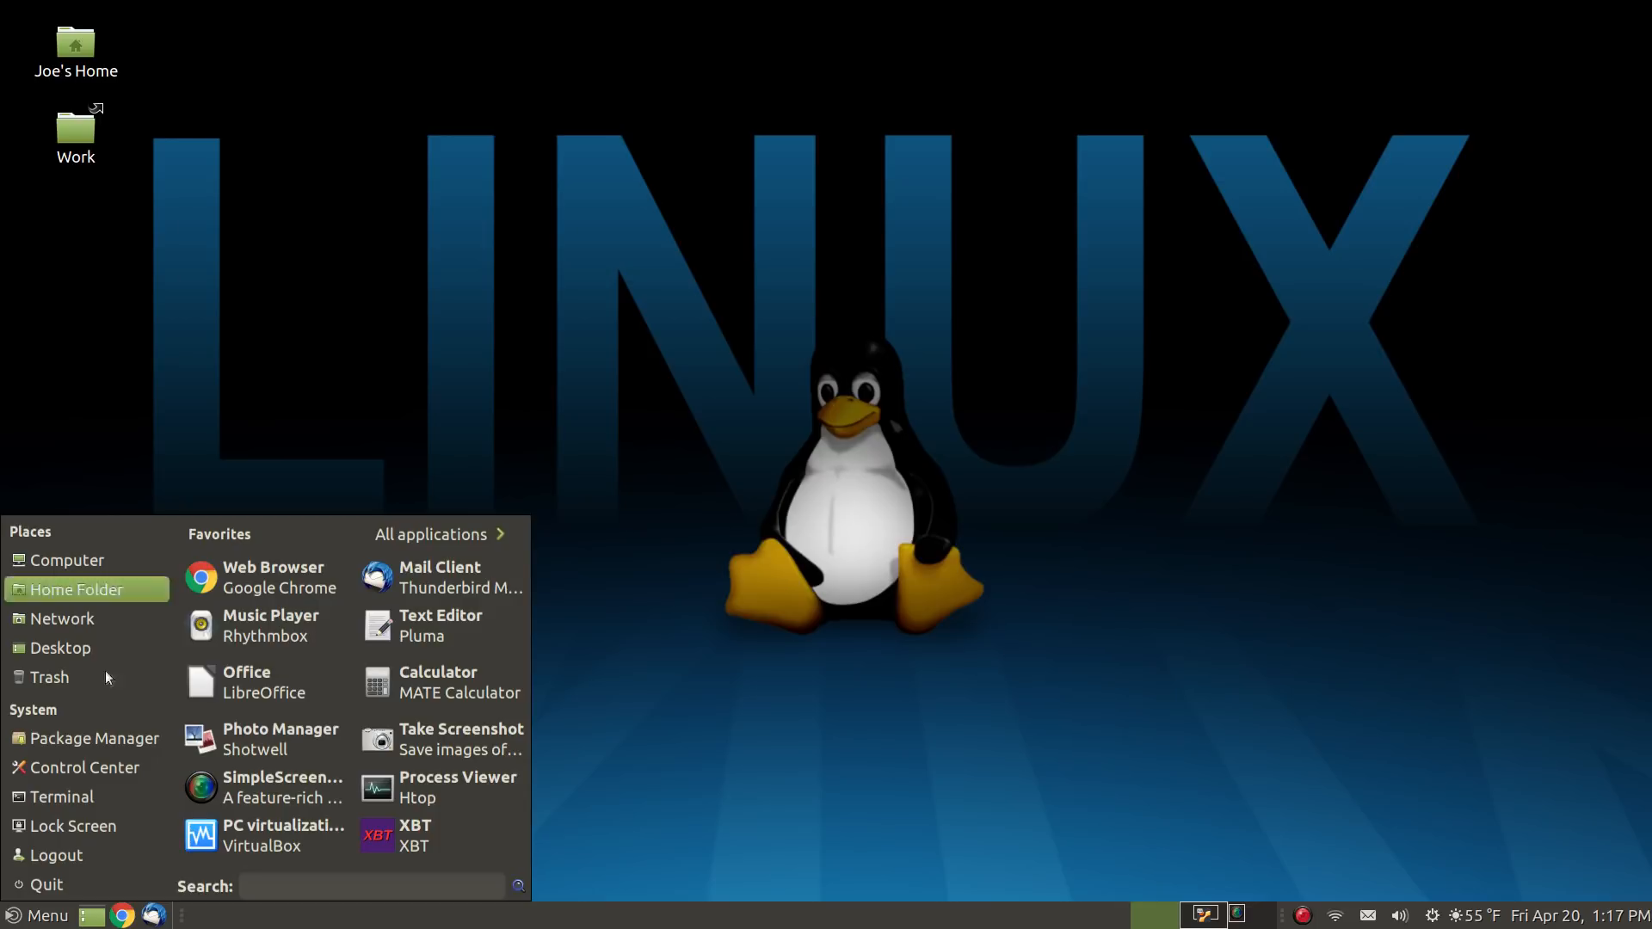
click(106, 826)
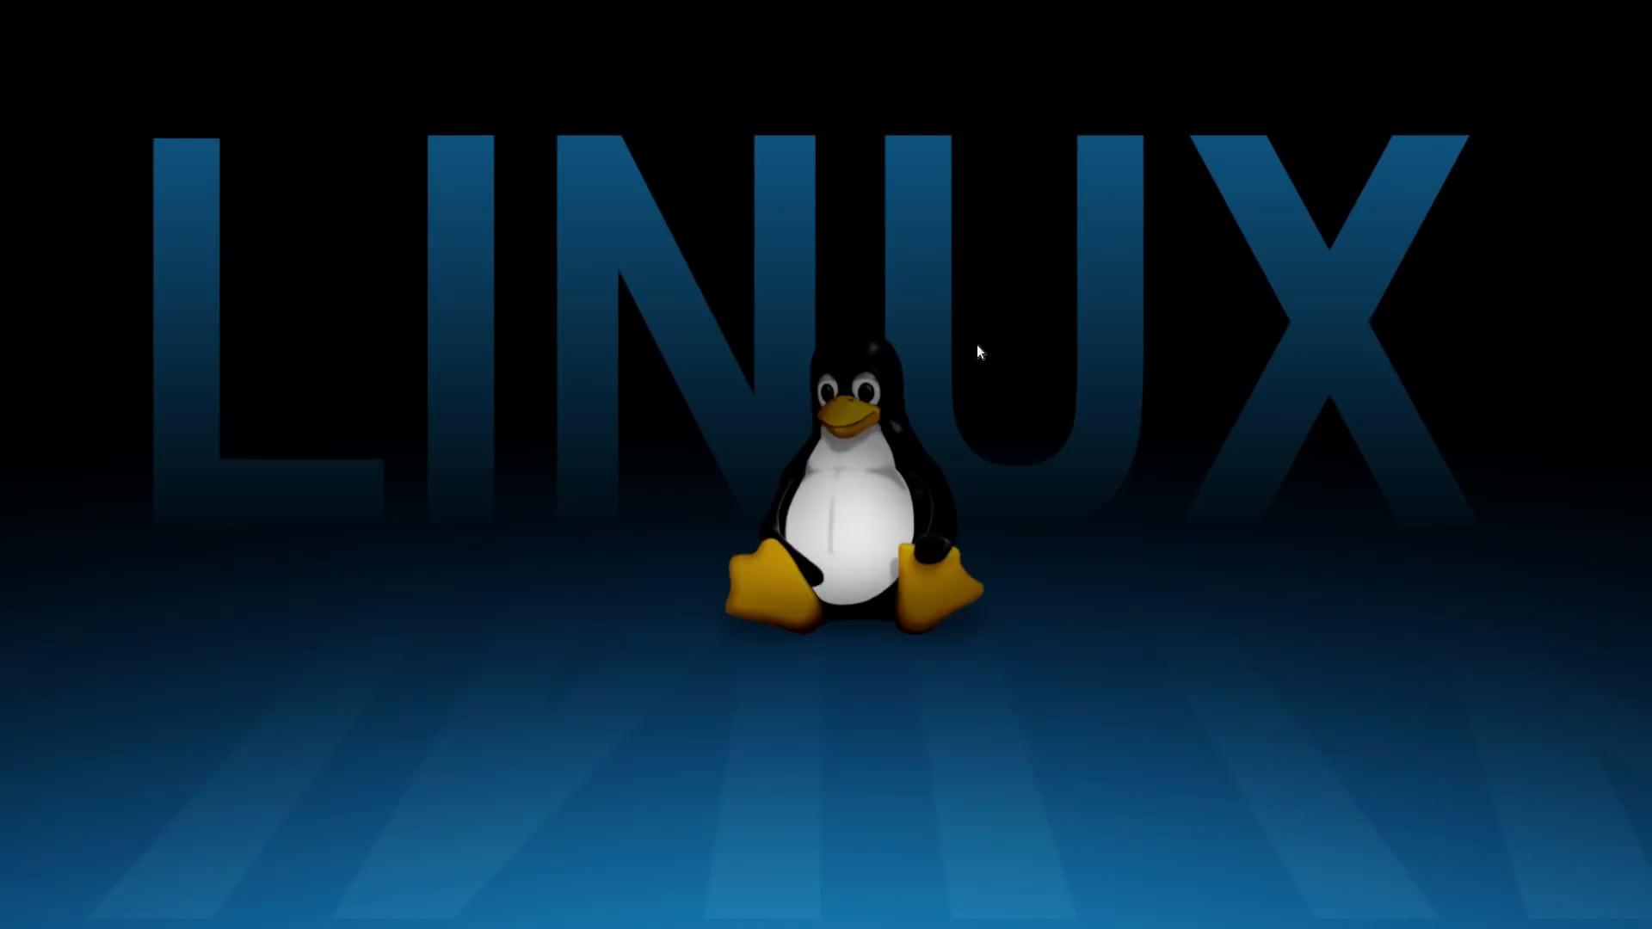
mouse_move(1000, 380)
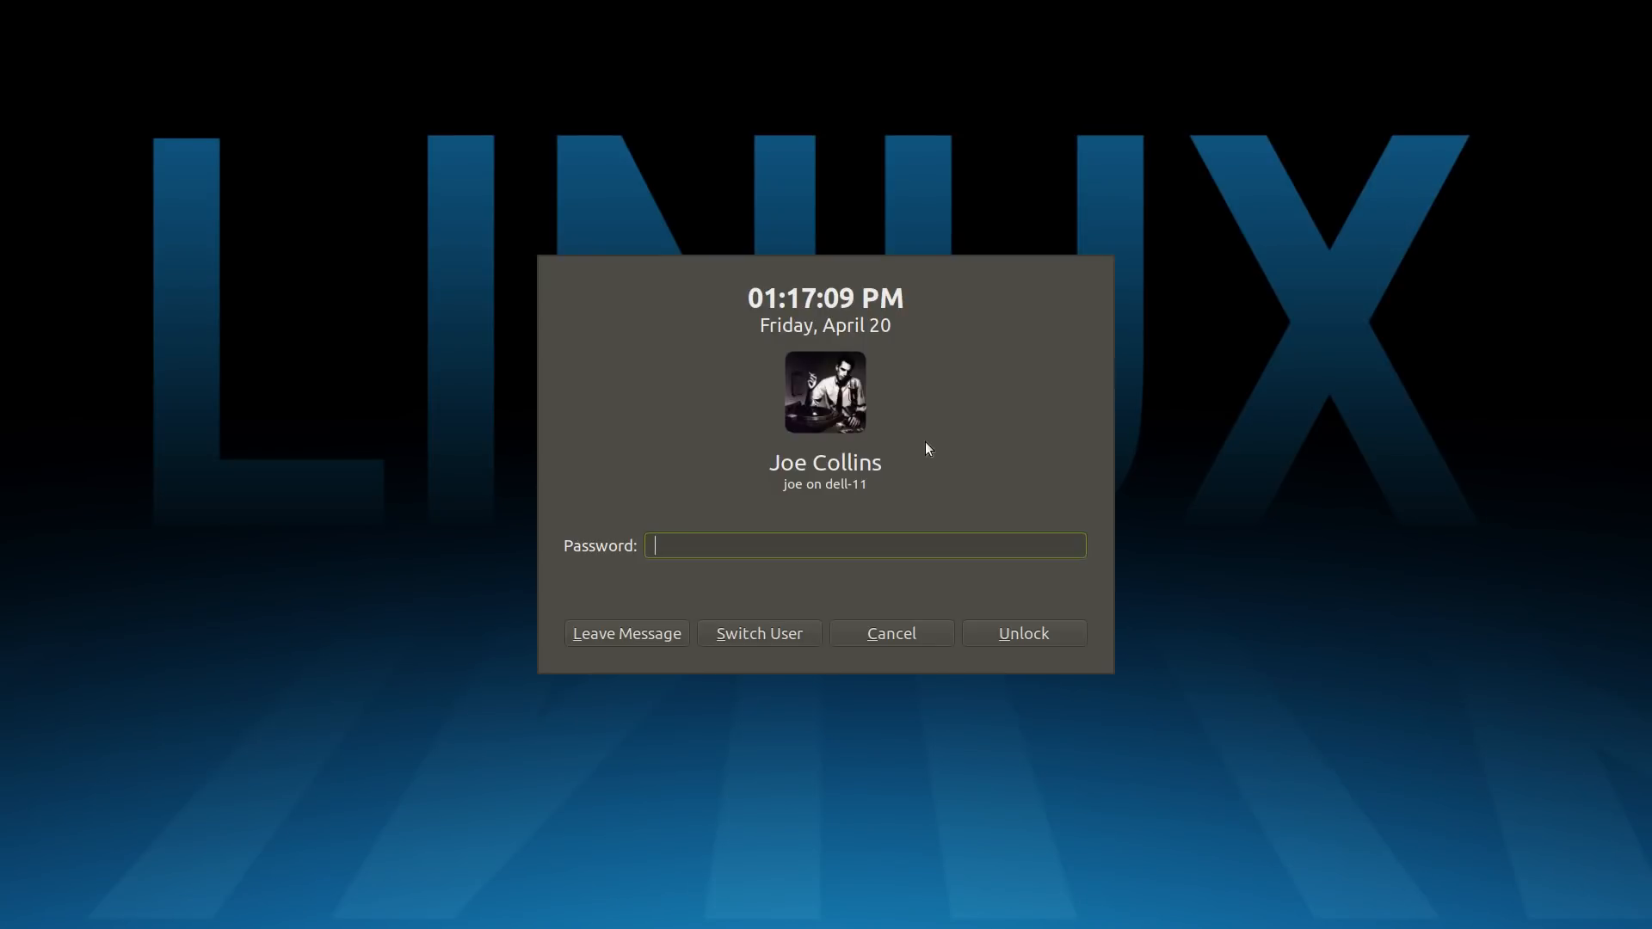
text(******)
key(Return)
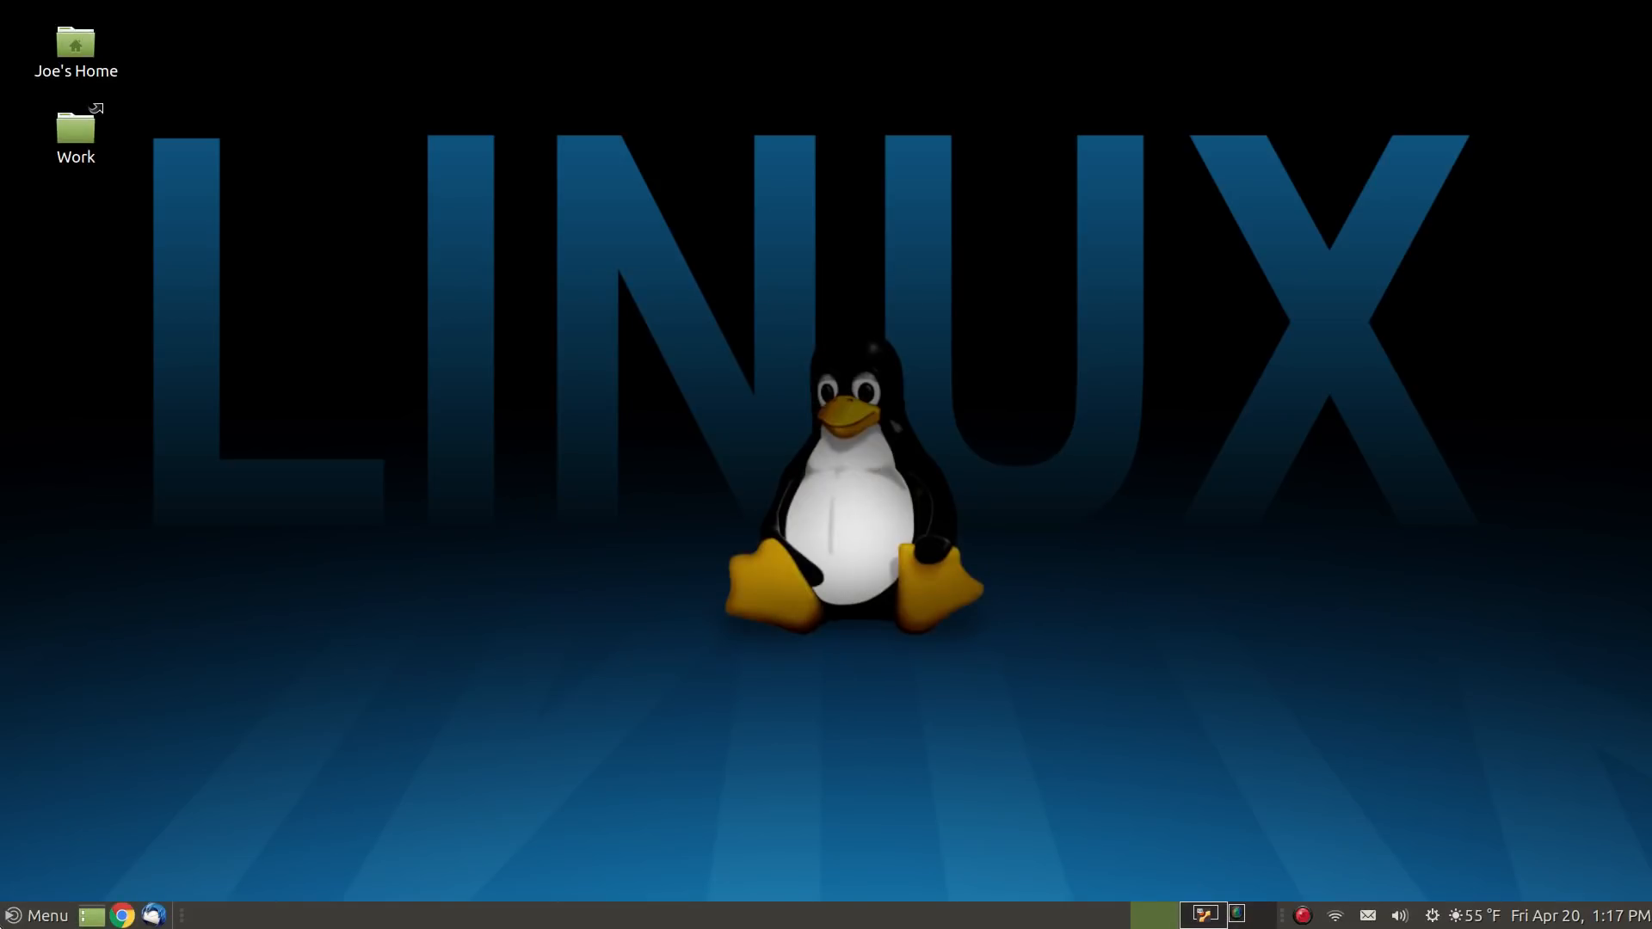
- Open MATE Tweak from the Control Center, view its Panel settings, and close MATE Tweak
click(14, 919)
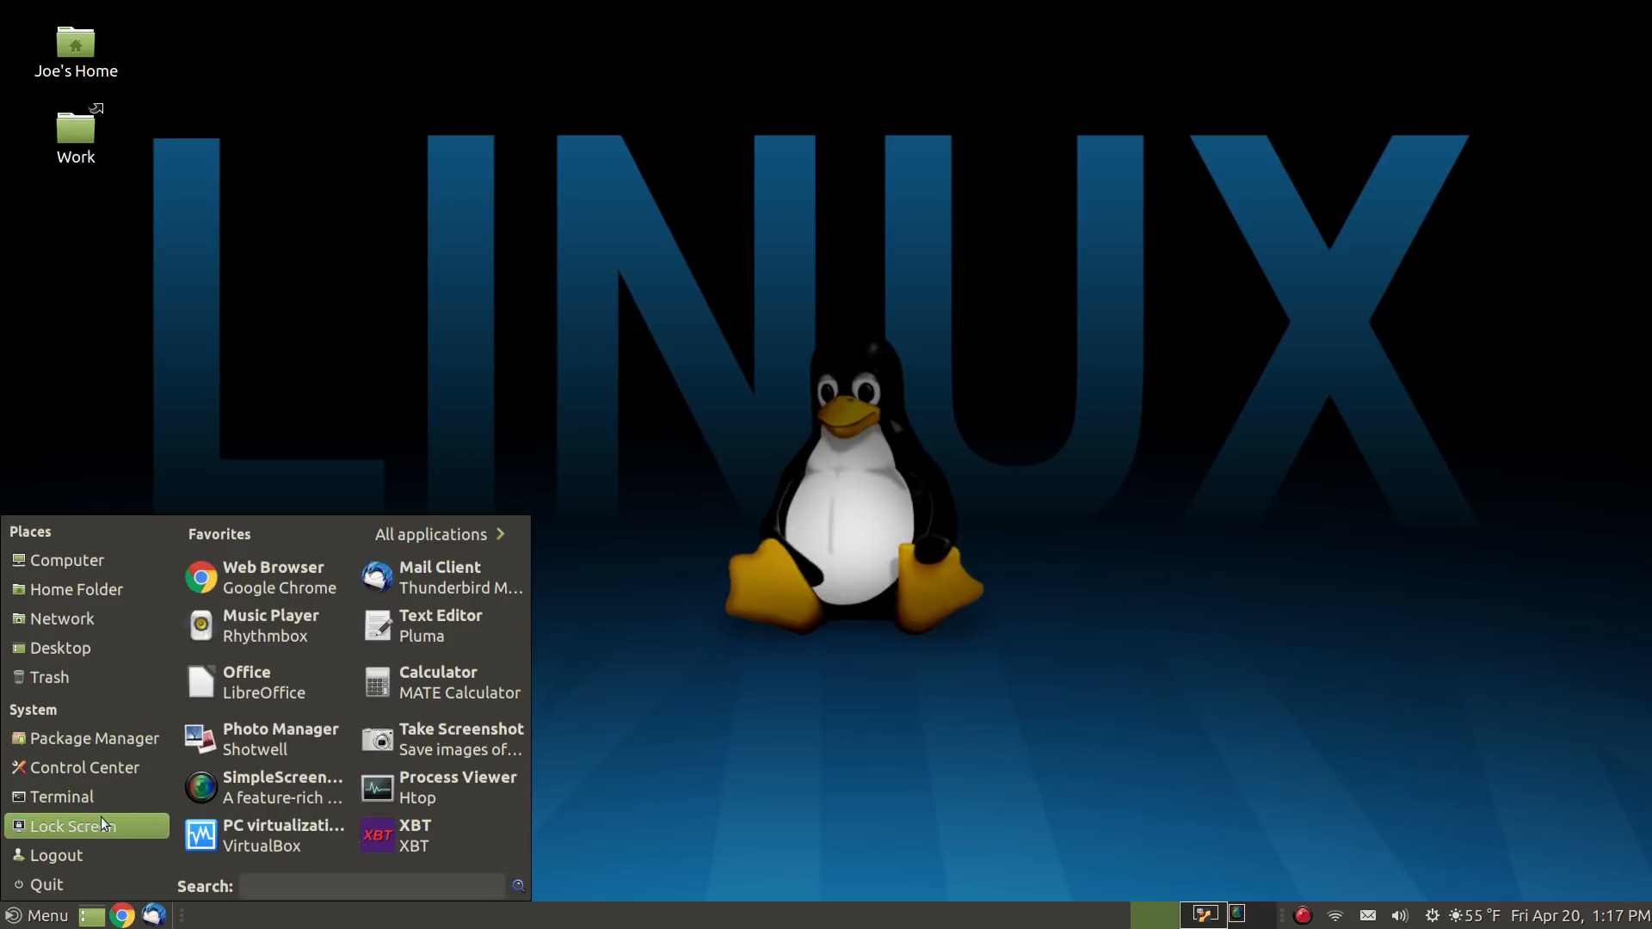
click(117, 767)
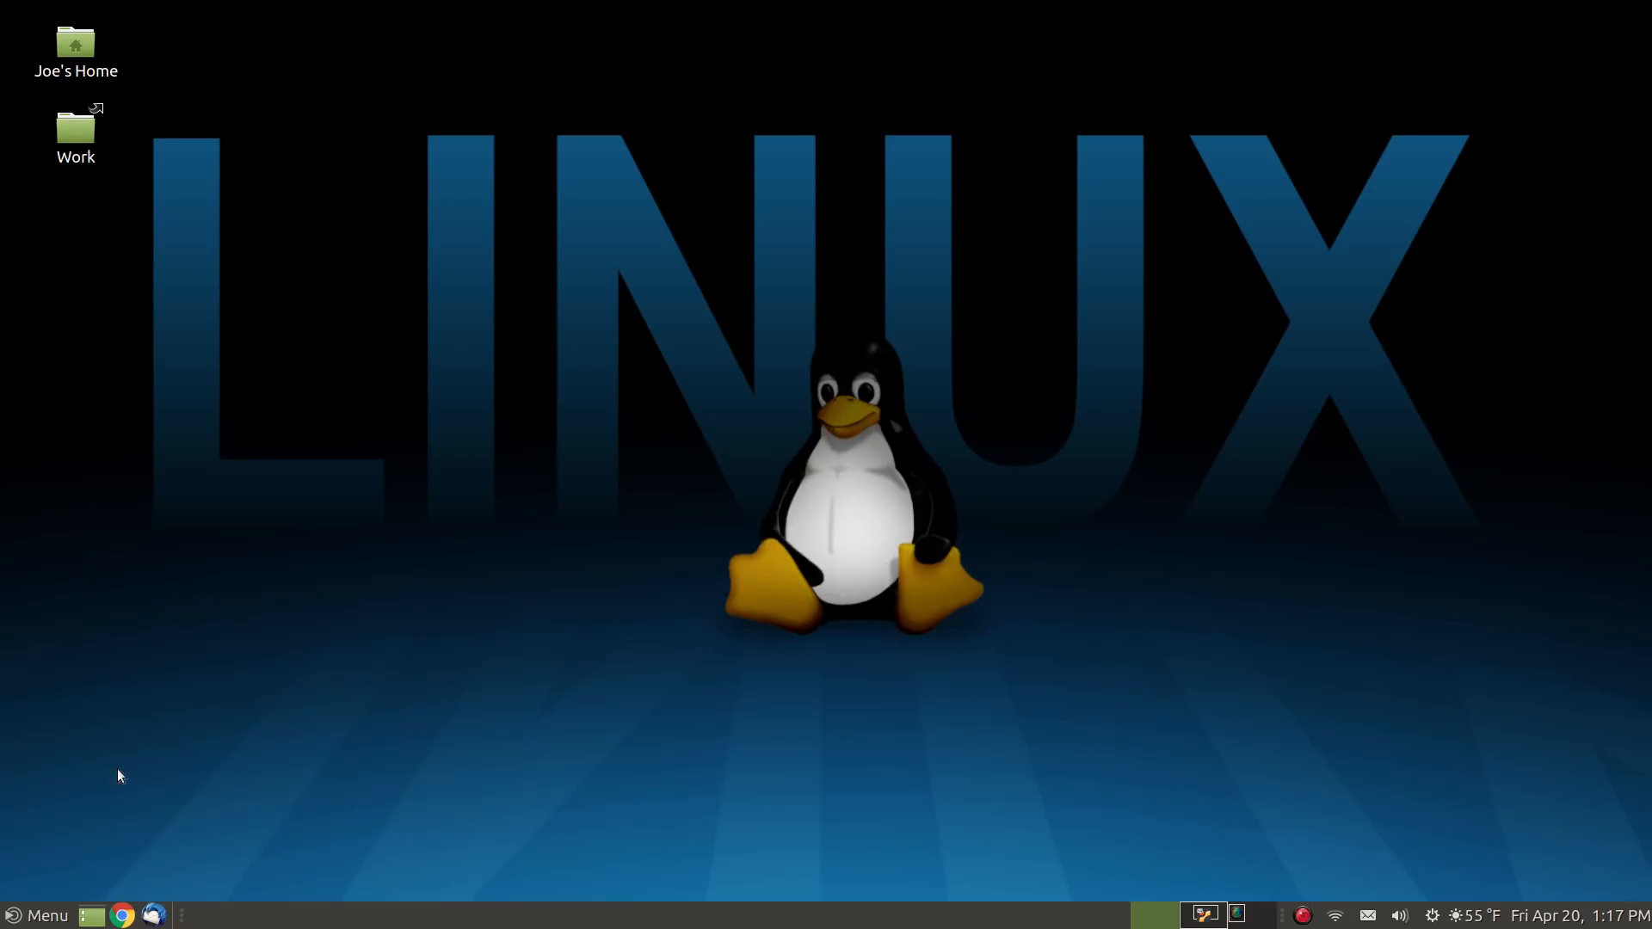
scroll(981, 533, down, 3)
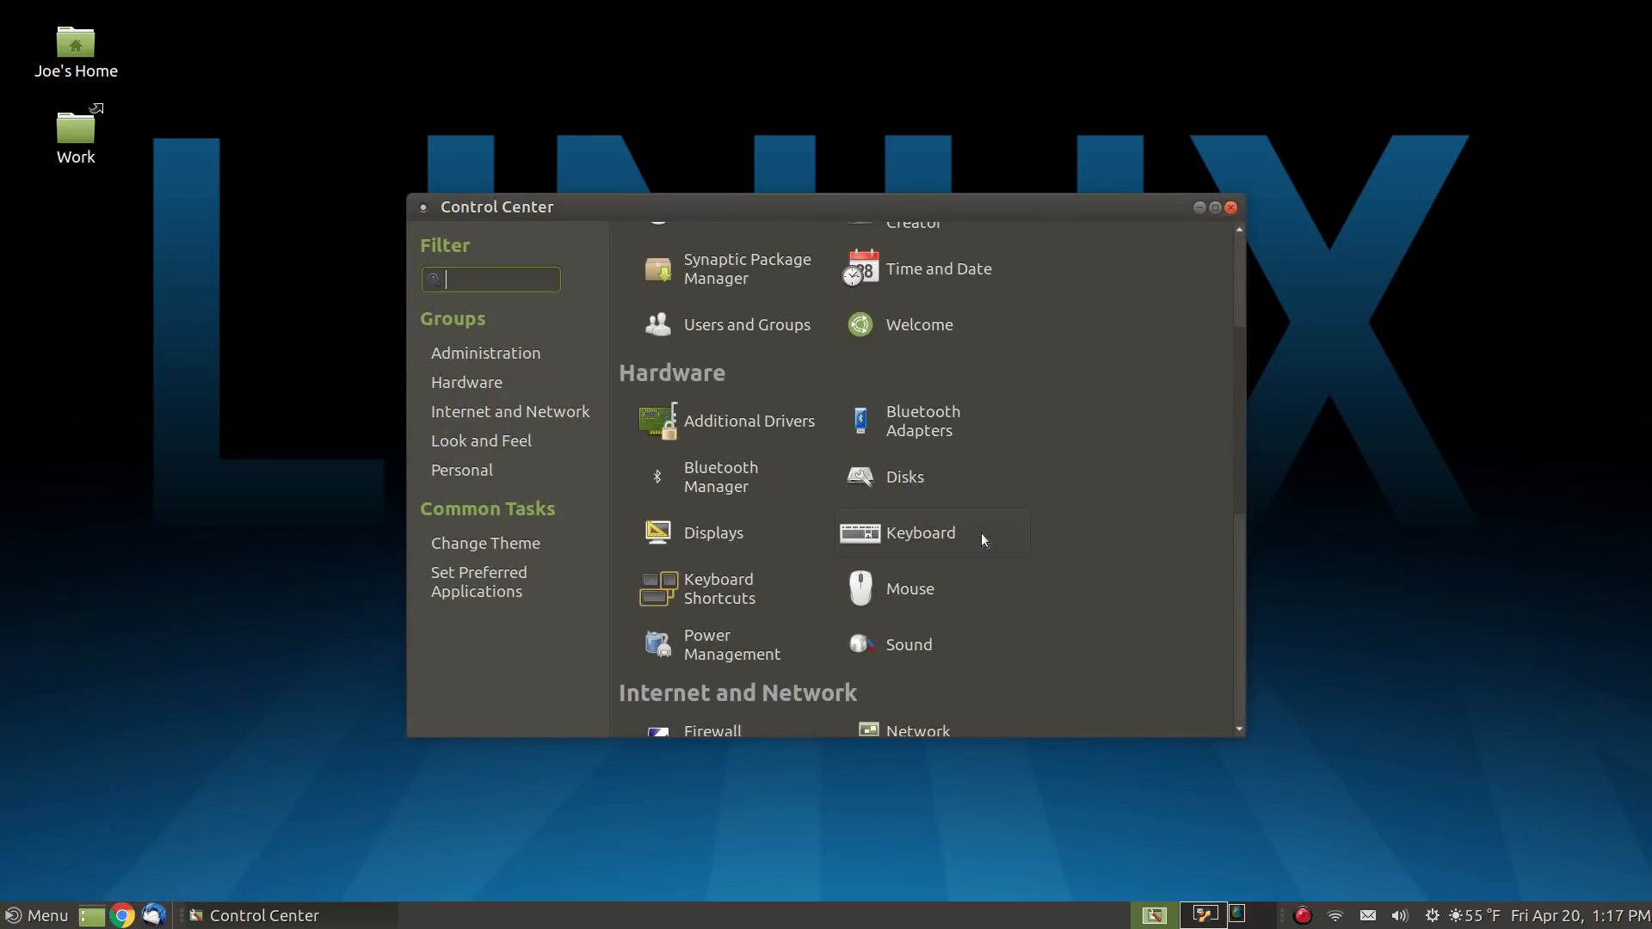
scroll(981, 533, down, 5)
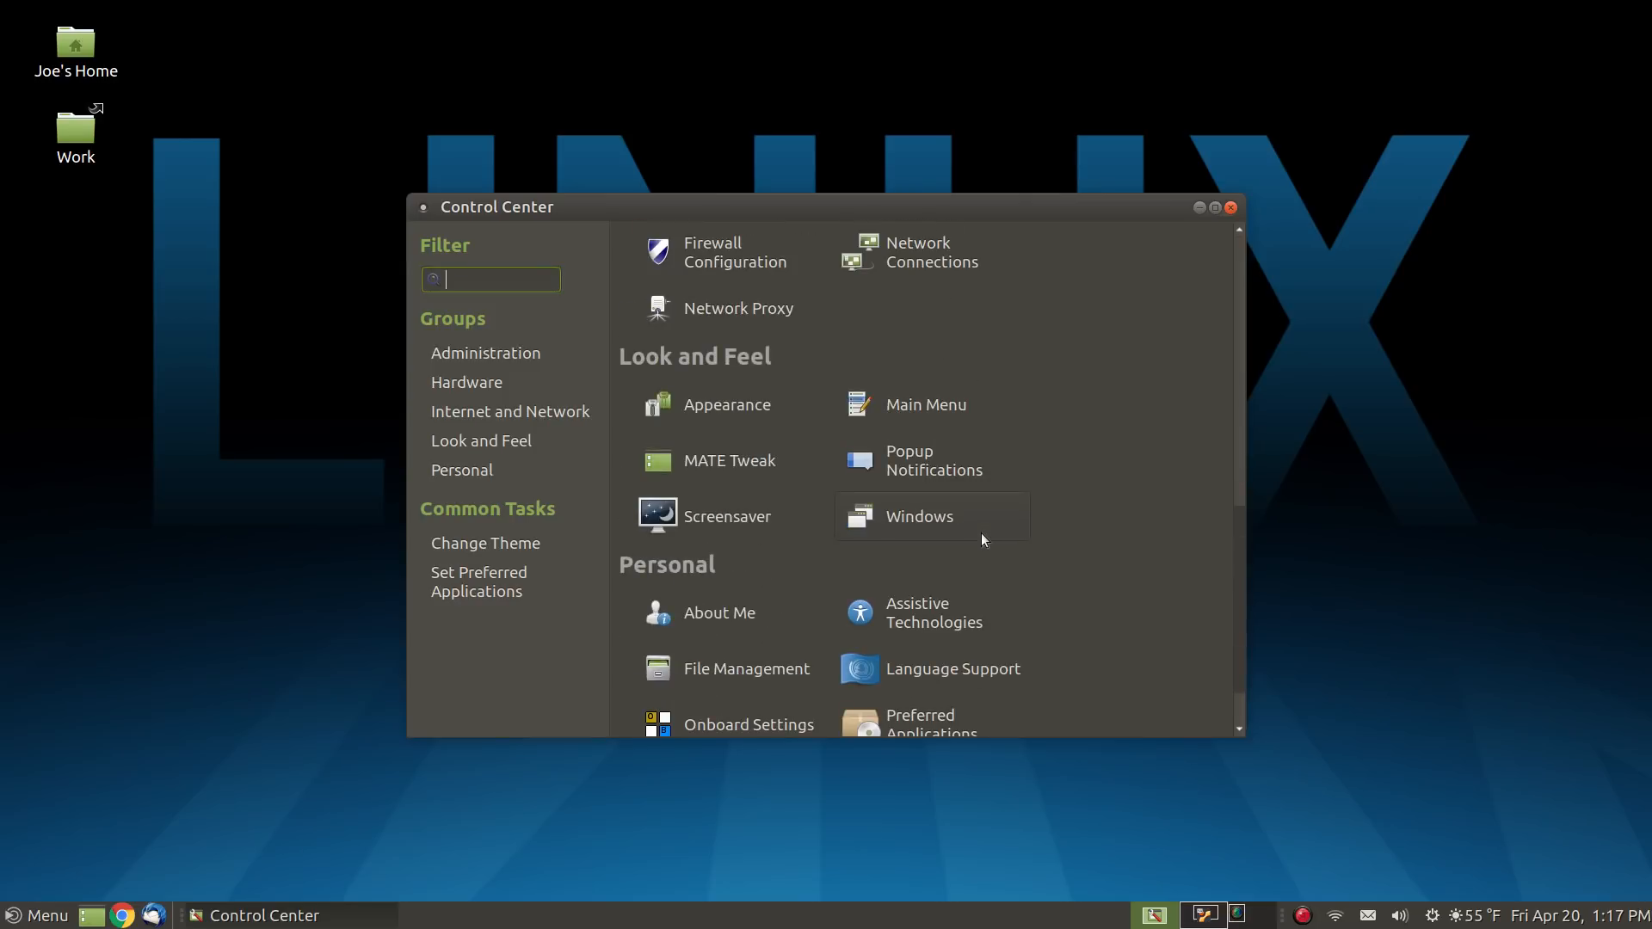
click(760, 470)
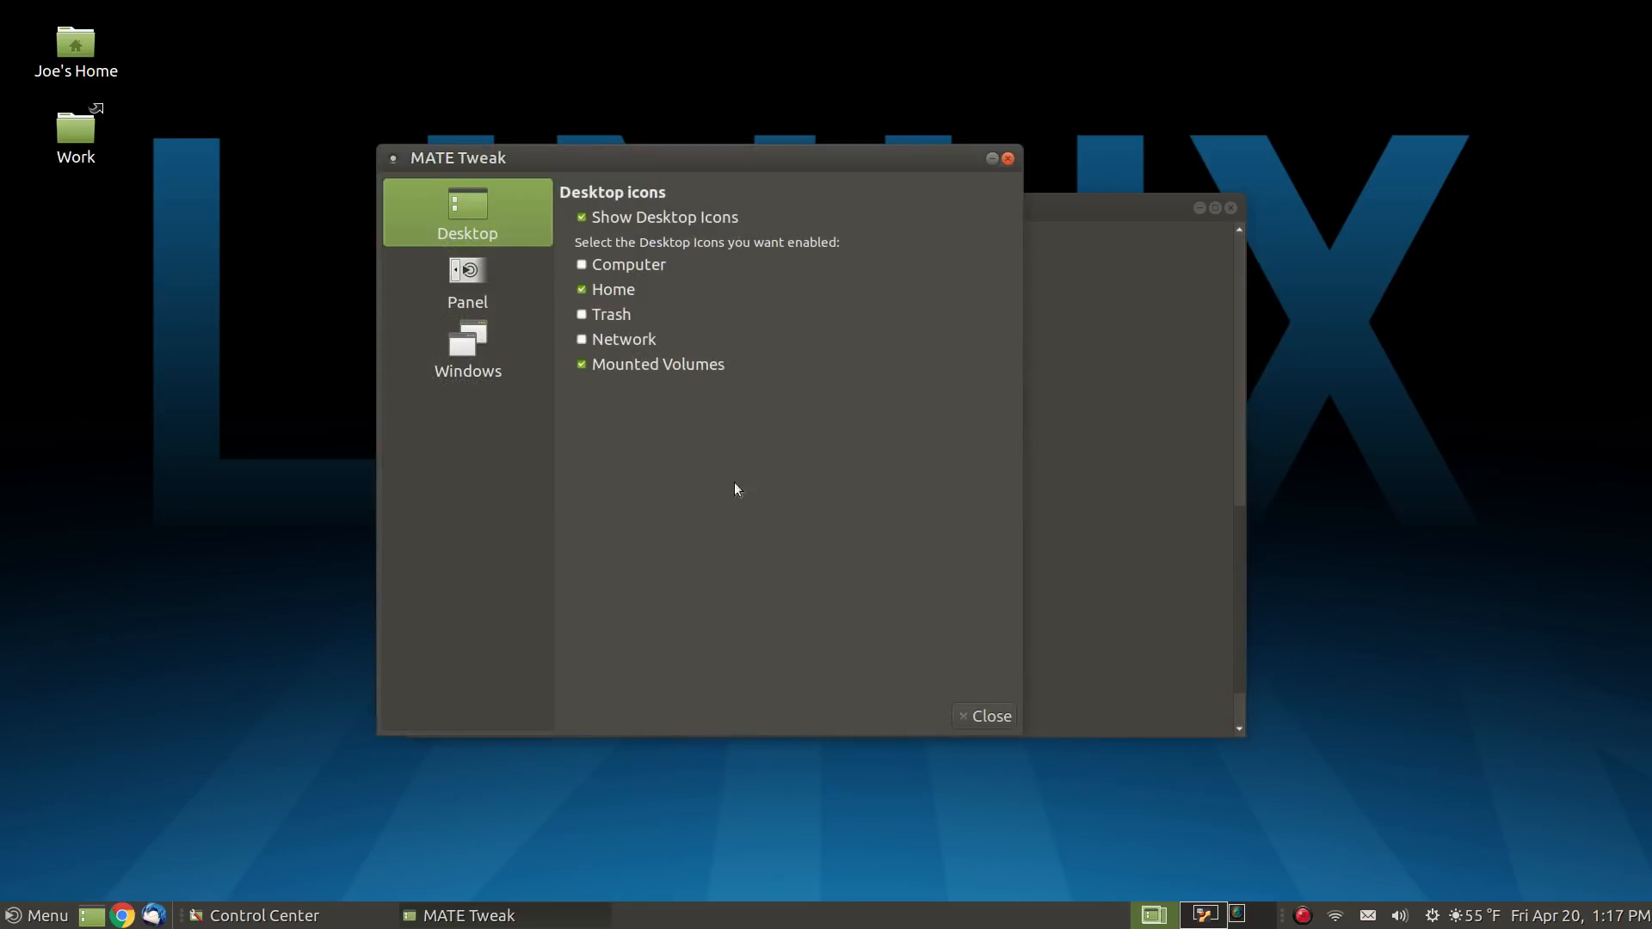
click(501, 308)
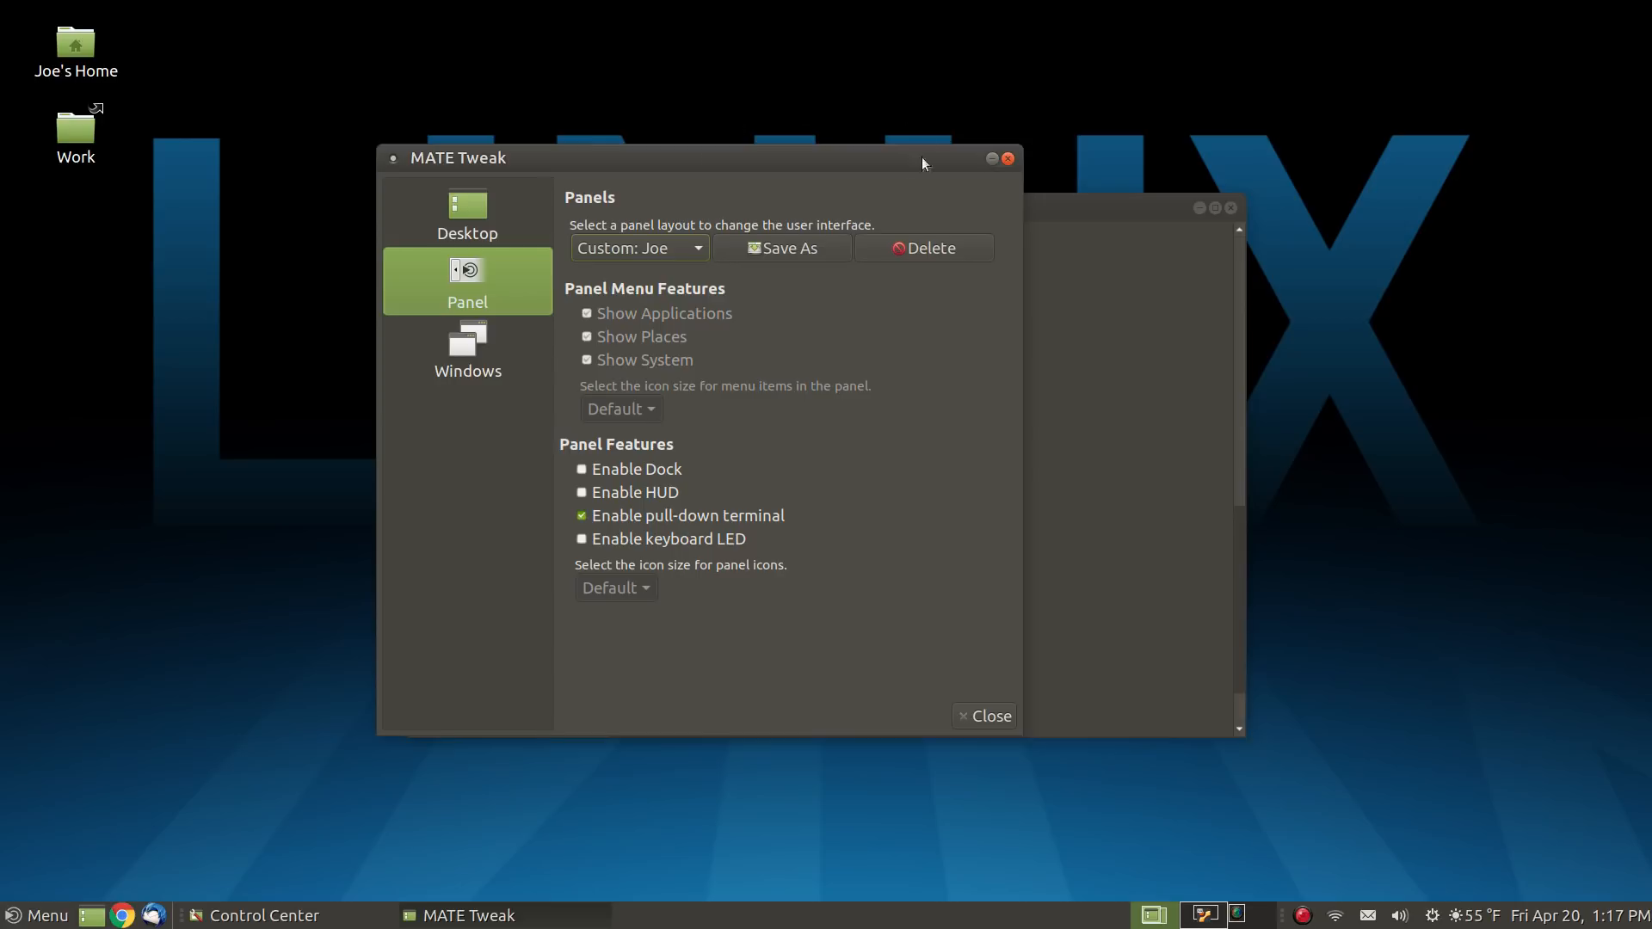
click(1009, 159)
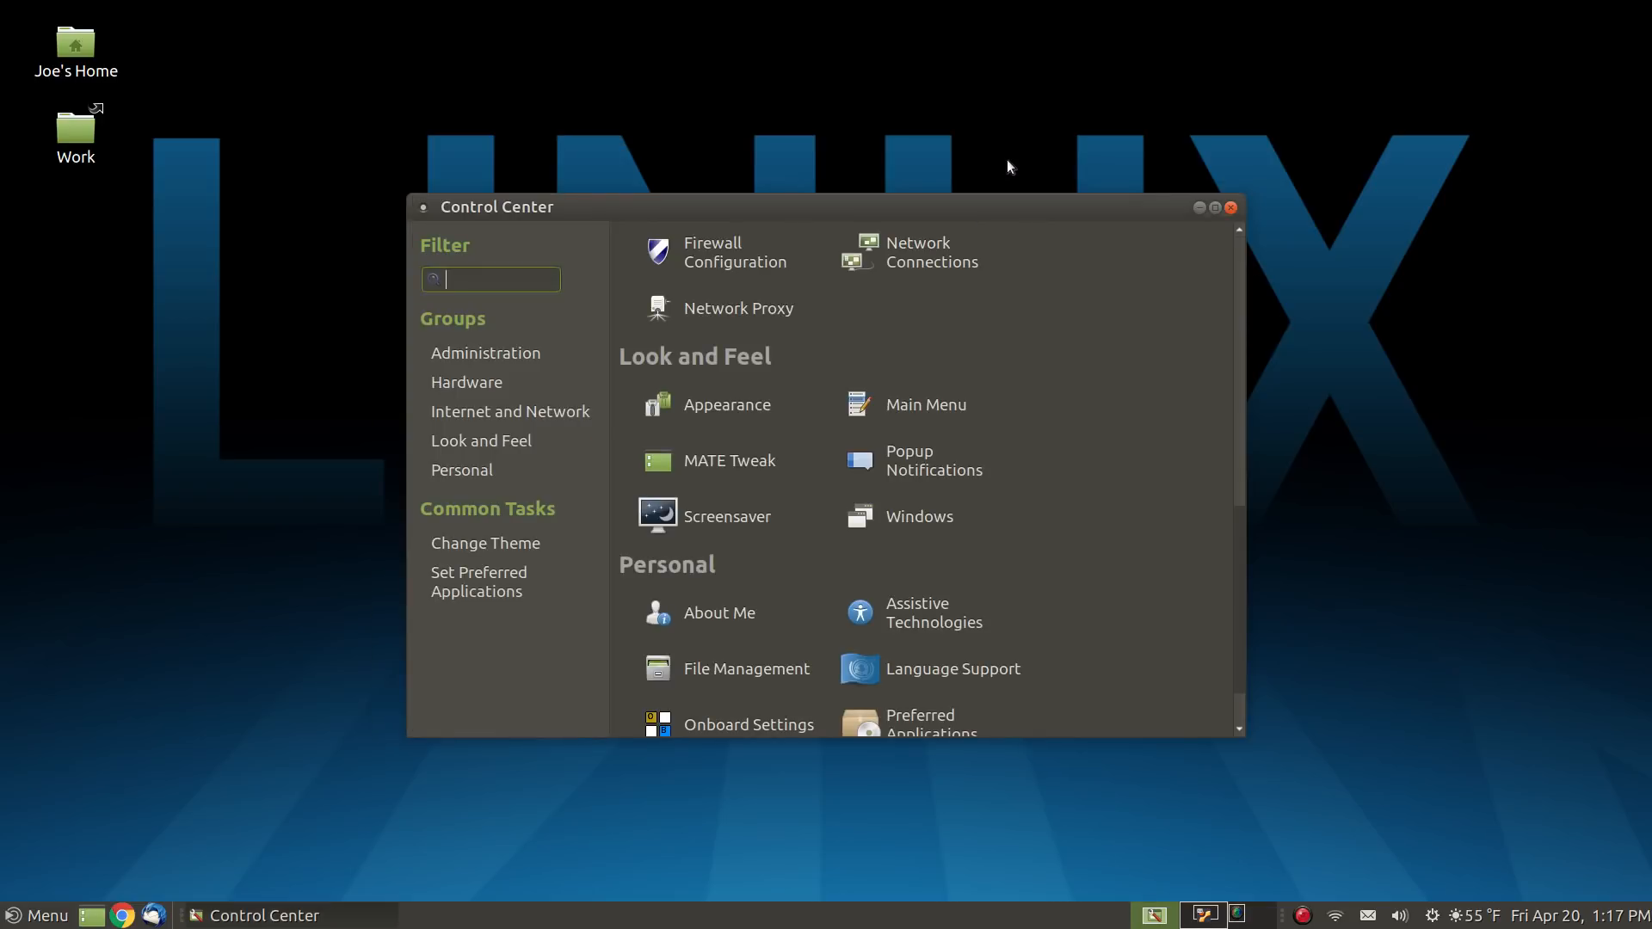
- Maximize the Control Center to view all its groups, restore its size, and close it
click(1220, 206)
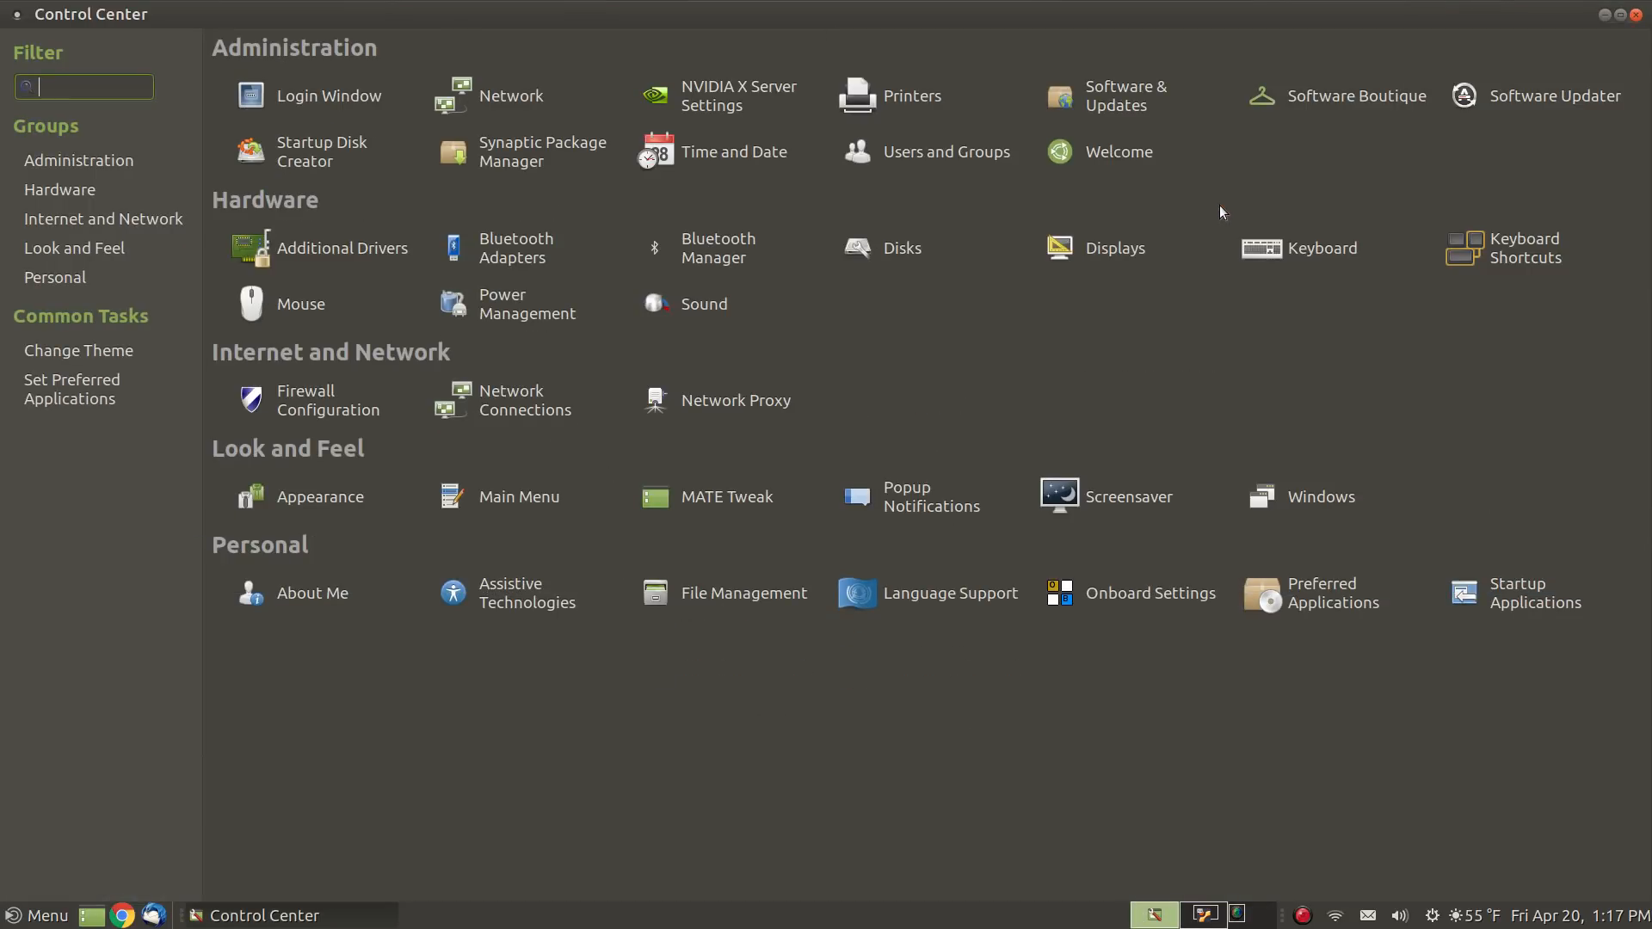
double_click(1182, 19)
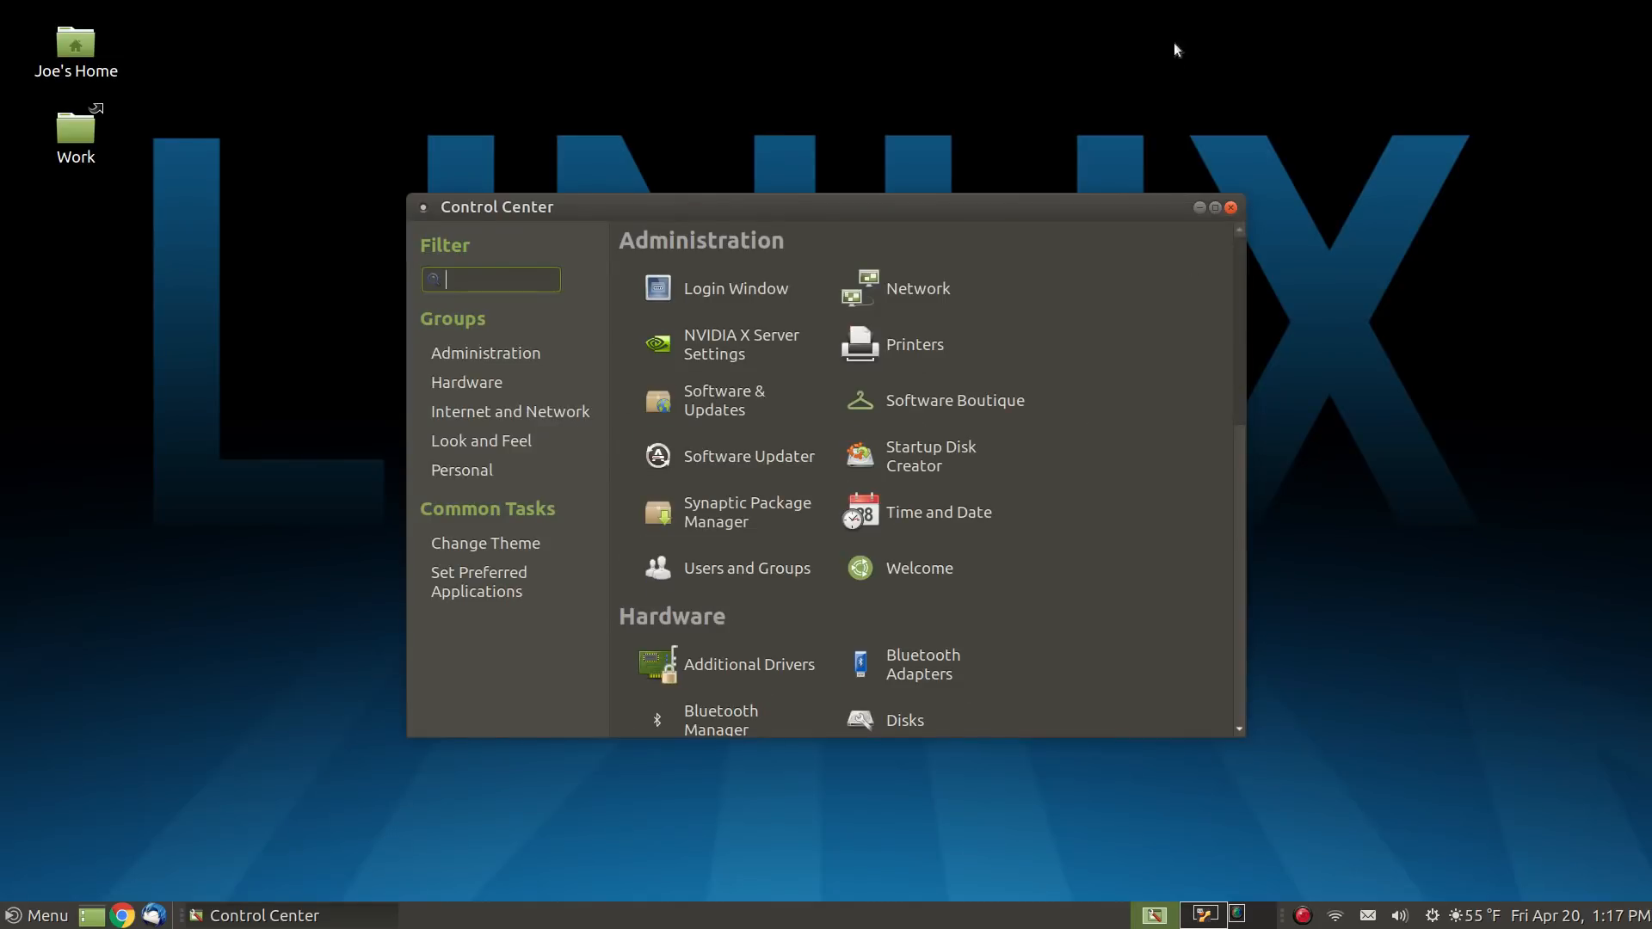
click(1231, 207)
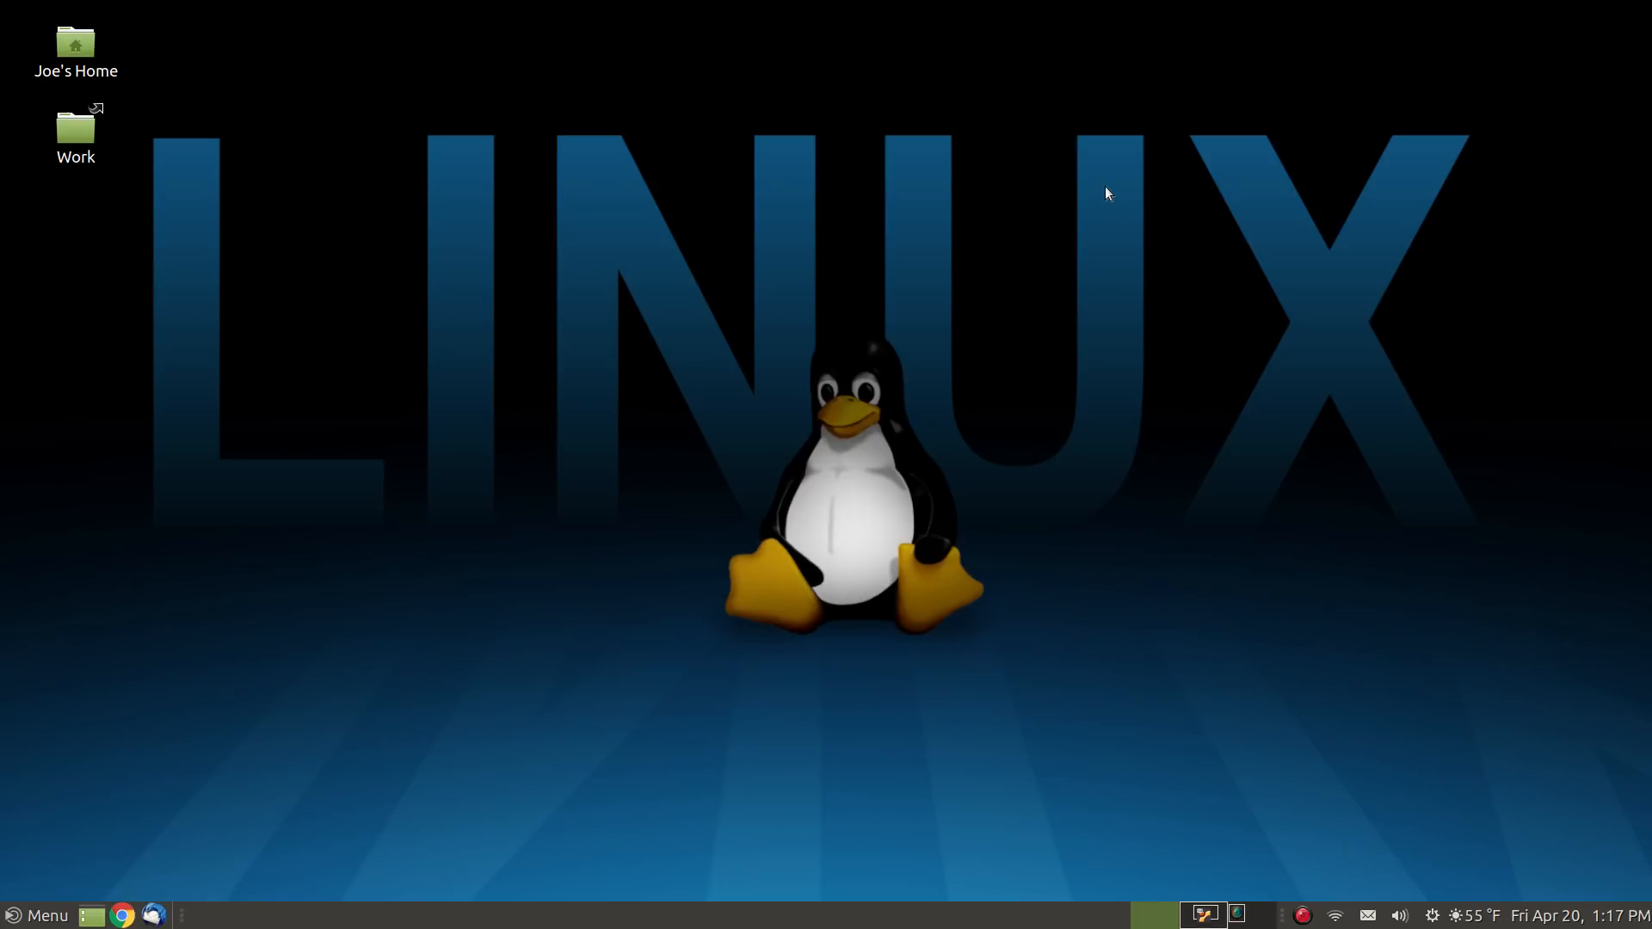
- Show and hide the pull-down terminal, and open and close a regular terminal window for comparison
key(F12)
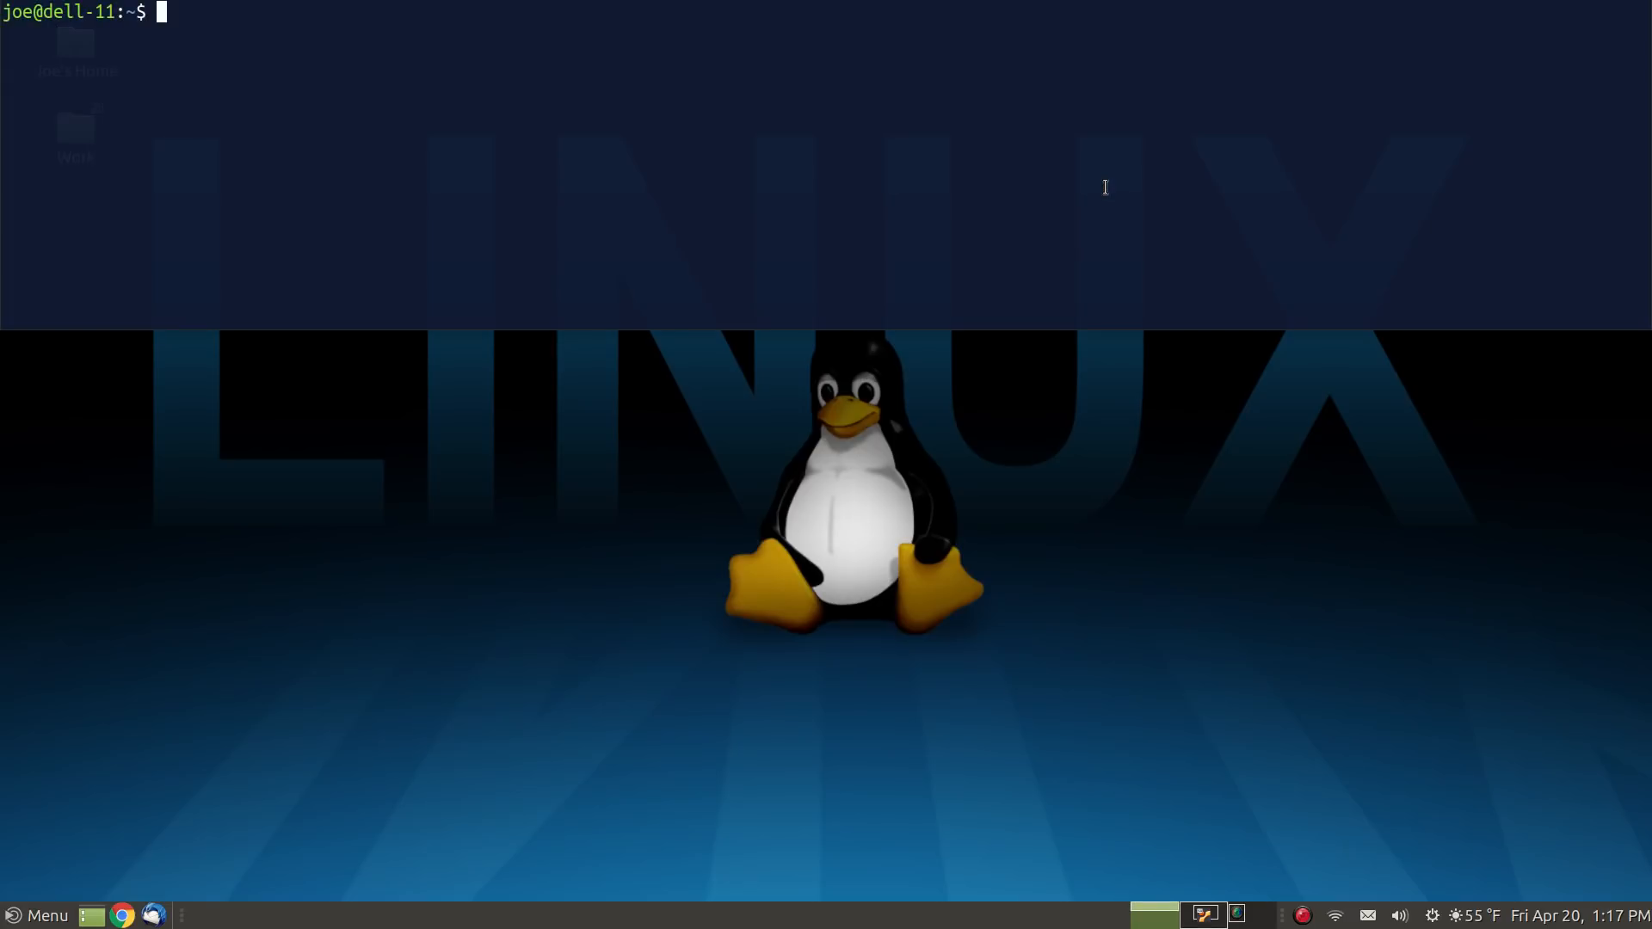
key(F12)
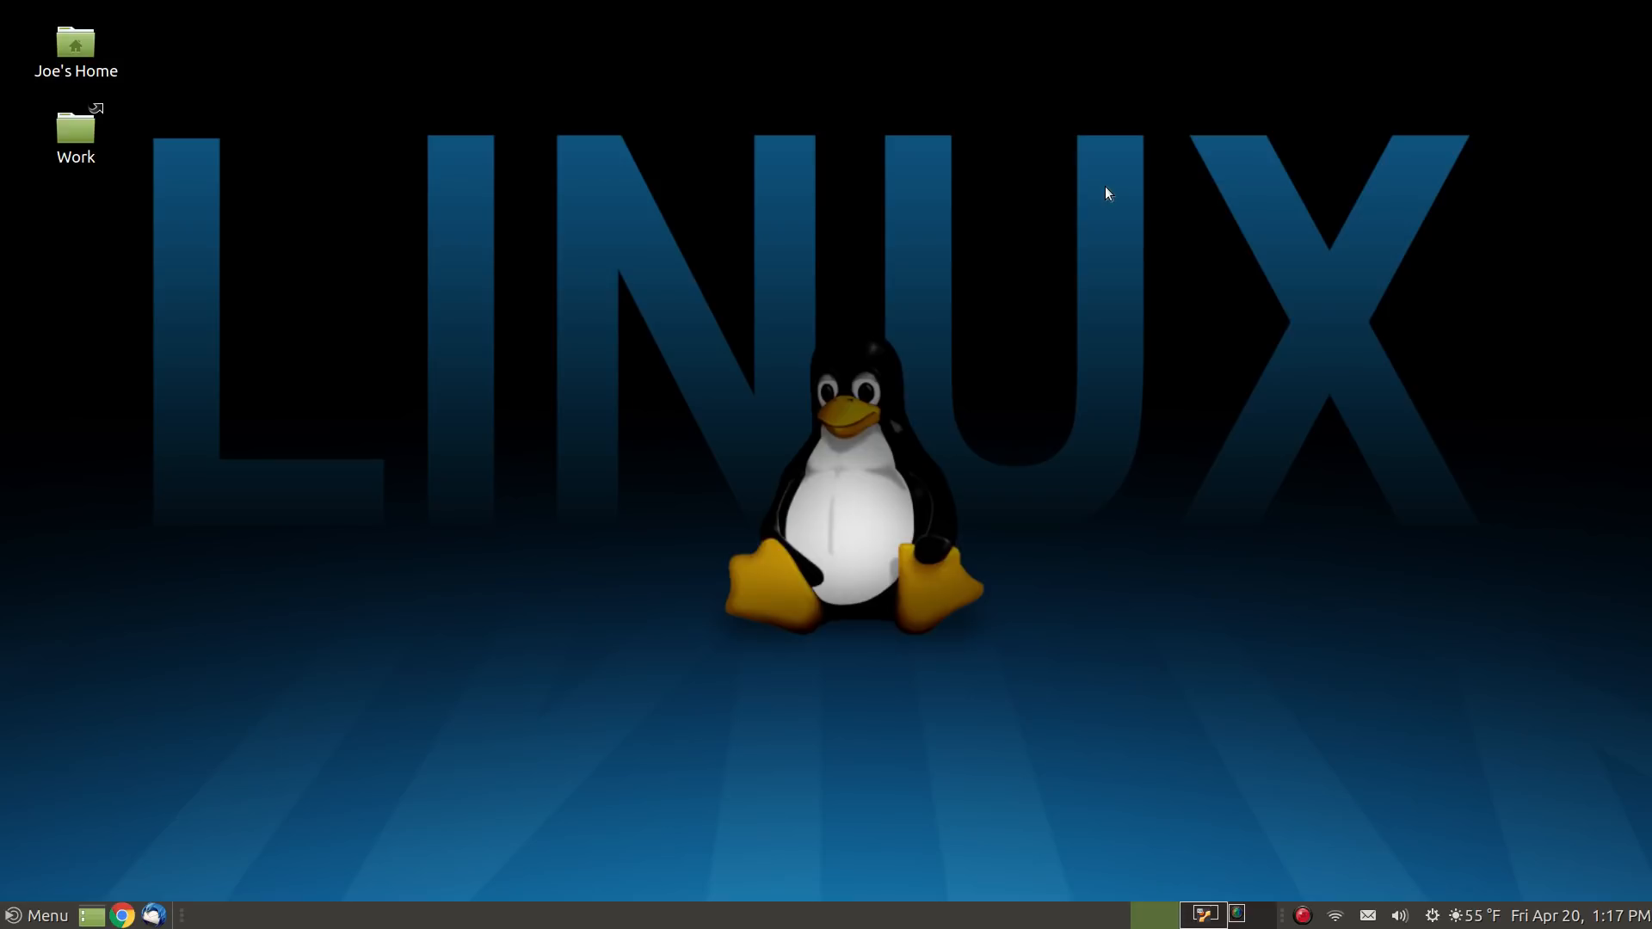
key(ctrl+alt+t)
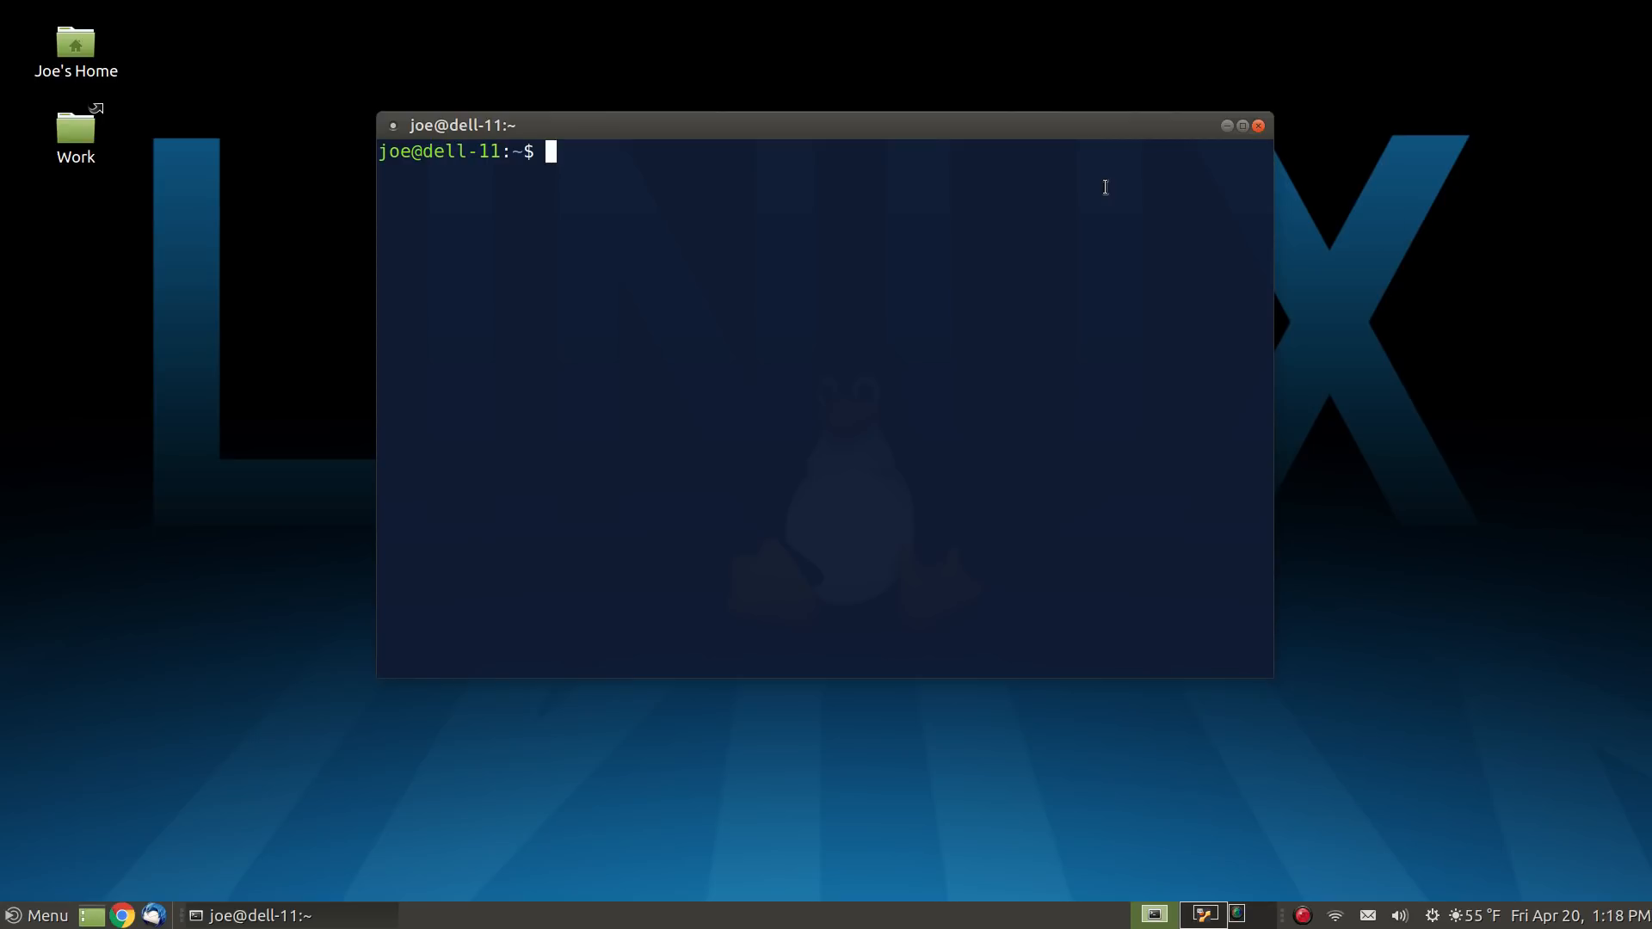
click(1258, 127)
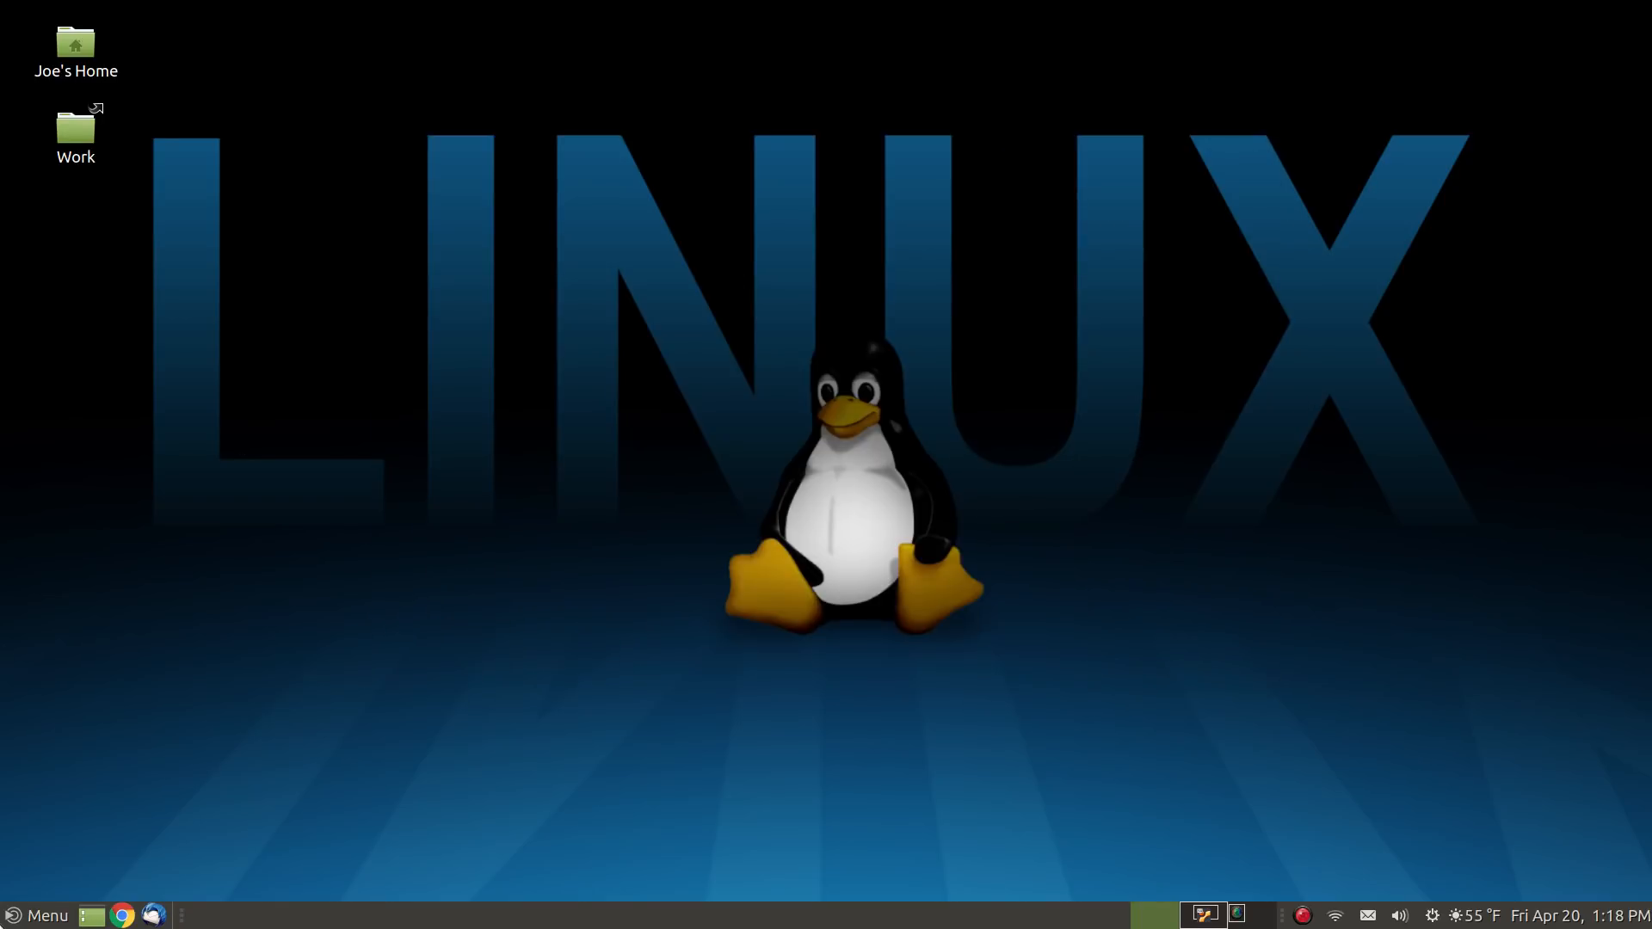
- Open the Pluma text editor, show and hide the pull-down terminal over it, and close the editor
key(super)
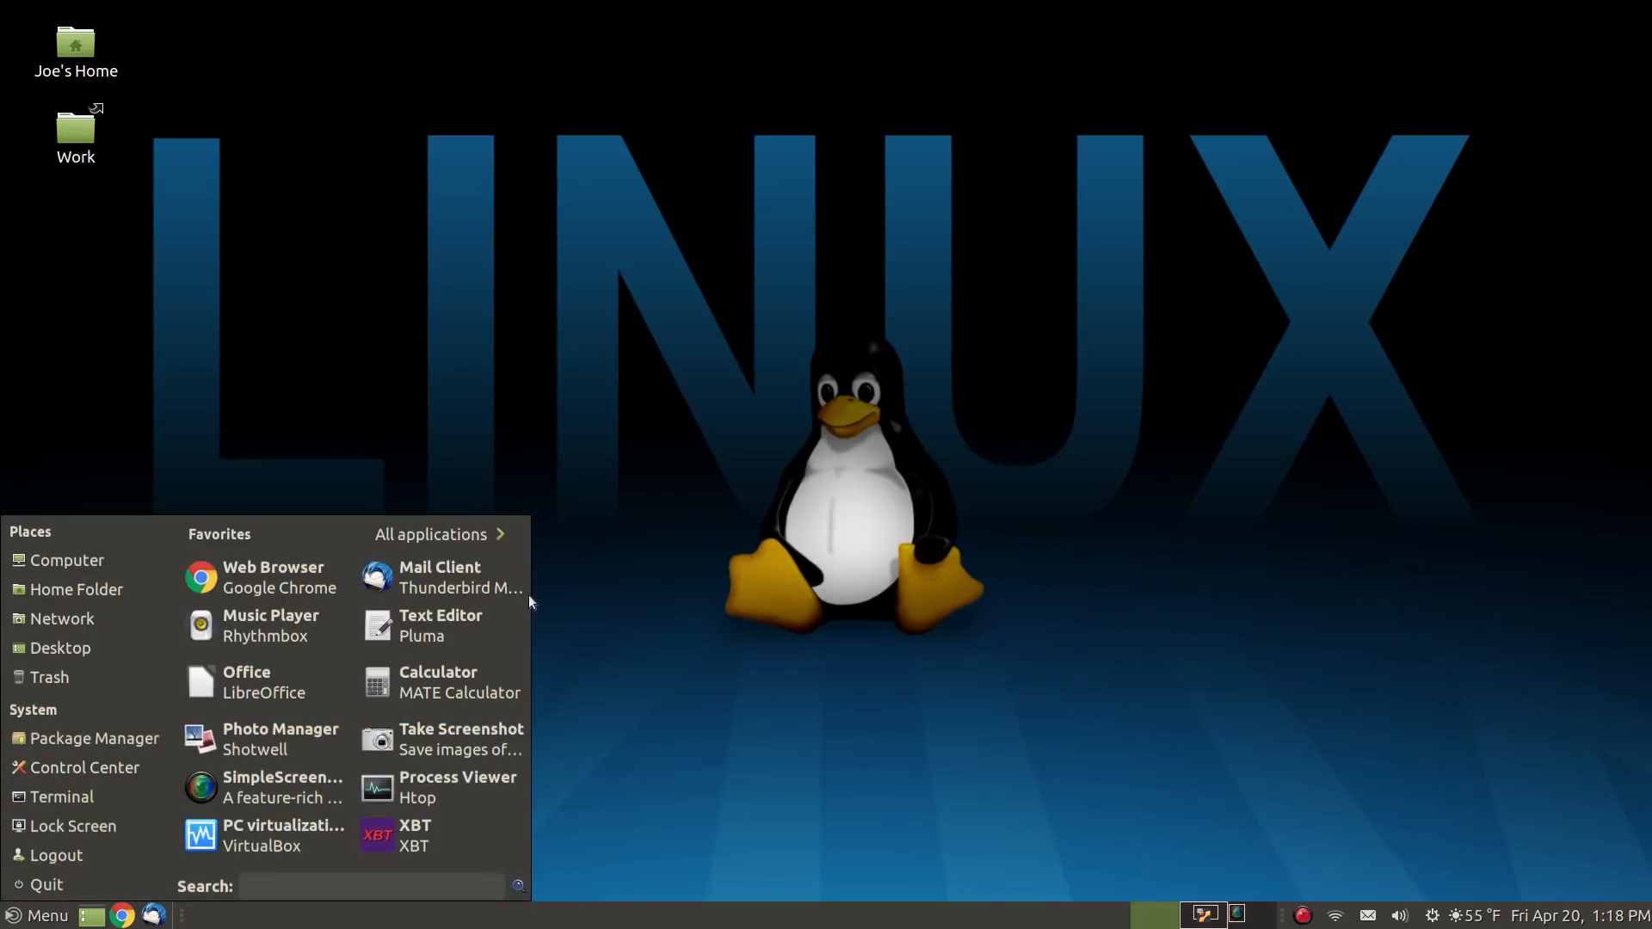
click(507, 616)
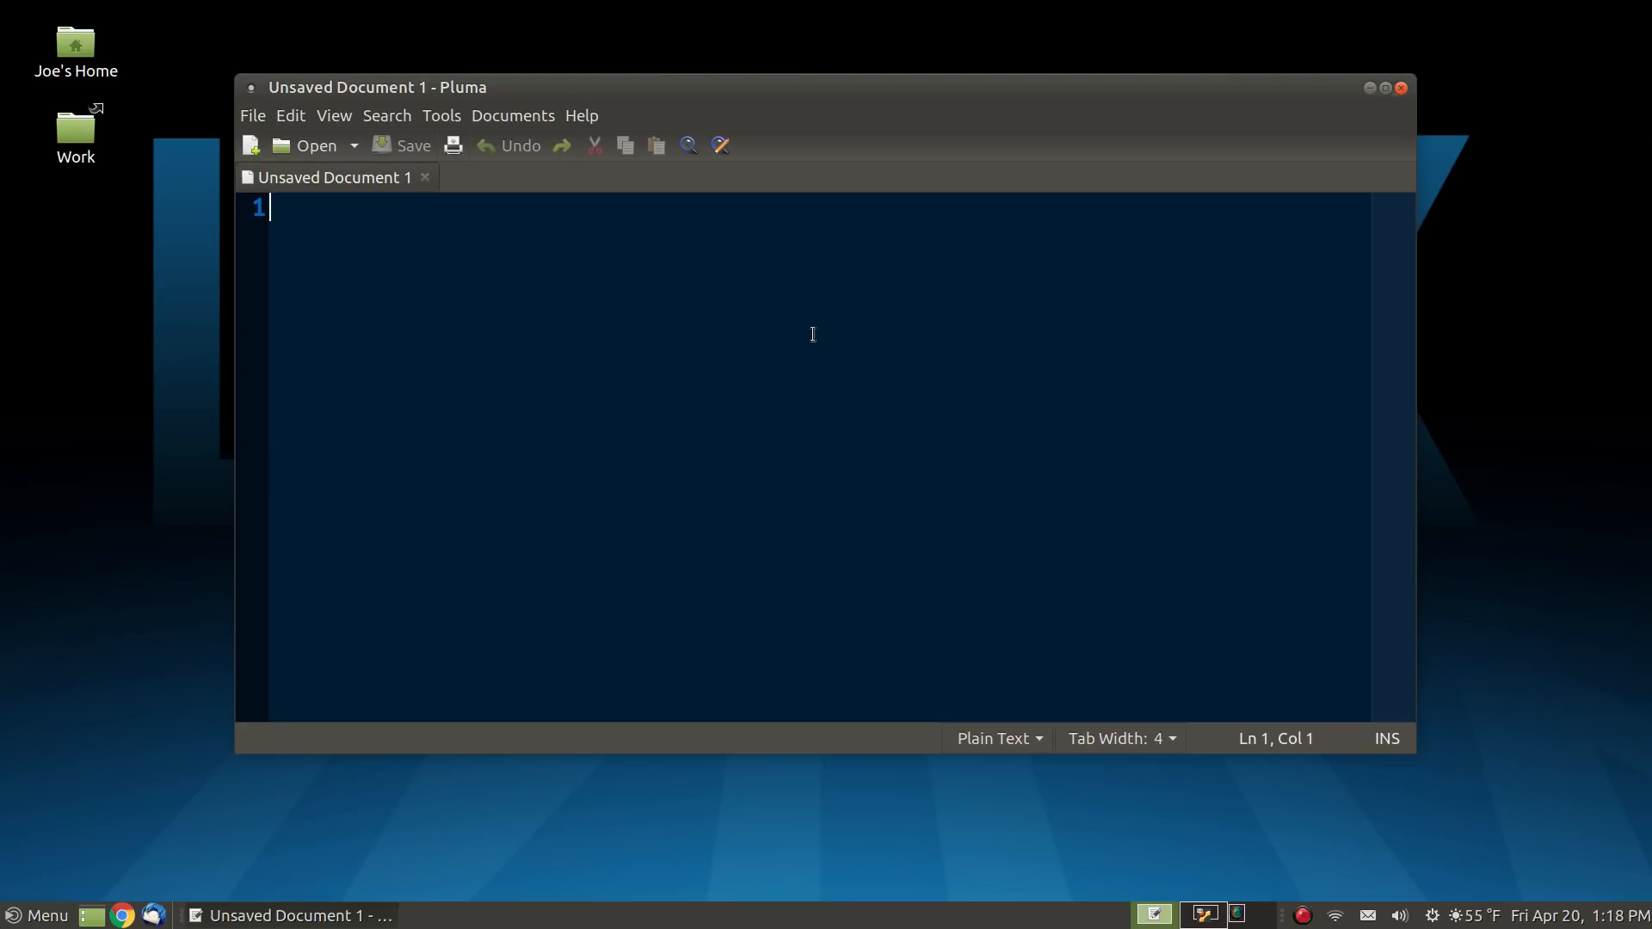
key(F12)
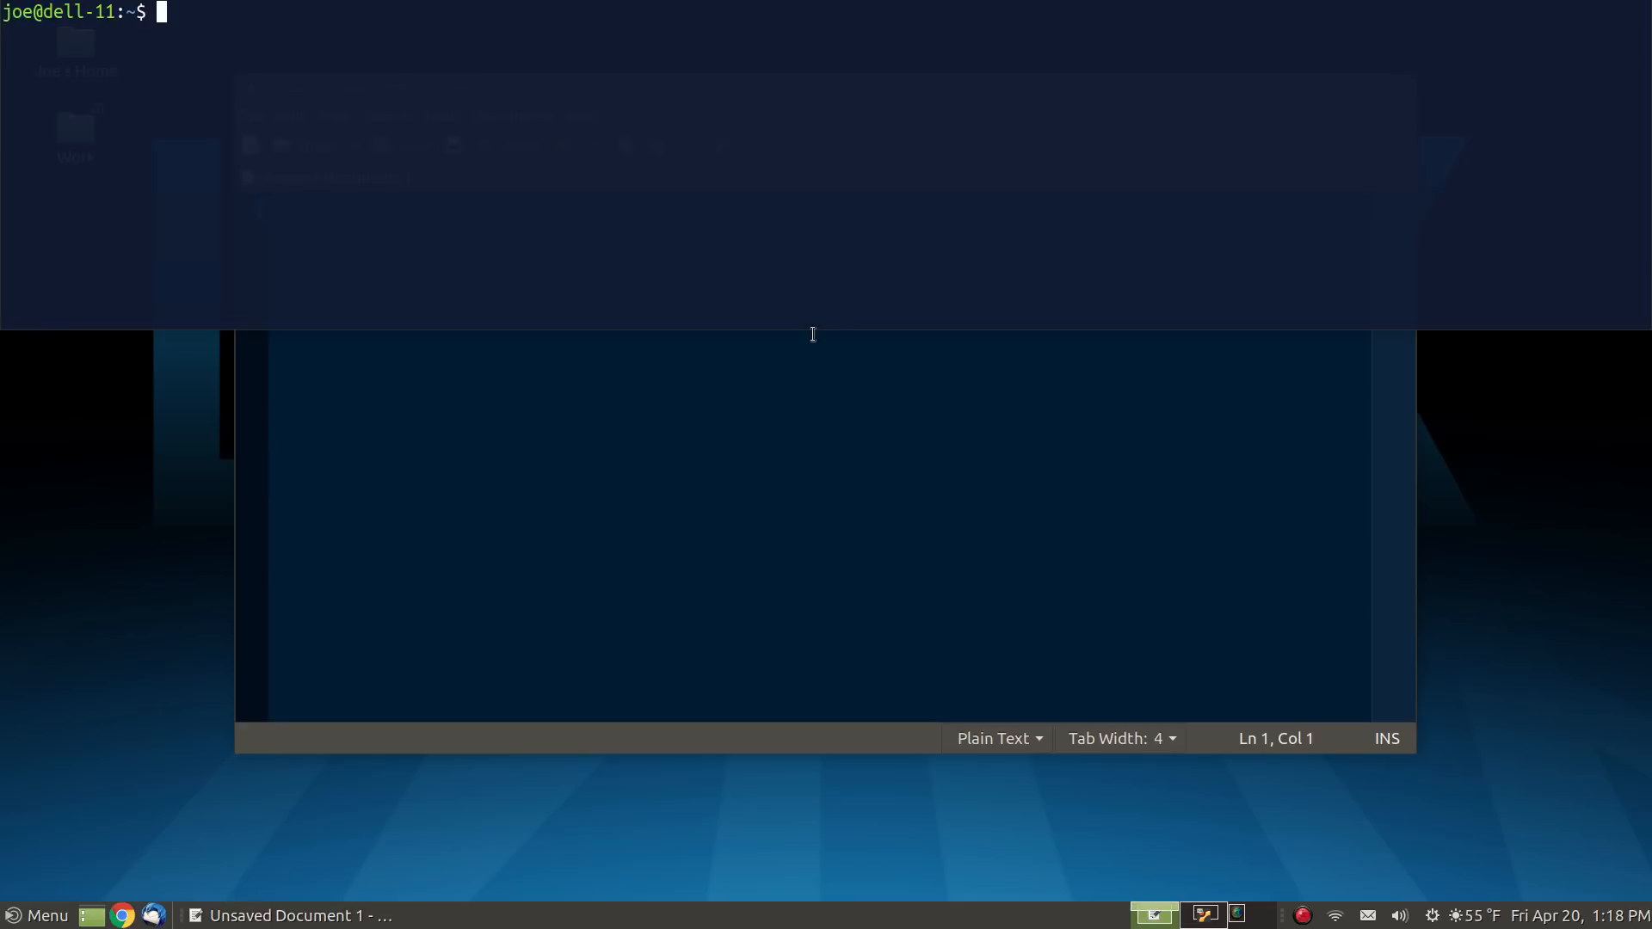
key(F12)
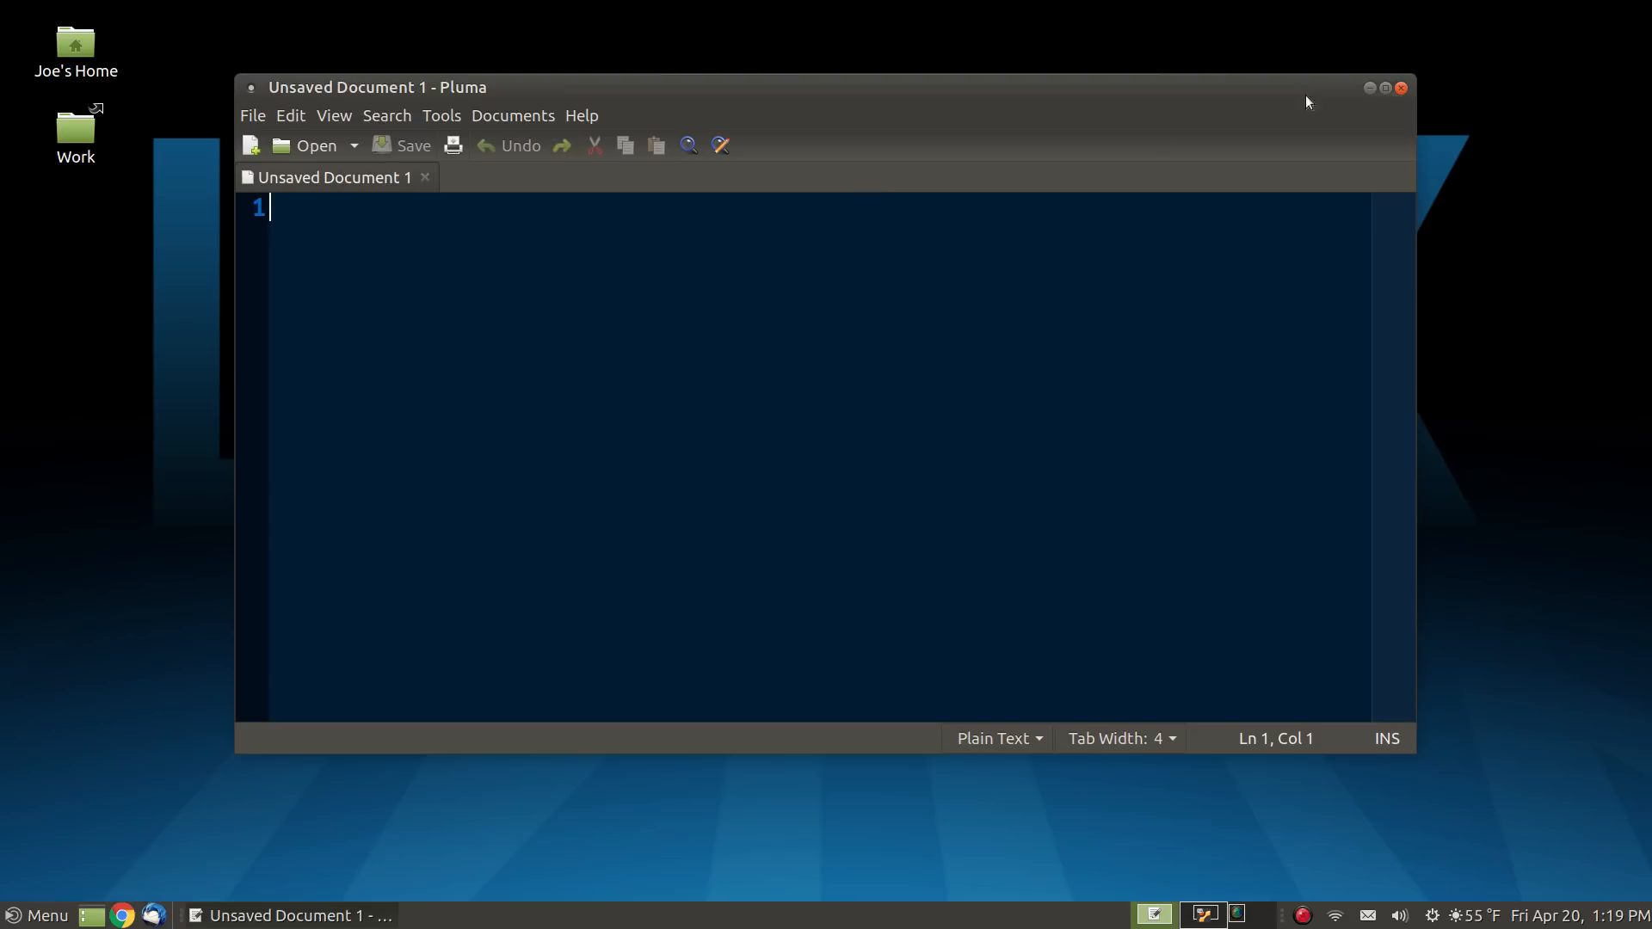
click(1400, 89)
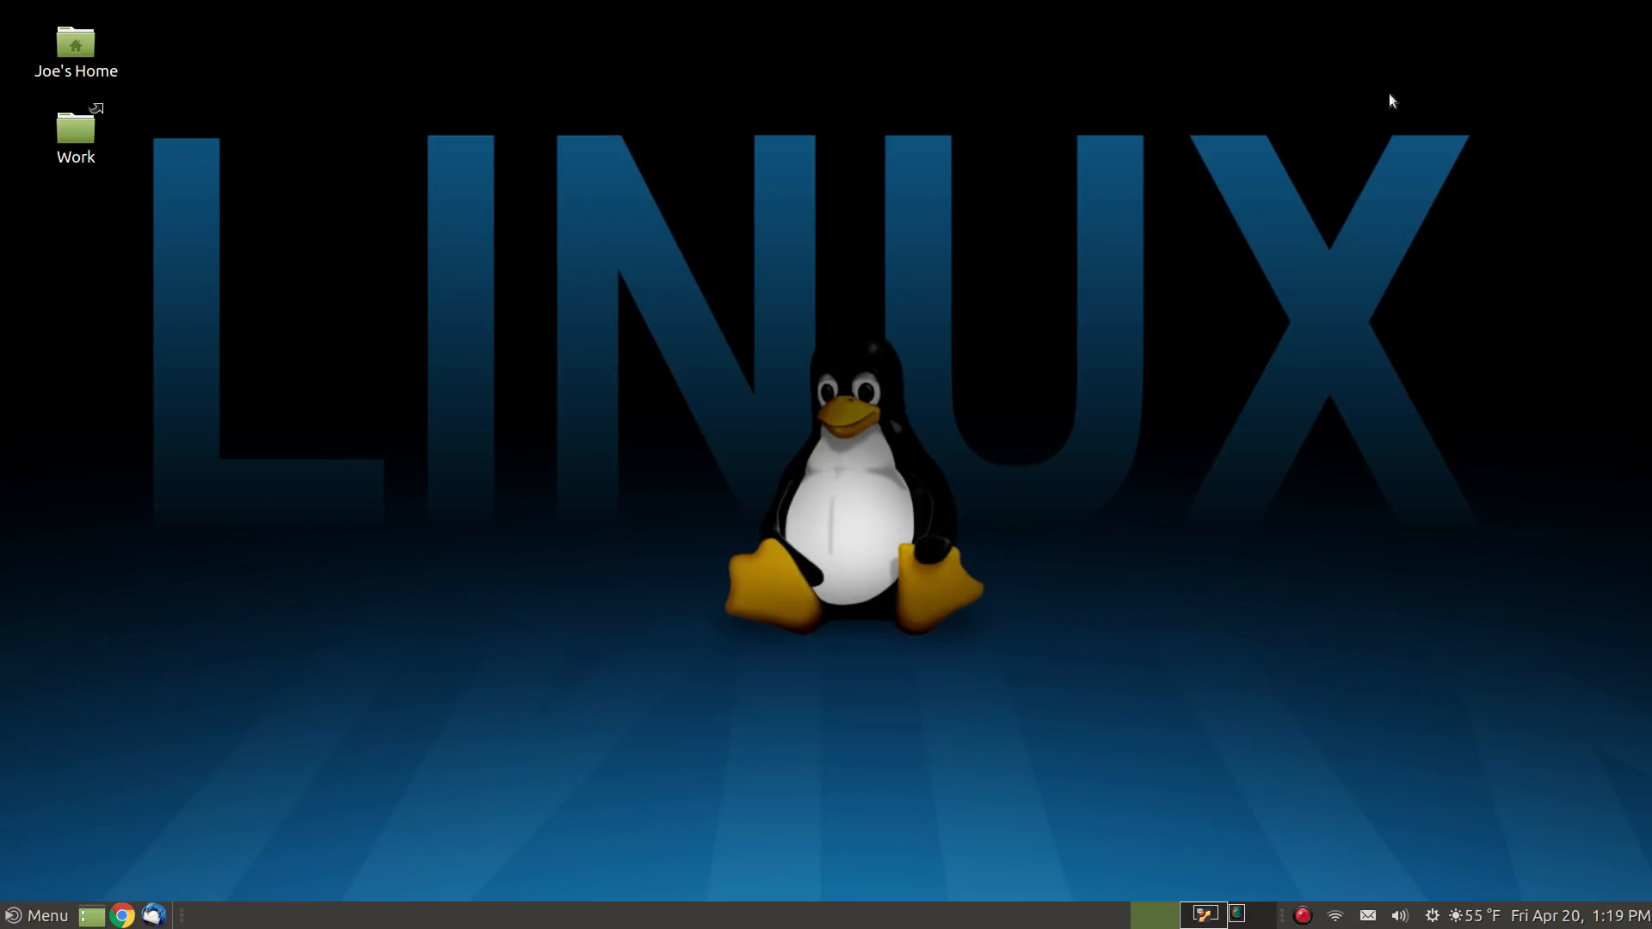
- Open a regular terminal window, run htop in it, and move the window slightly
key(ctrl+alt+t)
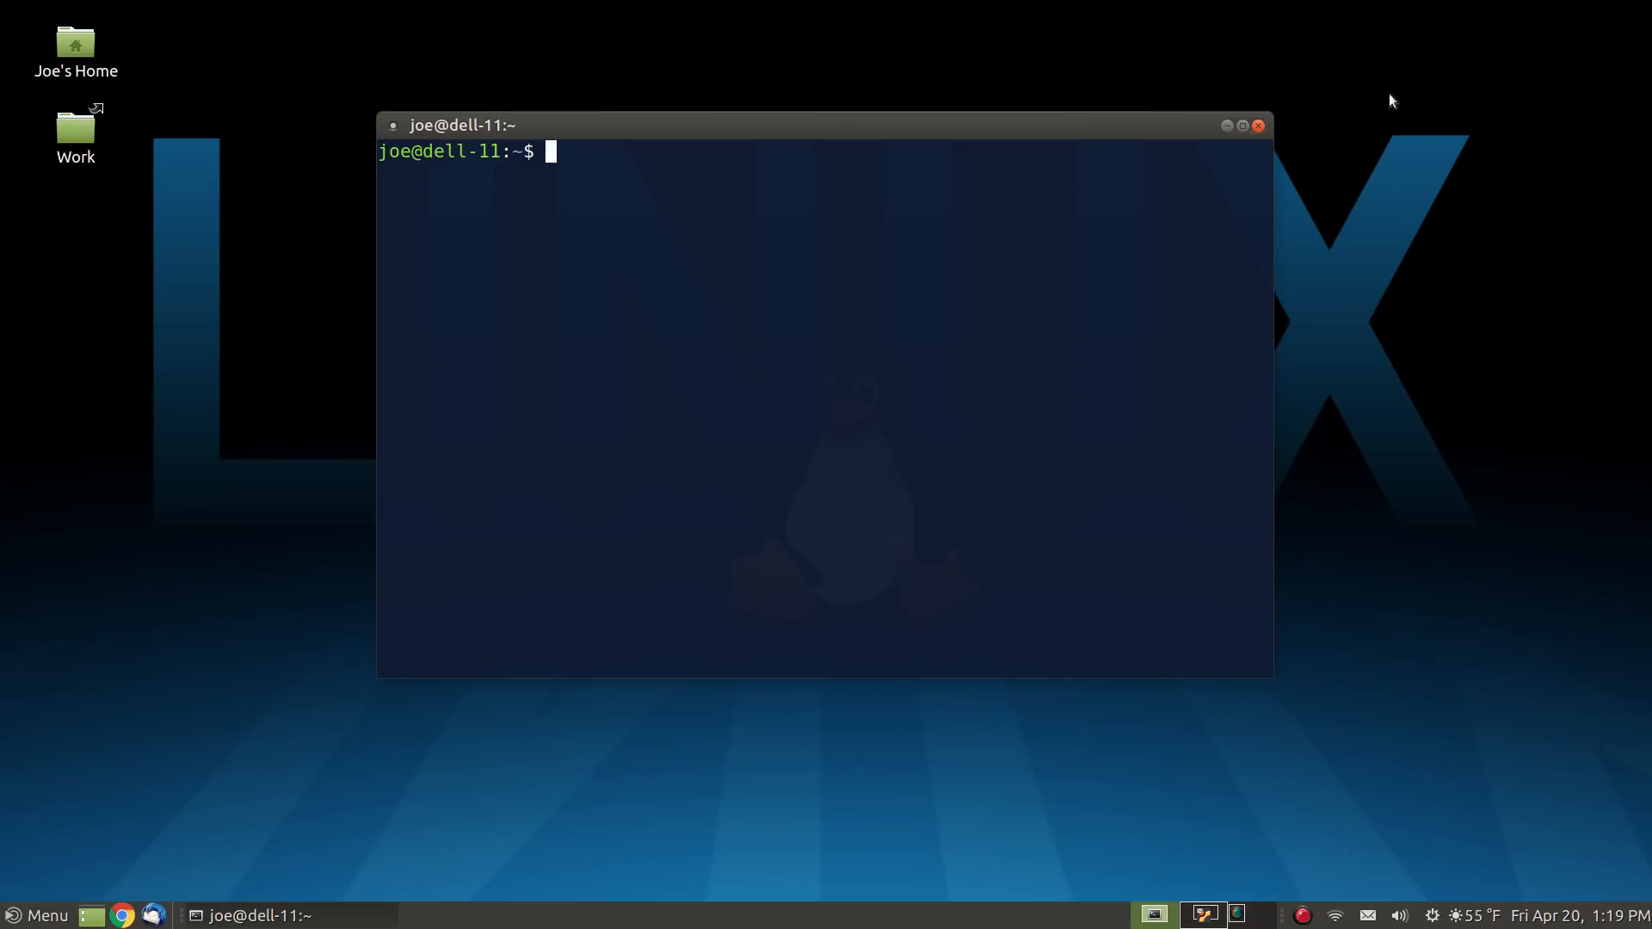
text(htop)
key(Return)
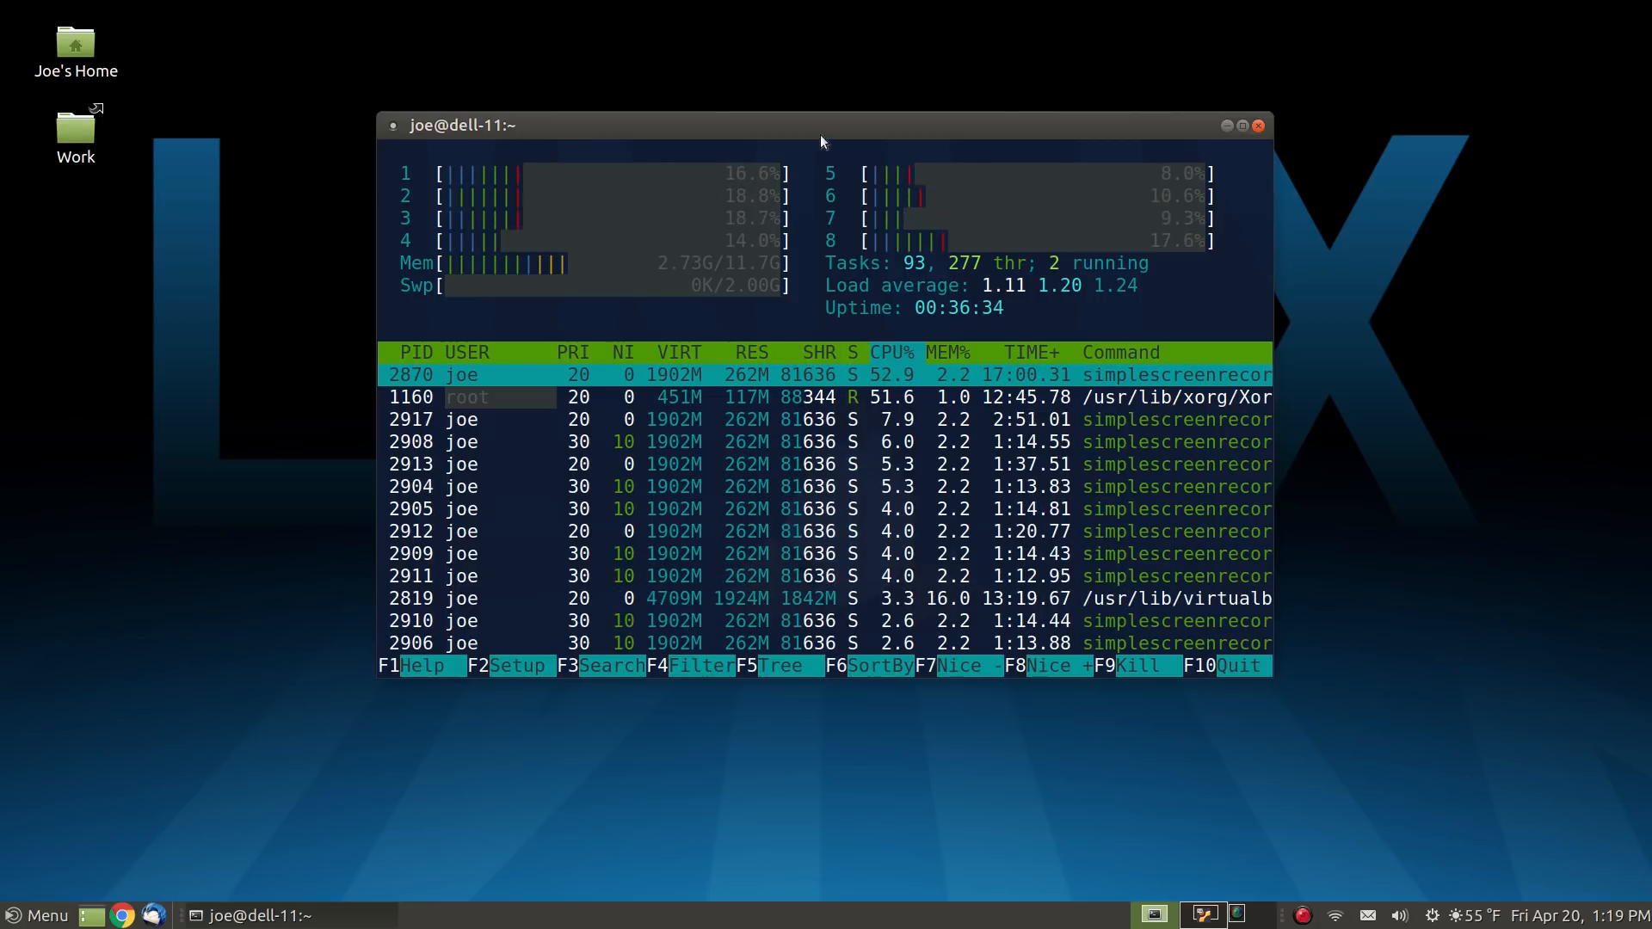
drag(826, 124, 904, 161)
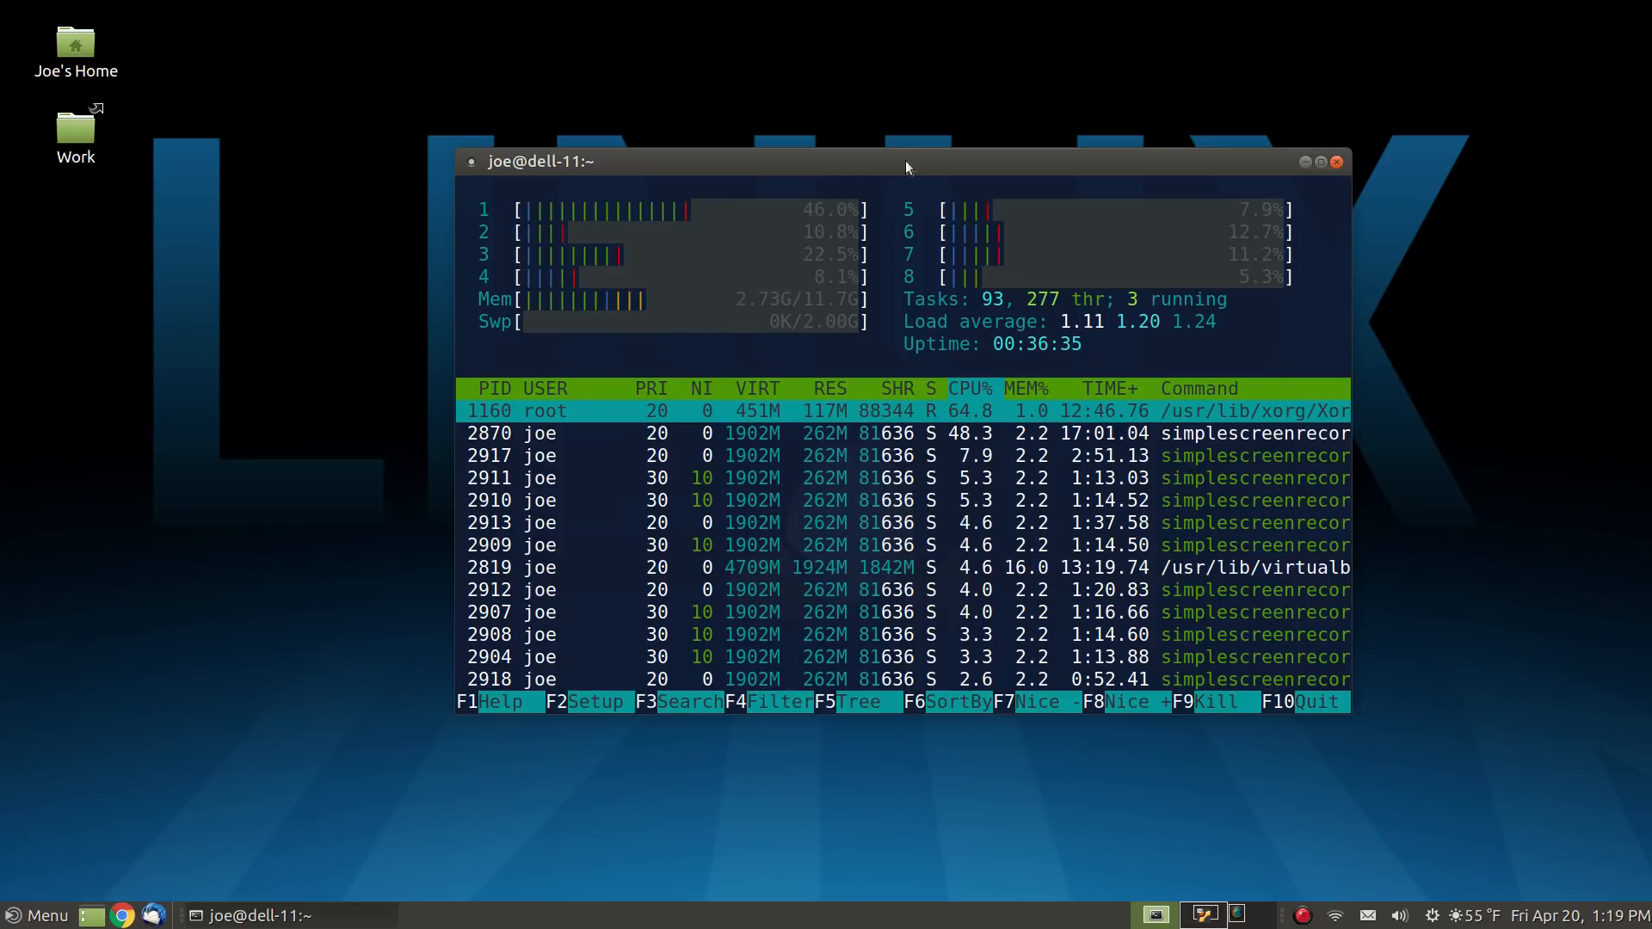
- Run htop in the pull-down terminal, quit and hide it, and reposition the regular terminal window
key(F12)
text(h)
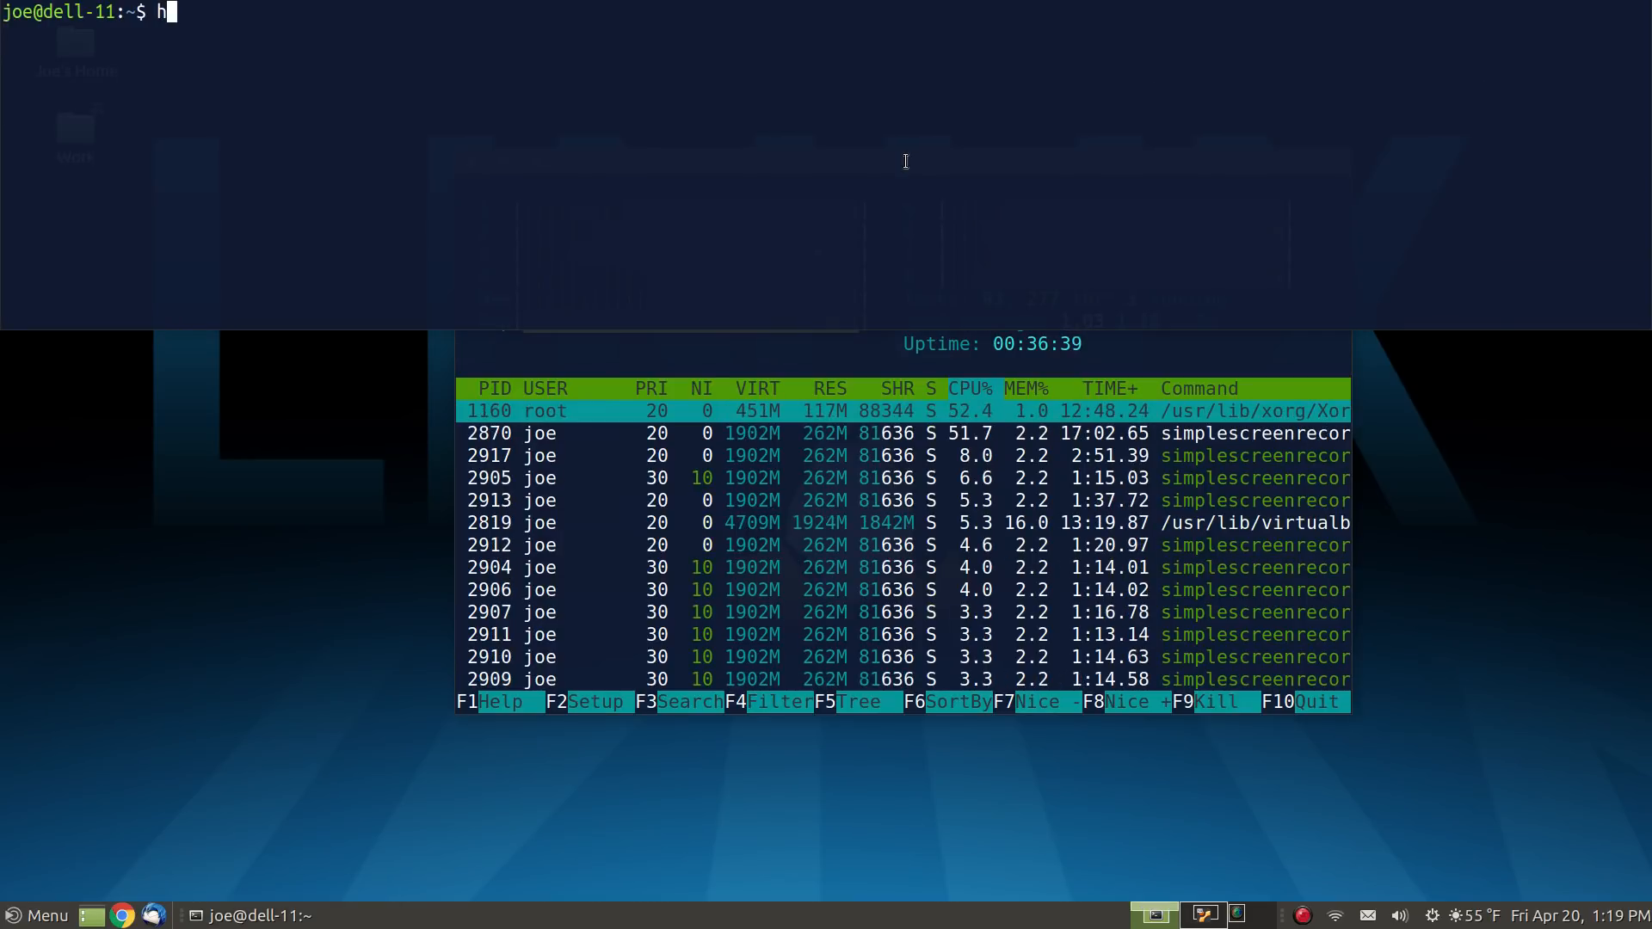
text(top)
key(Return)
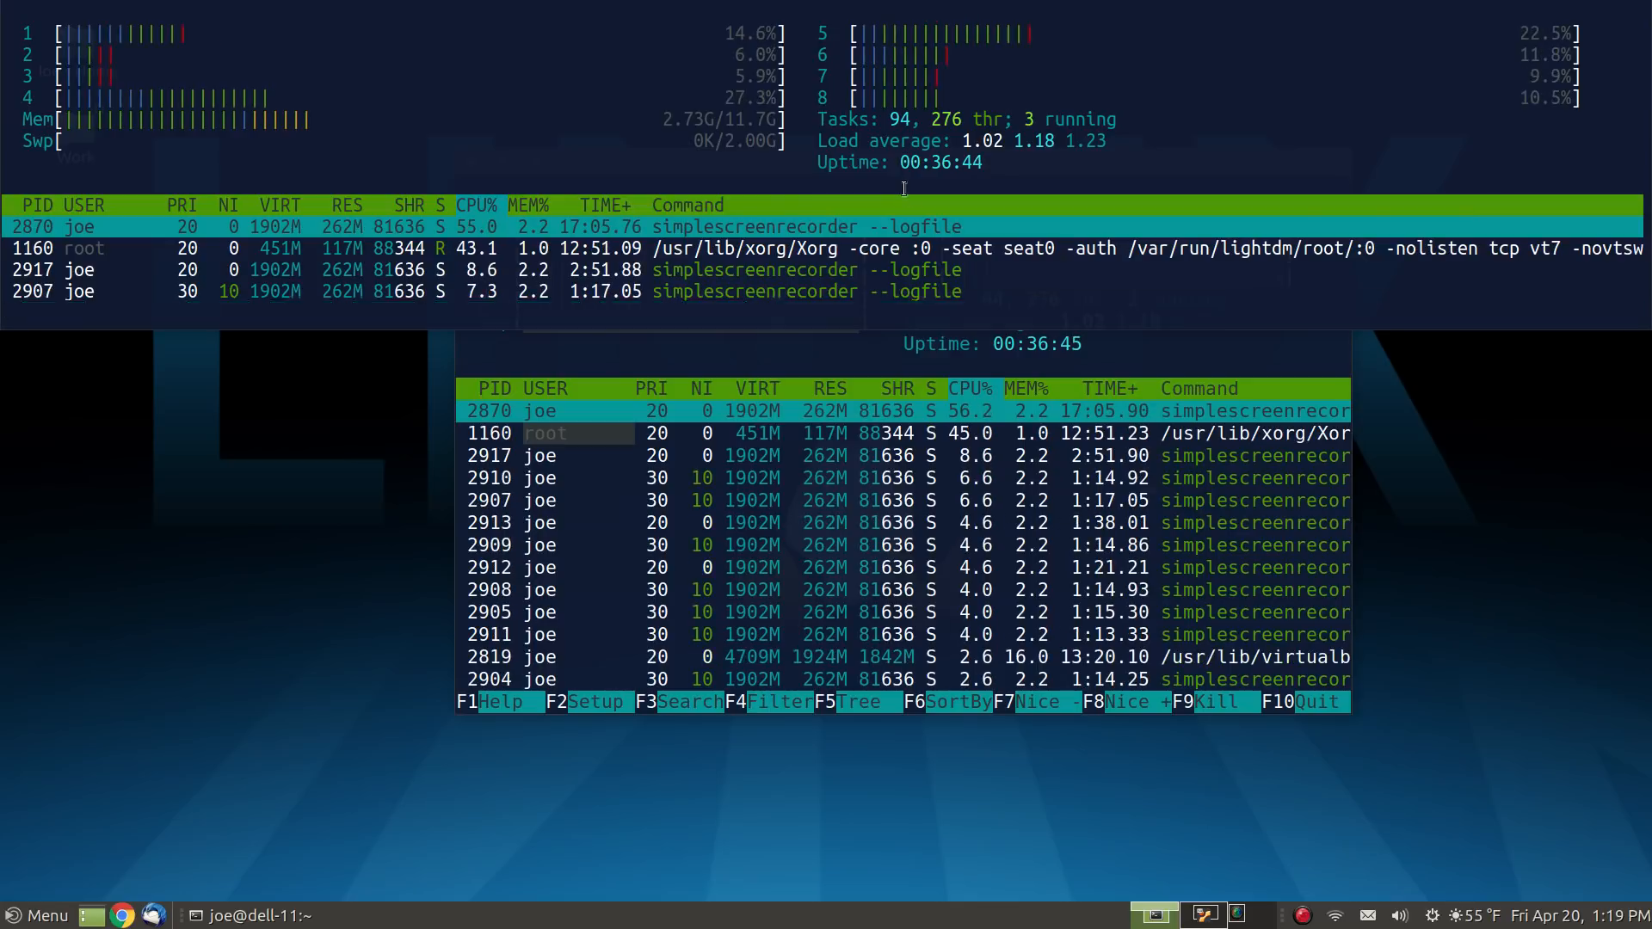
key(q)
key(F12)
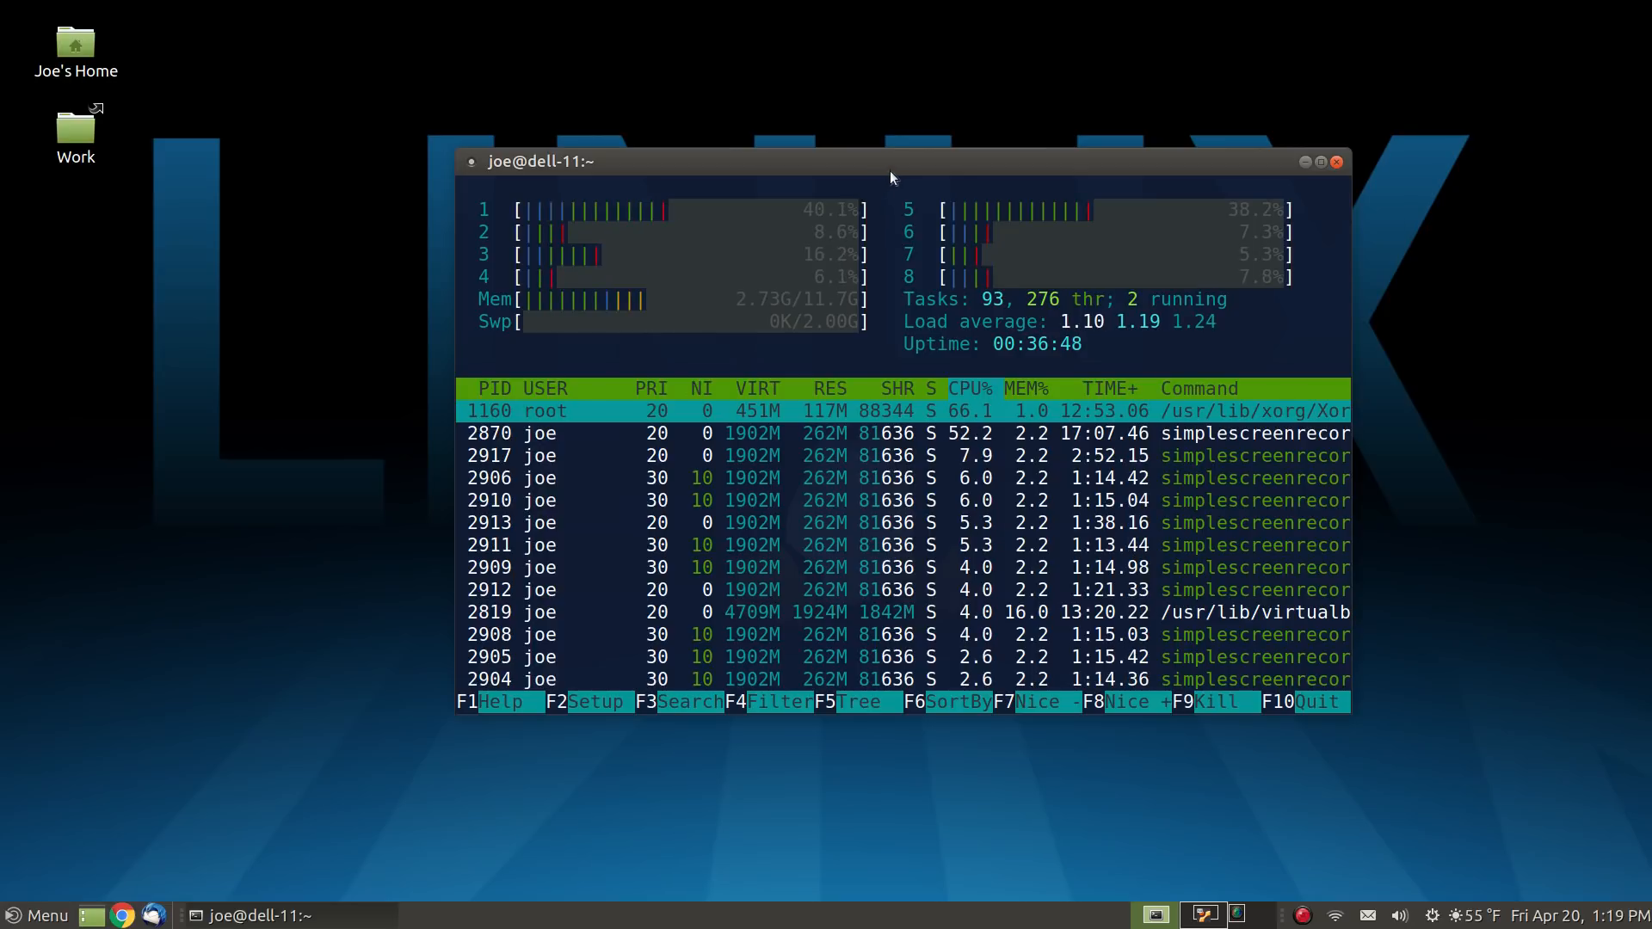
drag(891, 167, 833, 193)
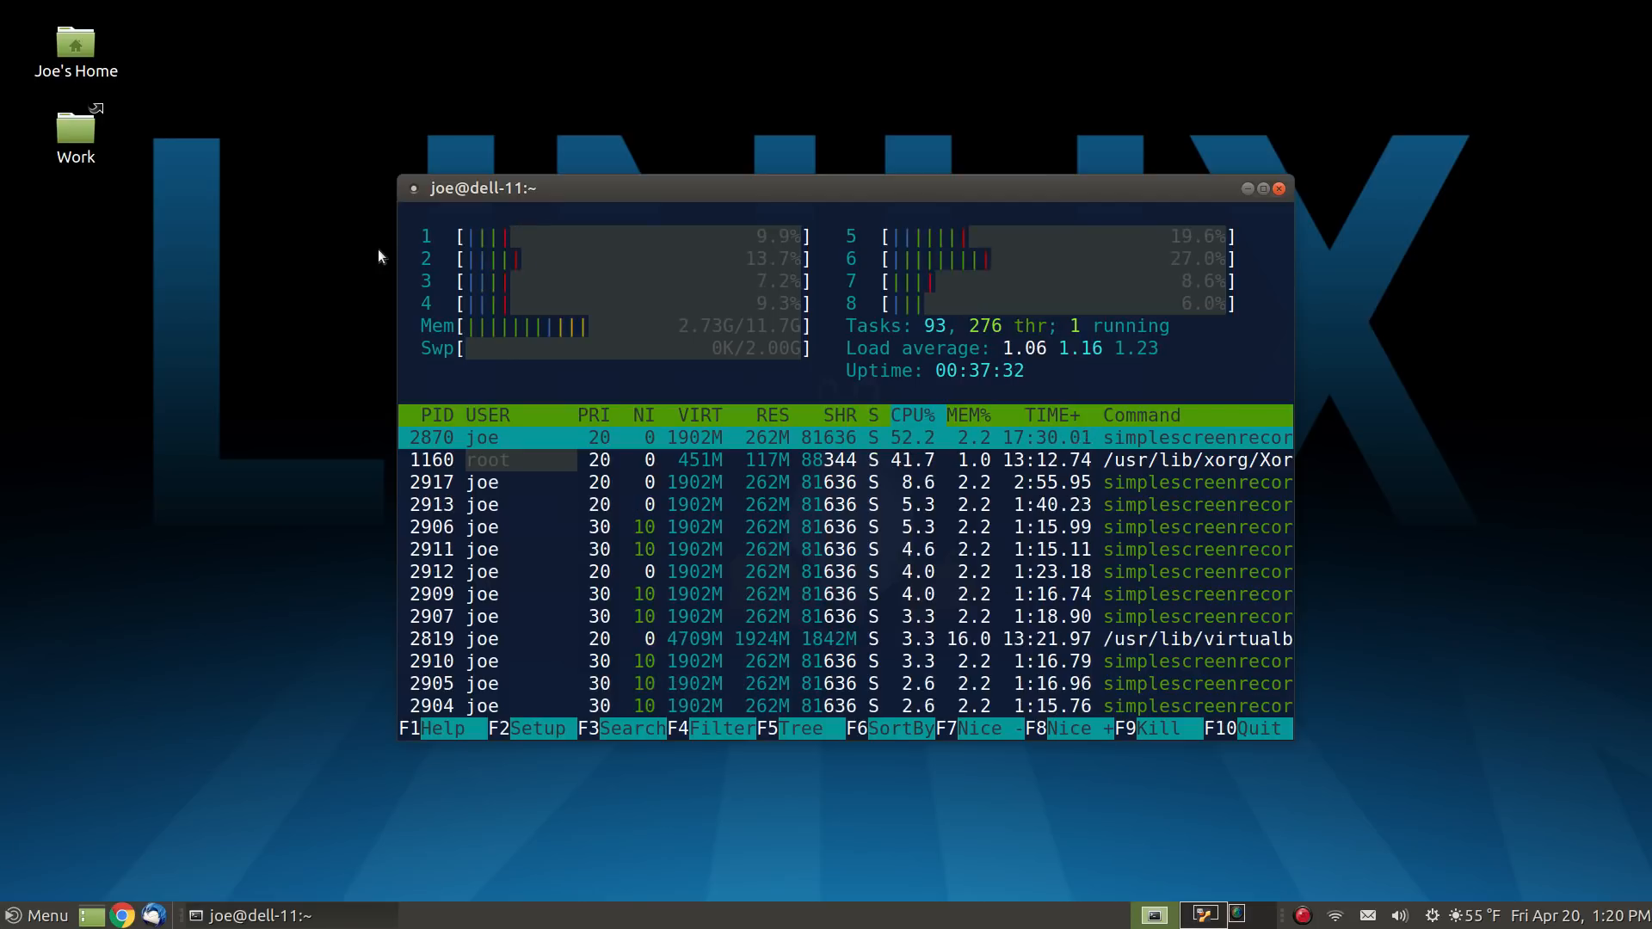
- Launch VirtualBox, view its version information in the About dialog, and close the dialog
click(39, 915)
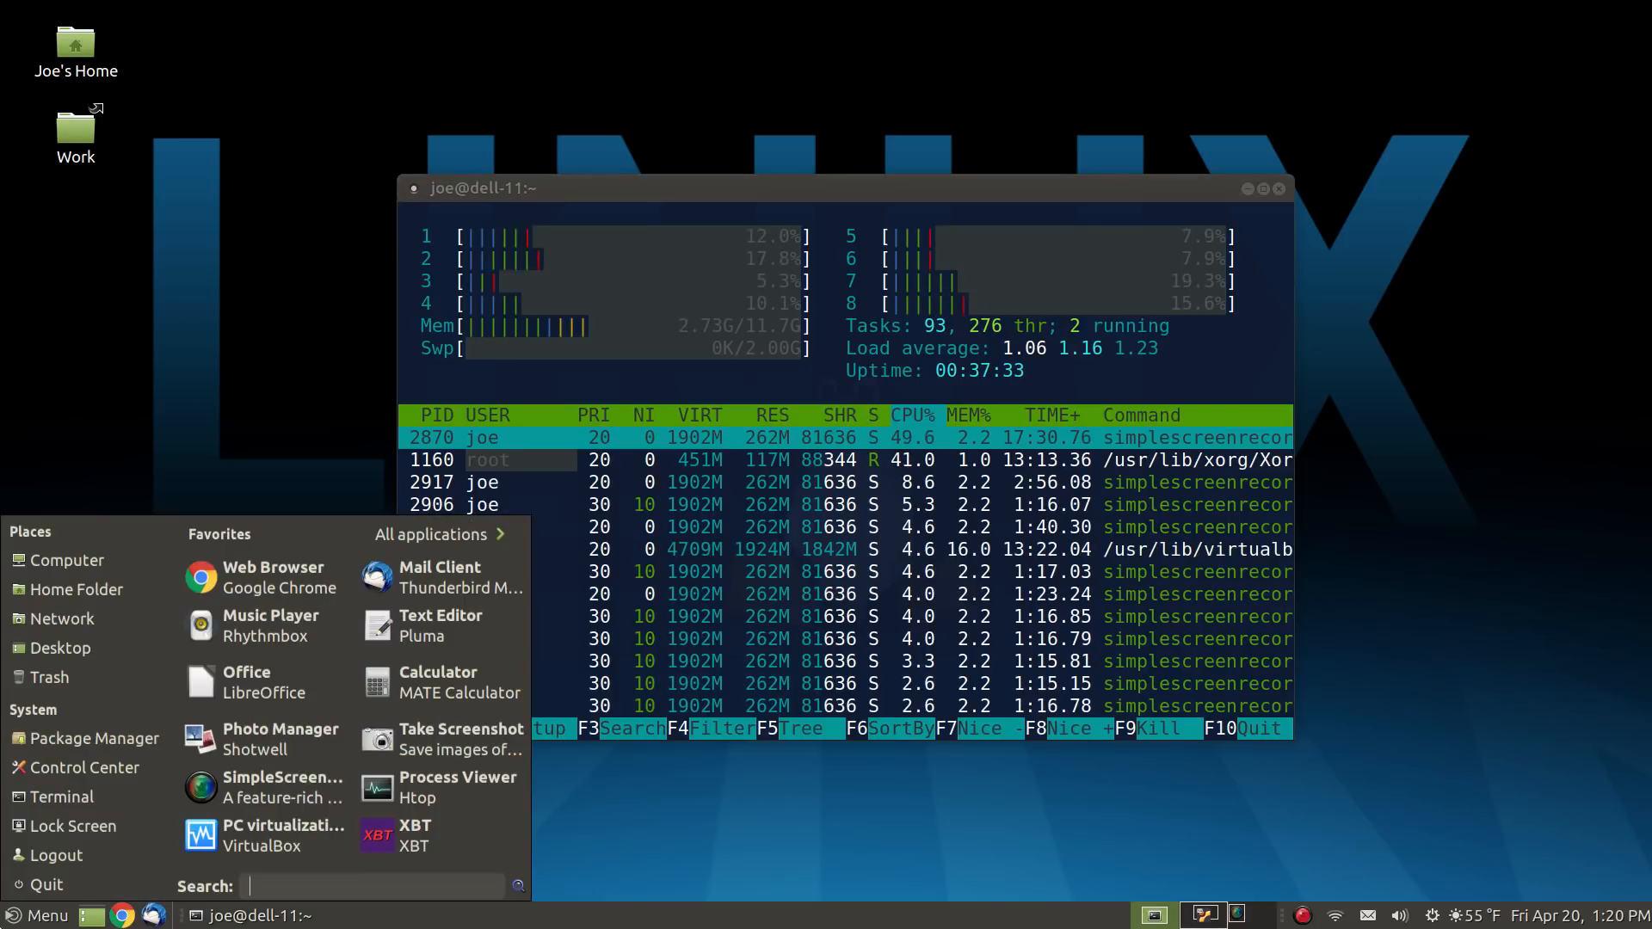
click(308, 838)
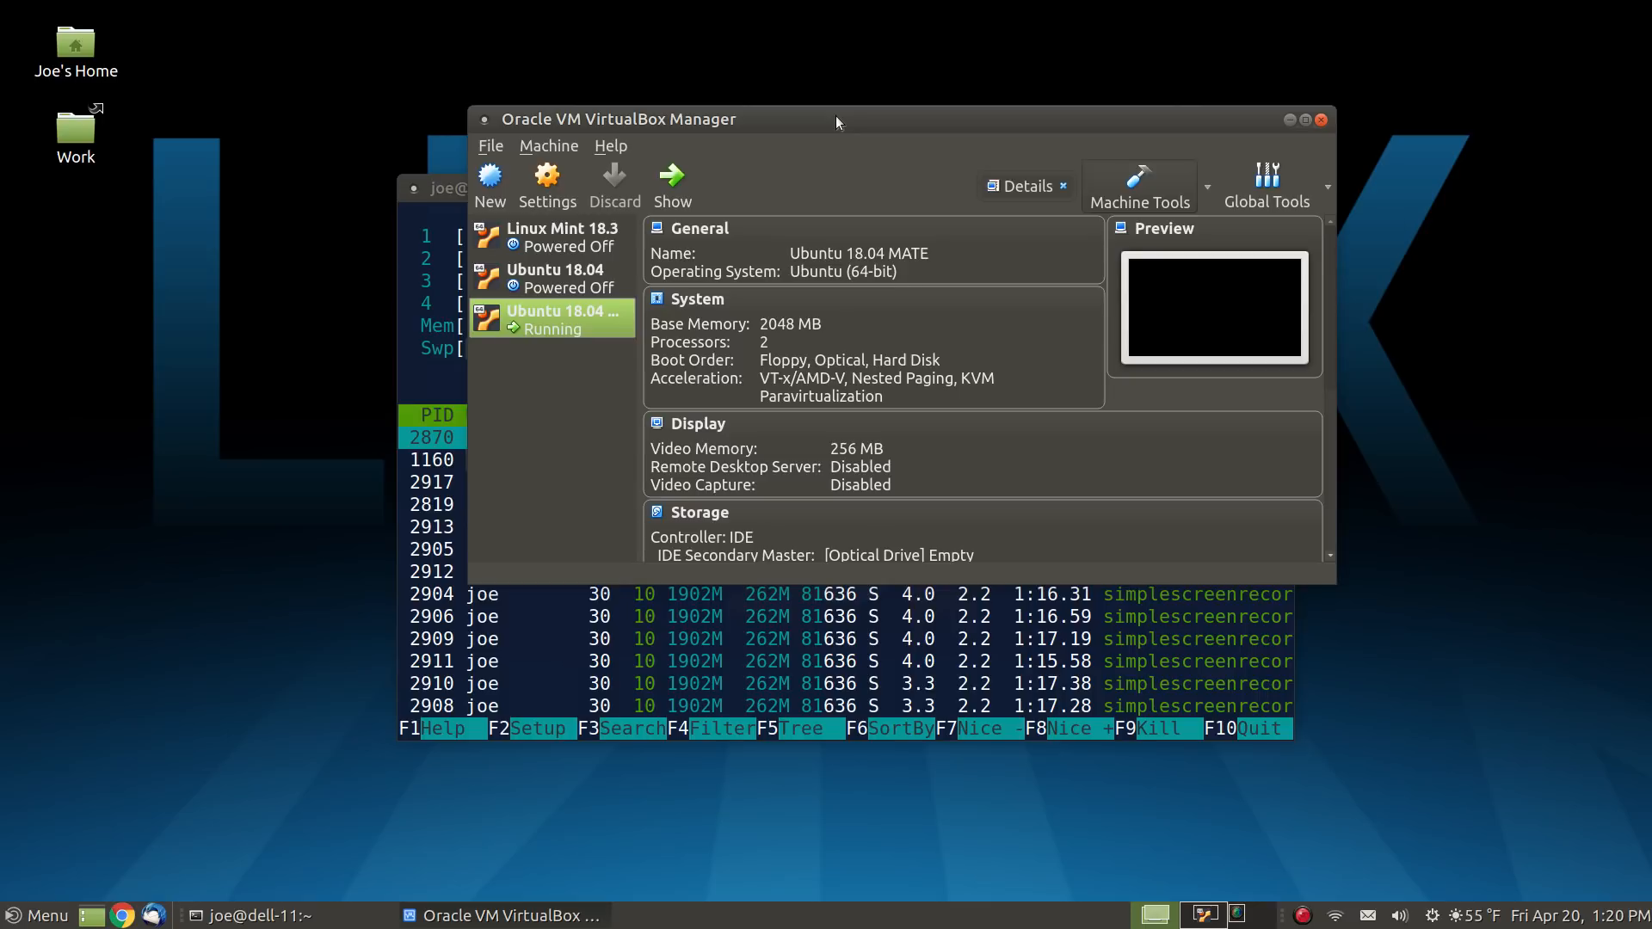
click(613, 146)
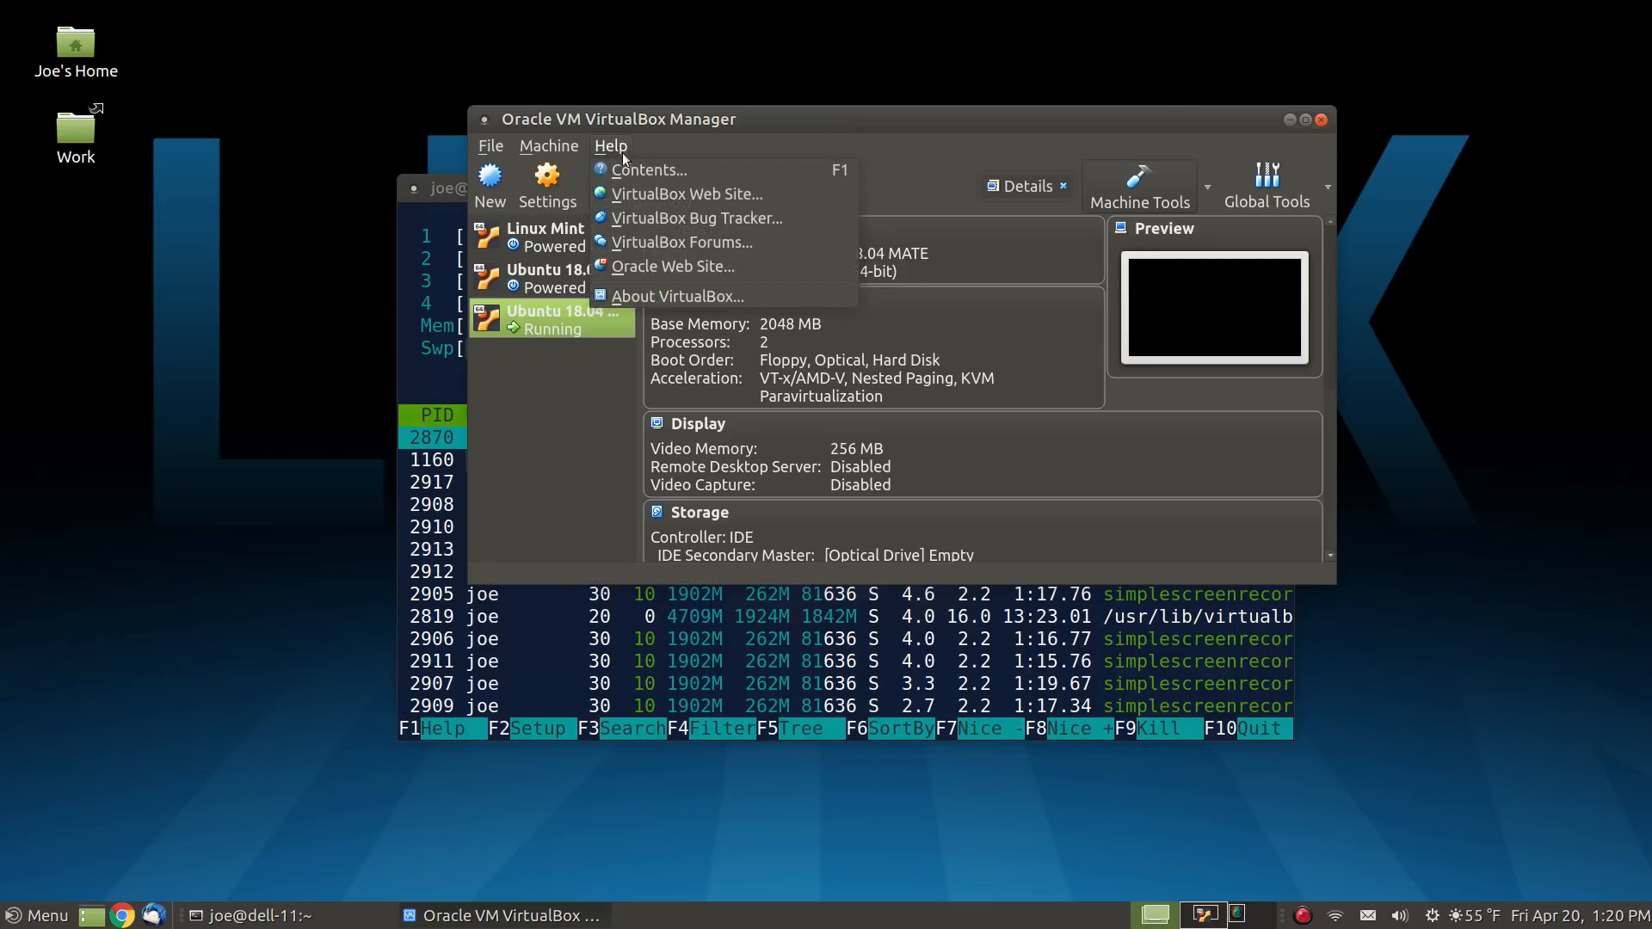
click(751, 296)
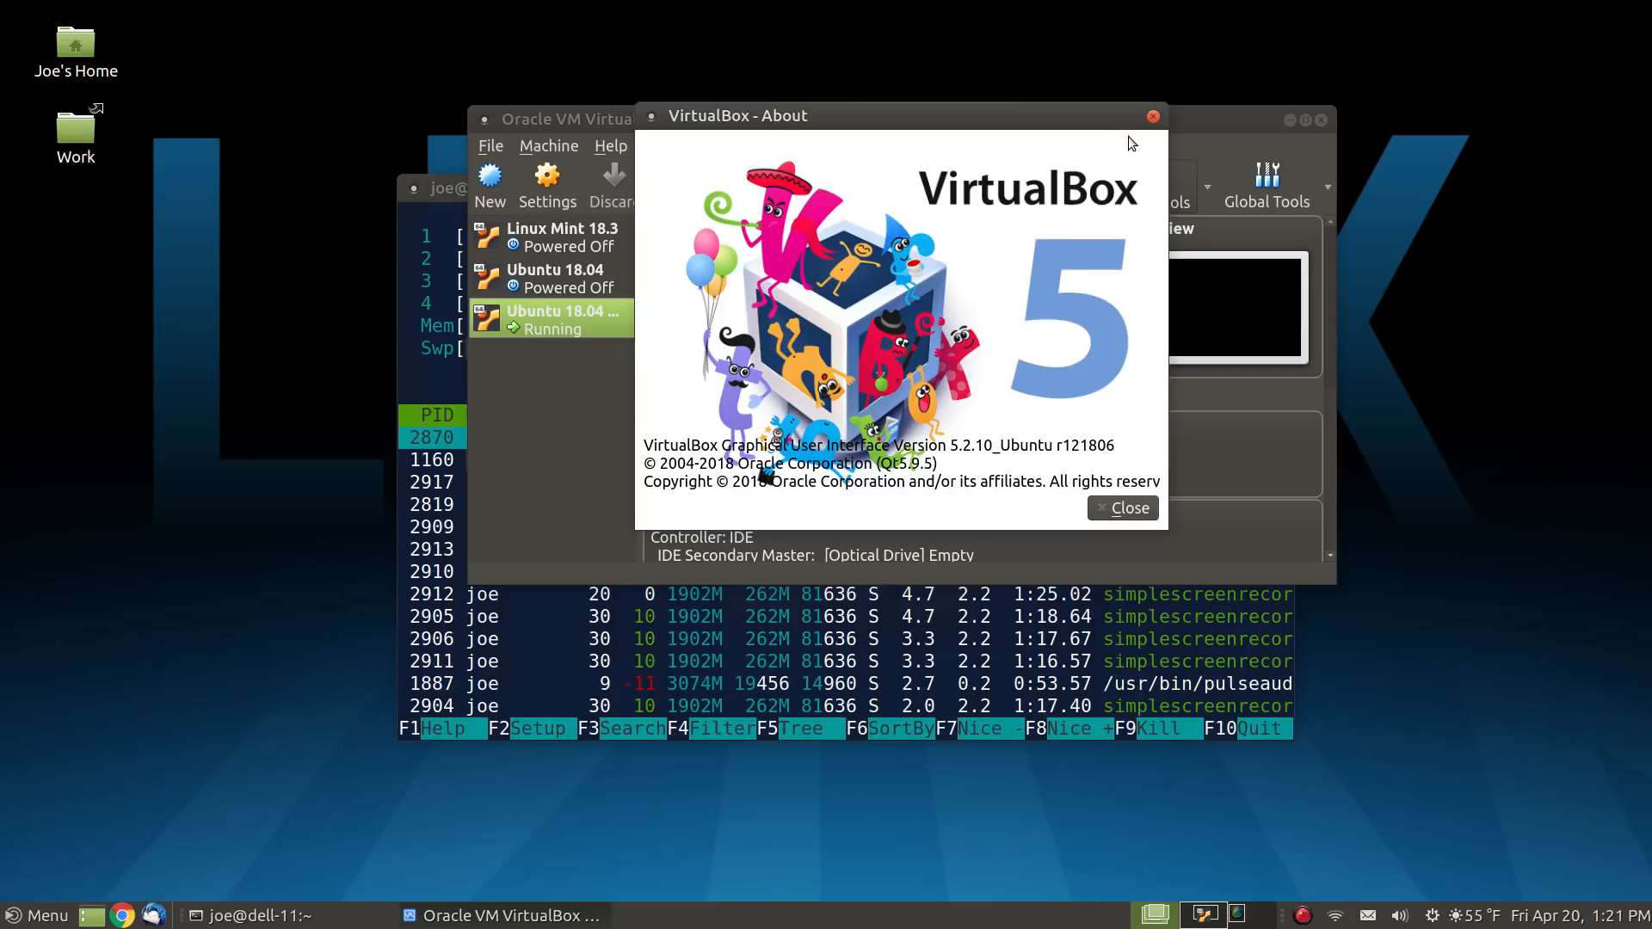
click(1154, 117)
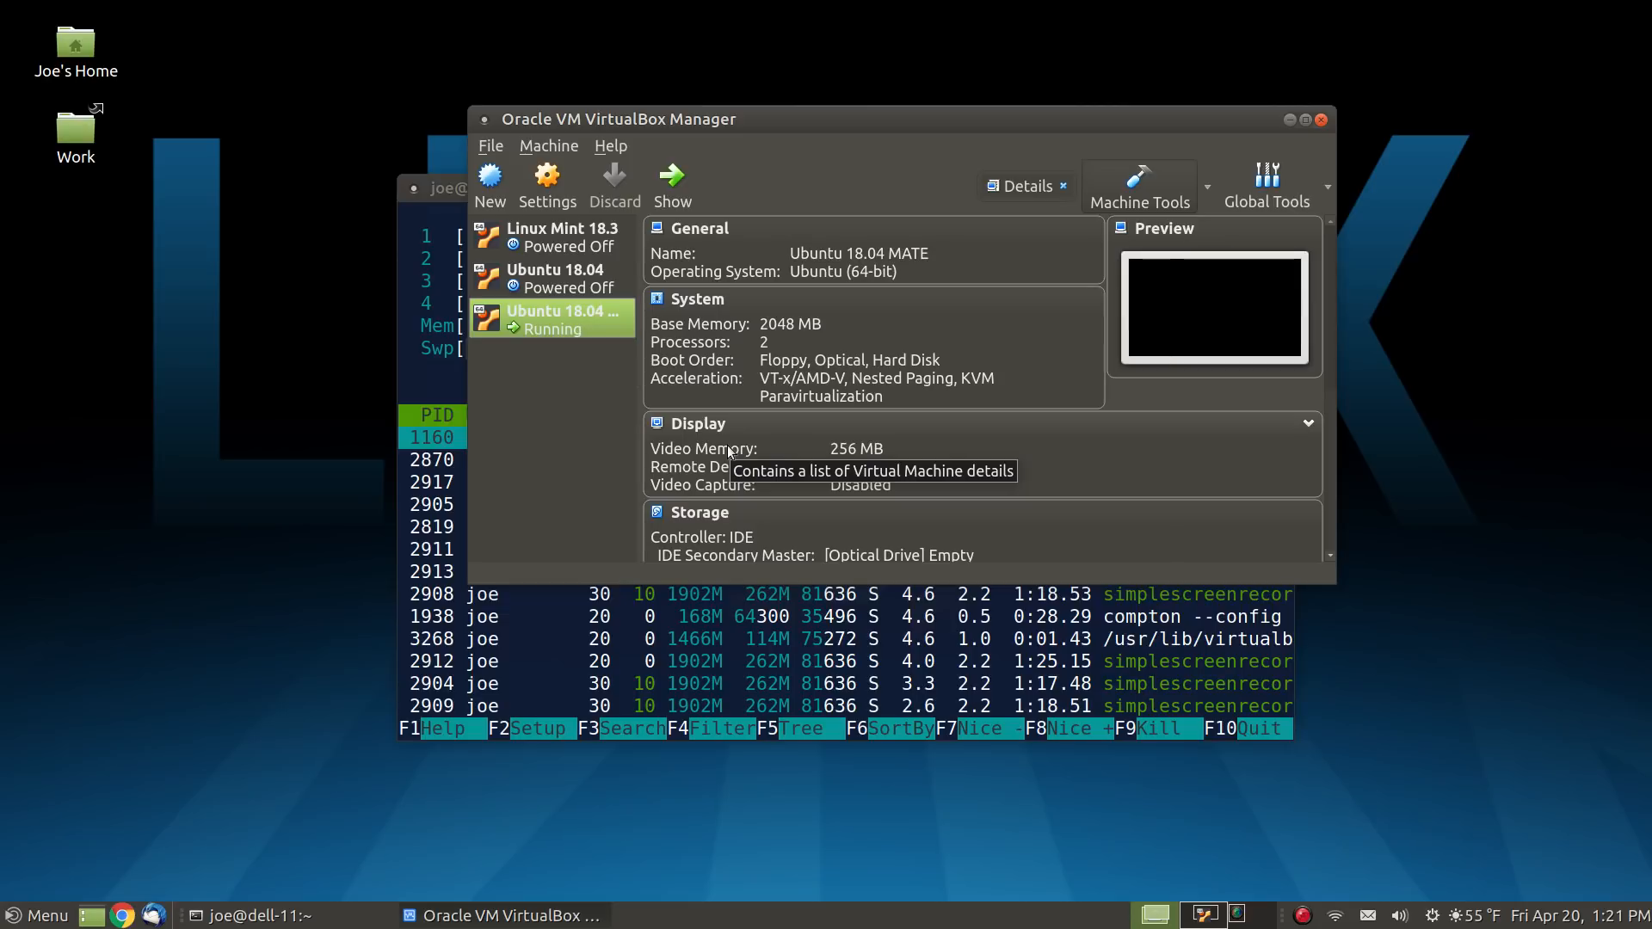
- Open the desktop's Work folder, move VirtualBox Manager beside it, and close both windows
double_click(64, 152)
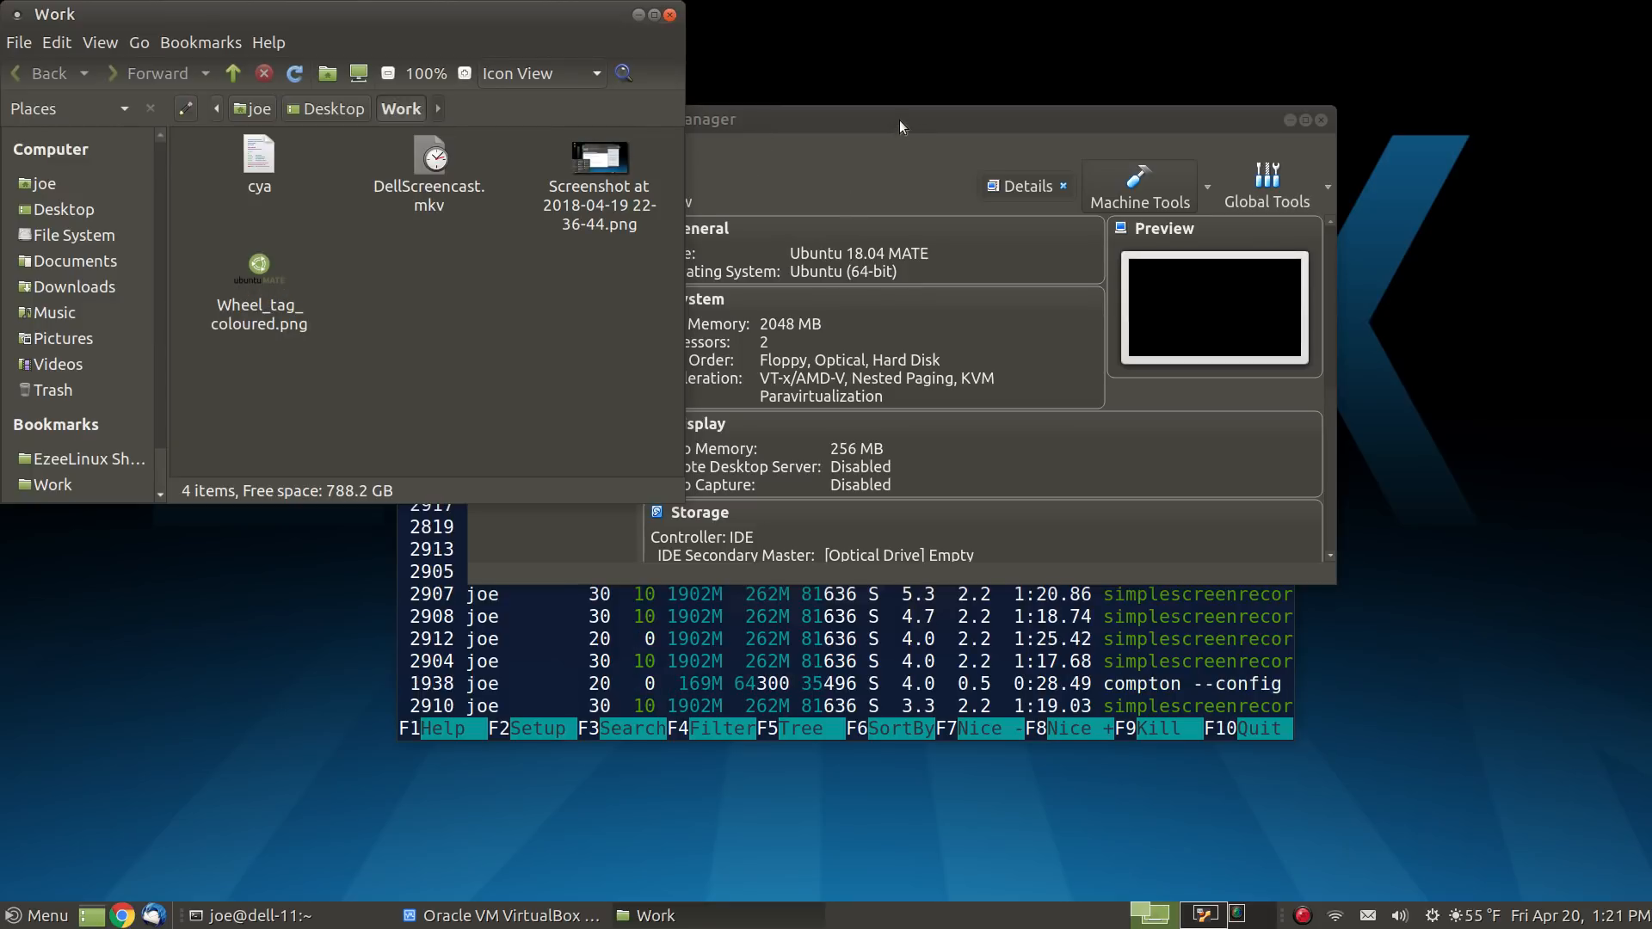
drag(900, 121, 1145, 35)
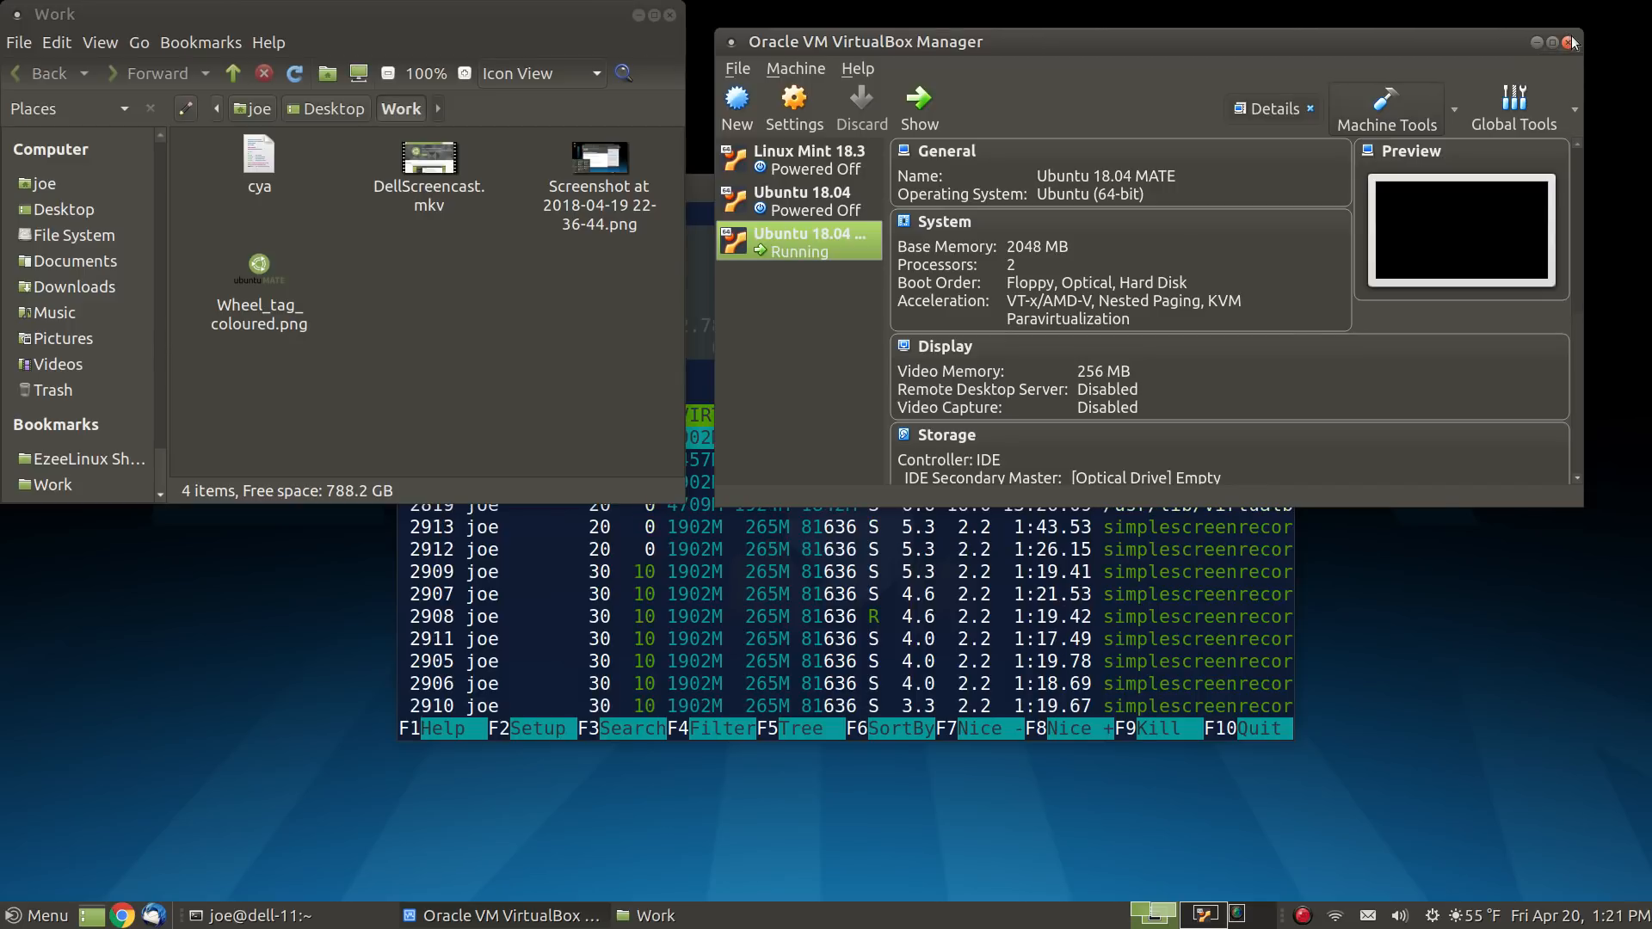
click(1567, 41)
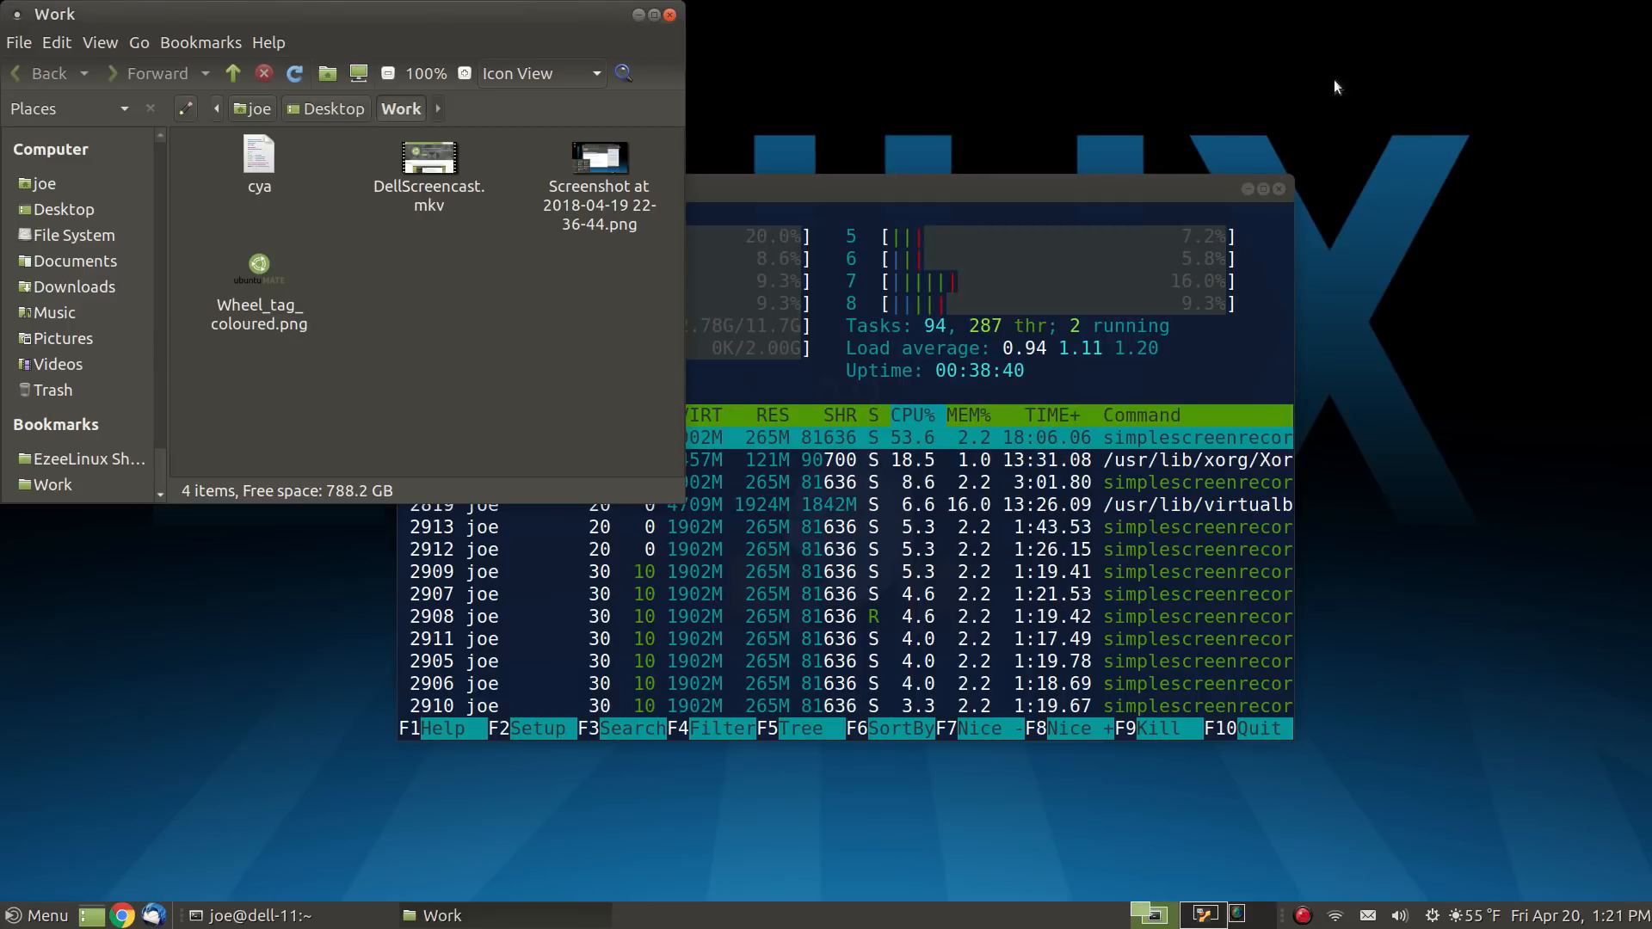
click(670, 15)
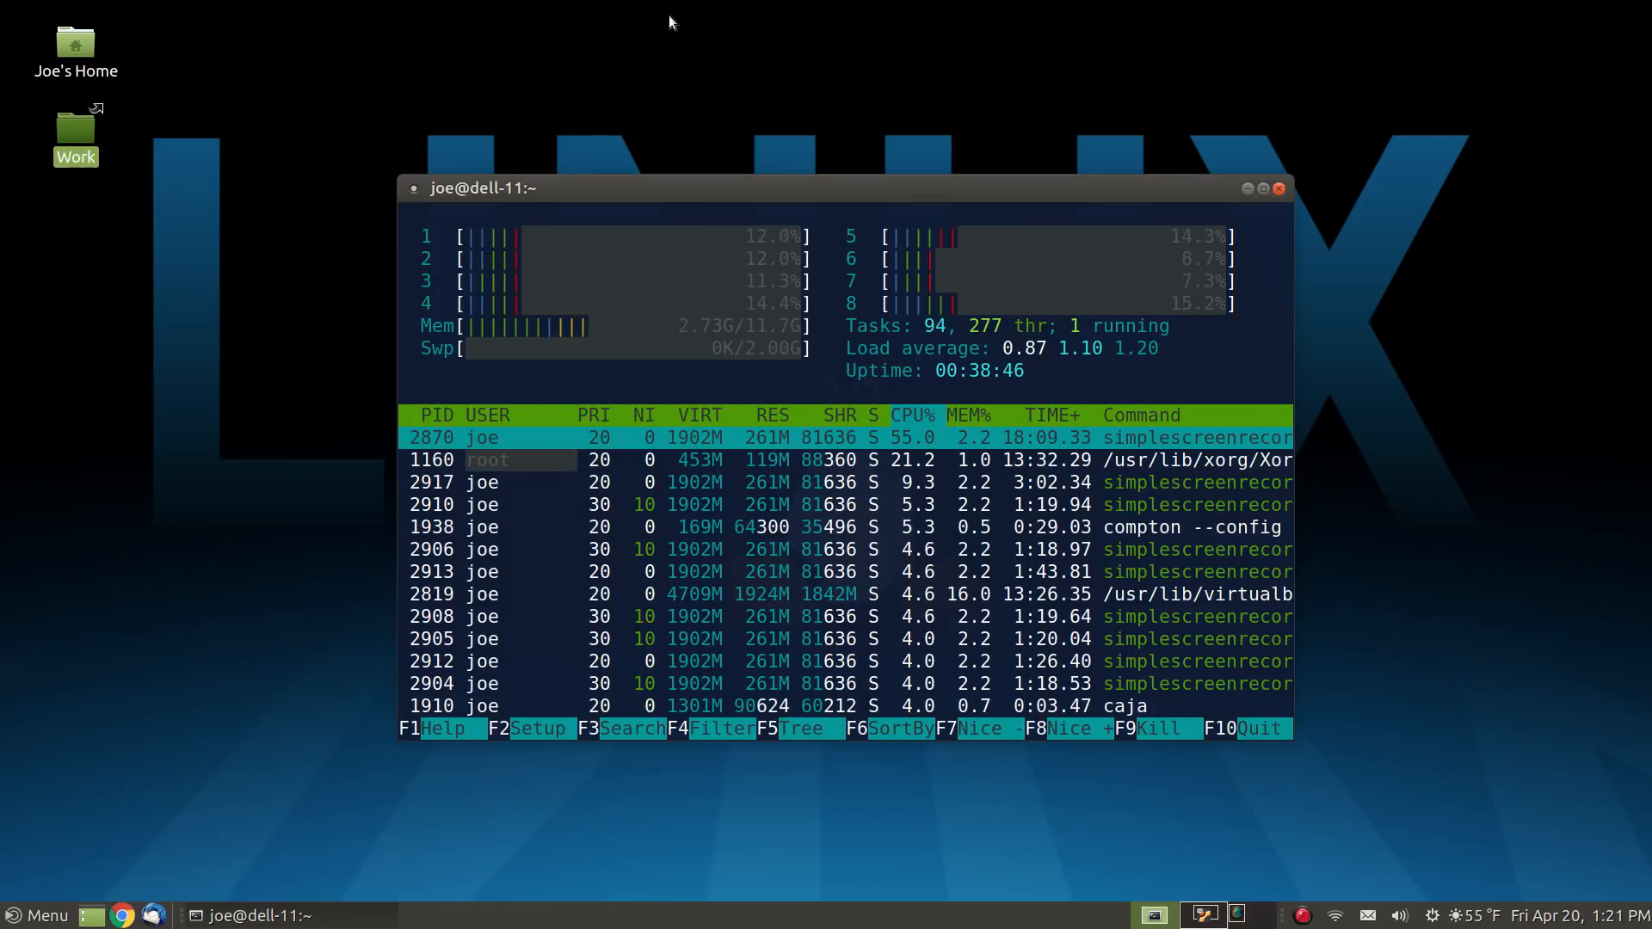